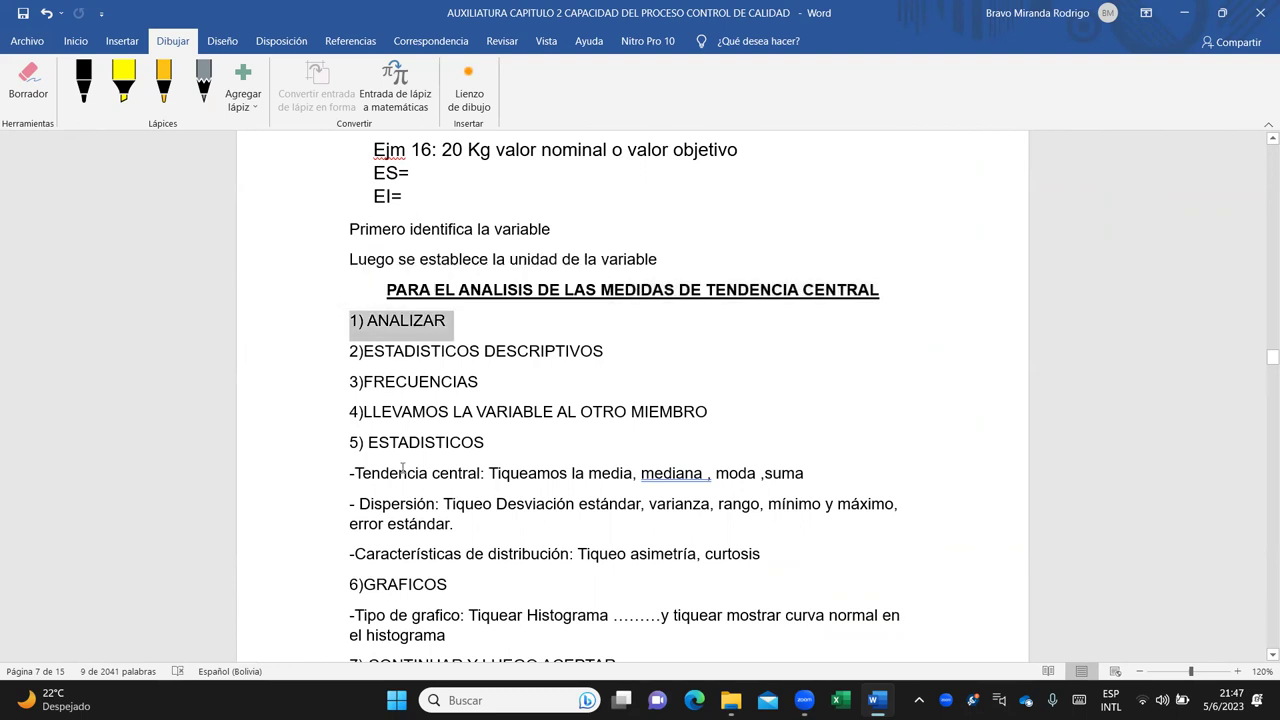
Step: Review the document's procedures for the central tendency analysis and the box plot, down to the EJERCICIO 16 heading
{"action": "scroll", "coordinate": [397, 455], "scroll_direction": "down", "scroll_amount": 2}
{"action": "scroll", "coordinate": [390, 480], "scroll_direction": "up", "scroll_amount": 3}
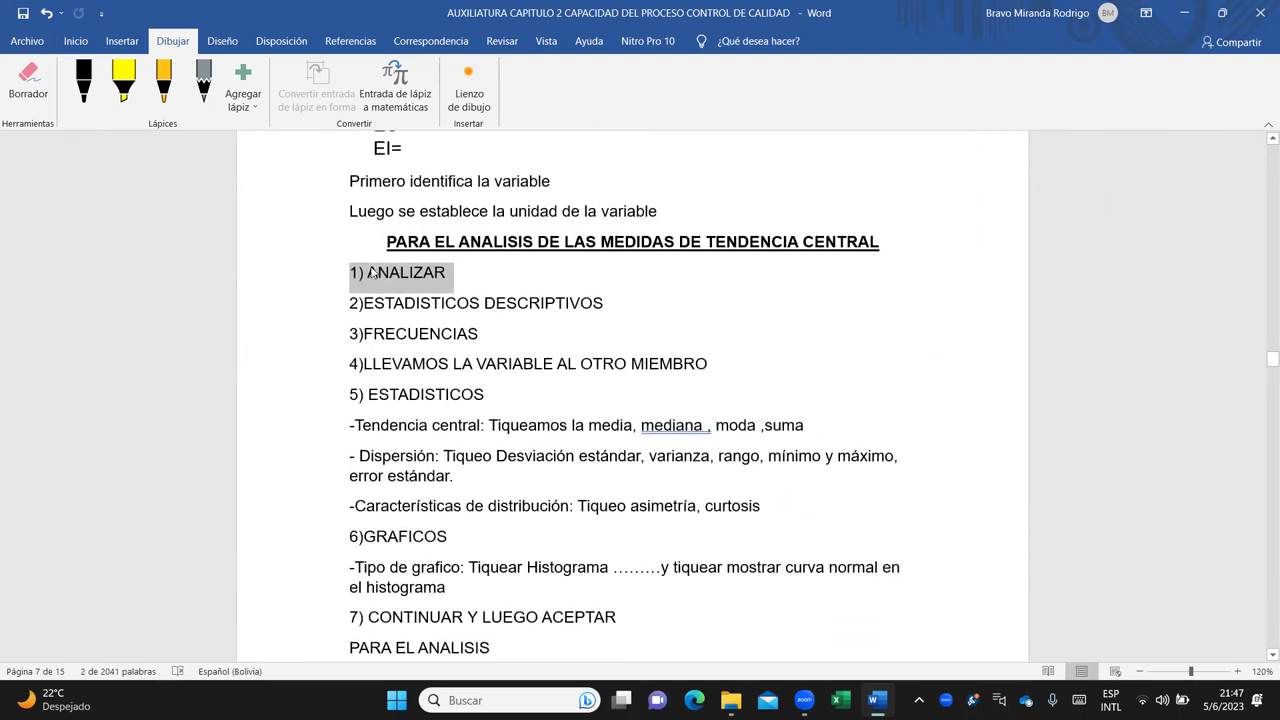
{"action": "scroll", "coordinate": [400, 500], "scroll_direction": "down", "scroll_amount": 3}
{"action": "scroll", "coordinate": [413, 520], "scroll_direction": "up", "scroll_amount": 1}
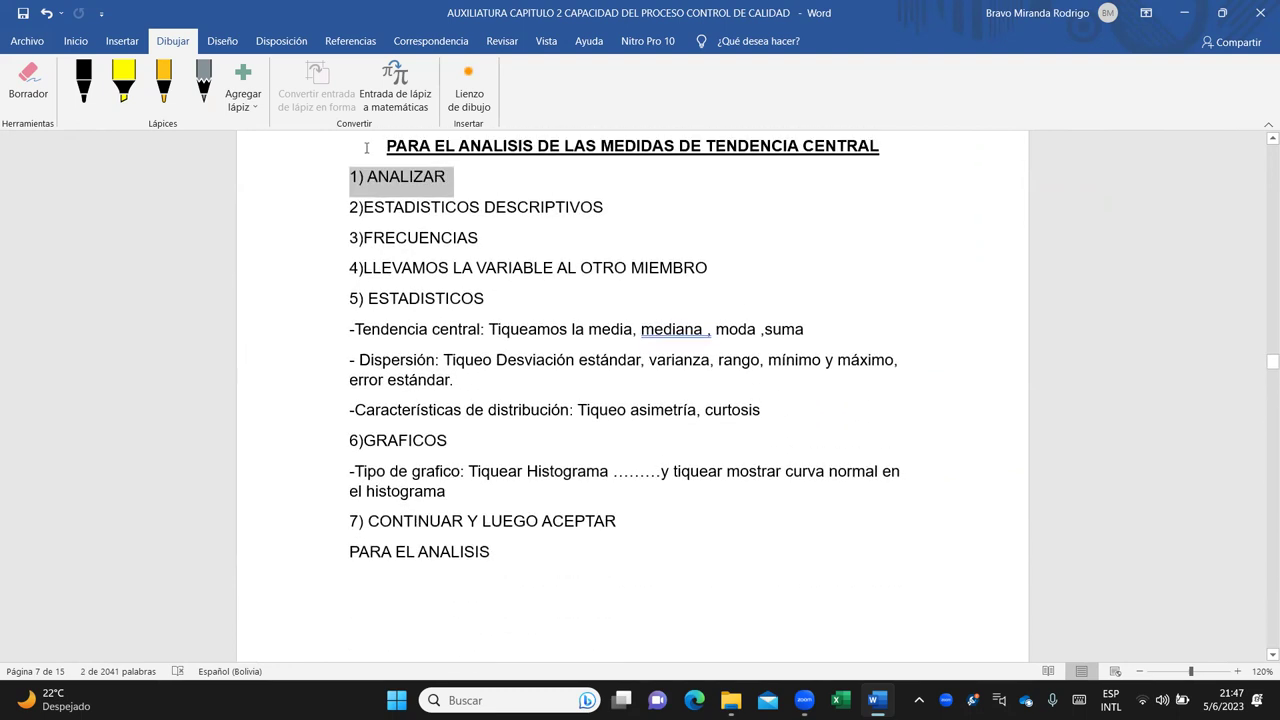
{"action": "scroll", "coordinate": [489, 452], "scroll_direction": "down", "scroll_amount": 3}
{"action": "scroll", "coordinate": [494, 446], "scroll_direction": "up", "scroll_amount": 4}
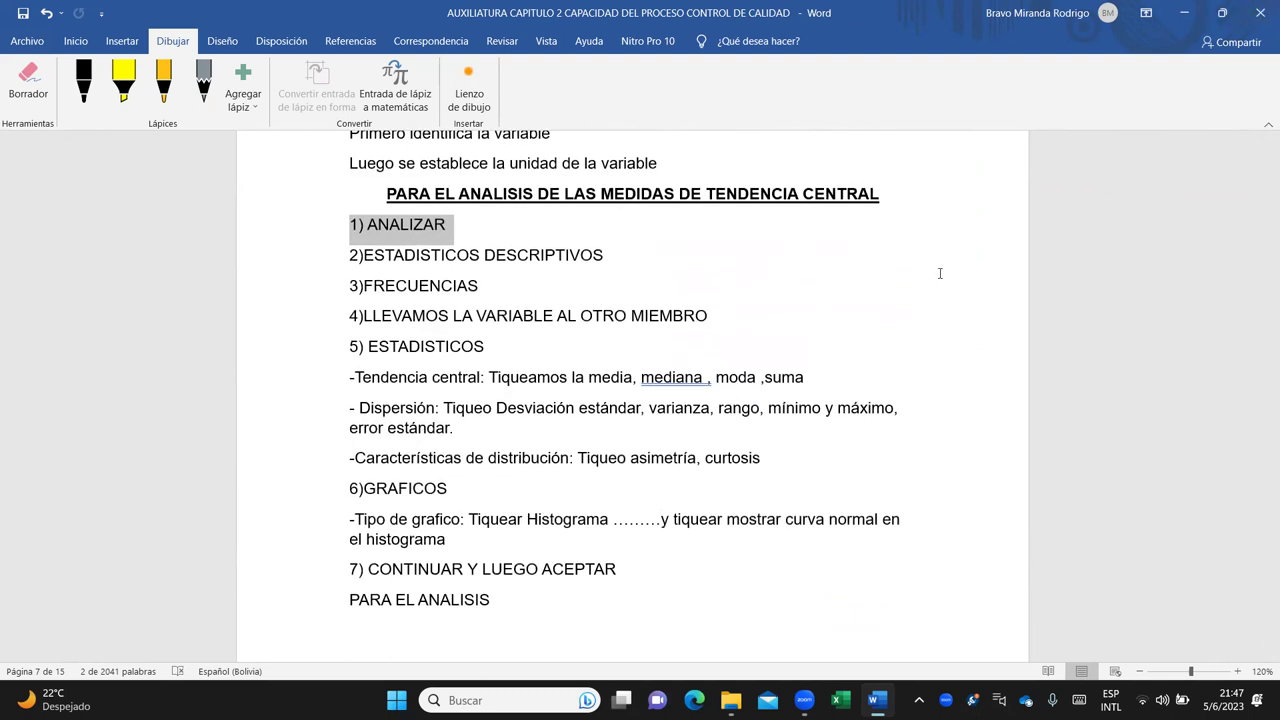
{"action": "scroll", "coordinate": [649, 408], "scroll_direction": "down", "scroll_amount": 6}
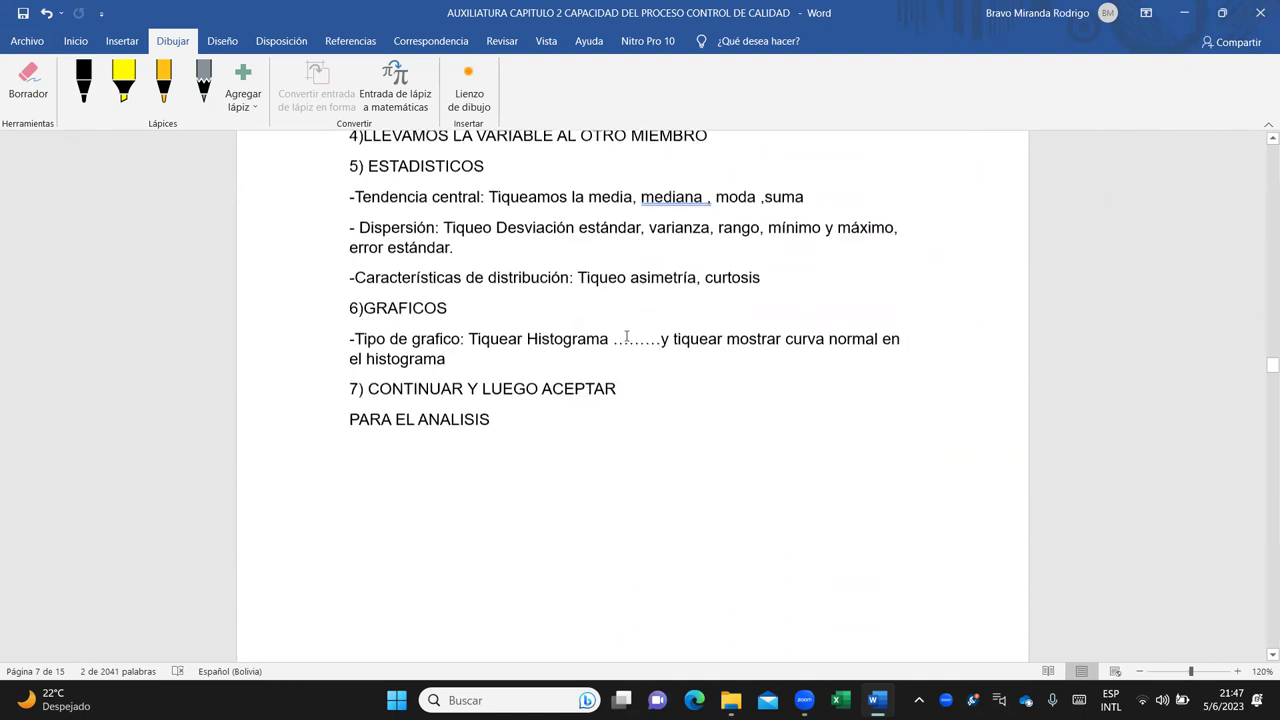
{"action": "scroll", "coordinate": [638, 336], "scroll_direction": "down", "scroll_amount": 6}
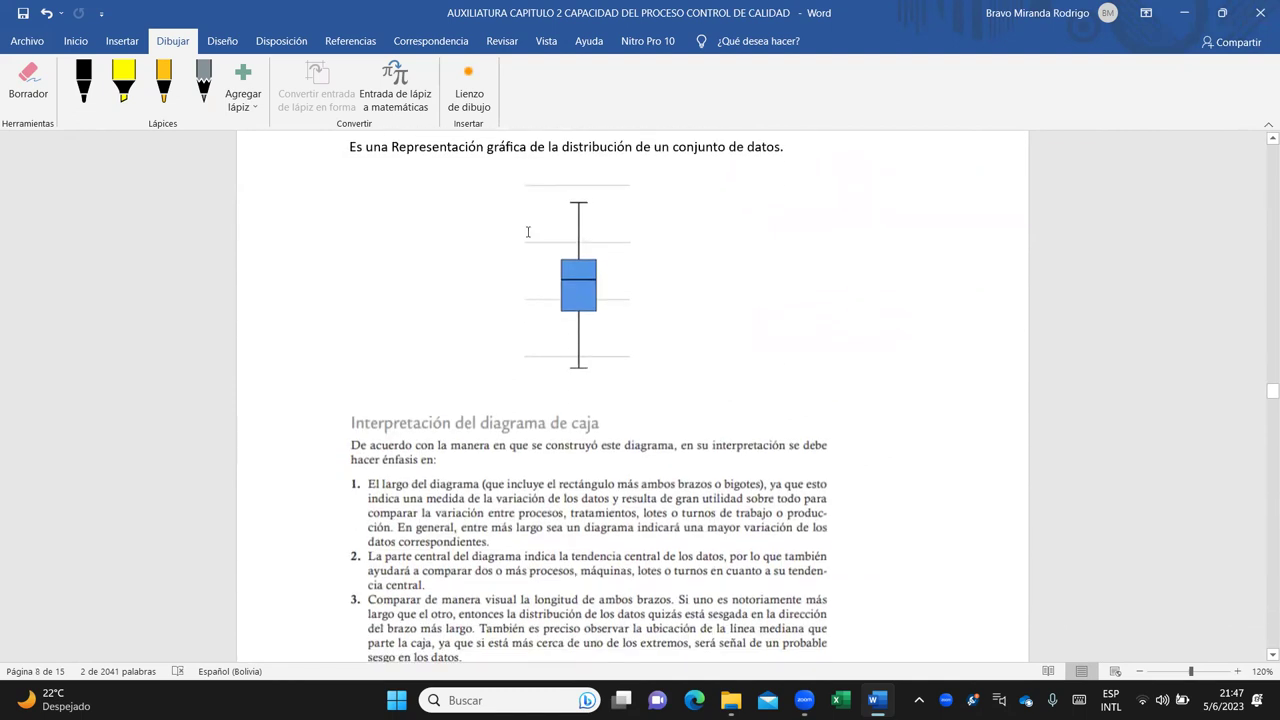
{"action": "scroll", "coordinate": [555, 246], "scroll_direction": "down", "scroll_amount": 7}
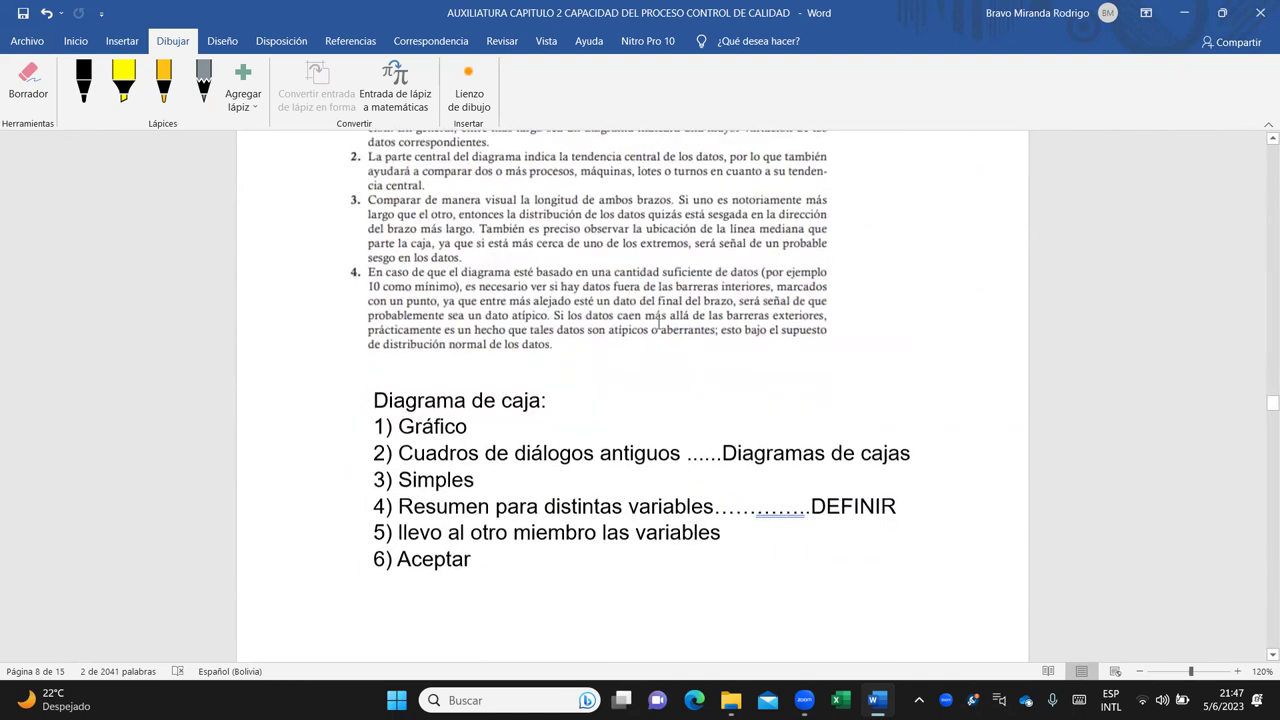
{"action": "scroll", "coordinate": [535, 341], "scroll_direction": "down", "scroll_amount": 4}
{"action": "scroll", "coordinate": [509, 394], "scroll_direction": "up", "scroll_amount": 2}
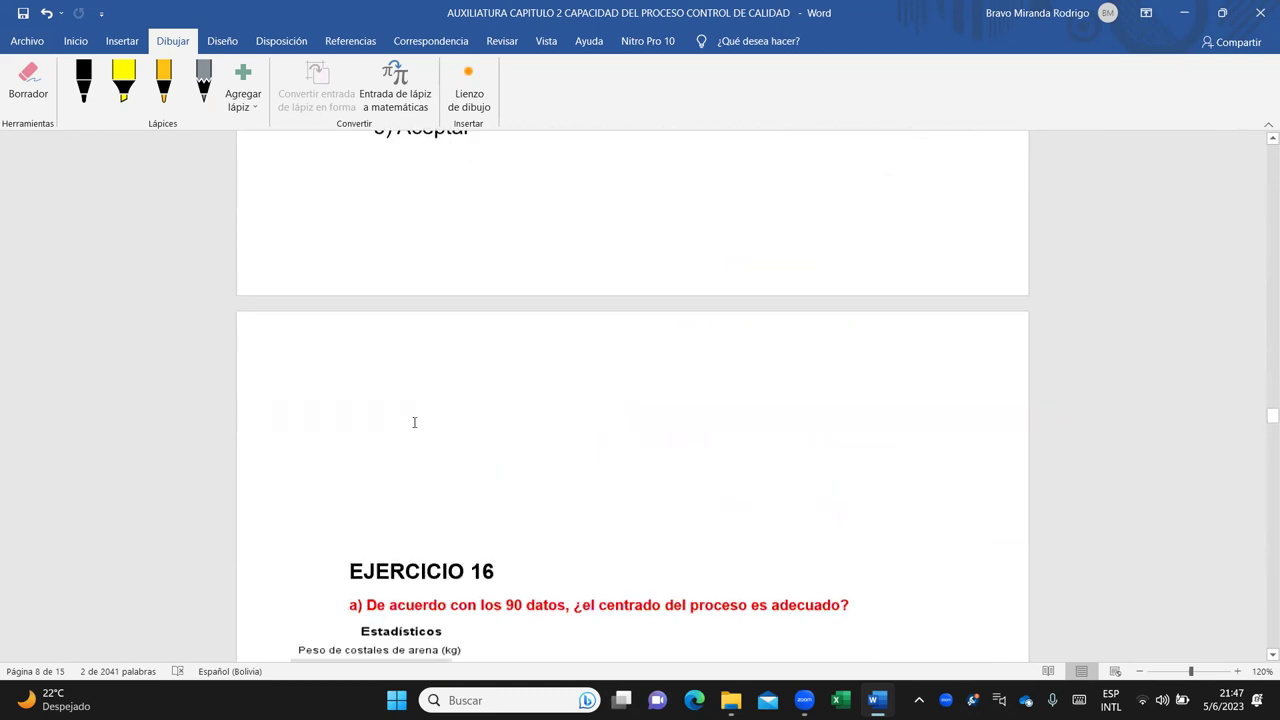
Step: Try to delete the blank lines above the EJERCICIO 16 heading, and undo the deletion
{"action": "left_click", "coordinate": [342, 423]}
{"action": "left_click_drag", "start_coordinate": [366, 378], "coordinate": [375, 503]}
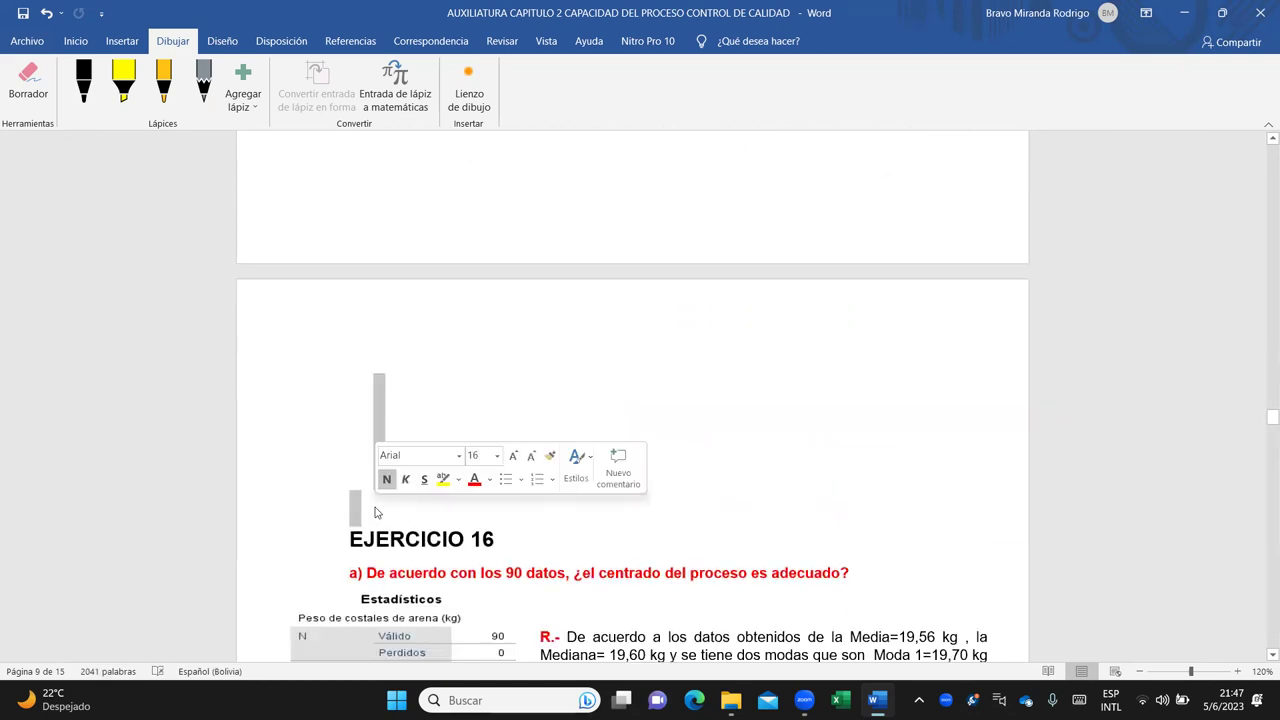
{"action": "key", "text": "Delete"}
{"action": "scroll", "coordinate": [374, 503], "scroll_direction": "up", "scroll_amount": 8}
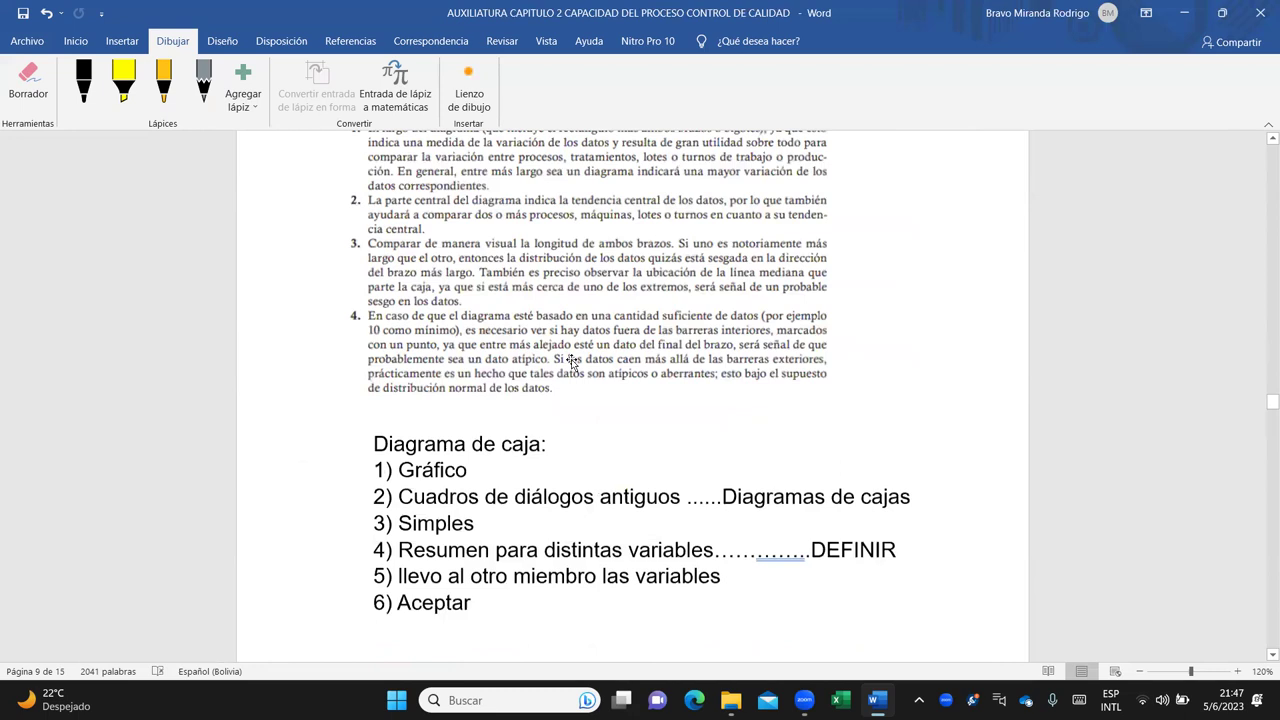
{"action": "key", "text": "ctrl+z"}
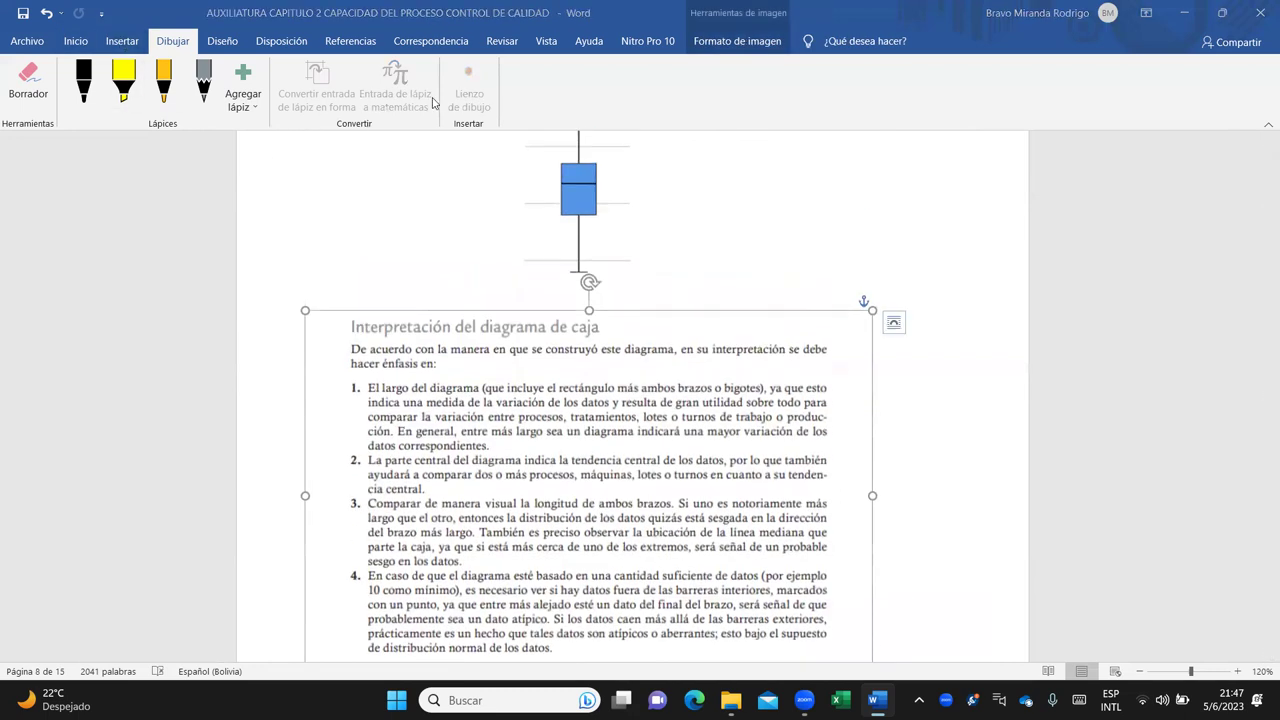
{"action": "left_click", "coordinate": [77, 41]}
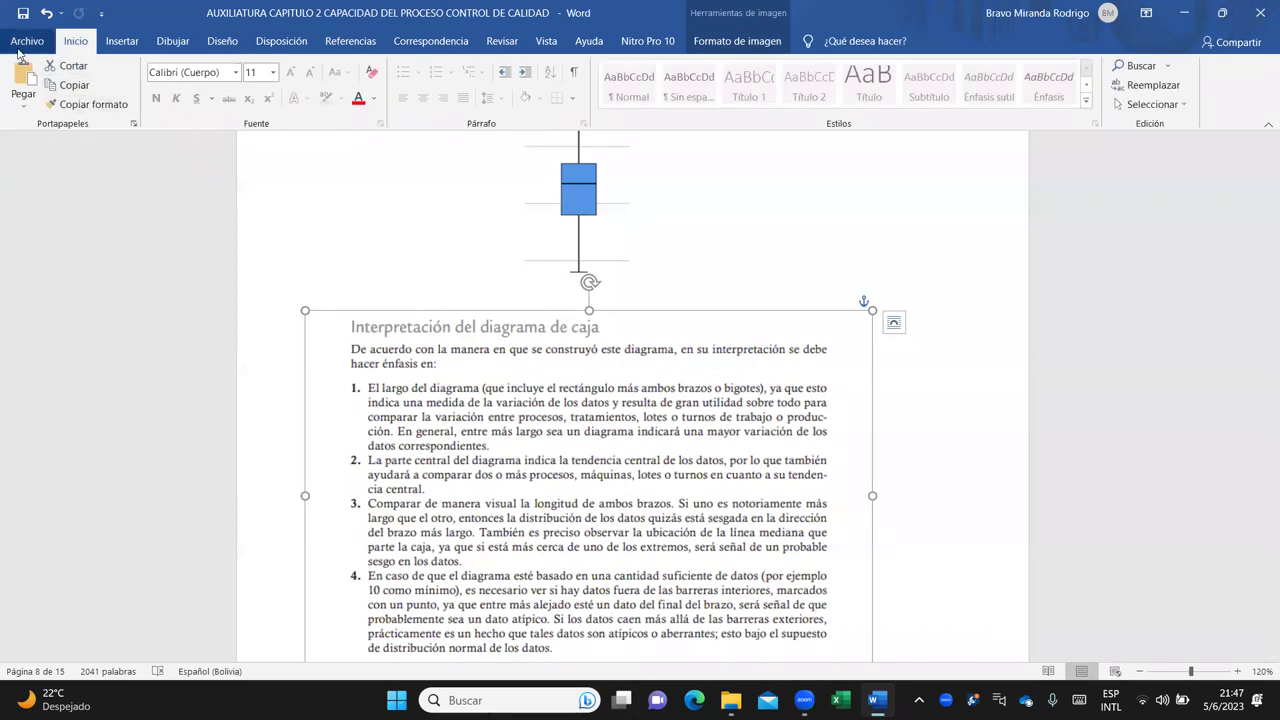
{"action": "scroll", "coordinate": [968, 440], "scroll_direction": "up", "scroll_amount": 5}
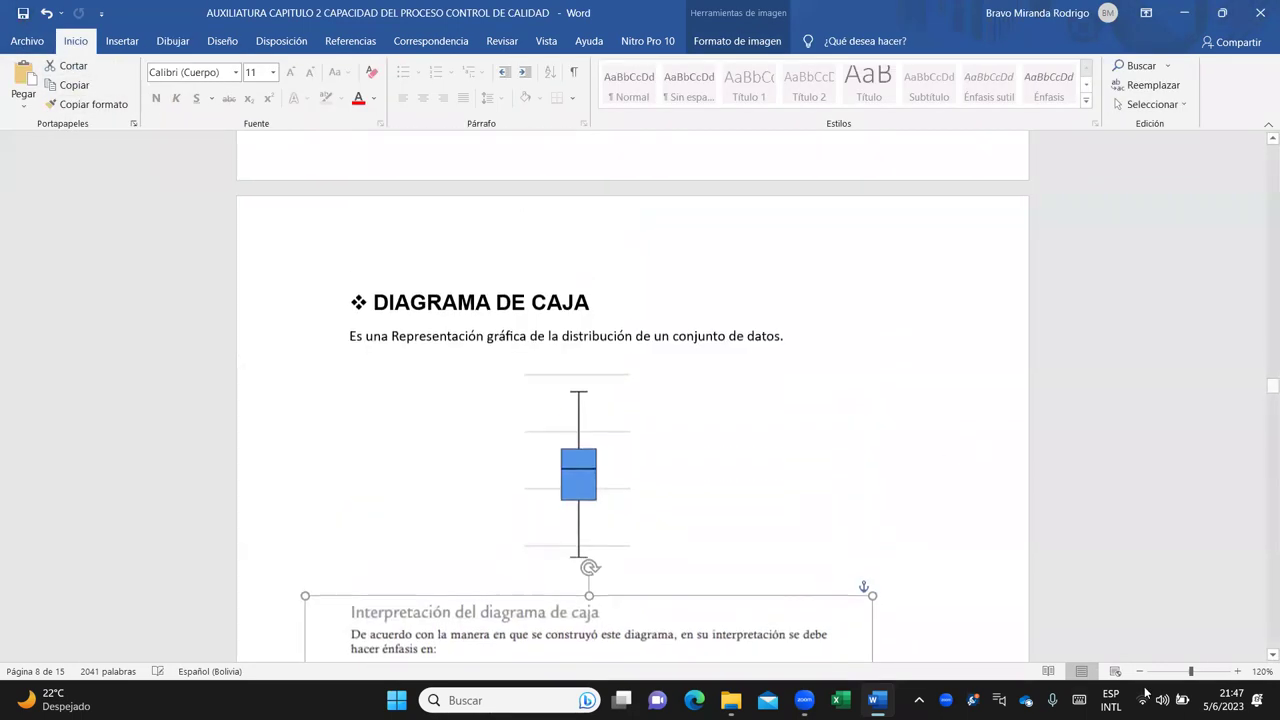
Step: Launch IBM SPSS Statistics from the desktop and create a new empty dataset
{"action": "left_click", "coordinate": [1186, 13]}
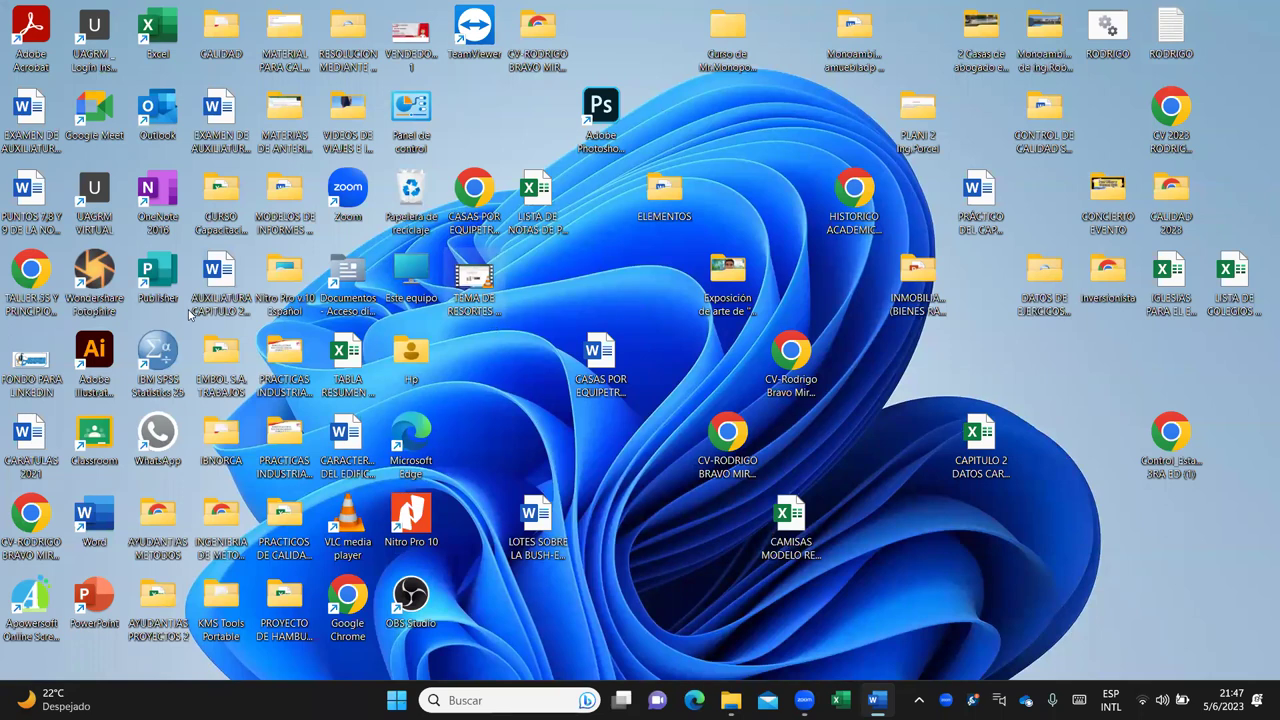
{"action": "right_click", "coordinate": [536, 448]}
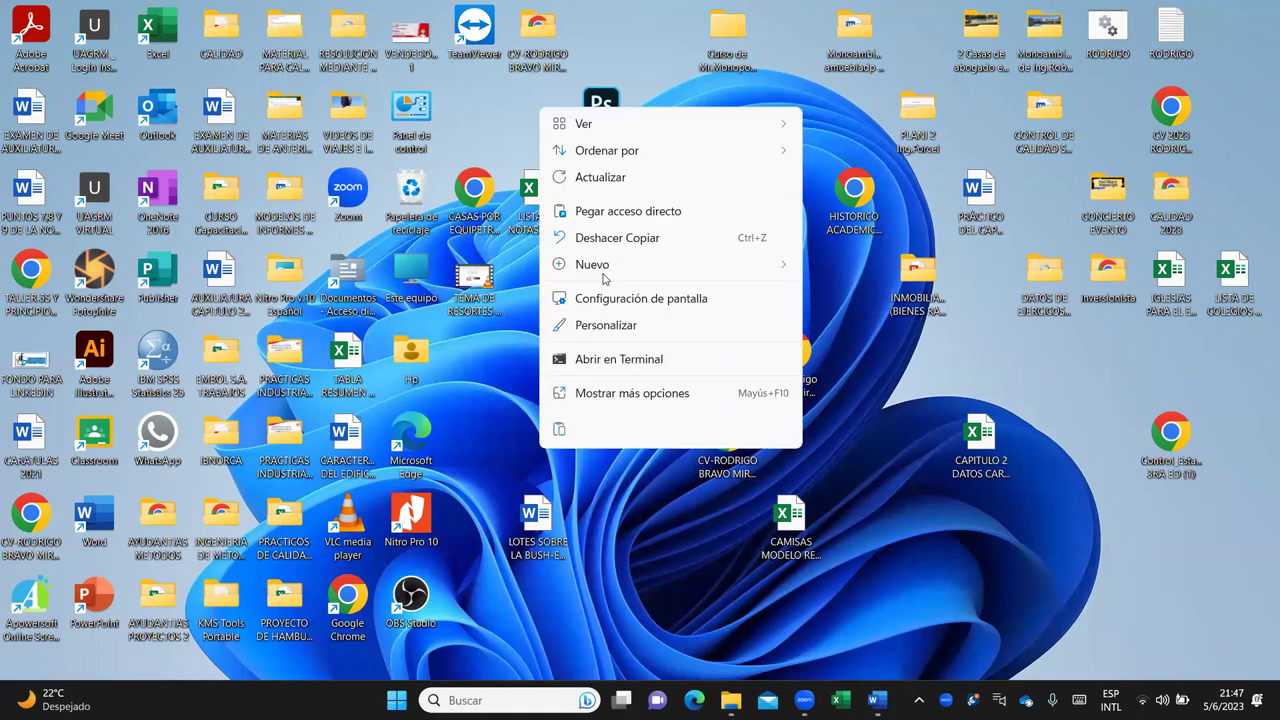
{"action": "left_click", "coordinate": [607, 184]}
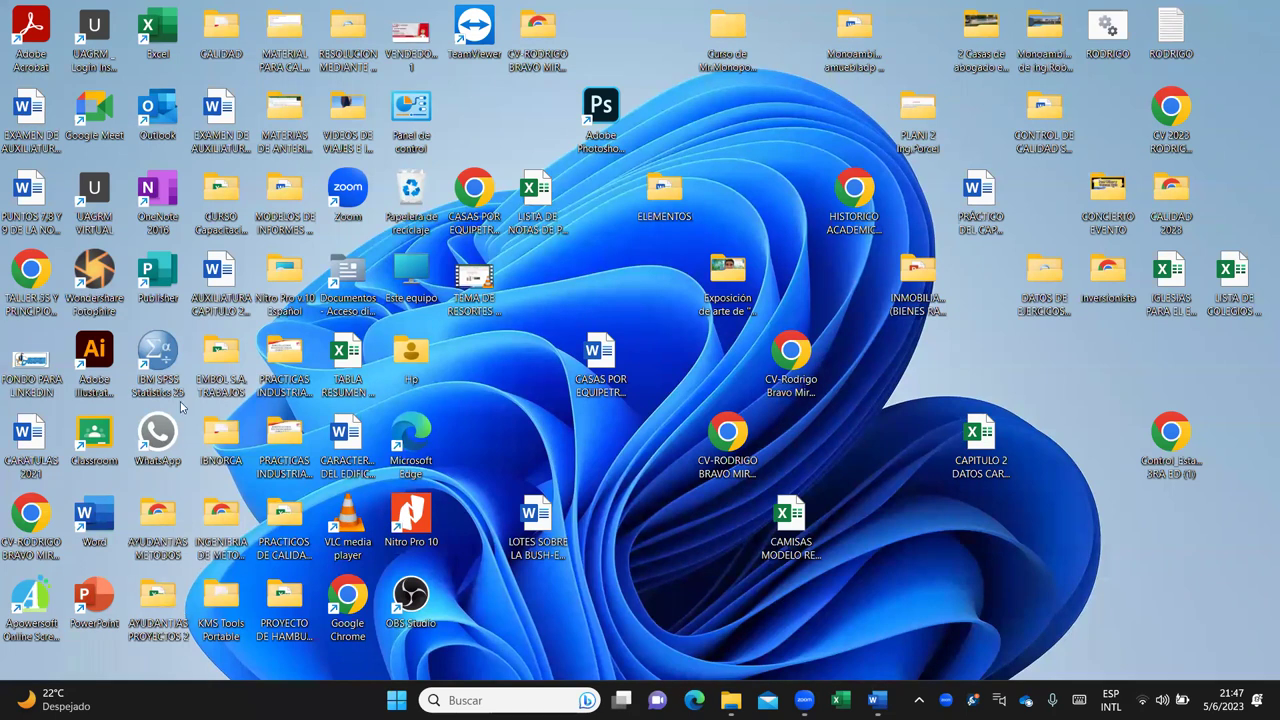
{"action": "double_click", "coordinate": [161, 348]}
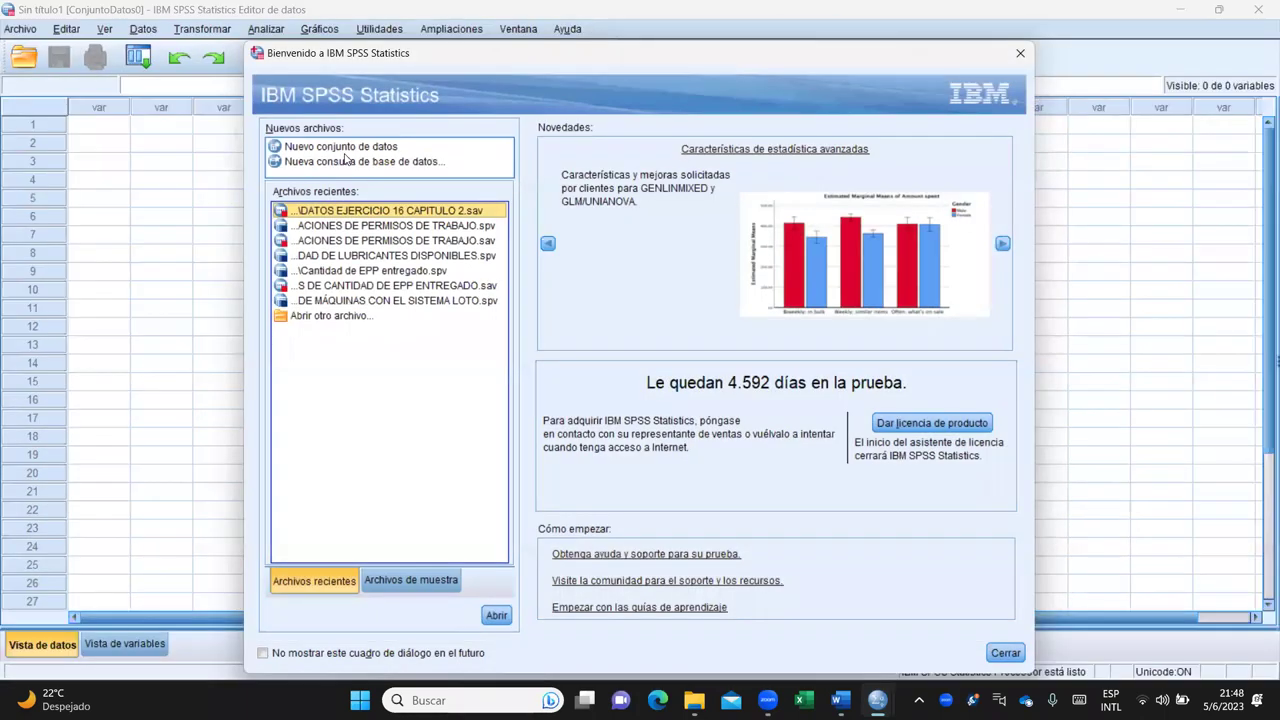
{"action": "left_click", "coordinate": [347, 146]}
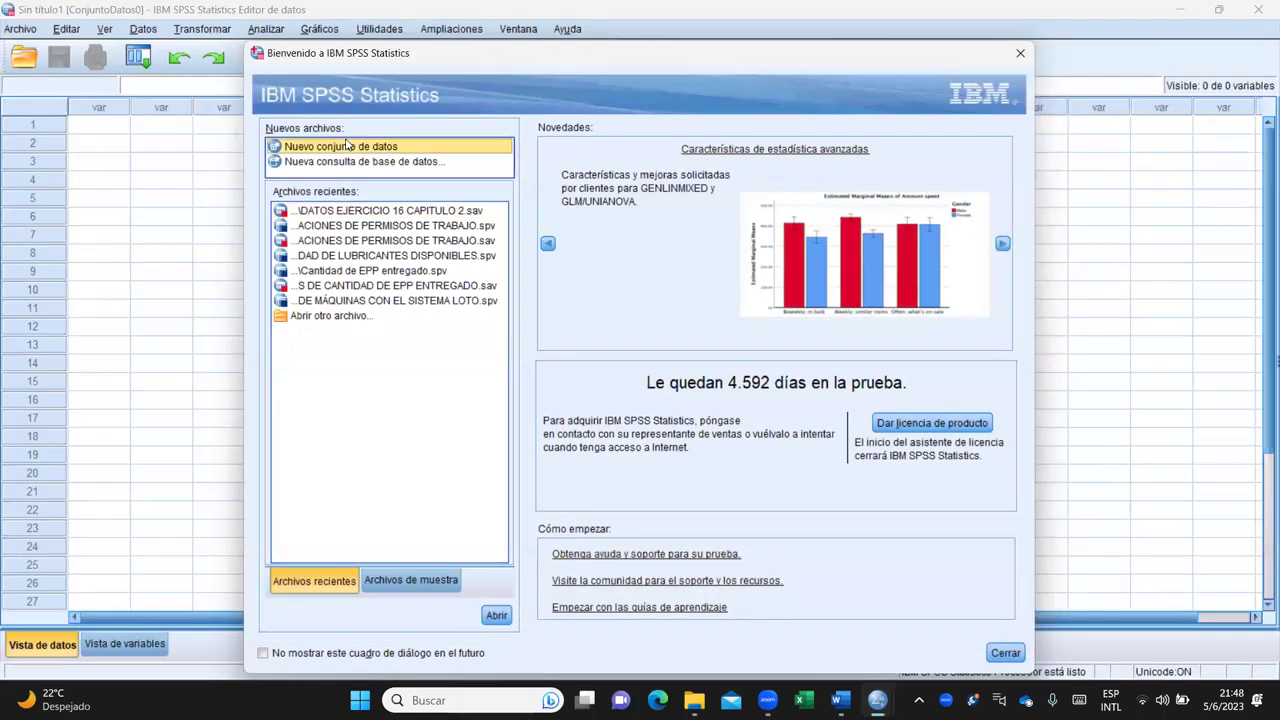
{"action": "left_click", "coordinate": [499, 615]}
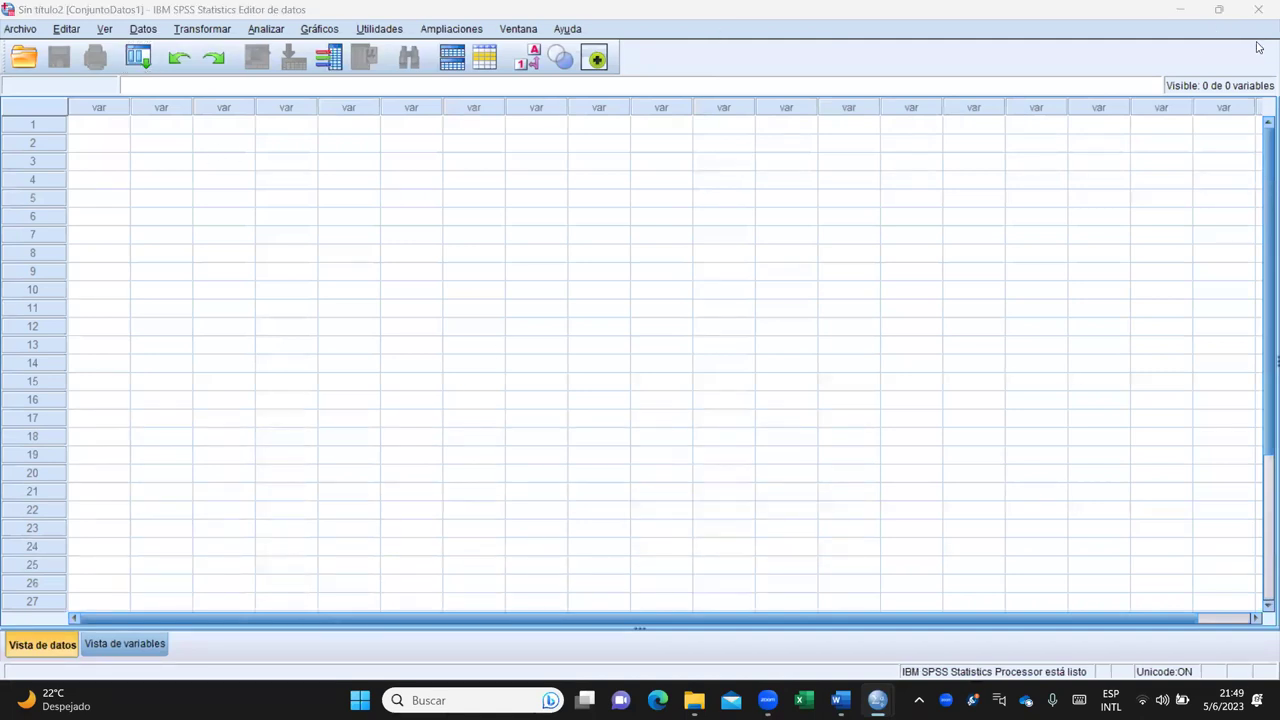
Step: Open the CAPITULO 2 DATOS CARGADOS workbook in Excel and show the lot data at the start of sheet EJ 16
{"action": "left_click", "coordinate": [1183, 9]}
{"action": "left_click", "coordinate": [1184, 12]}
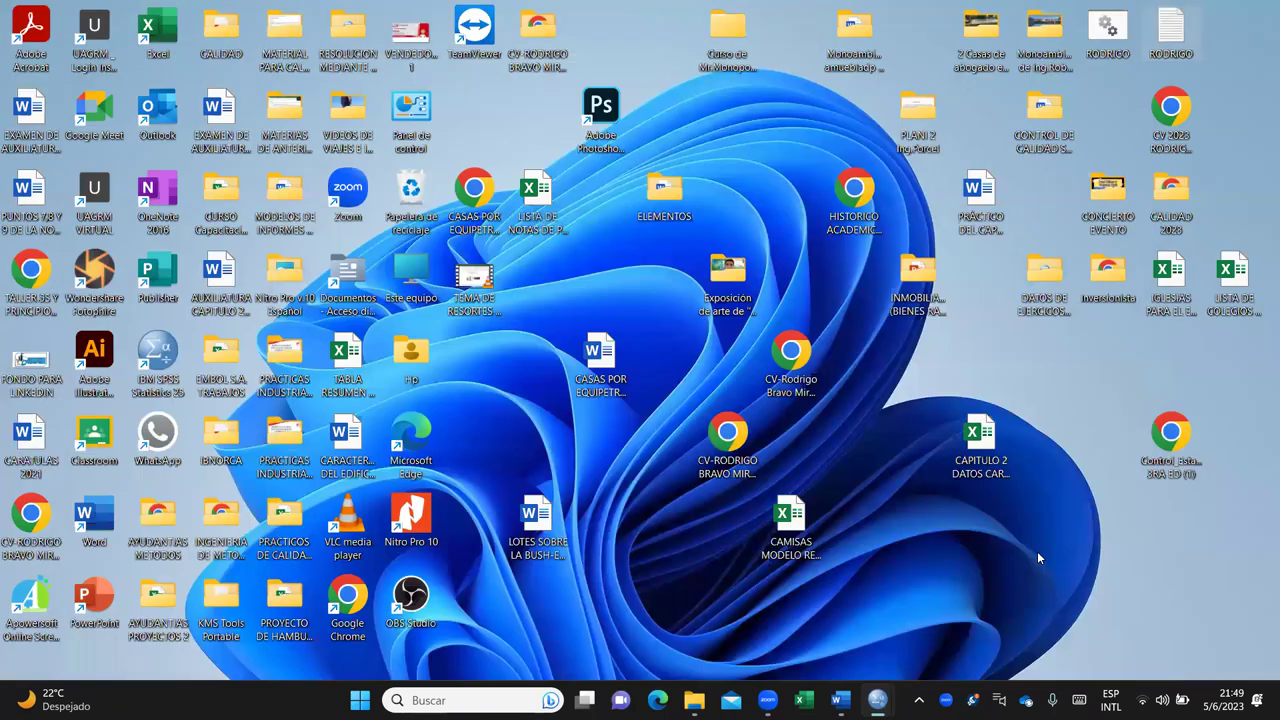
{"action": "double_click", "coordinate": [983, 450]}
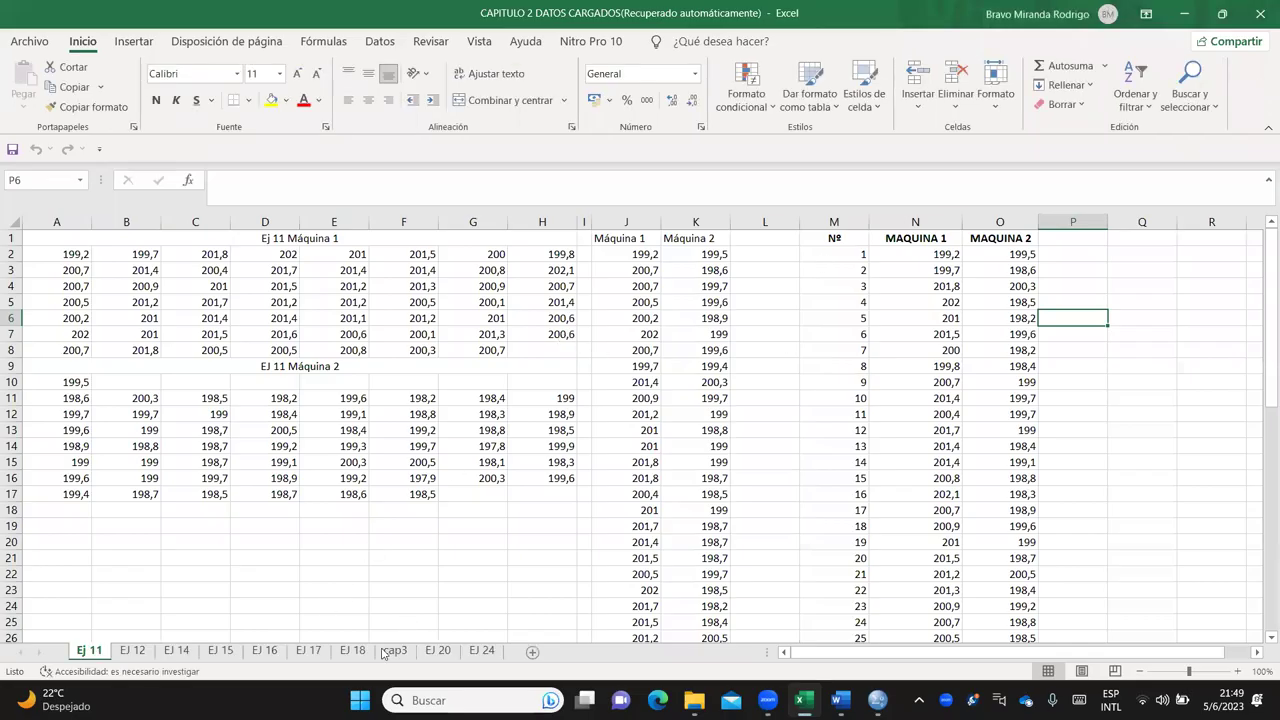
{"action": "left_click", "coordinate": [276, 651]}
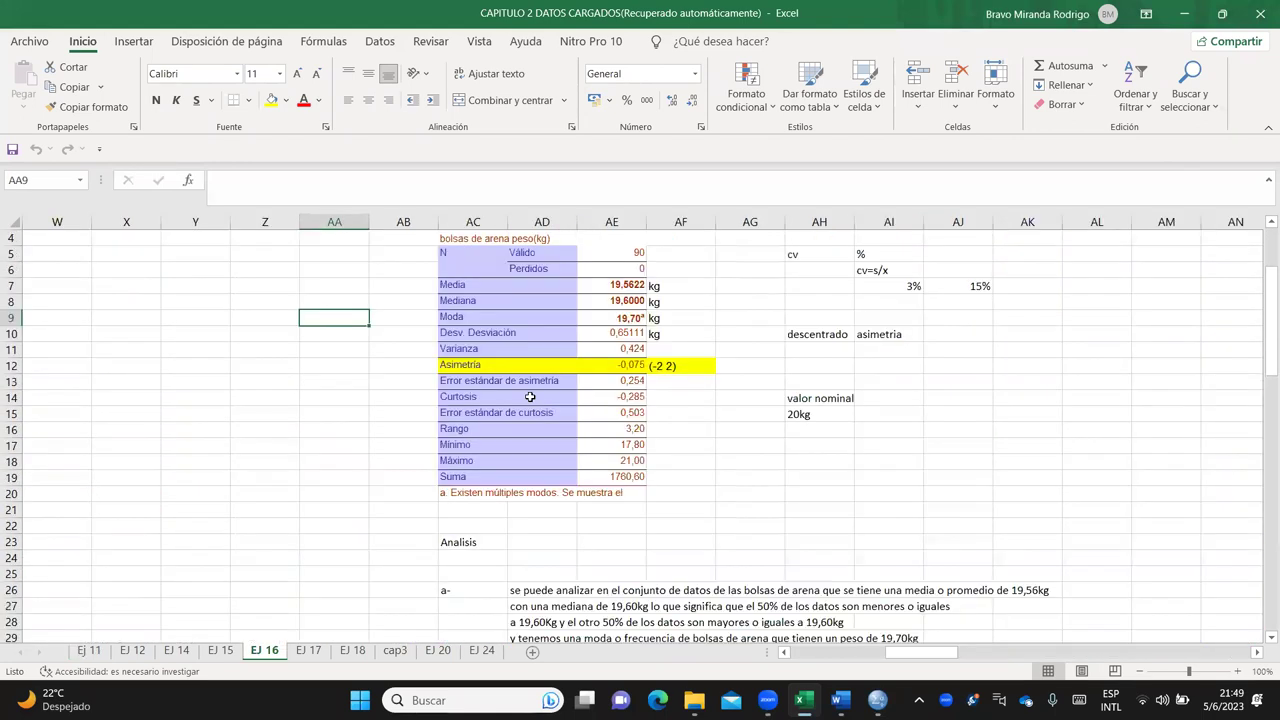
{"action": "left_click_drag", "start_coordinate": [912, 652], "coordinate": [826, 652]}
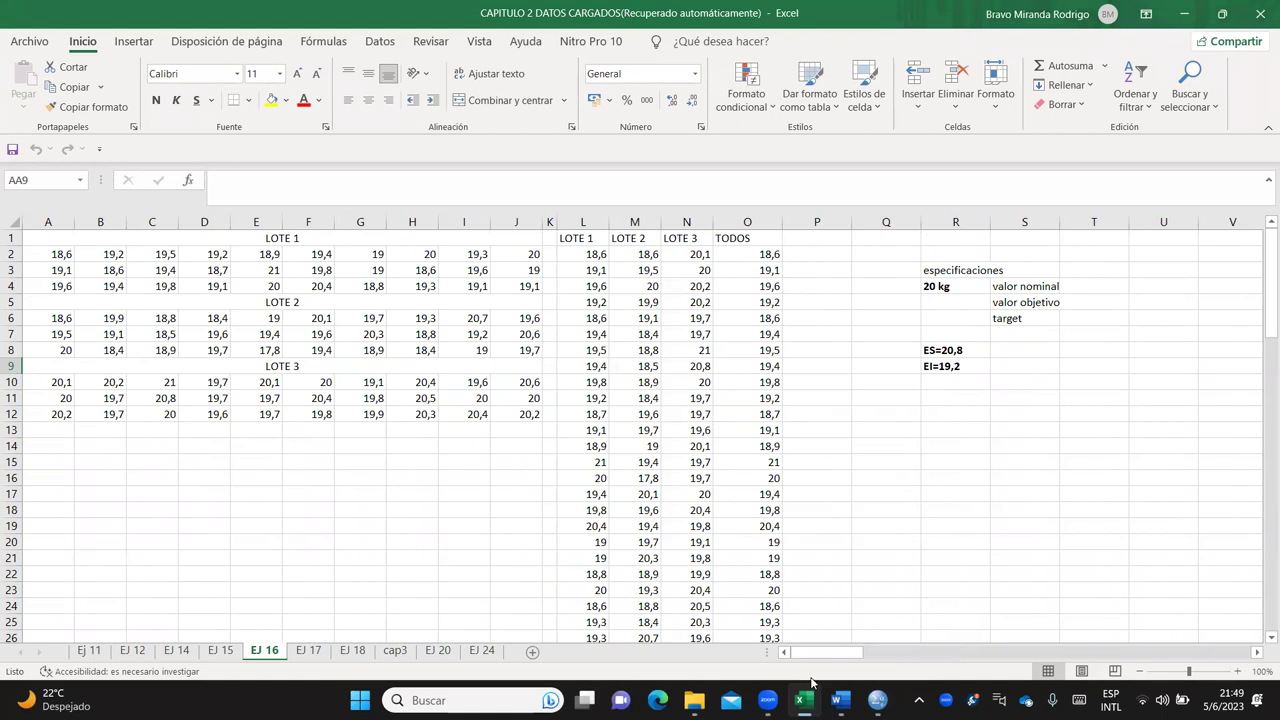
Step: Switch to the new SPSS dataset, show its variable definitions and select the first variable's name cell
{"action": "mouse_move", "coordinate": [877, 700]}
{"action": "left_click", "coordinate": [929, 611]}
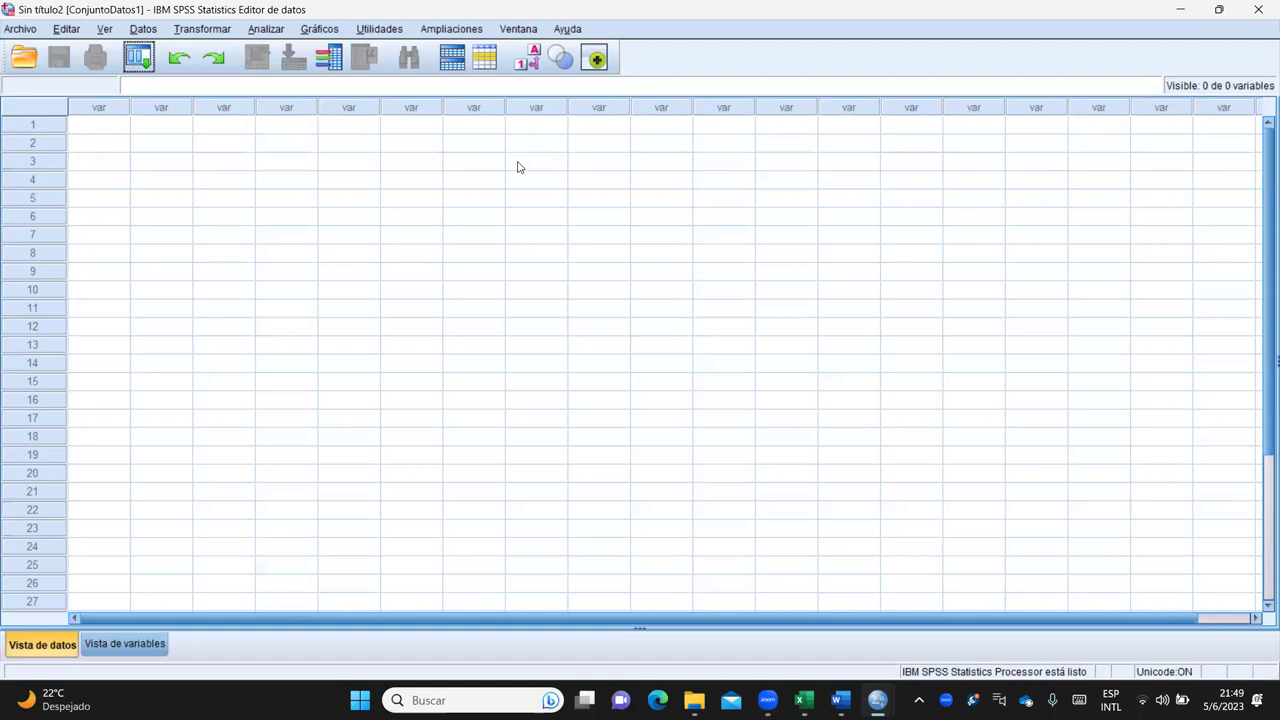
{"action": "left_click", "coordinate": [132, 645]}
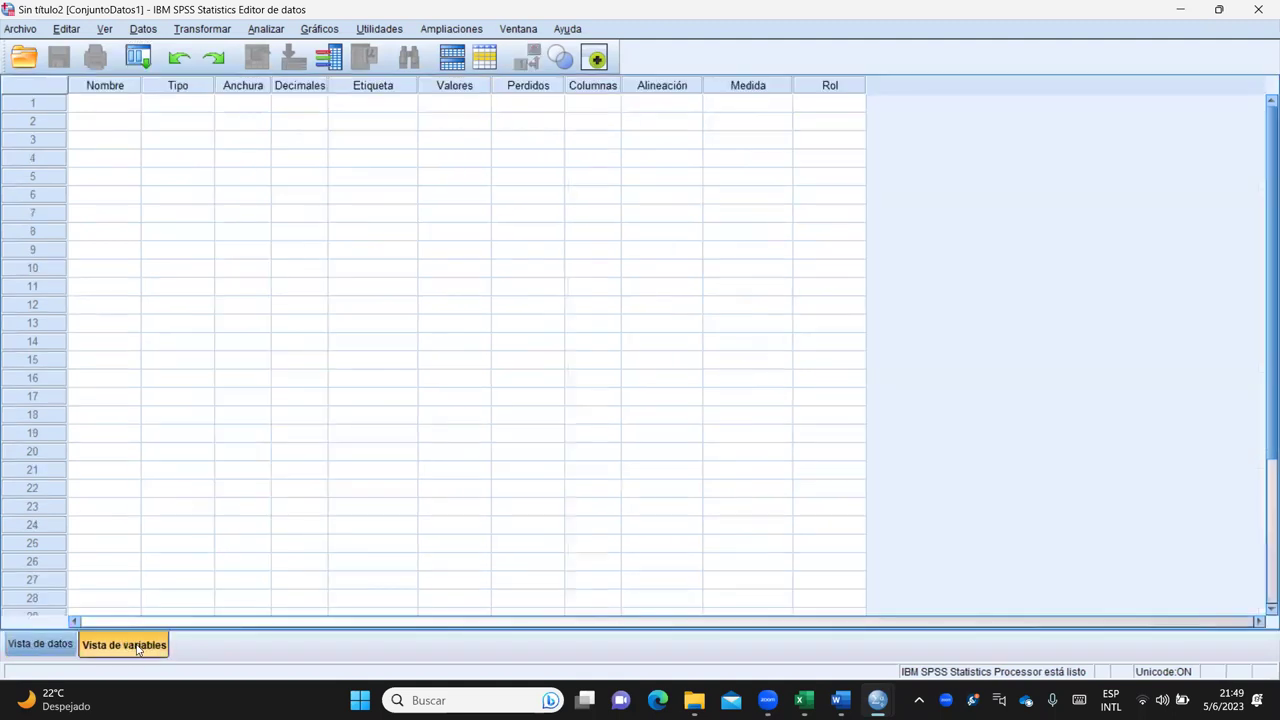
{"action": "left_click", "coordinate": [104, 106]}
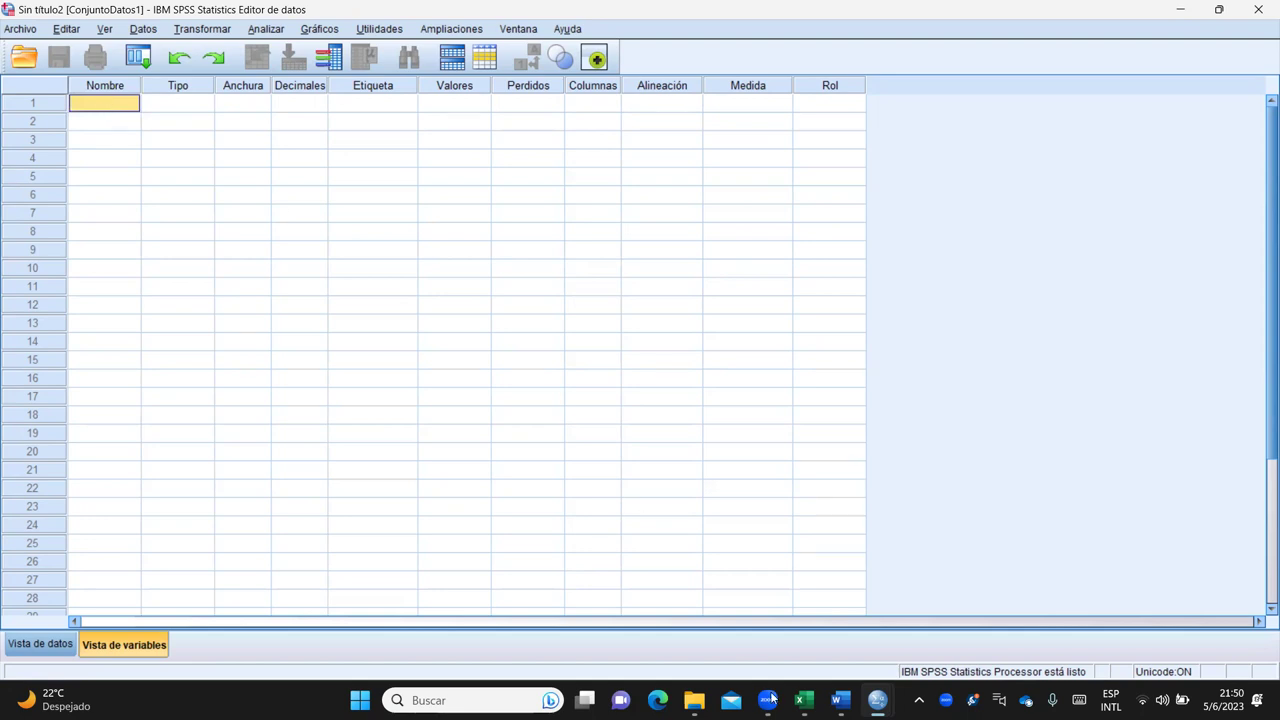
Step: Switch to Word to read the notes on identifying the variable and its unit for exercise 16, and return to SPSS
{"action": "left_click", "coordinate": [838, 700]}
{"action": "scroll", "coordinate": [712, 510], "scroll_direction": "up", "scroll_amount": 15}
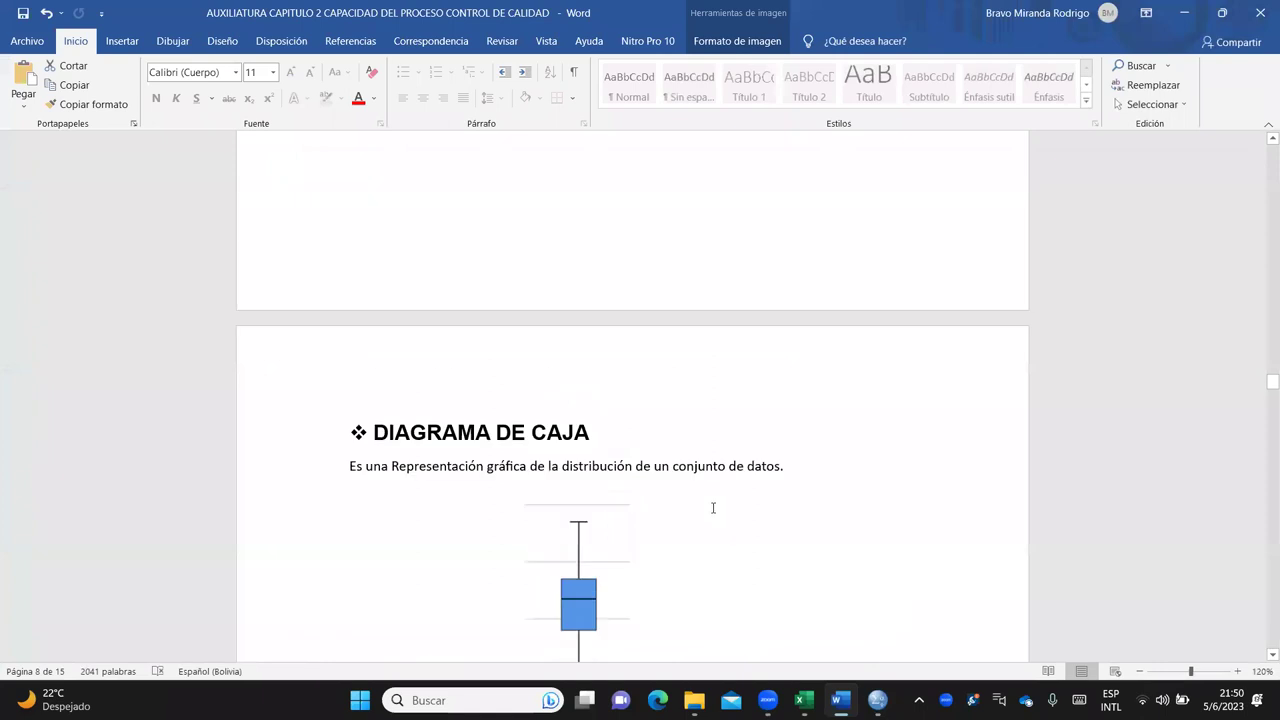
{"action": "scroll", "coordinate": [713, 514], "scroll_direction": "down", "scroll_amount": 5}
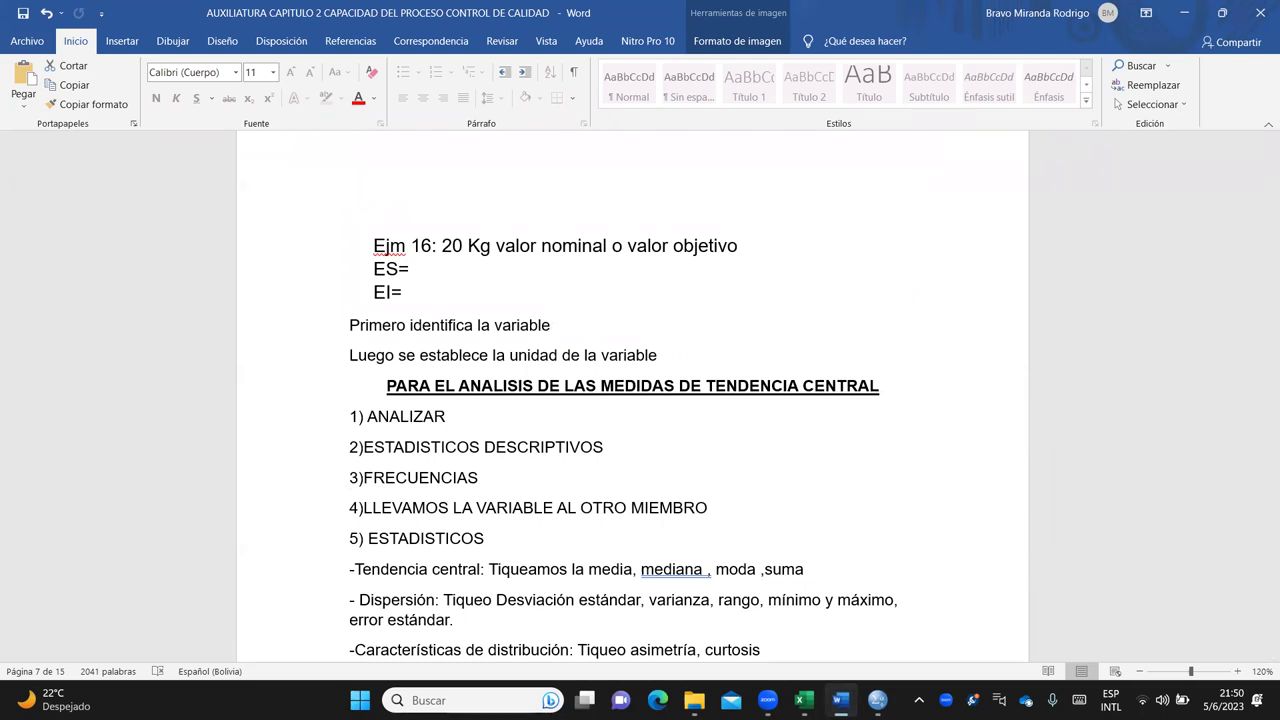
{"action": "key", "text": "alt+Tab"}
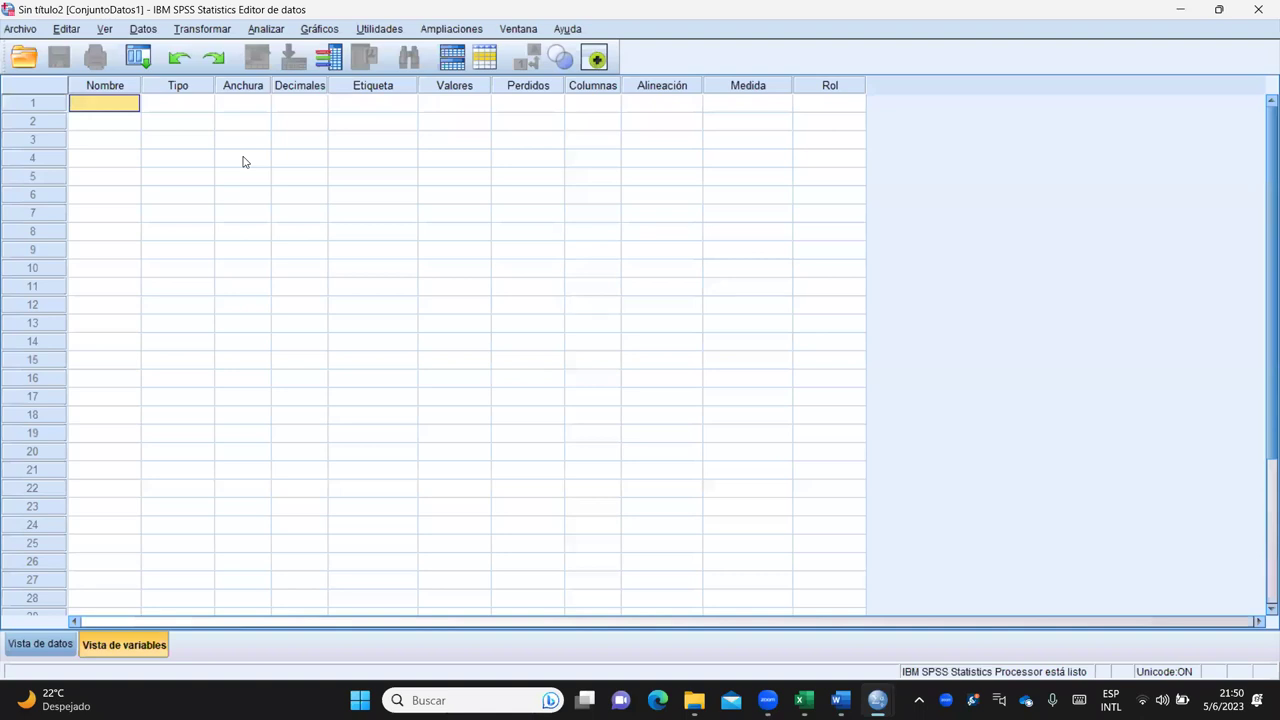
Step: Open the Control estadístico de la calidad y Seis Sigma PDF from the desktop in Chrome
{"action": "left_click", "coordinate": [1180, 9]}
{"action": "left_click", "coordinate": [1180, 12]}
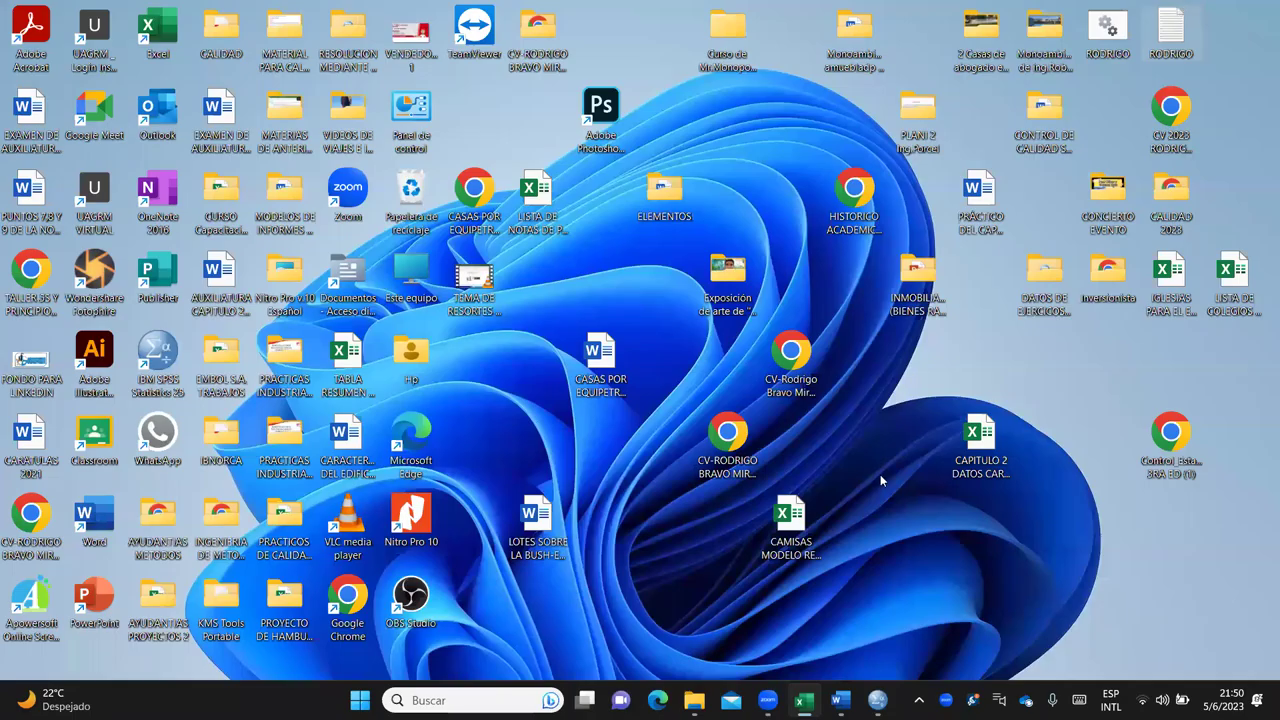
{"action": "left_click", "coordinate": [1177, 448]}
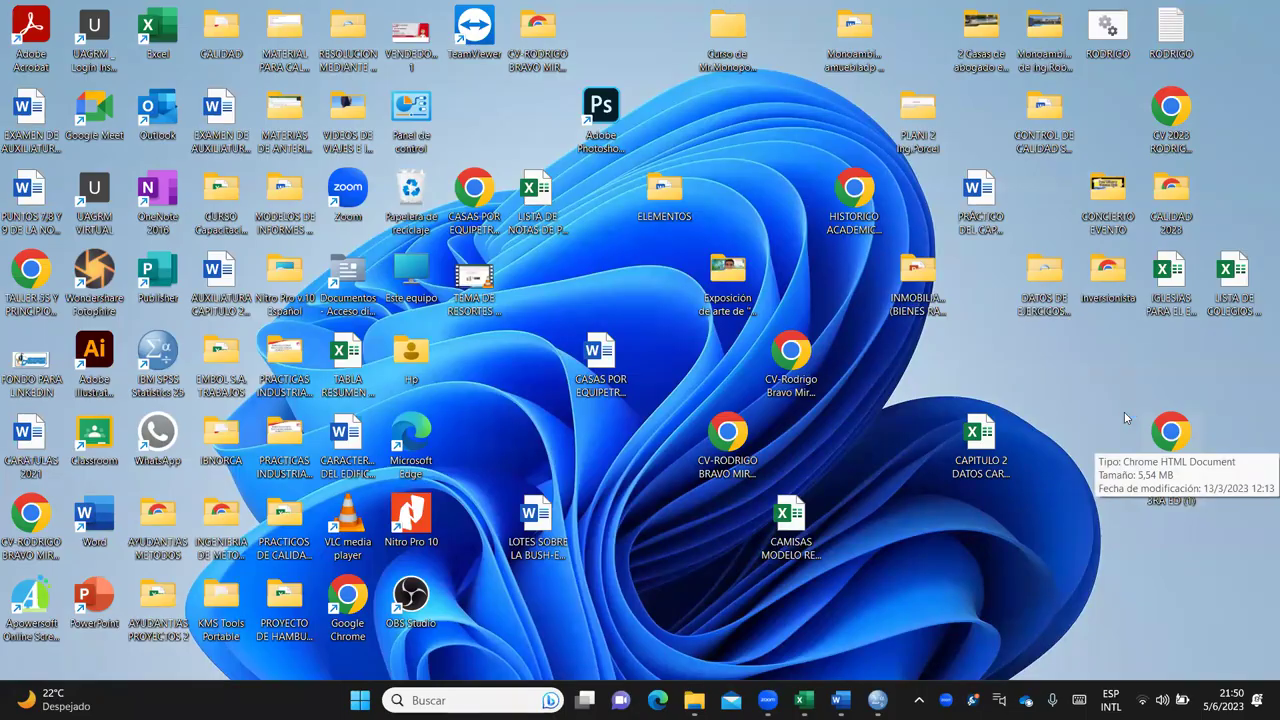
{"action": "key", "text": "Return"}
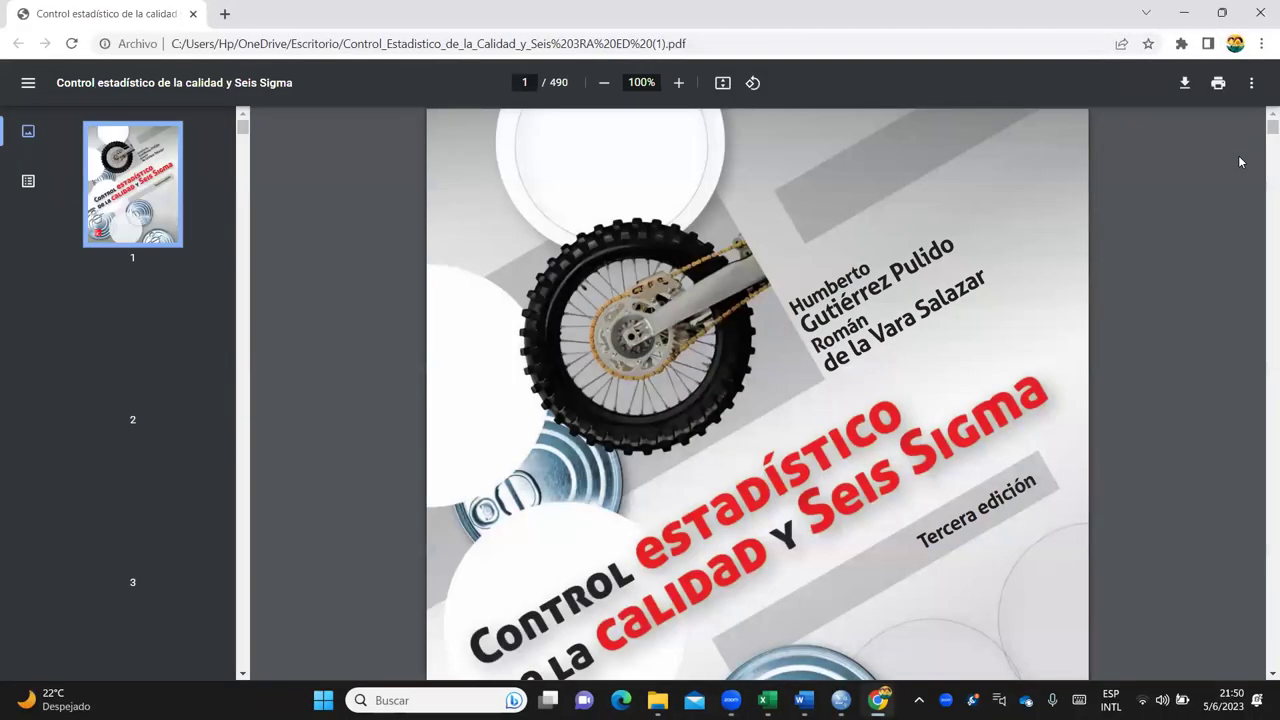
Step: Find exercise 16 of chapter 2 on page 58 of the PDF, enlarge it to 125%, and read its statement and weight table
{"action": "scroll", "coordinate": [1252, 172], "scroll_direction": "down", "scroll_amount": 15}
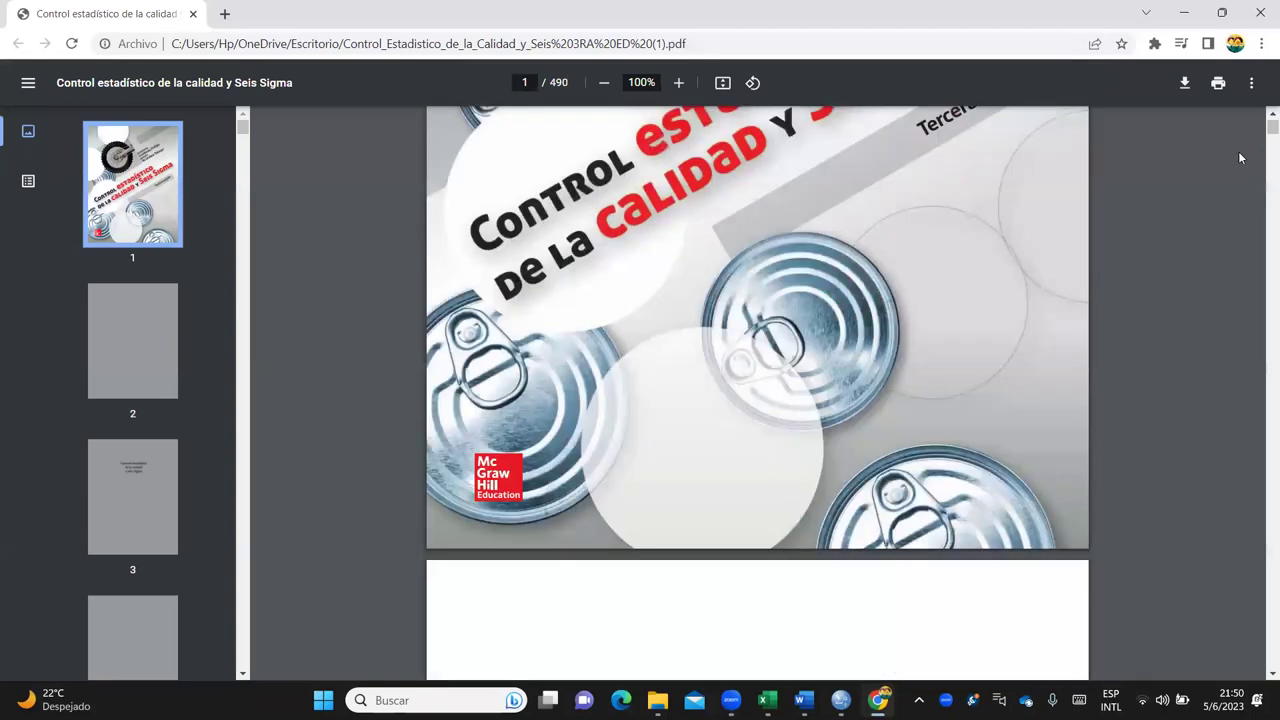
{"action": "scroll", "coordinate": [1250, 155], "scroll_direction": "down", "scroll_amount": 20}
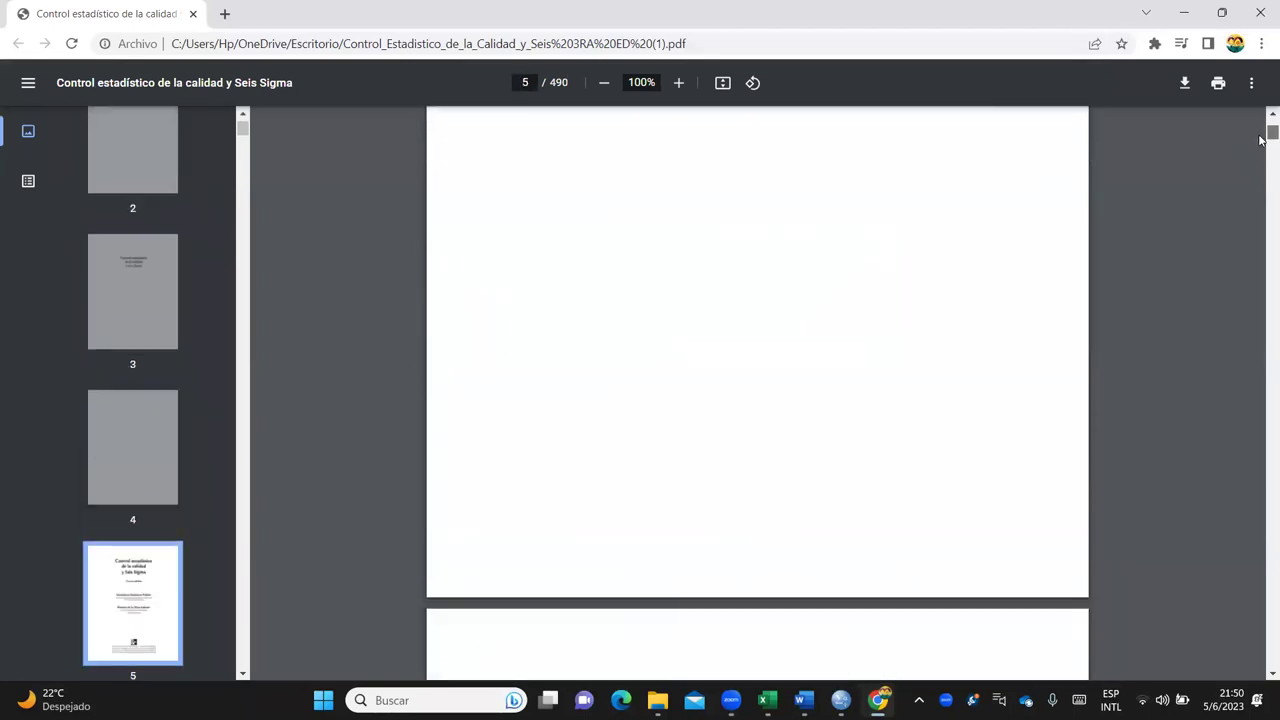
{"action": "scroll", "coordinate": [1260, 155], "scroll_direction": "down", "scroll_amount": 20}
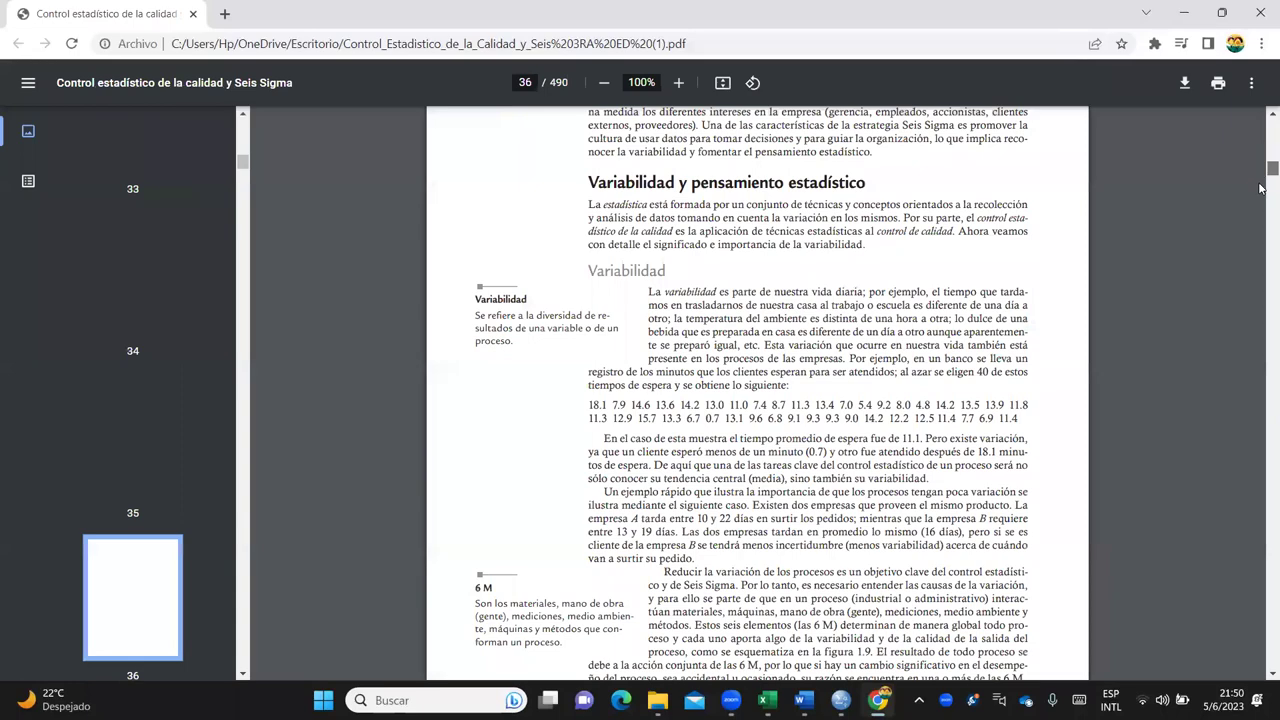
{"action": "scroll", "coordinate": [1000, 270], "scroll_direction": "down", "scroll_amount": 20}
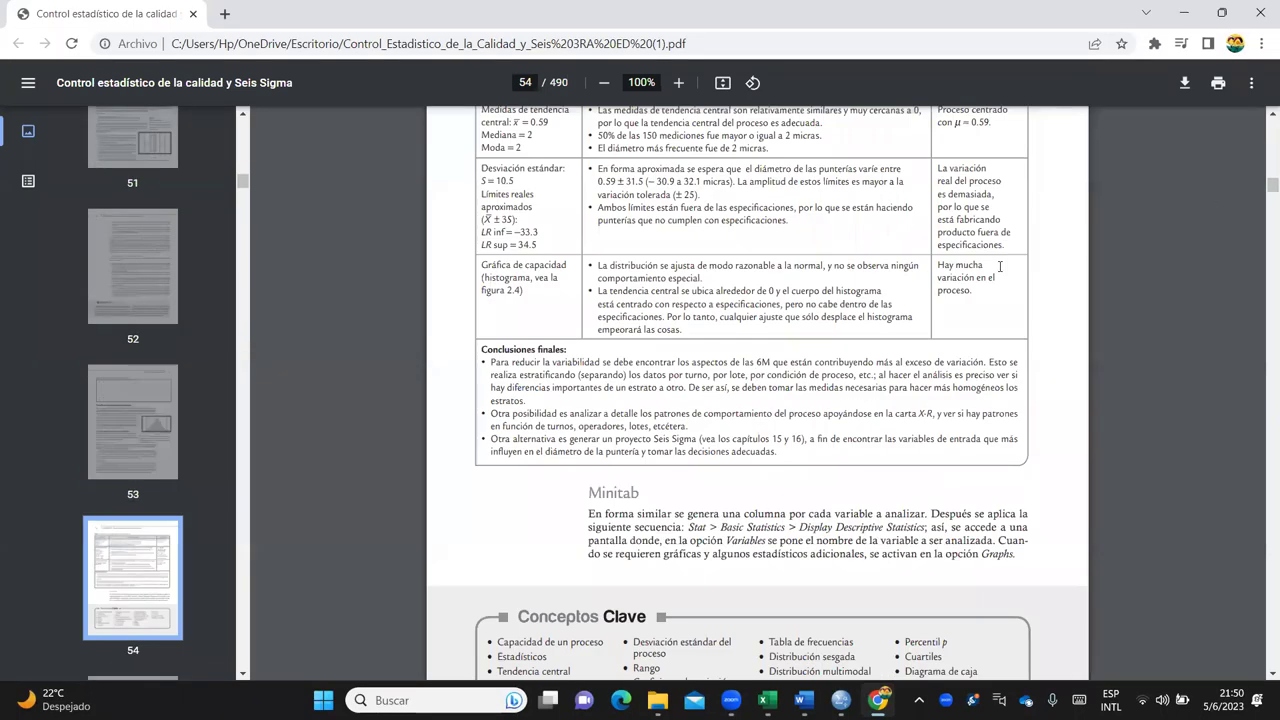
{"action": "scroll", "coordinate": [1000, 266], "scroll_direction": "down", "scroll_amount": 12}
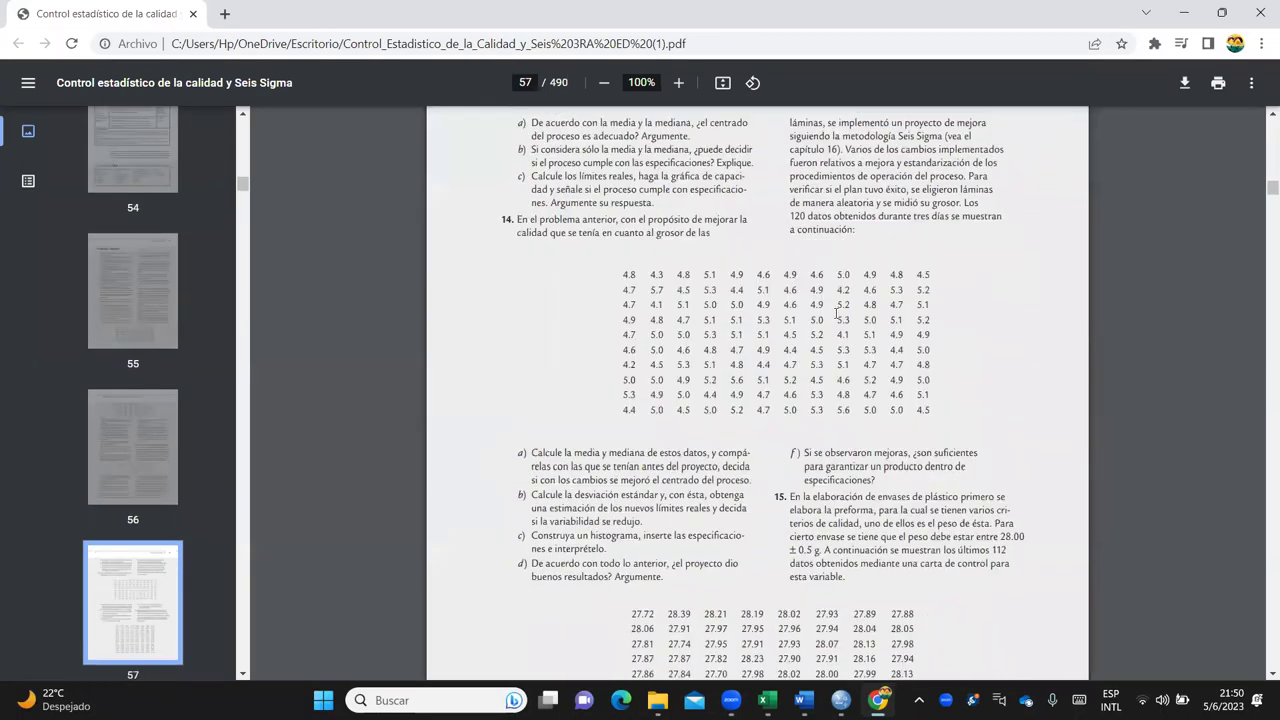
{"action": "scroll", "coordinate": [835, 314], "scroll_direction": "down", "scroll_amount": 5}
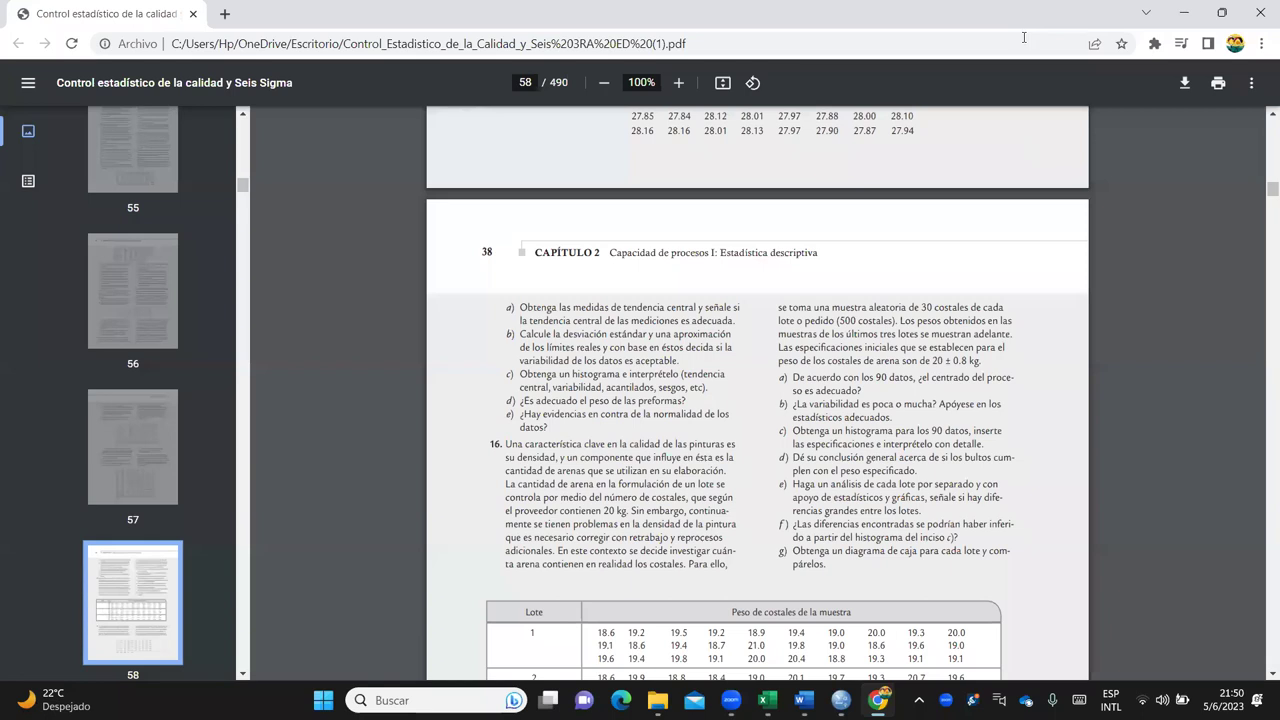
{"action": "scroll", "coordinate": [1138, 203], "scroll_direction": "down", "scroll_amount": 3}
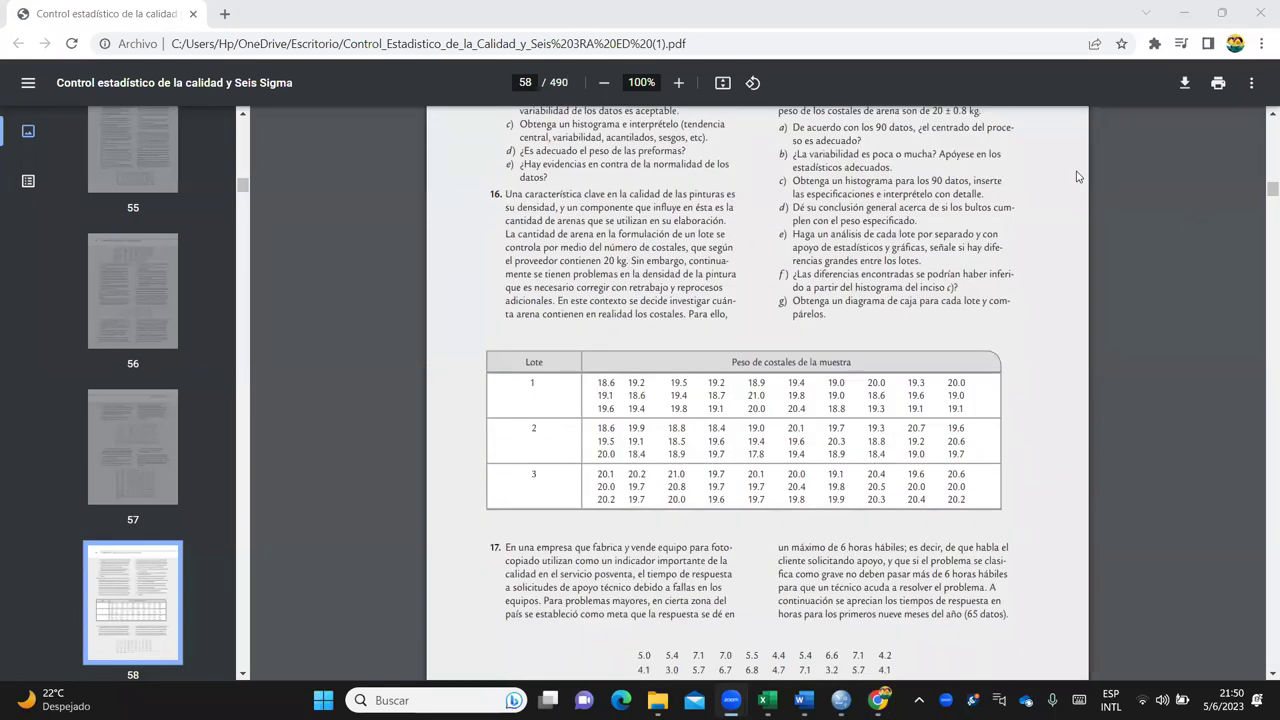
{"action": "left_click", "coordinate": [678, 83]}
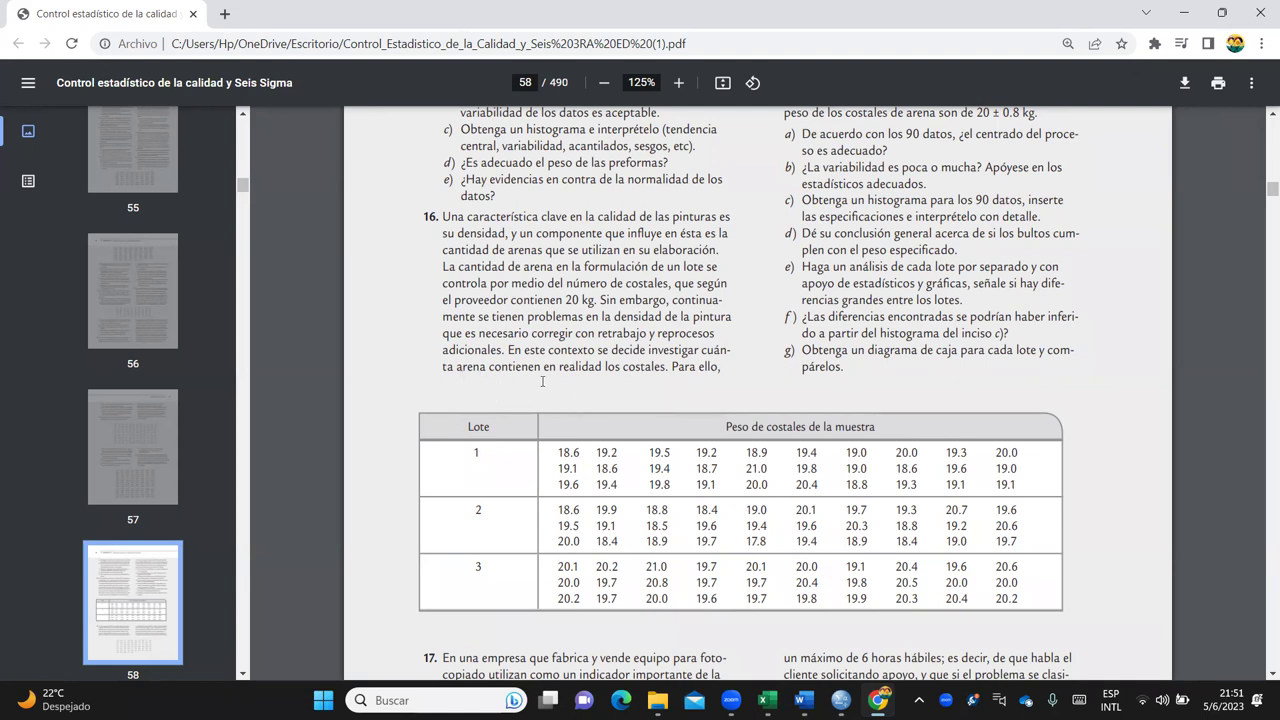
{"action": "scroll", "coordinate": [700, 380], "scroll_direction": "up", "scroll_amount": 3}
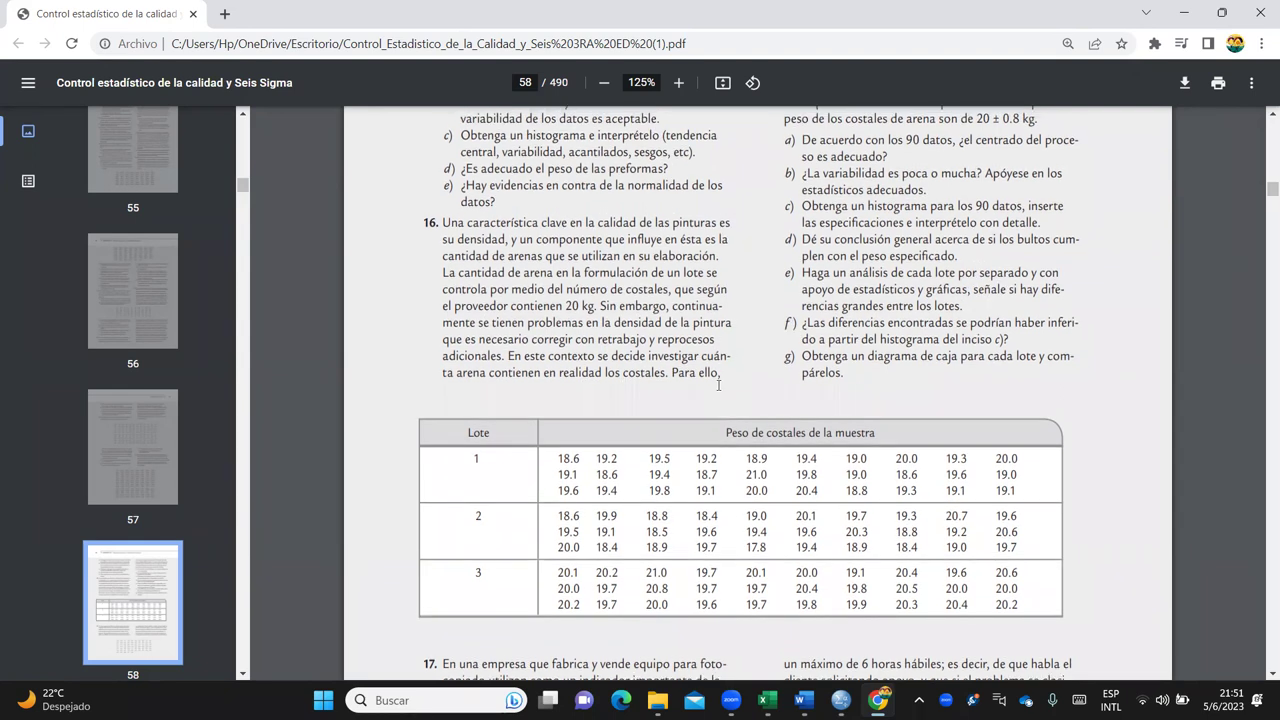
{"action": "scroll", "coordinate": [784, 341], "scroll_direction": "down", "scroll_amount": 1}
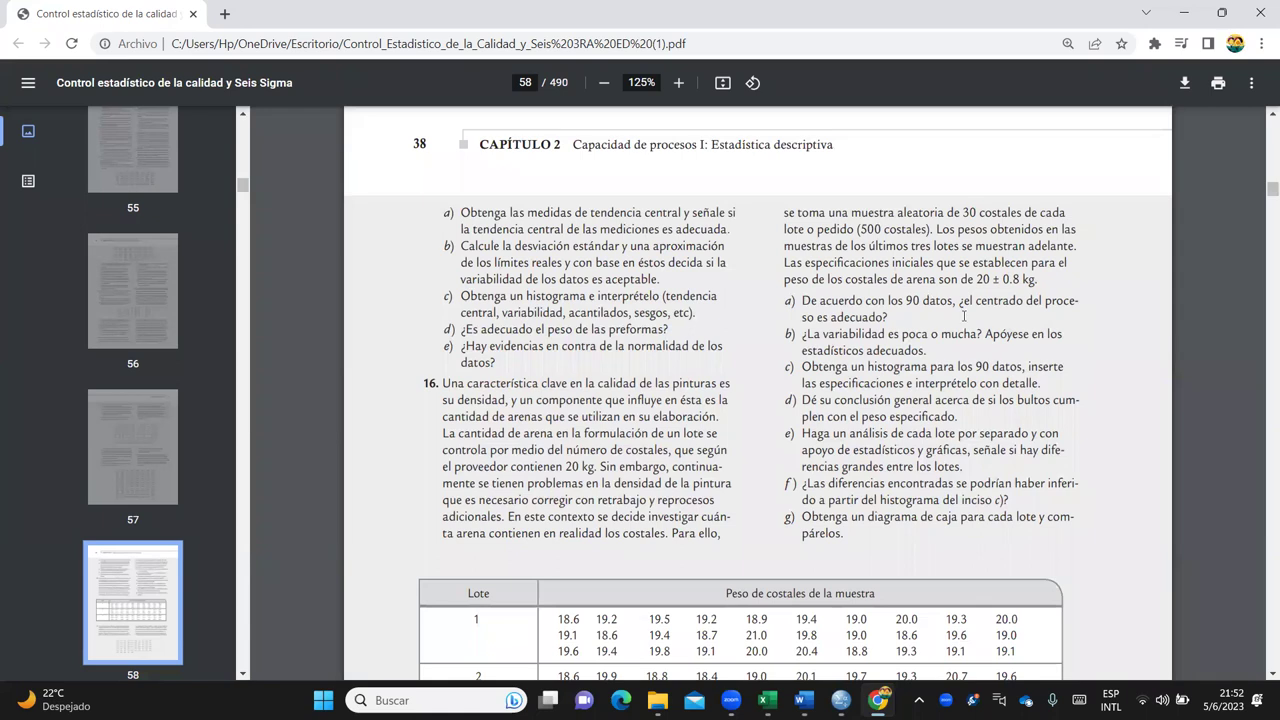
Step: Switch to the SPSS dataset Sin título2 and name the first variable EJER16, keeping its type Numérico
{"action": "mouse_move", "coordinate": [841, 700]}
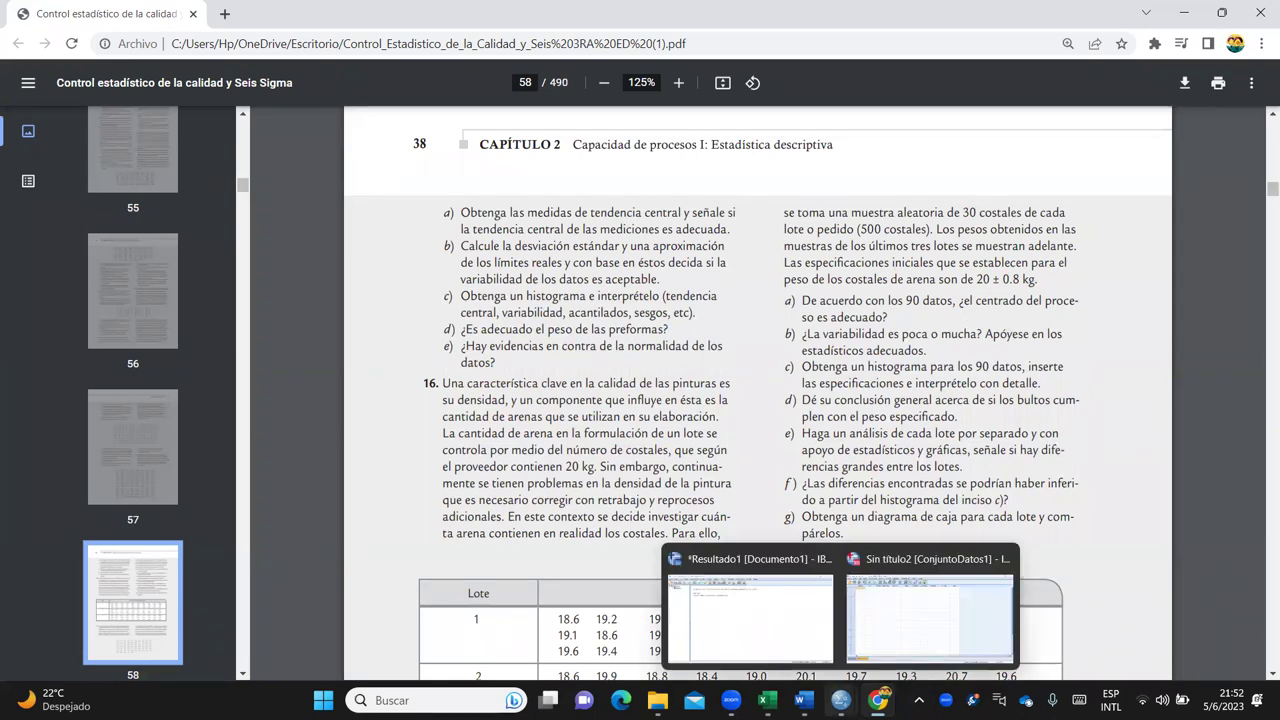
{"action": "left_click", "coordinate": [900, 606]}
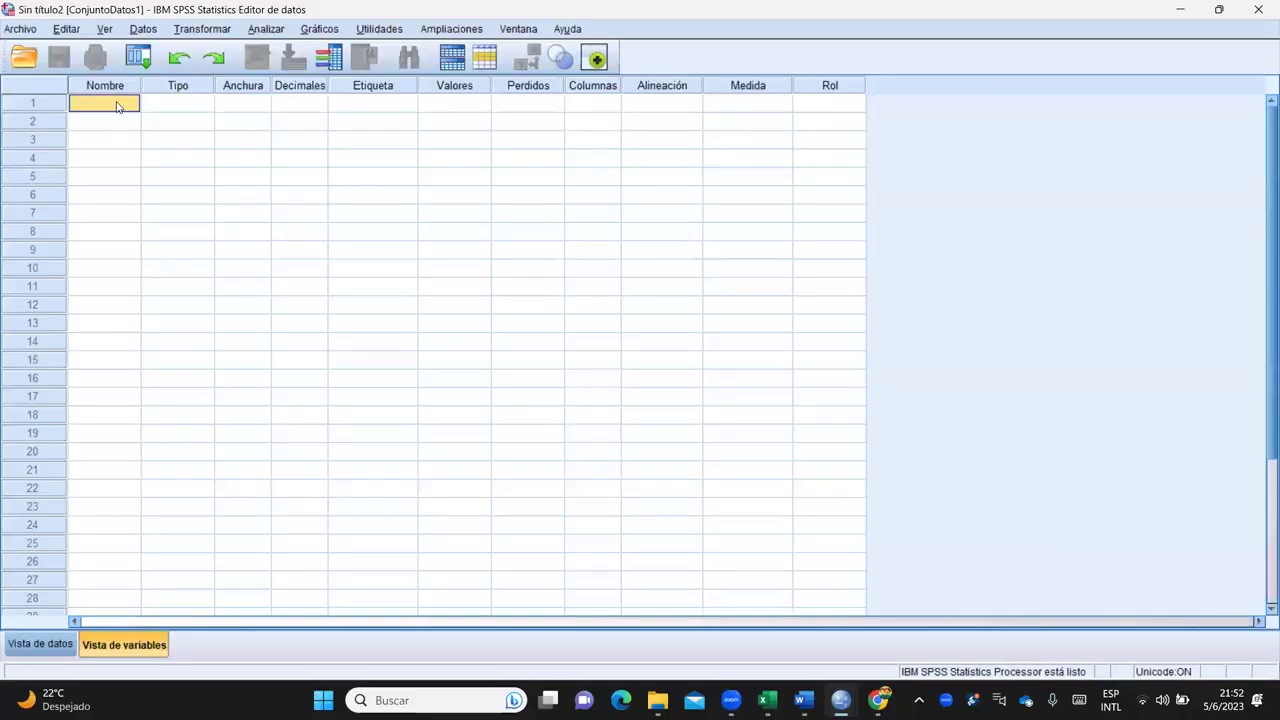
{"action": "left_click", "coordinate": [155, 180]}
{"action": "left_click", "coordinate": [105, 104]}
{"action": "left_click", "coordinate": [105, 105]}
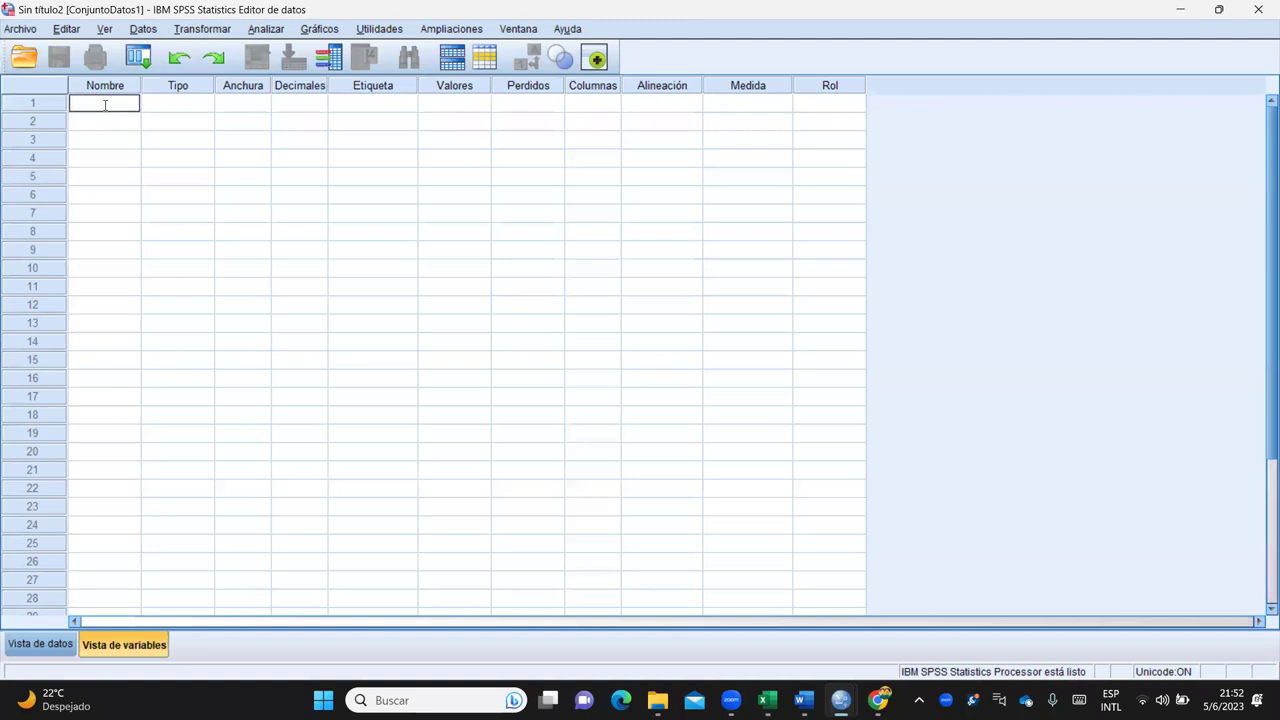
{"action": "type", "text": "EJER16"}
{"action": "left_click", "coordinate": [155, 103]}
{"action": "left_click", "coordinate": [190, 108]}
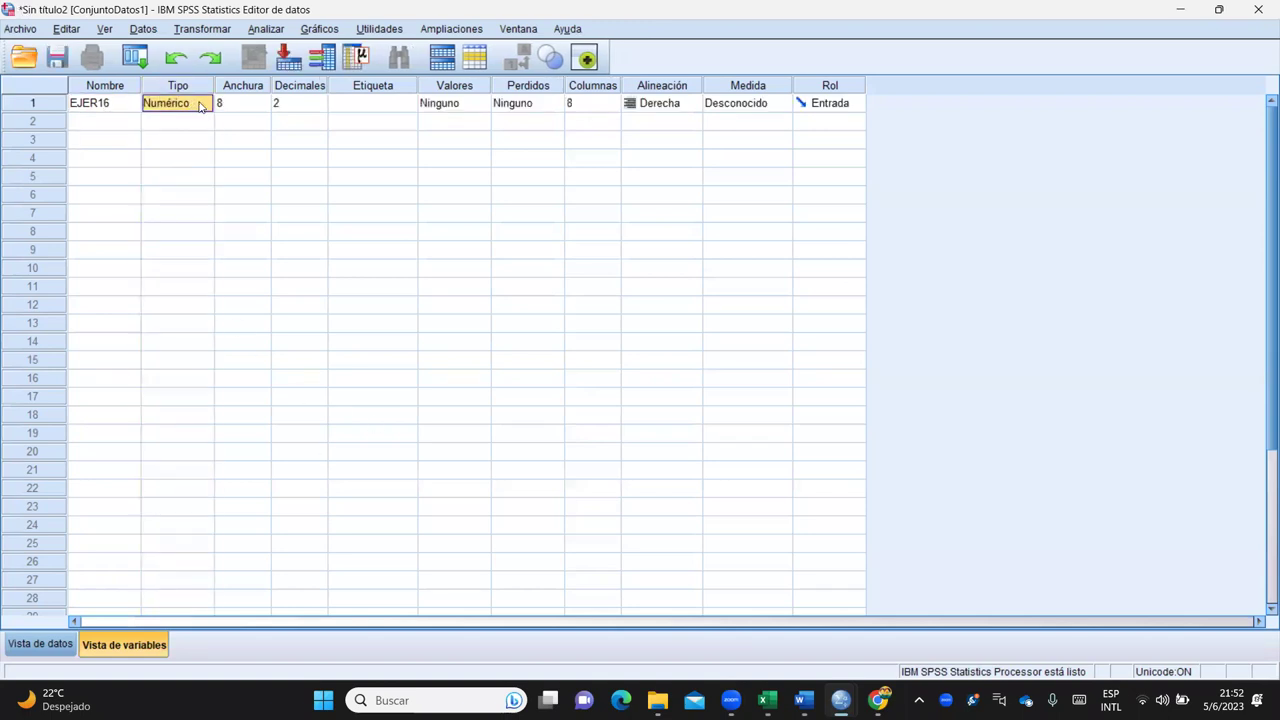
Step: Check the decimals used in the PDF's sandbag weight table and set EJER16's decimals to 1 in SPSS
{"action": "left_click", "coordinate": [246, 105]}
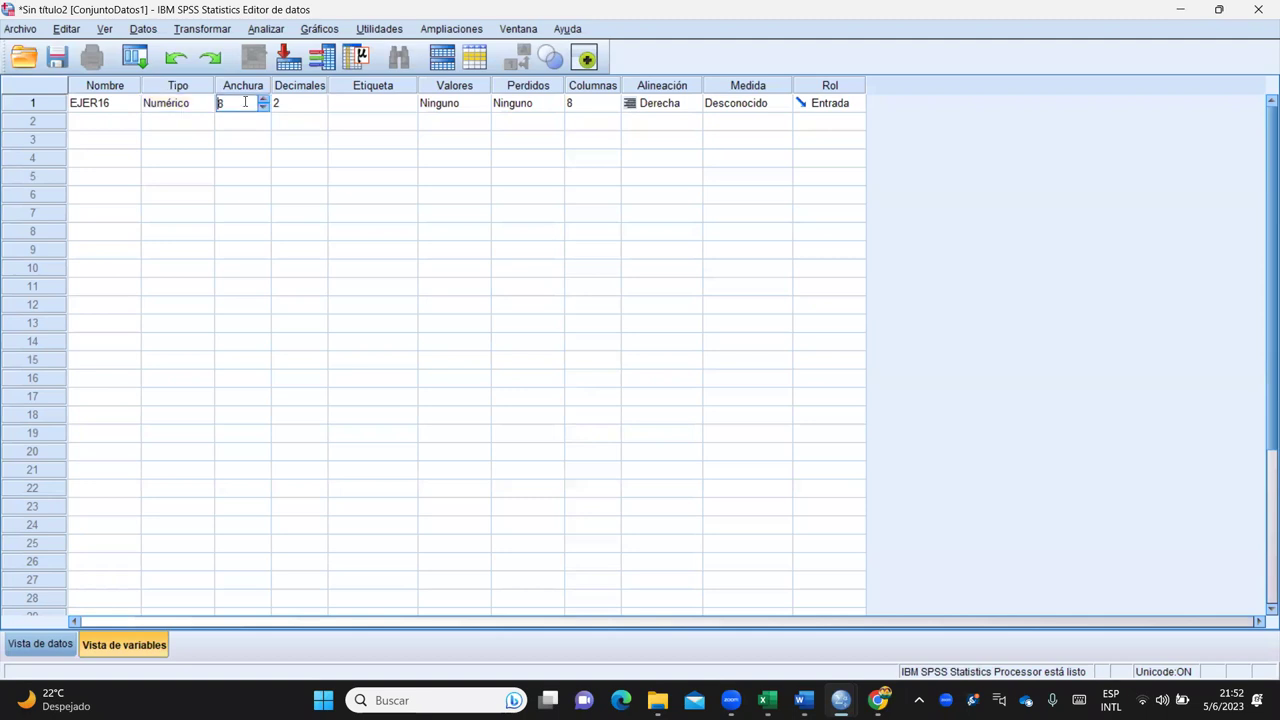
{"action": "left_click", "coordinate": [293, 105]}
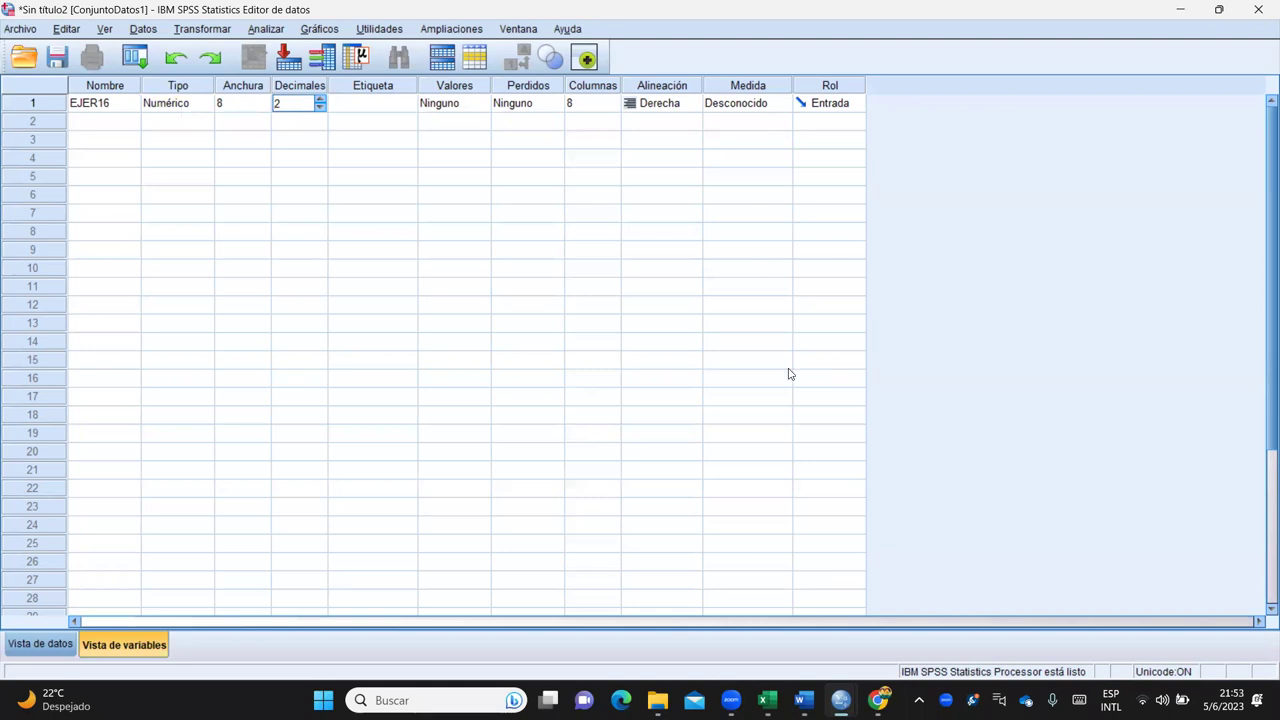
{"action": "mouse_move", "coordinate": [840, 700]}
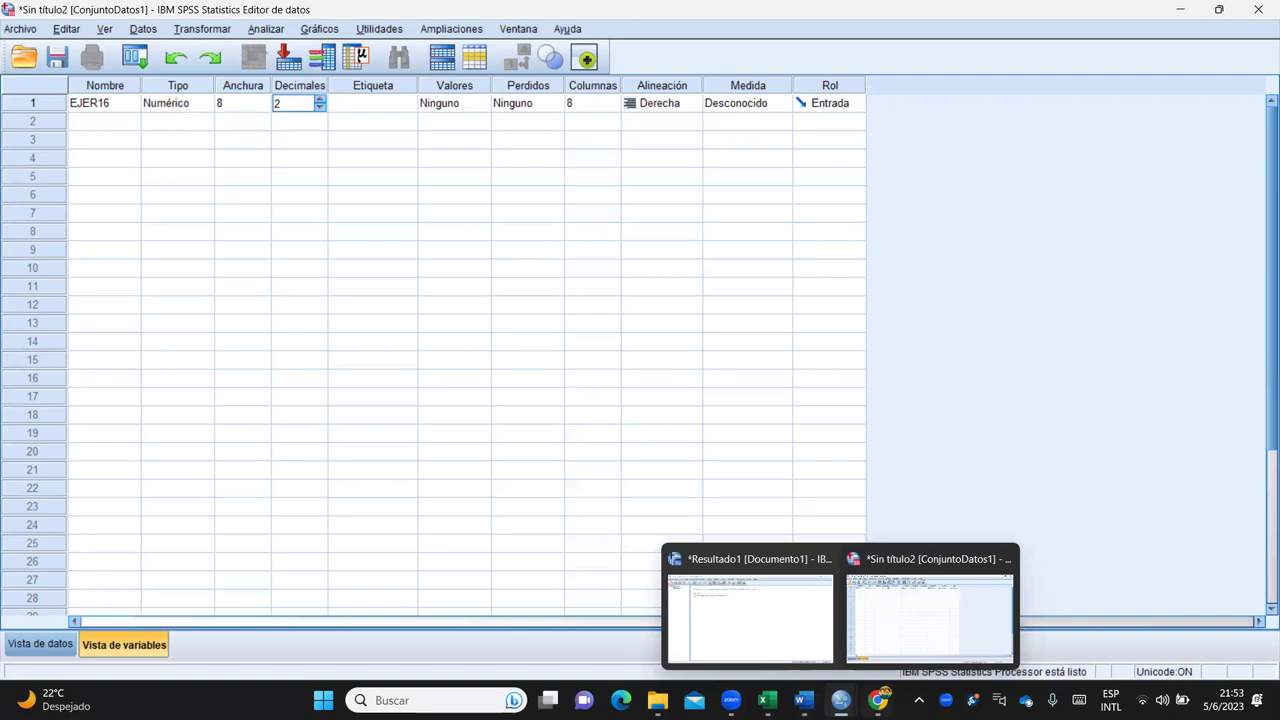
{"action": "left_click", "coordinate": [878, 700]}
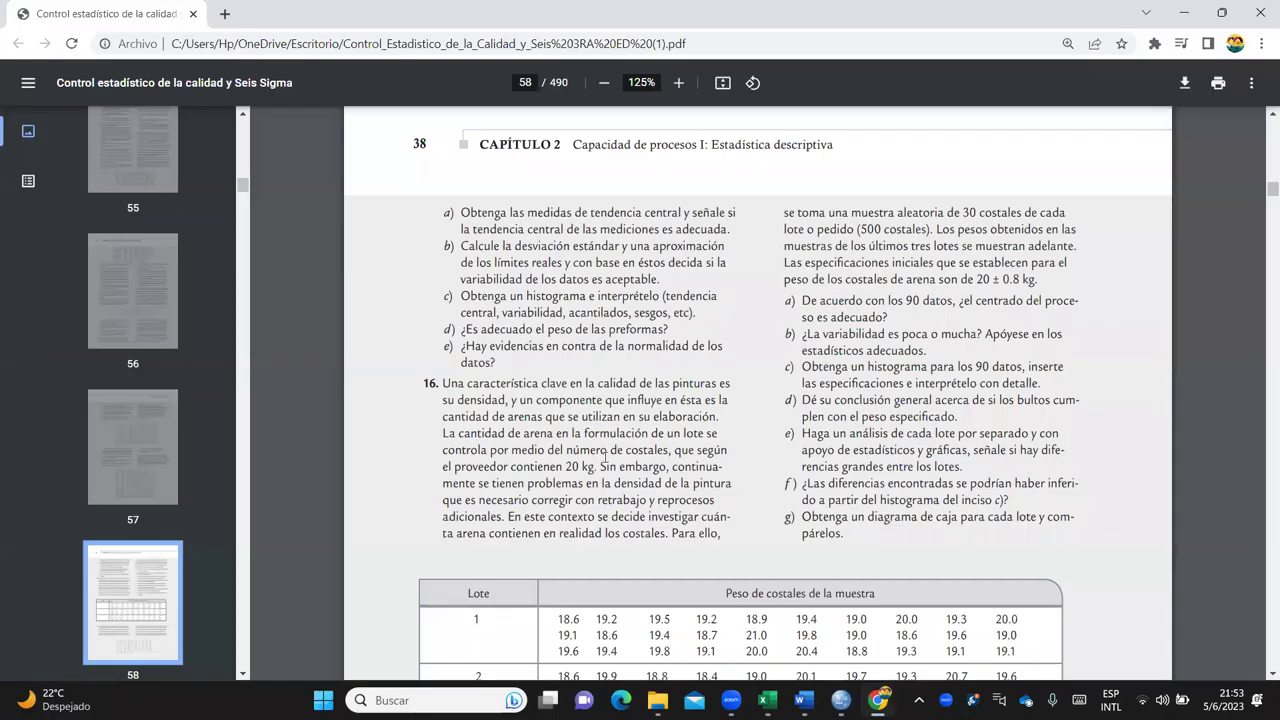
{"action": "scroll", "coordinate": [596, 460], "scroll_direction": "down", "scroll_amount": 2}
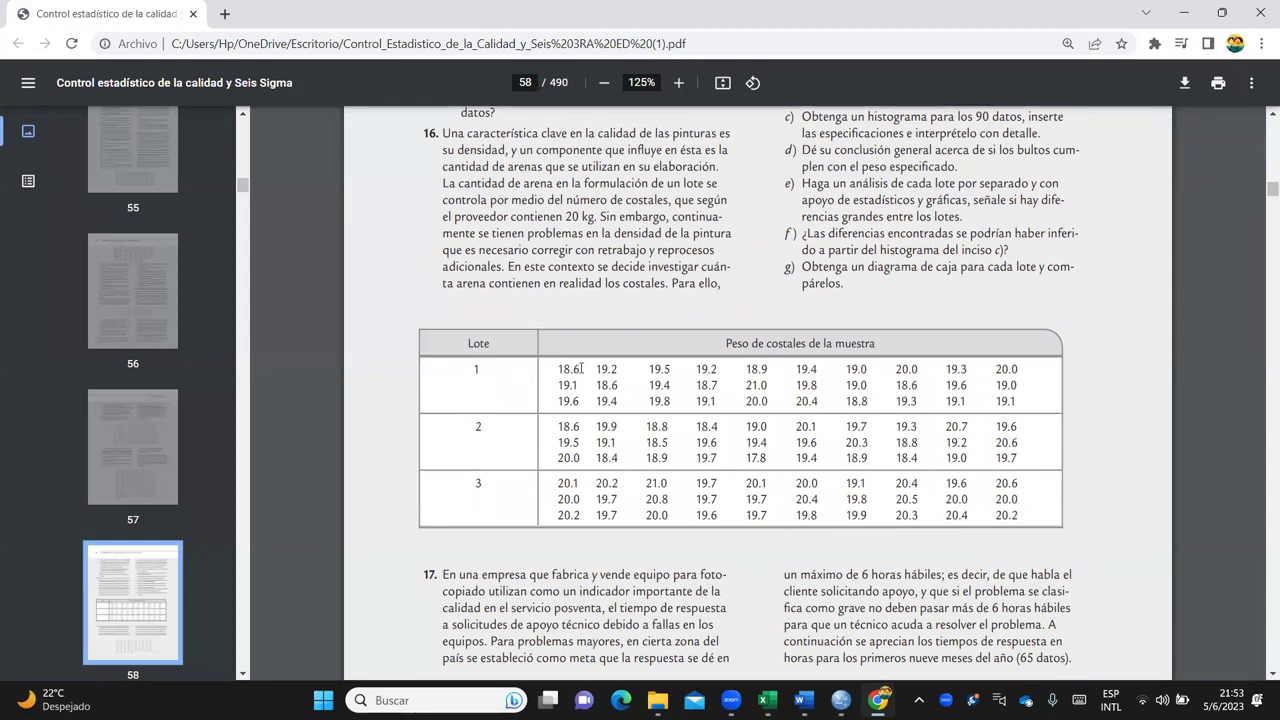
{"action": "mouse_move", "coordinate": [841, 700]}
{"action": "left_click", "coordinate": [883, 618]}
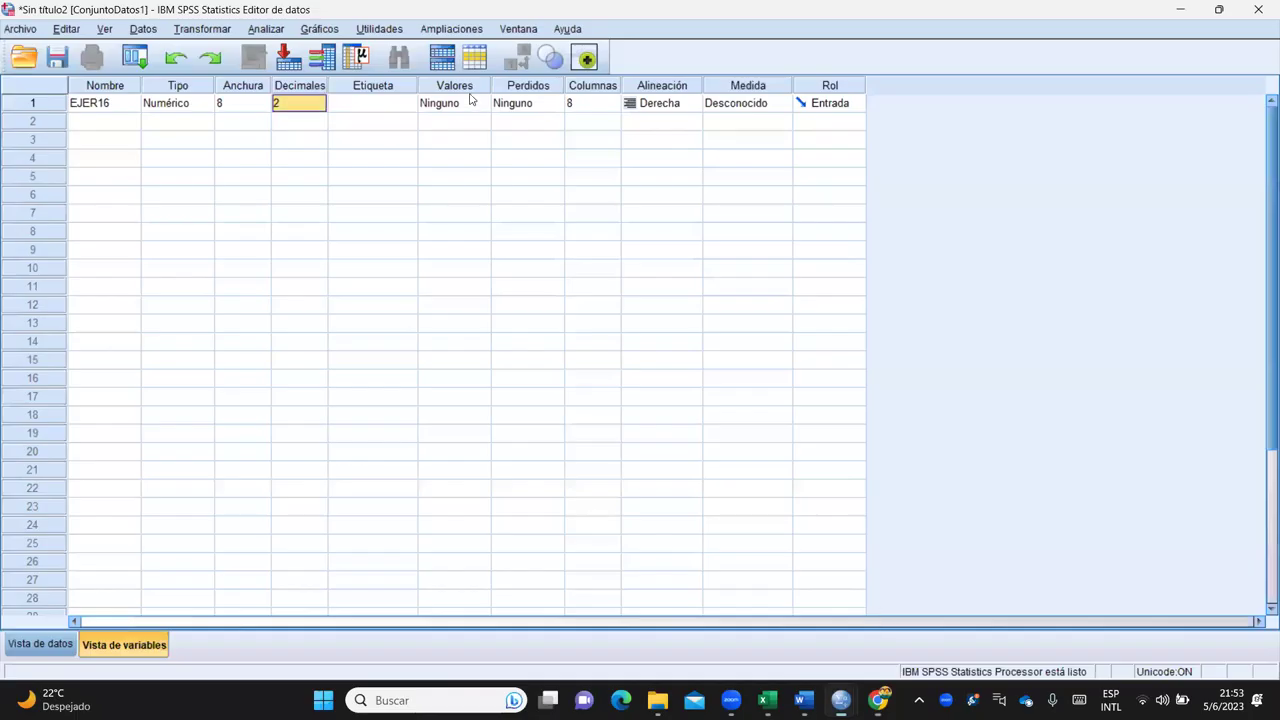
{"action": "left_click", "coordinate": [313, 111]}
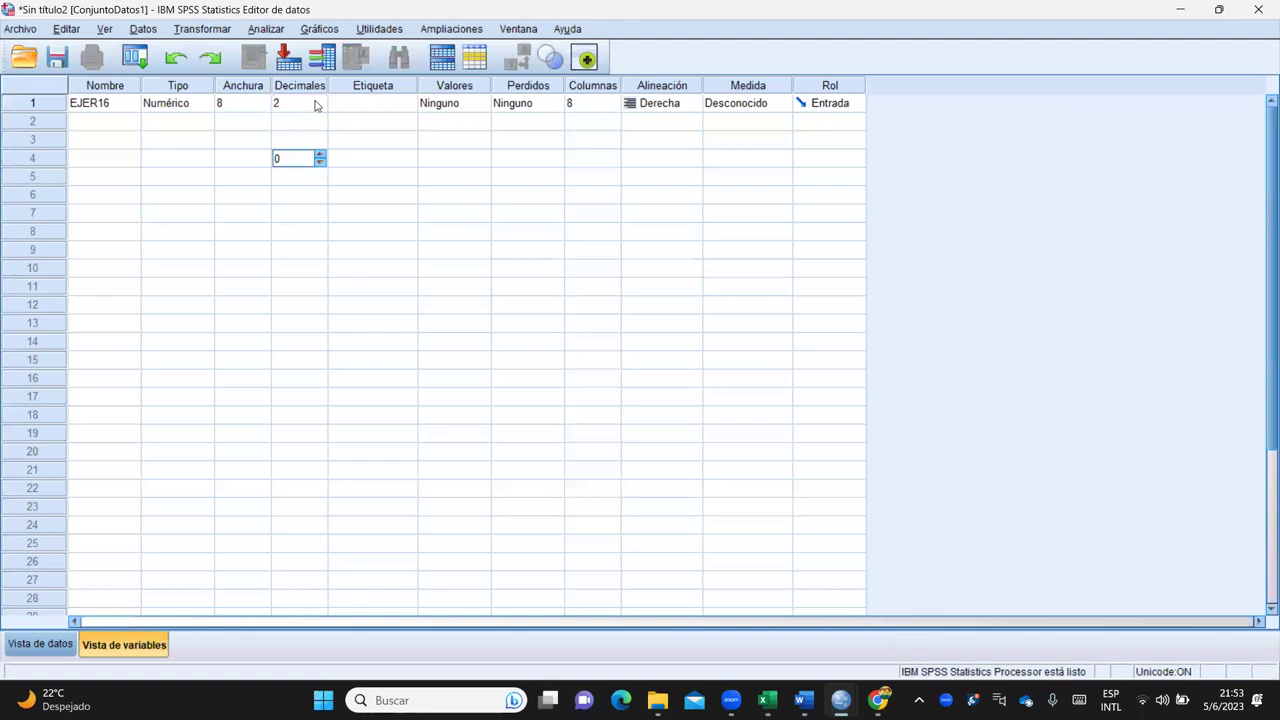
{"action": "left_click", "coordinate": [320, 108]}
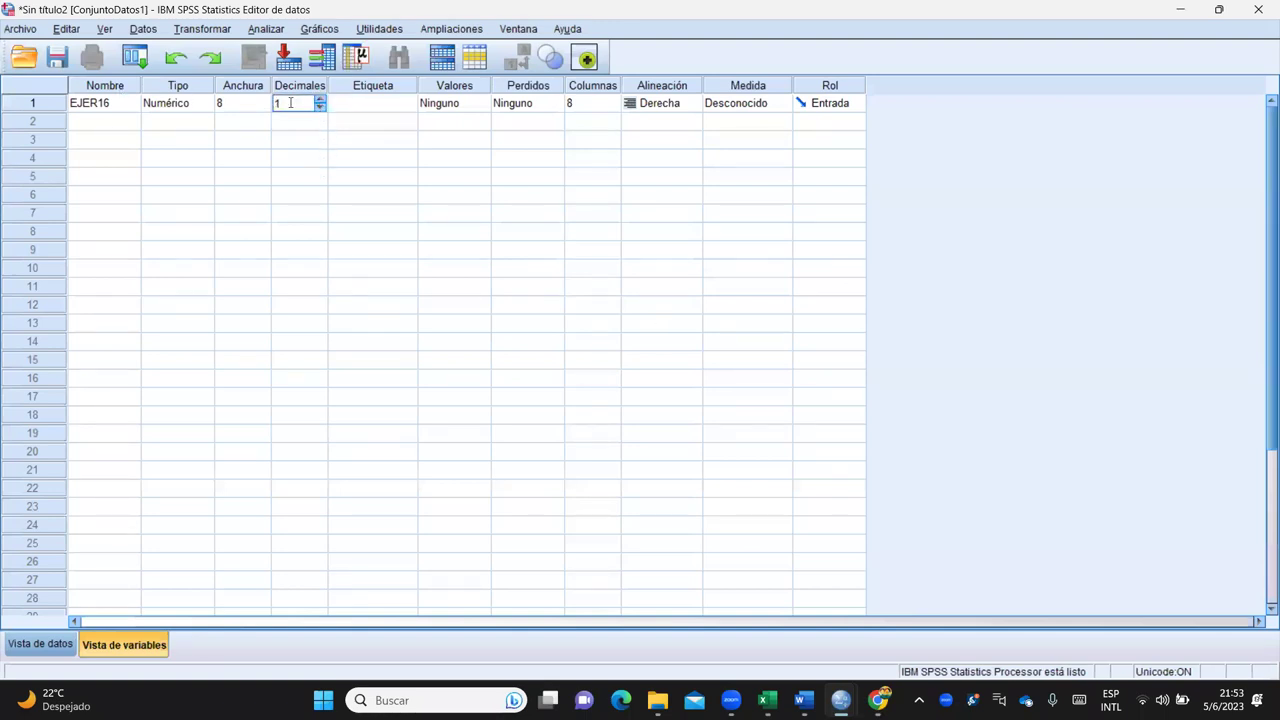
Step: Widen the Etiqueta column and label EJER16 as "Cantidad de arena en costales (Kg)"
{"action": "left_click", "coordinate": [369, 103]}
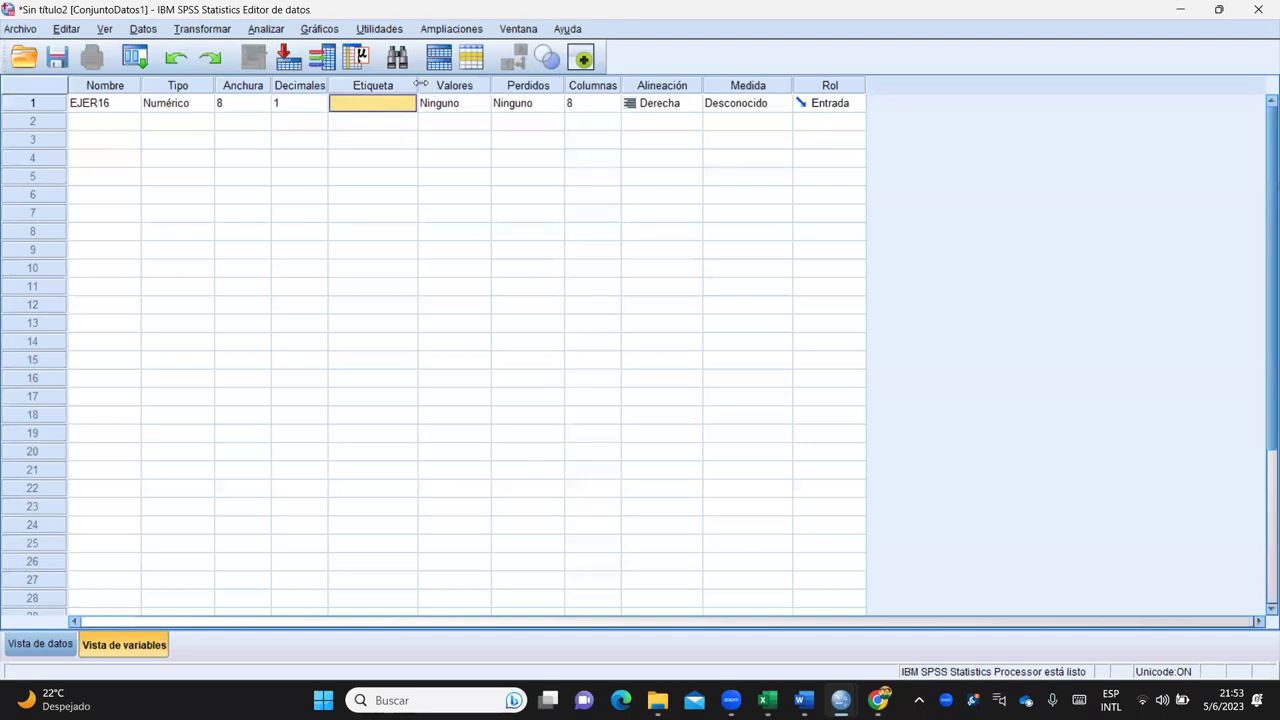
{"action": "left_click_drag", "start_coordinate": [418, 88], "coordinate": [566, 106]}
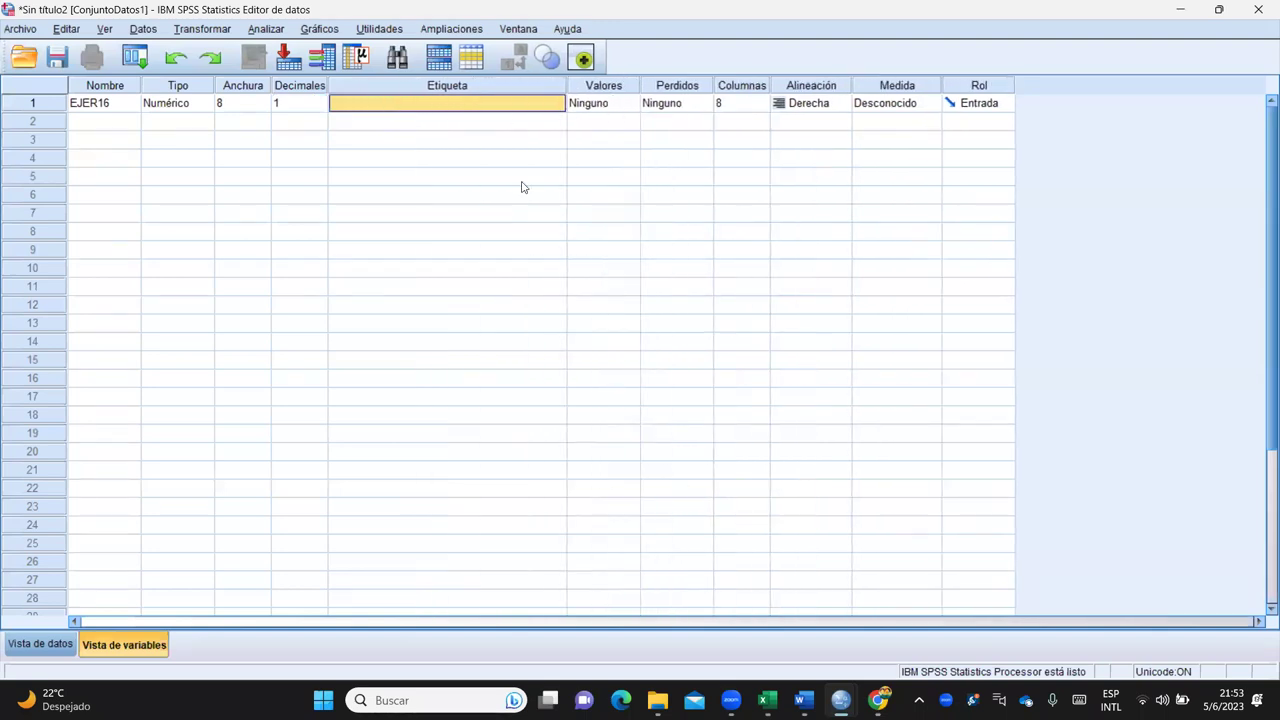
{"action": "left_click", "coordinate": [388, 104]}
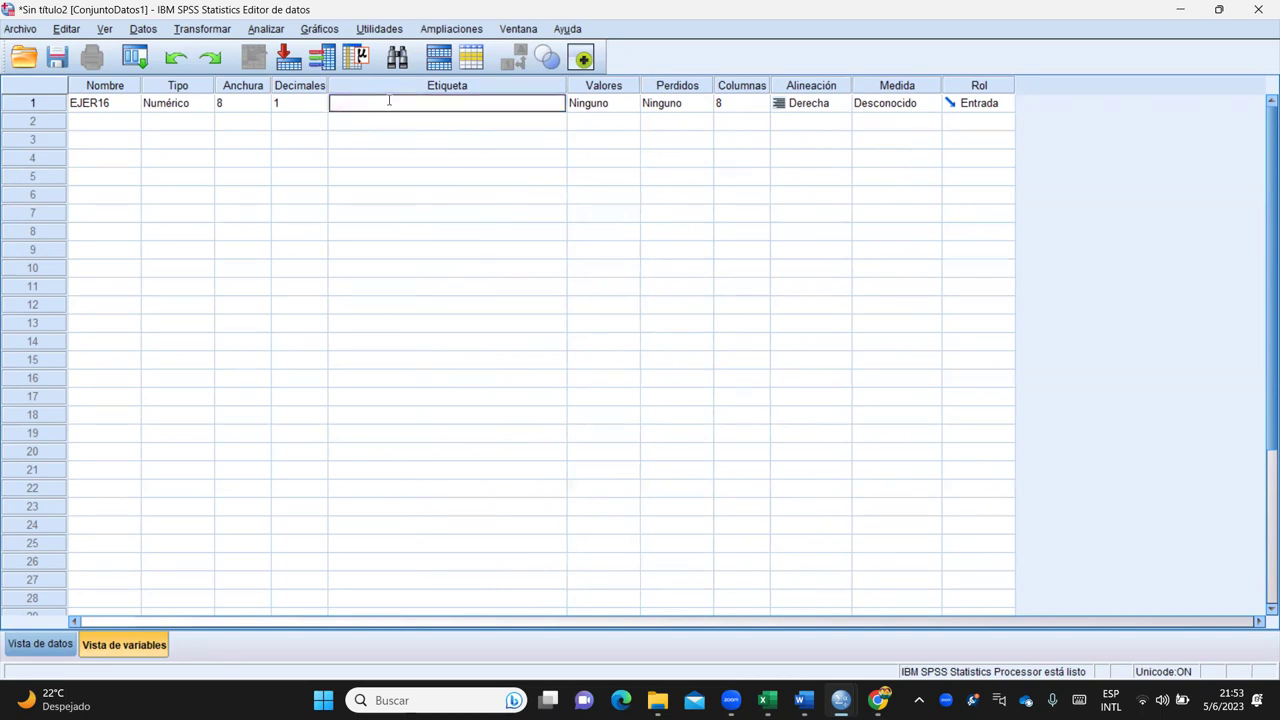
{"action": "type", "text": "Cantidad de arena en costales "}
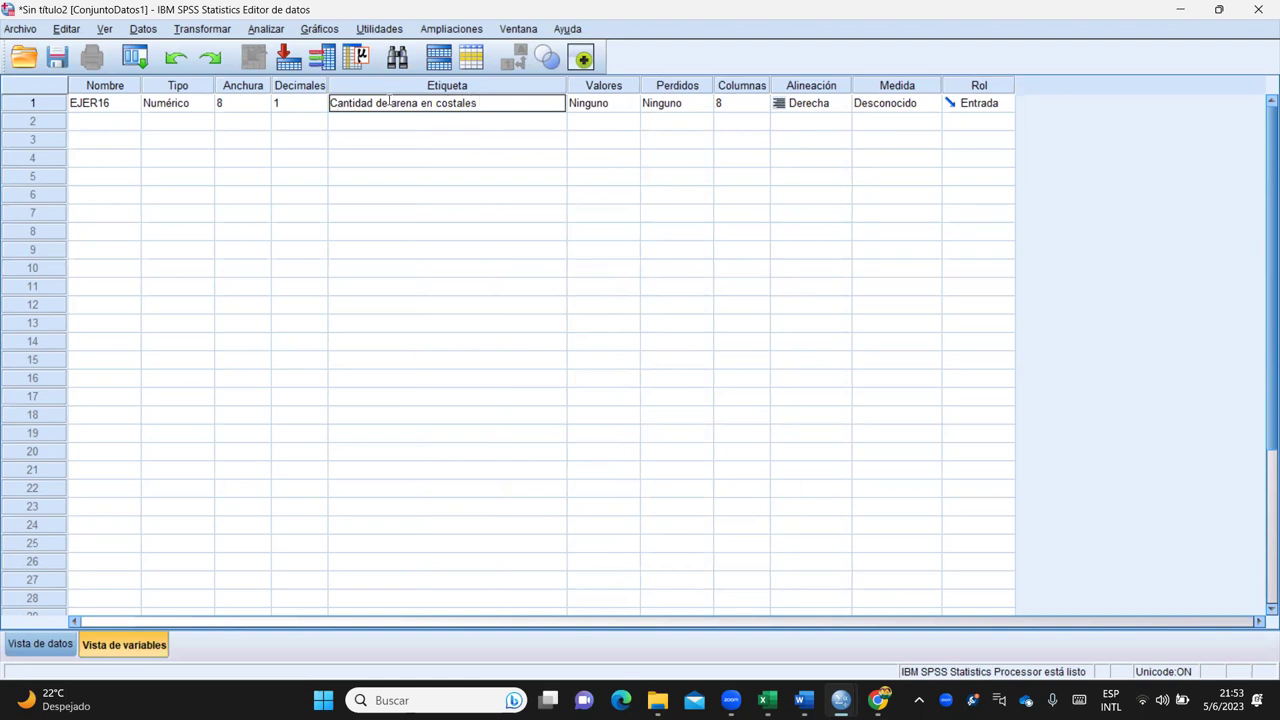
{"action": "type", "text": "(Kg)"}
Step: Keep EJER16's values and missing values at Ninguno and its alignment at Derecha, and set its measure to Escala
{"action": "left_click", "coordinate": [598, 108]}
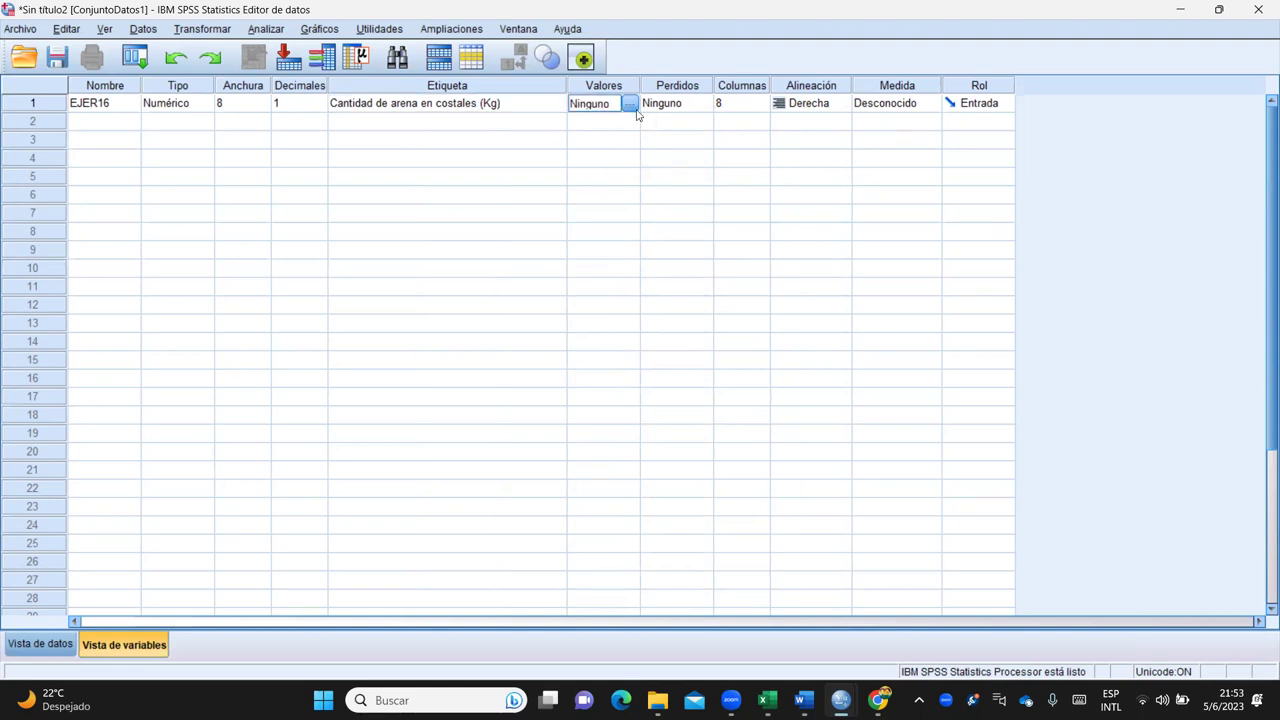
{"action": "left_click", "coordinate": [693, 105]}
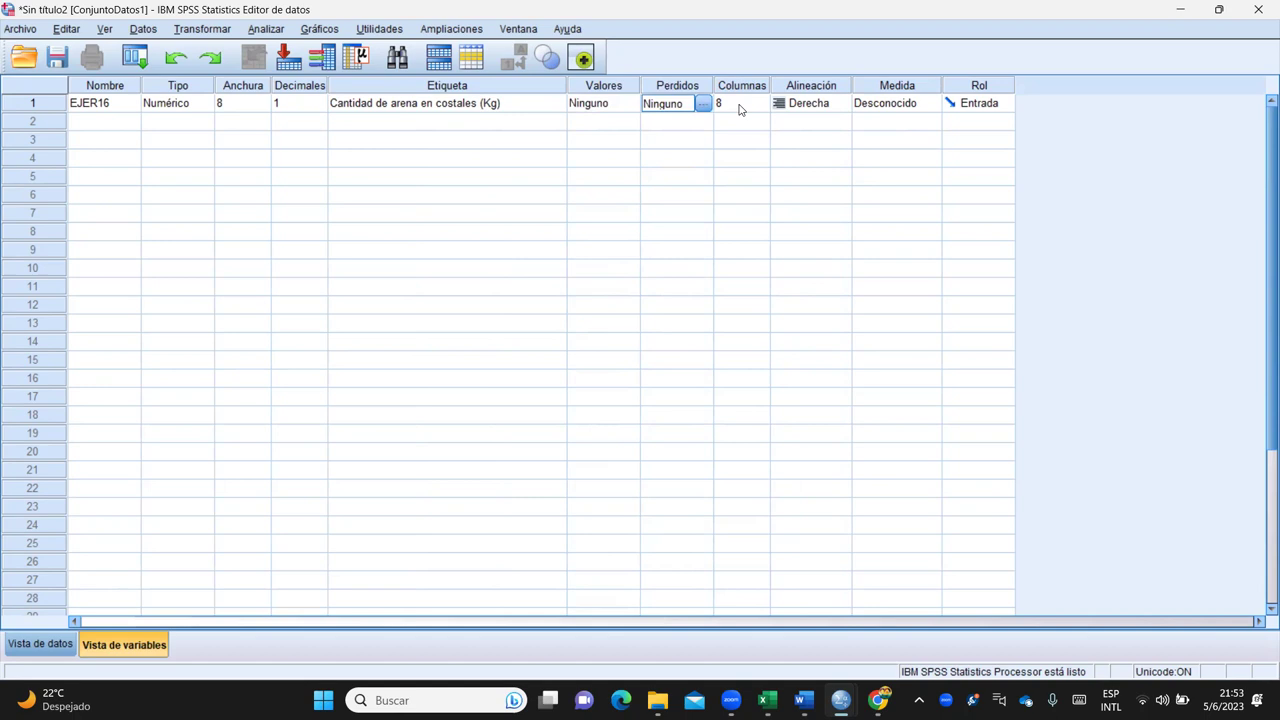
{"action": "left_click", "coordinate": [740, 108]}
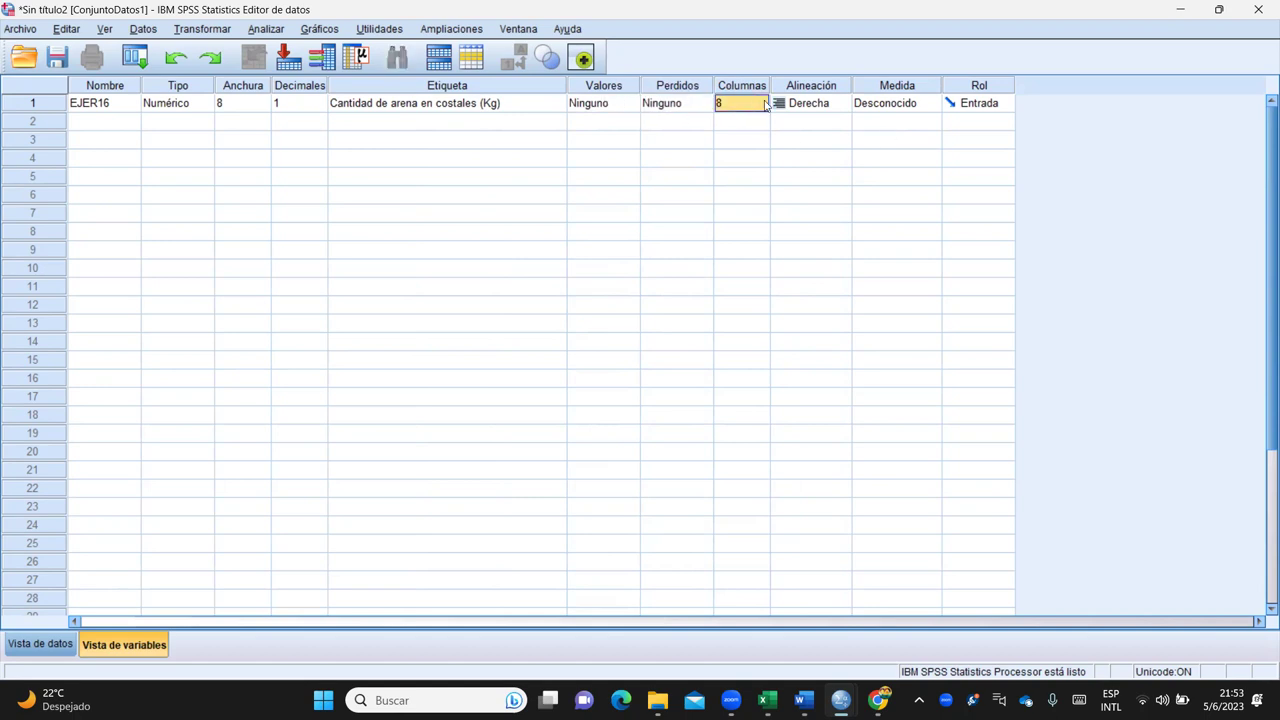
{"action": "left_click", "coordinate": [820, 105]}
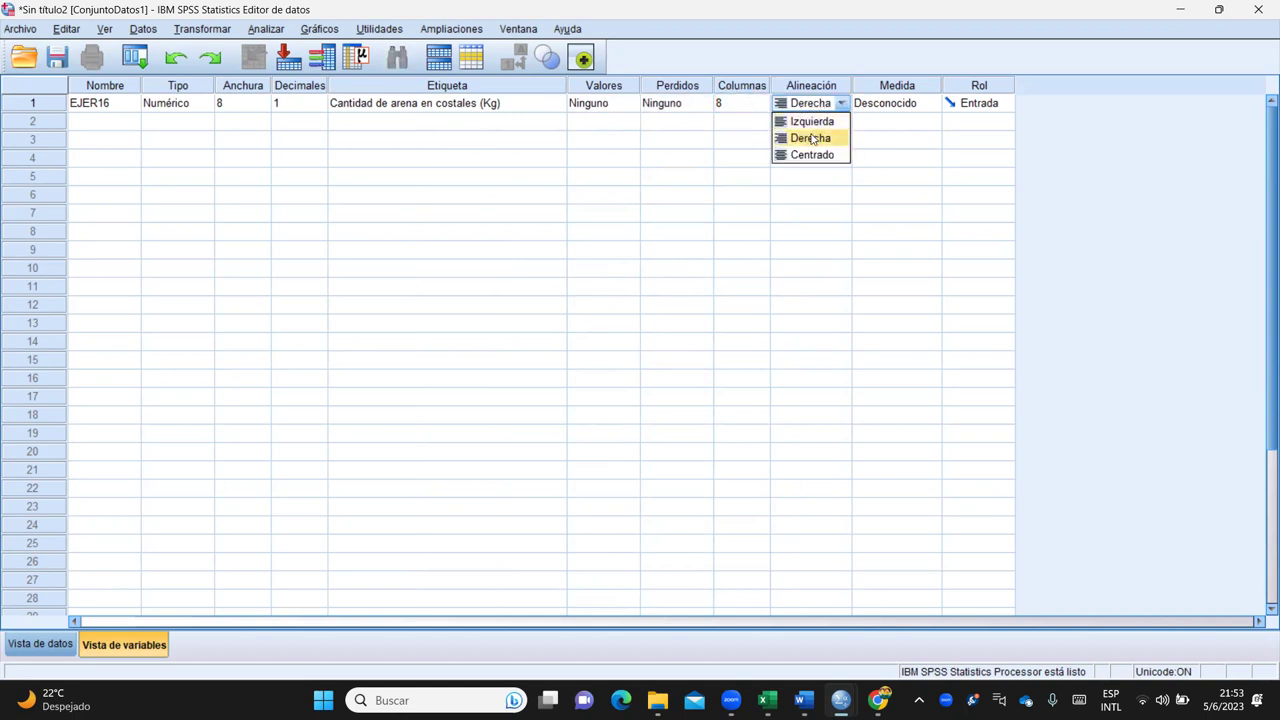
{"action": "left_click", "coordinate": [820, 136]}
{"action": "left_click", "coordinate": [887, 108]}
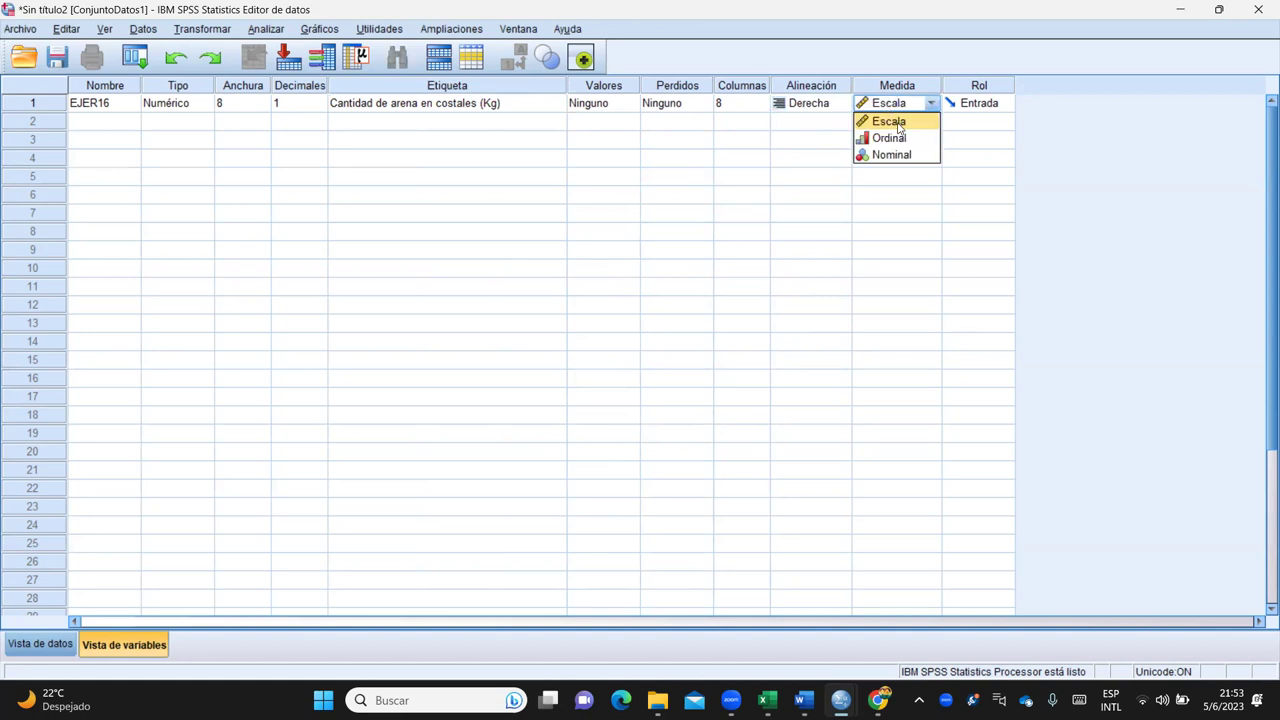
{"action": "left_click", "coordinate": [898, 124]}
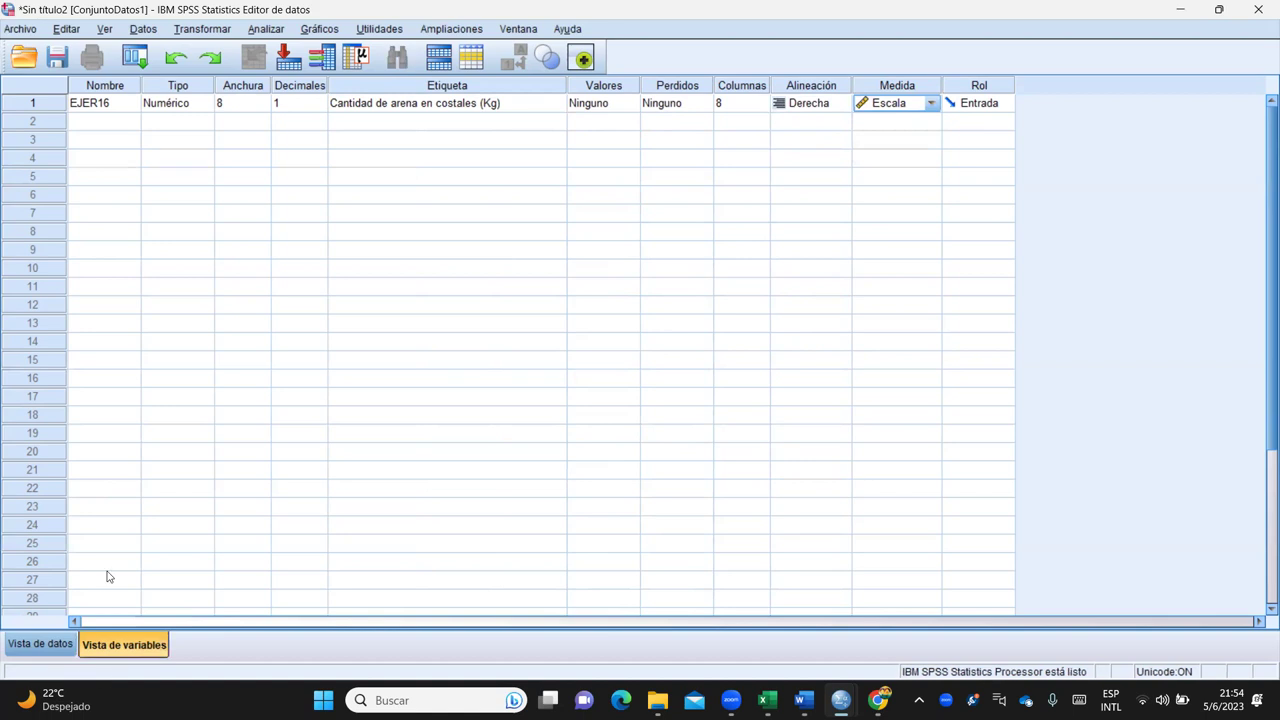
Step: Show the dataset's data cells, select EJER16's first case, and switch to the EJ 16 sheet in Excel
{"action": "left_click", "coordinate": [44, 646]}
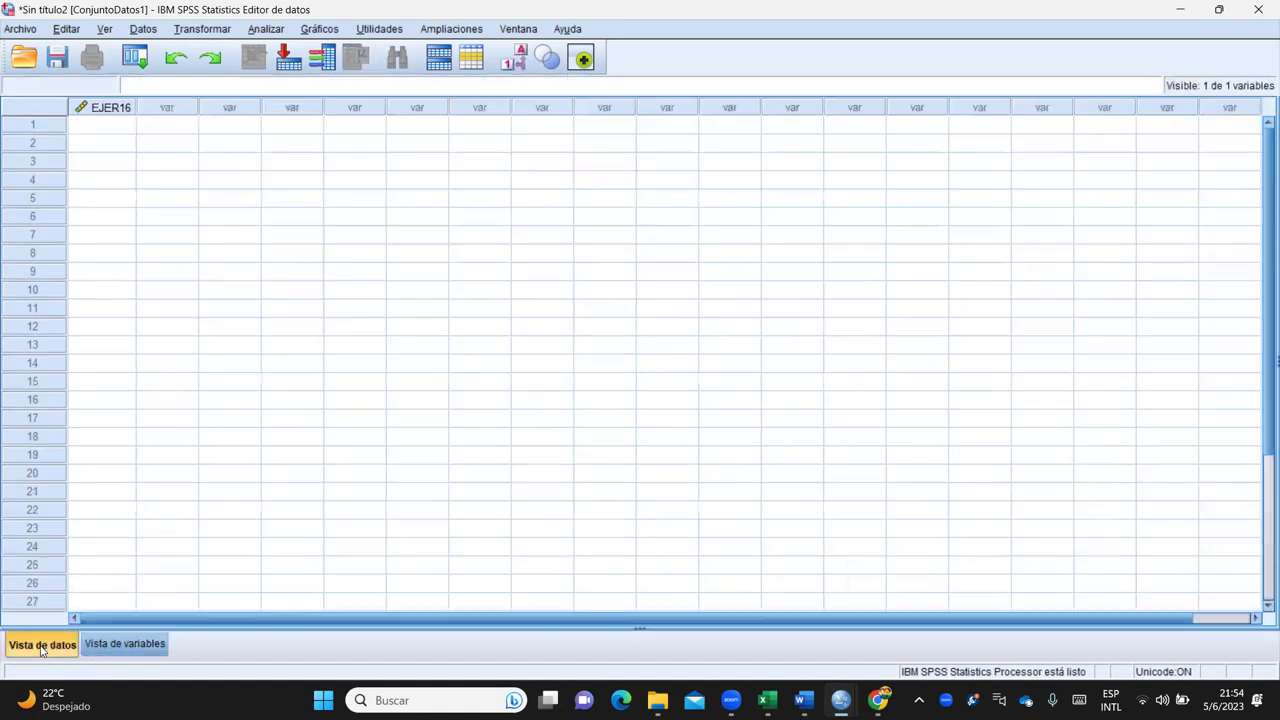
{"action": "left_click", "coordinate": [114, 128]}
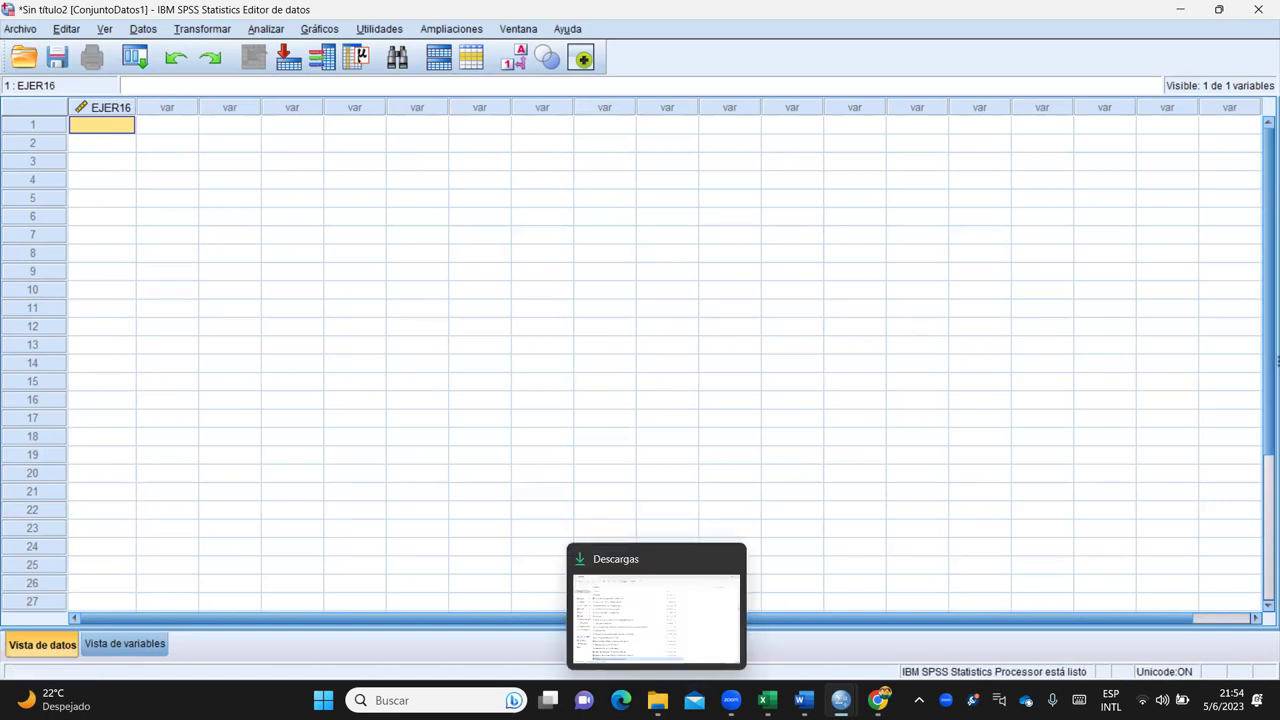
{"action": "mouse_move", "coordinate": [767, 700]}
{"action": "left_click", "coordinate": [766, 652]}
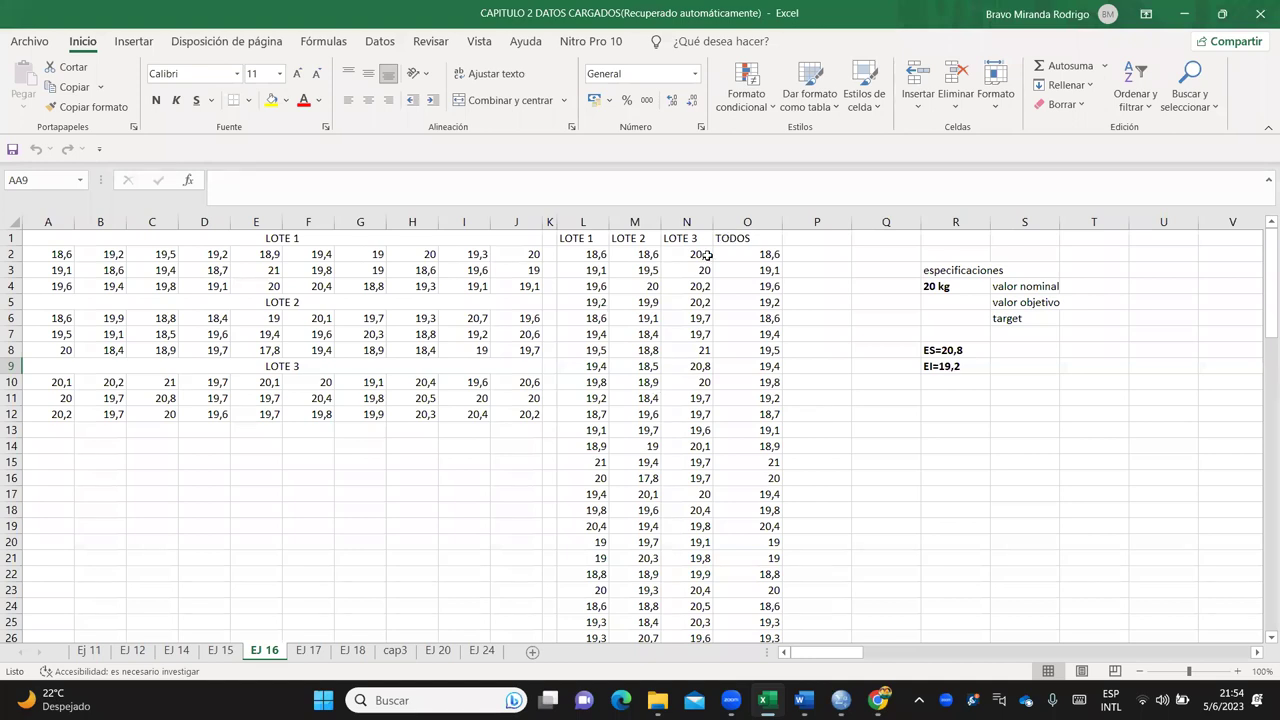
Step: Examine the weights of LOTE 1, LOTE 2 and LOTE 3 and the combined TODOS column on the EJ 16 sheet
{"action": "left_click", "coordinate": [758, 254]}
{"action": "mouse_move", "coordinate": [63, 254]}
{"action": "left_mouse_down"}
{"action": "mouse_move", "coordinate": [214, 278]}
{"action": "mouse_move", "coordinate": [545, 290]}
{"action": "left_mouse_up"}
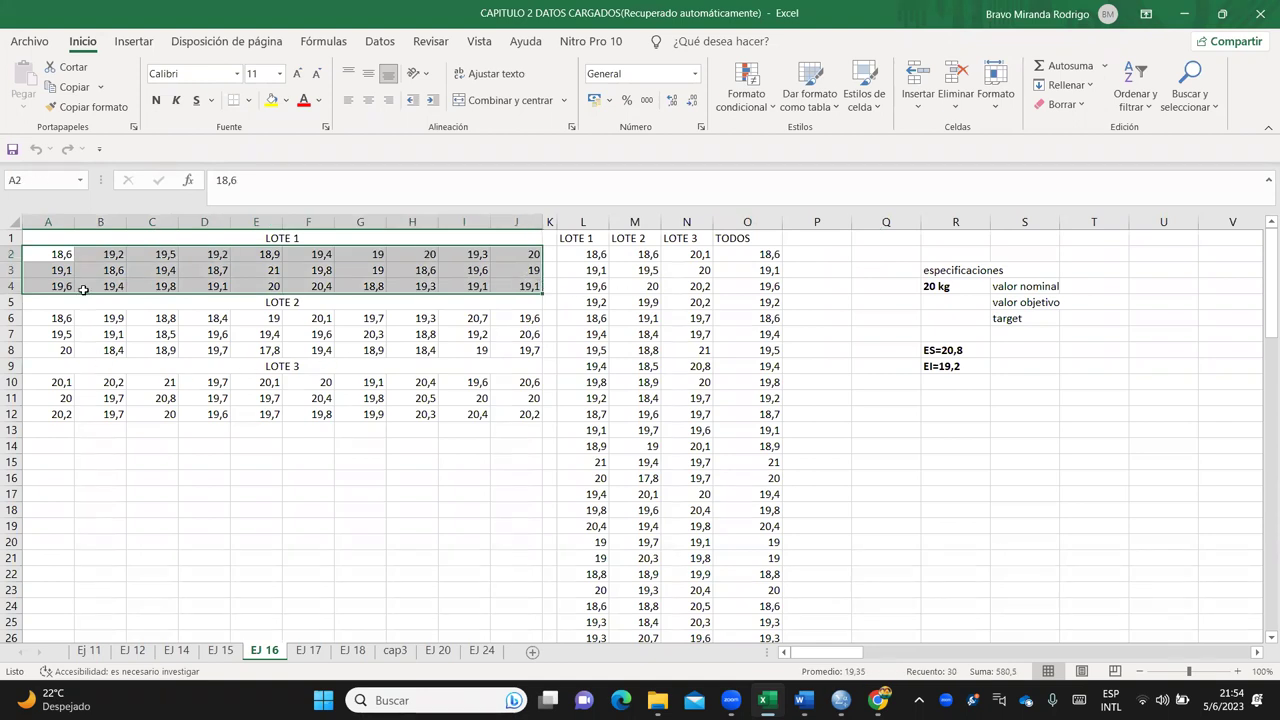
{"action": "left_click", "coordinate": [100, 382]}
{"action": "left_click_drag", "start_coordinate": [57, 254], "coordinate": [531, 431]}
{"action": "left_click_drag", "start_coordinate": [757, 254], "coordinate": [776, 636]}
{"action": "left_click", "coordinate": [816, 382]}
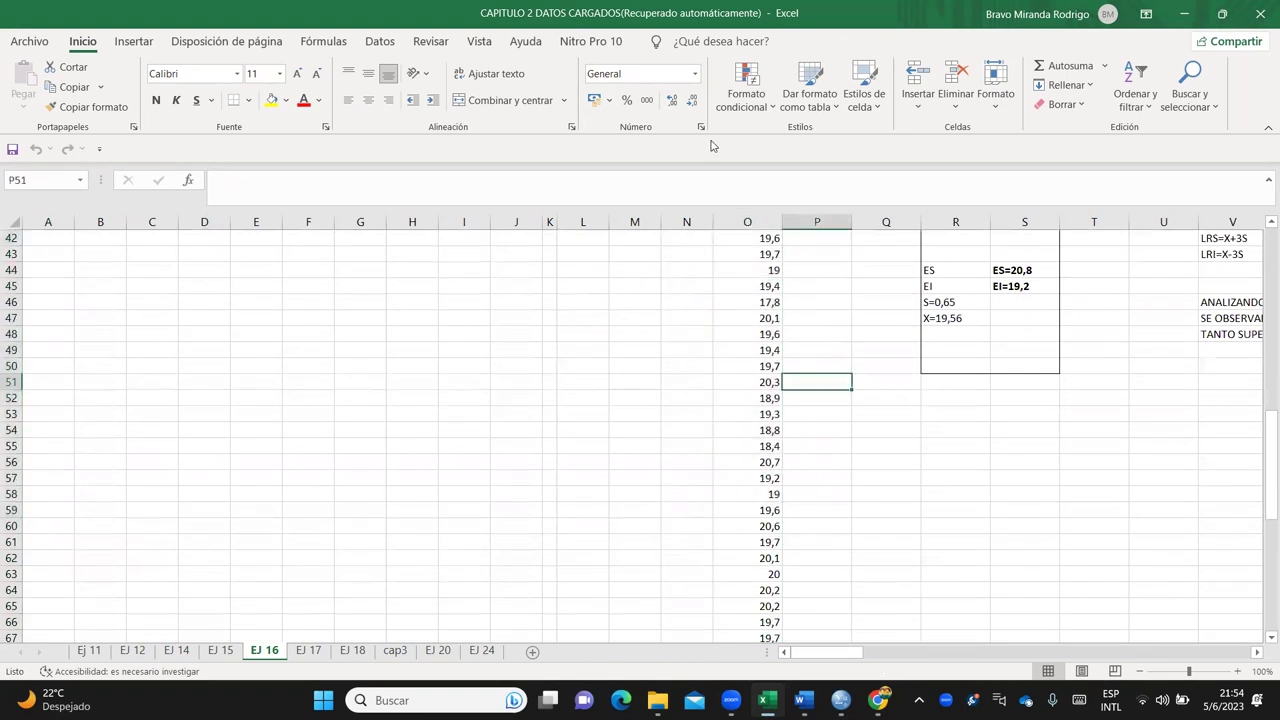
Step: Copy the TODOS weights in O2:O91 and paste them into EJER16 from the first case in the SPSS data editor
{"action": "scroll", "coordinate": [757, 410], "scroll_direction": "up", "scroll_amount": 14}
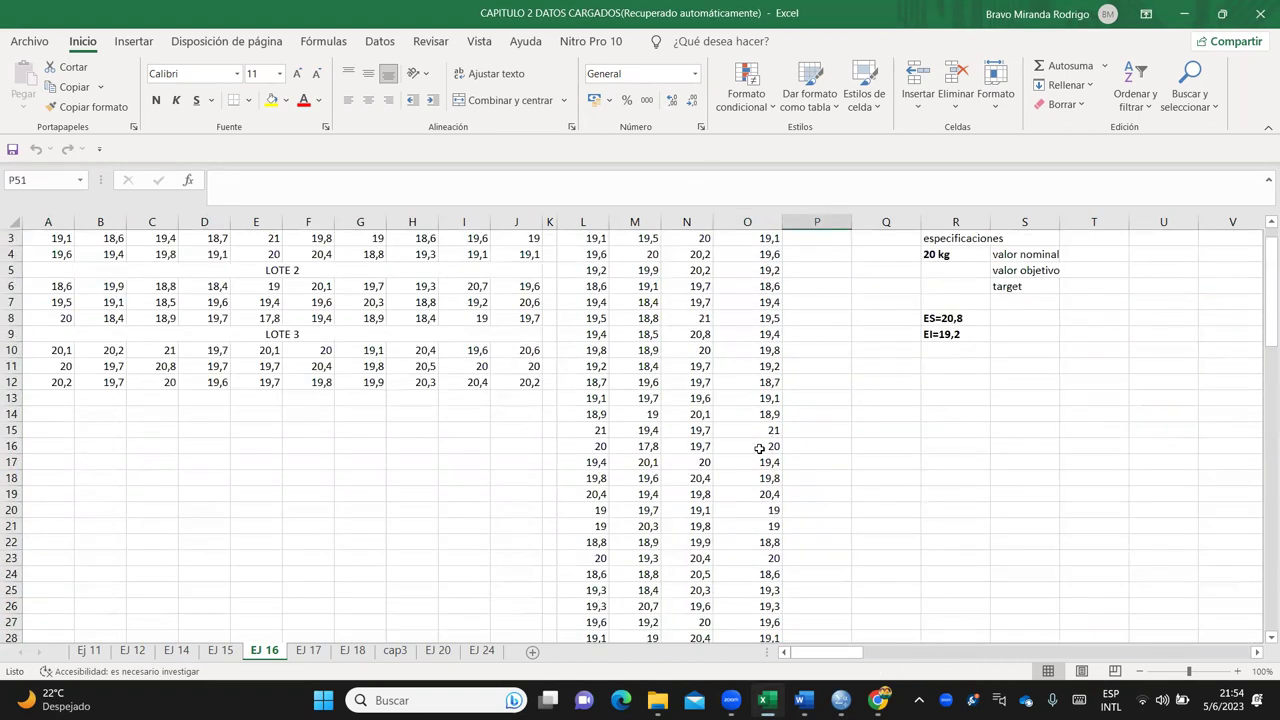
{"action": "left_click_drag", "start_coordinate": [772, 252], "coordinate": [763, 608]}
{"action": "right_click", "coordinate": [754, 525]}
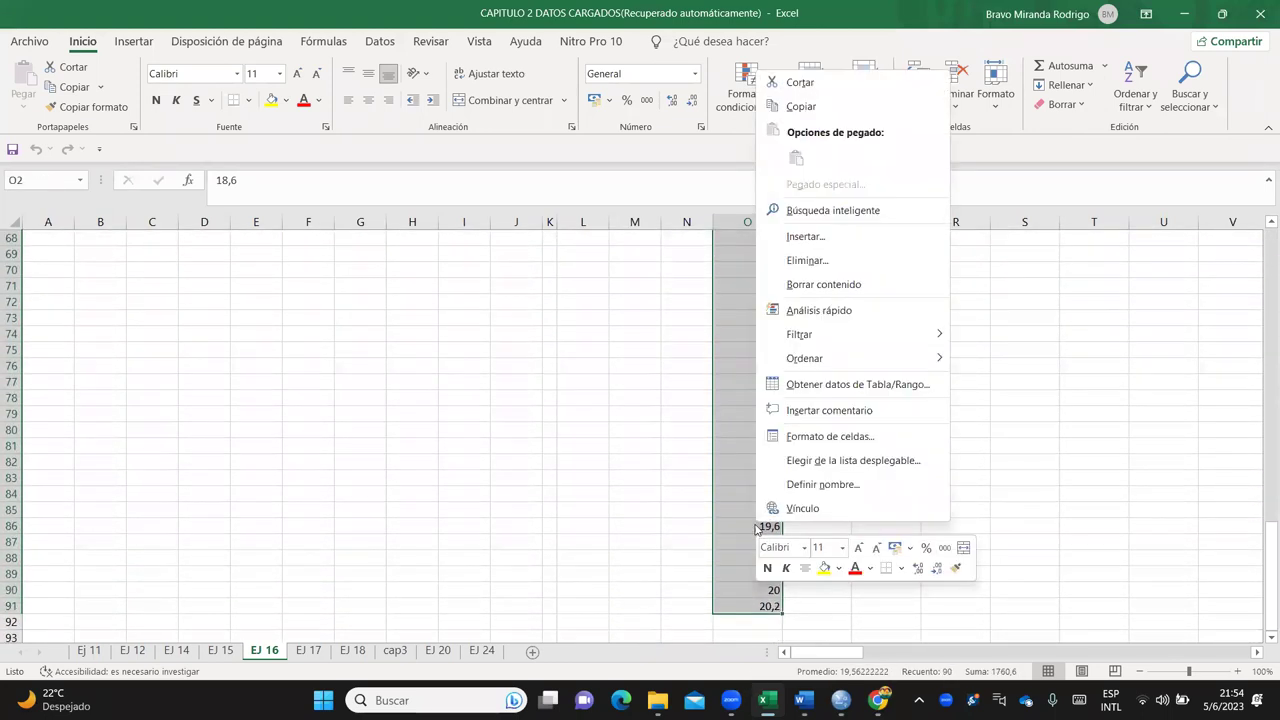
{"action": "left_click", "coordinate": [810, 105]}
{"action": "scroll", "coordinate": [857, 571], "scroll_direction": "up", "scroll_amount": 20}
{"action": "mouse_move", "coordinate": [840, 700]}
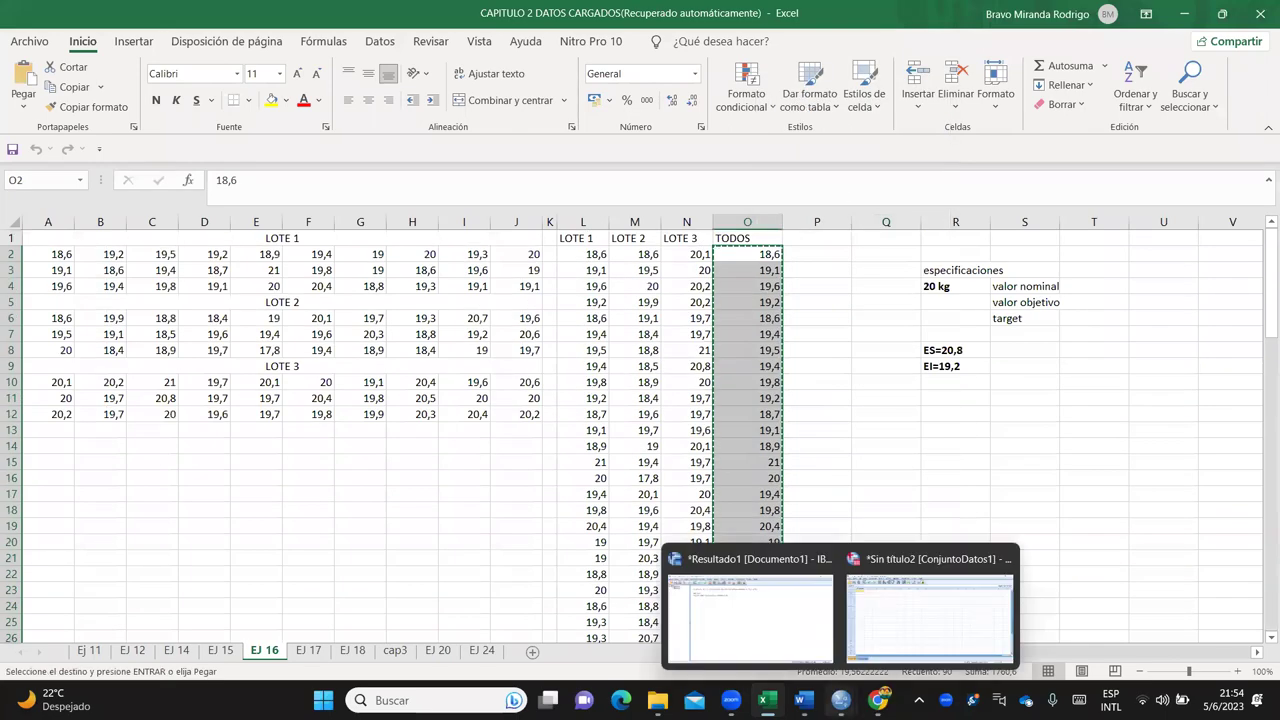
{"action": "left_click", "coordinate": [891, 646]}
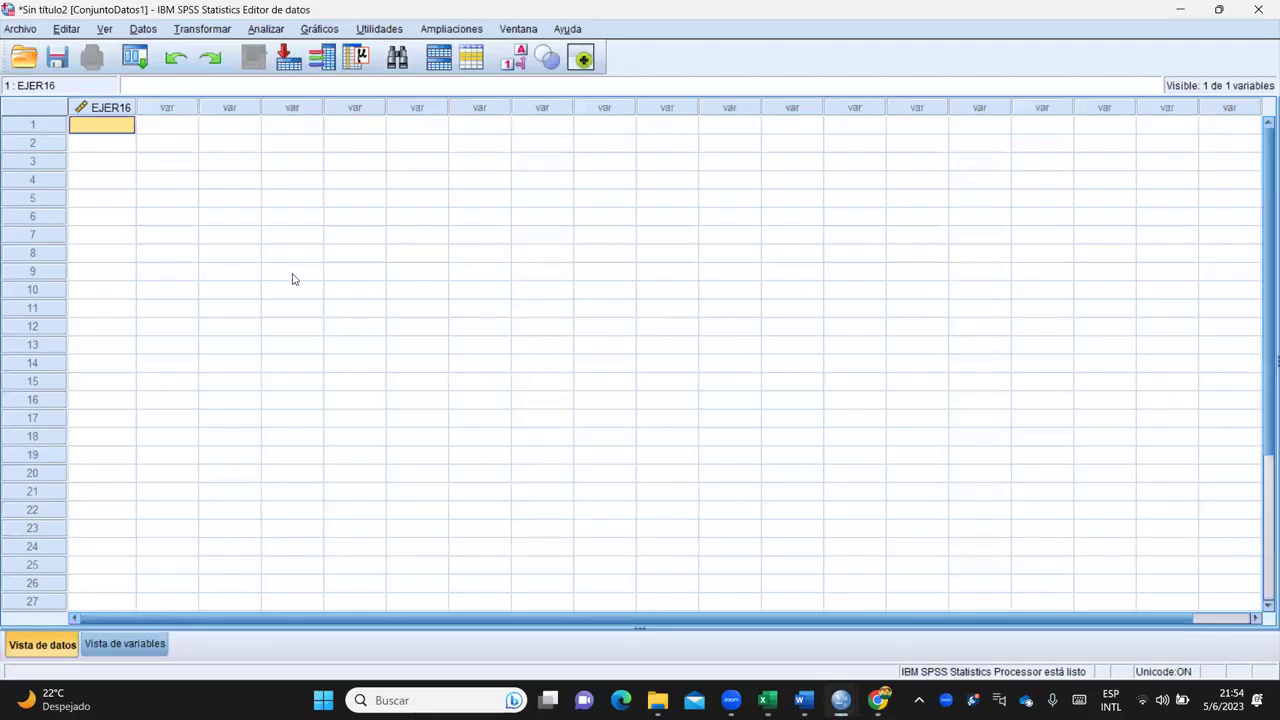
{"action": "key", "text": "ctrl+v"}
Step: Check the pasted EJER16 cases from first to last and return to the data view
{"action": "scroll", "coordinate": [121, 160], "scroll_direction": "down", "scroll_amount": 20}
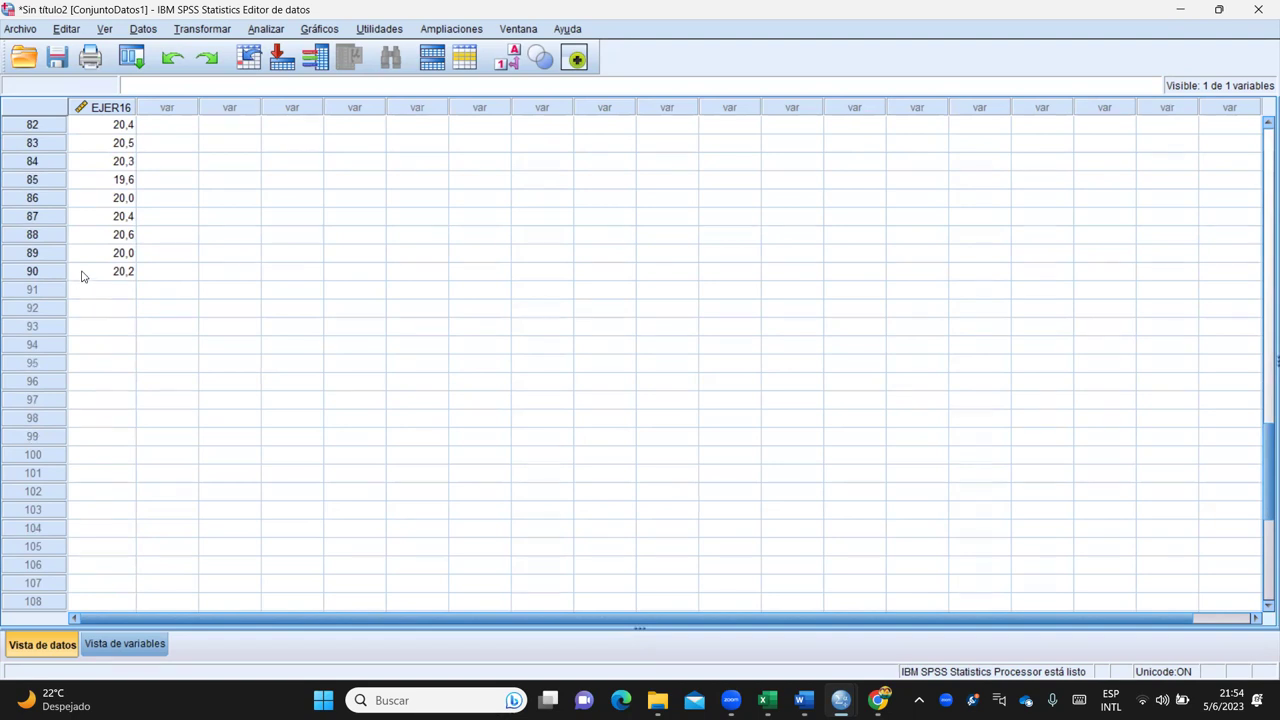
{"action": "scroll", "coordinate": [166, 345], "scroll_direction": "up", "scroll_amount": 17}
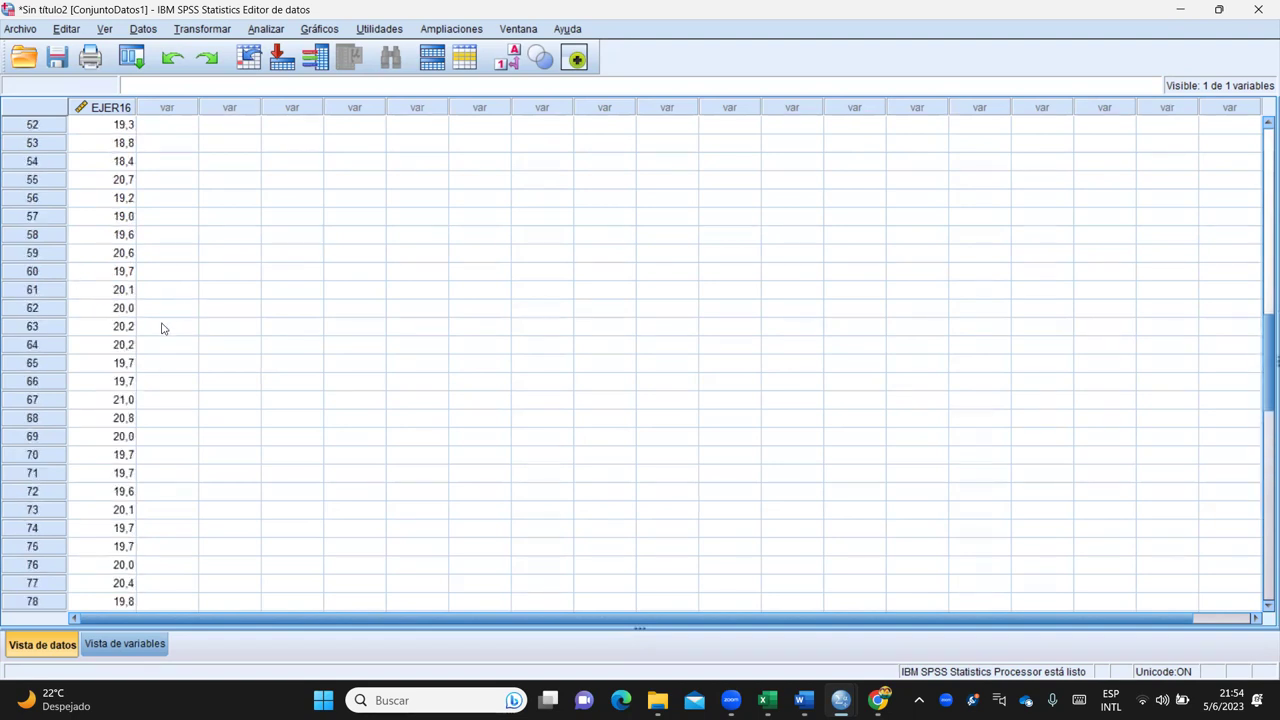
{"action": "scroll", "coordinate": [166, 341], "scroll_direction": "up", "scroll_amount": 7}
{"action": "scroll", "coordinate": [155, 360], "scroll_direction": "down", "scroll_amount": 20}
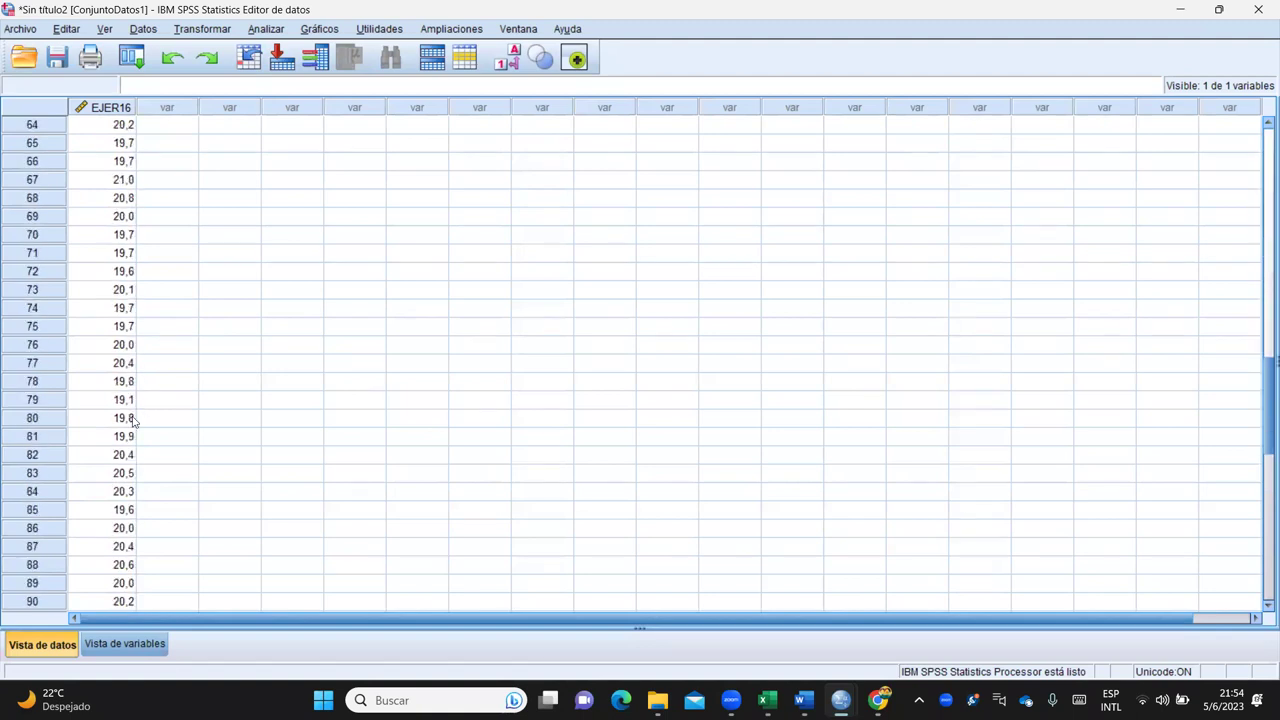
{"action": "scroll", "coordinate": [118, 460], "scroll_direction": "up", "scroll_amount": 20}
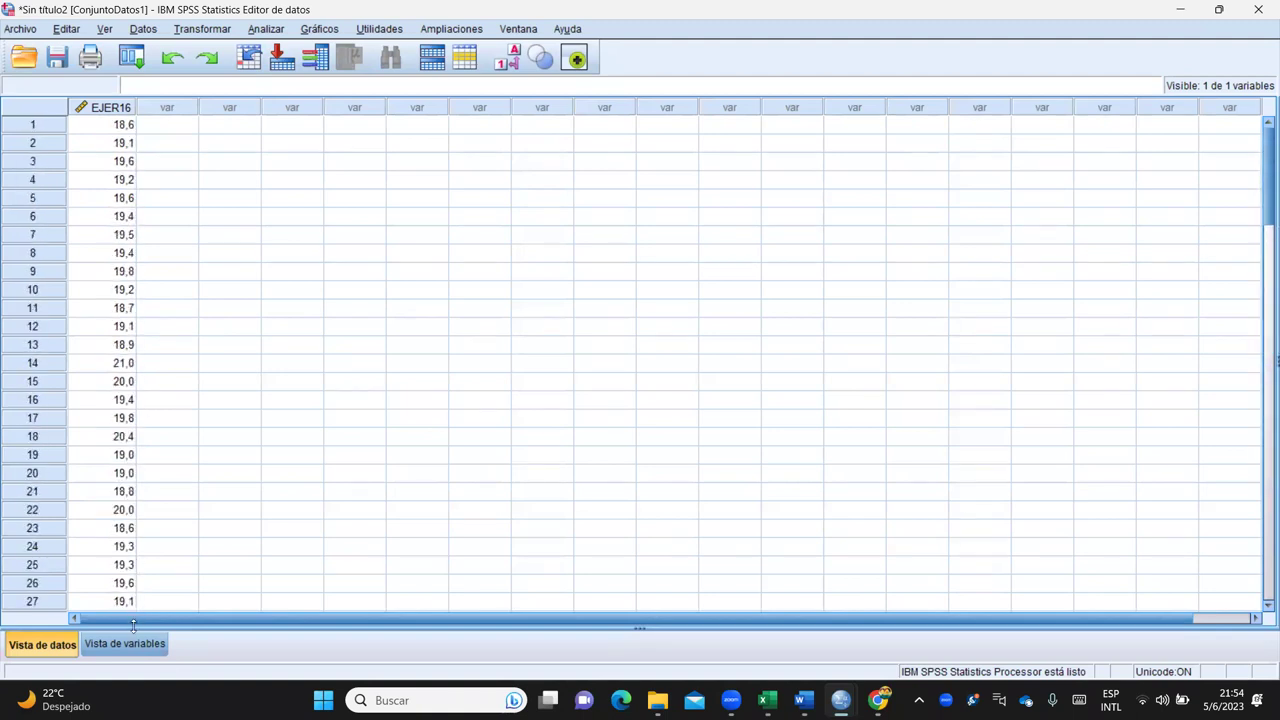
{"action": "left_click", "coordinate": [125, 645]}
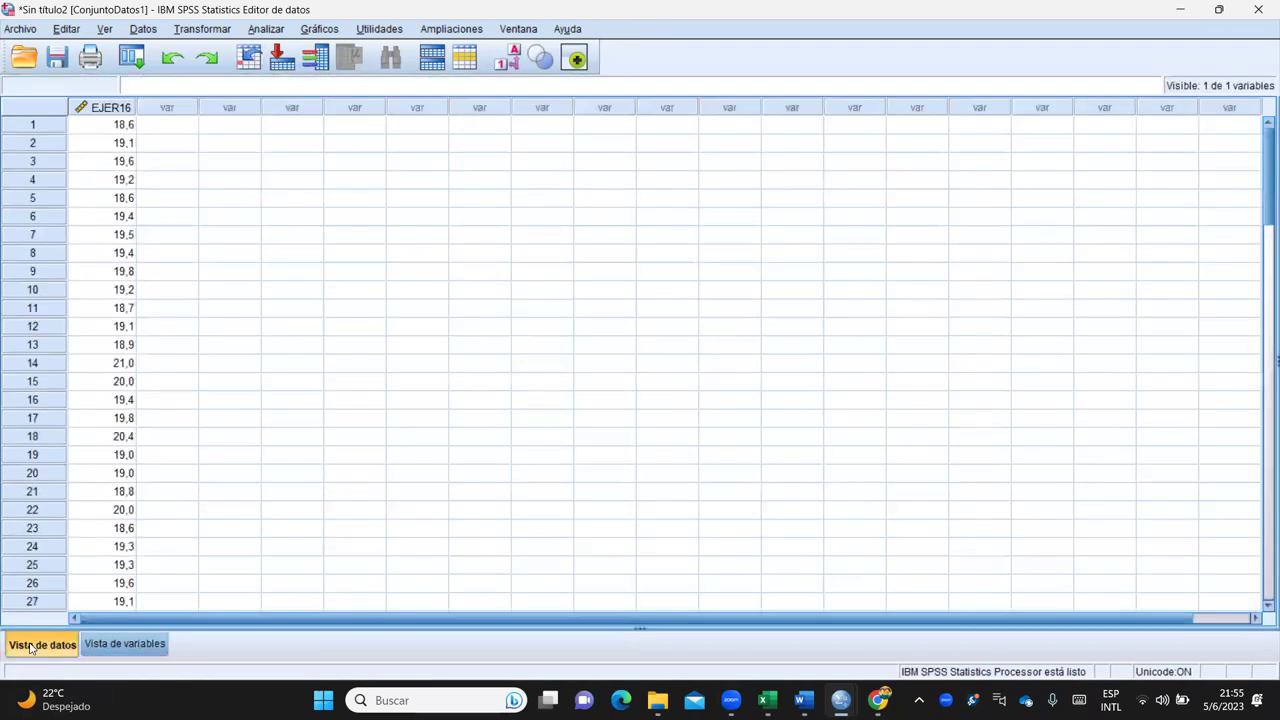
{"action": "left_click", "coordinate": [40, 644]}
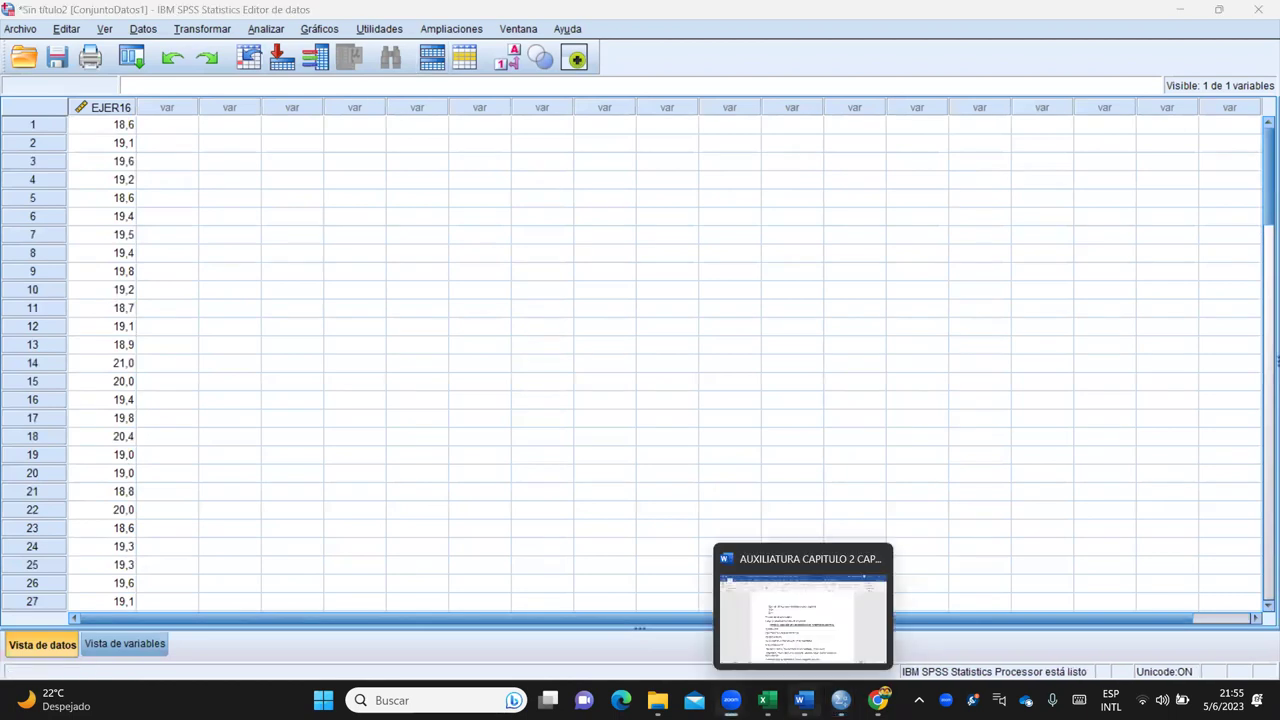
Step: Switch to the Word guide and read steps 1 to 4 of the central tendency analysis procedure
{"action": "left_click", "coordinate": [800, 700]}
{"action": "scroll", "coordinate": [528, 376], "scroll_direction": "down", "scroll_amount": 2}
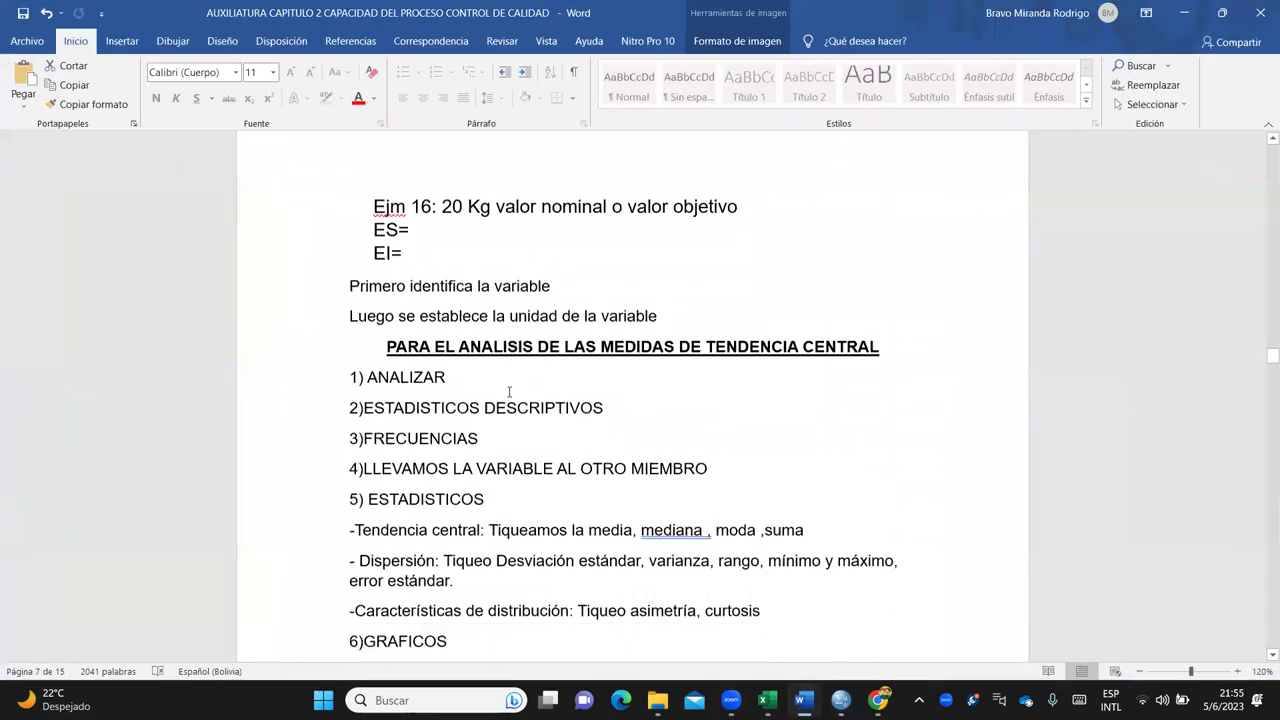
{"action": "left_click_drag", "start_coordinate": [350, 368], "coordinate": [452, 374]}
{"action": "left_click", "coordinate": [457, 429]}
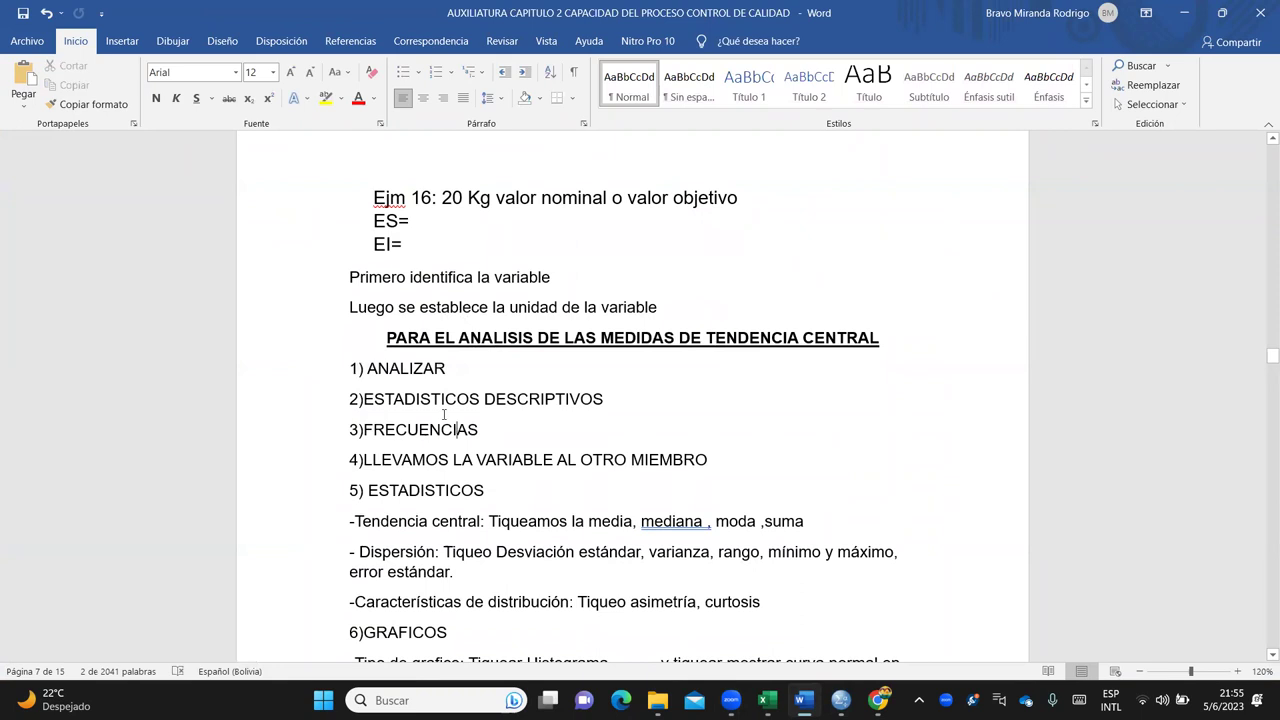
{"action": "left_click_drag", "start_coordinate": [345, 394], "coordinate": [612, 399]}
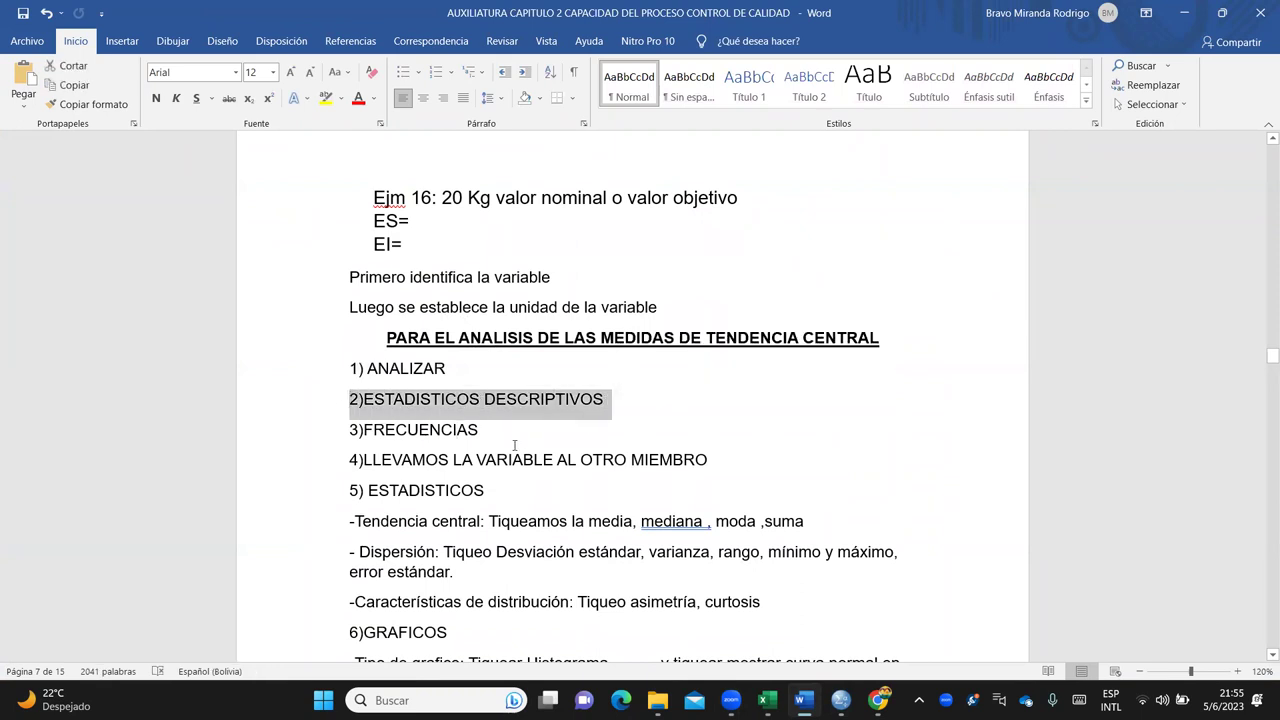
{"action": "left_click", "coordinate": [391, 432]}
{"action": "left_click", "coordinate": [333, 435]}
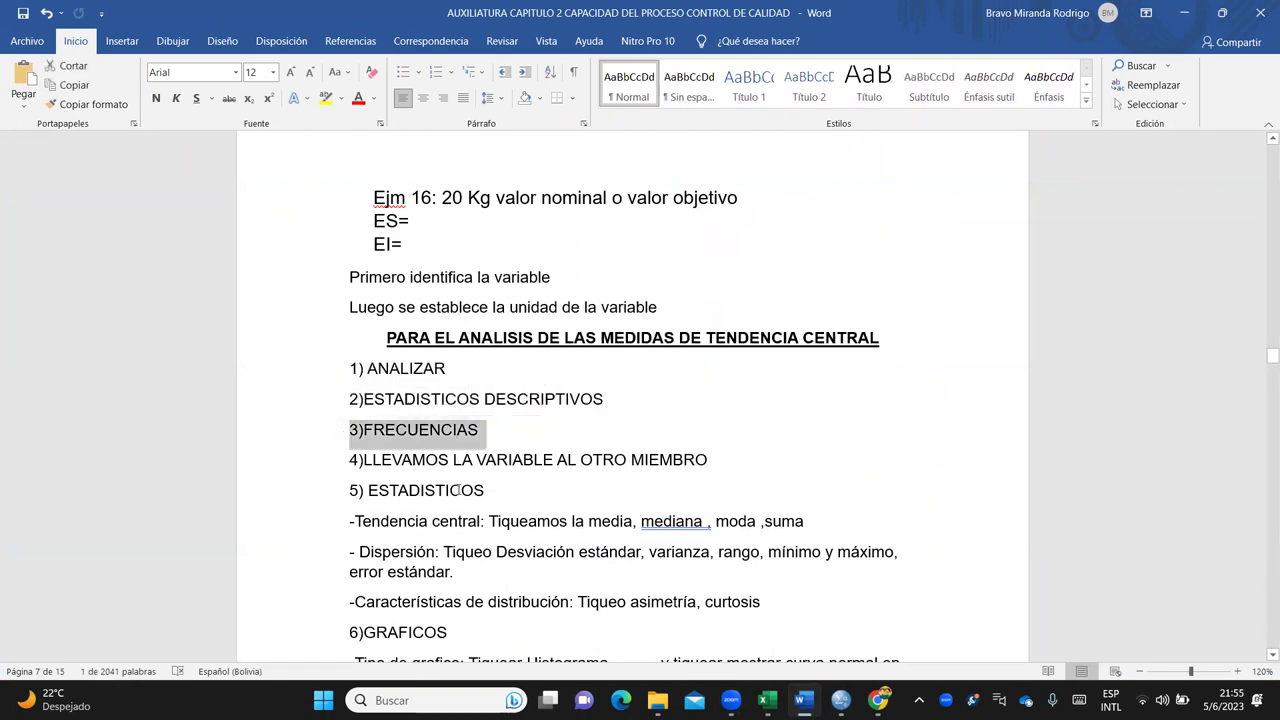
{"action": "left_click", "coordinate": [407, 397]}
{"action": "scroll", "coordinate": [407, 397], "scroll_direction": "down", "scroll_amount": 3}
{"action": "left_click_drag", "start_coordinate": [352, 366], "coordinate": [720, 368]}
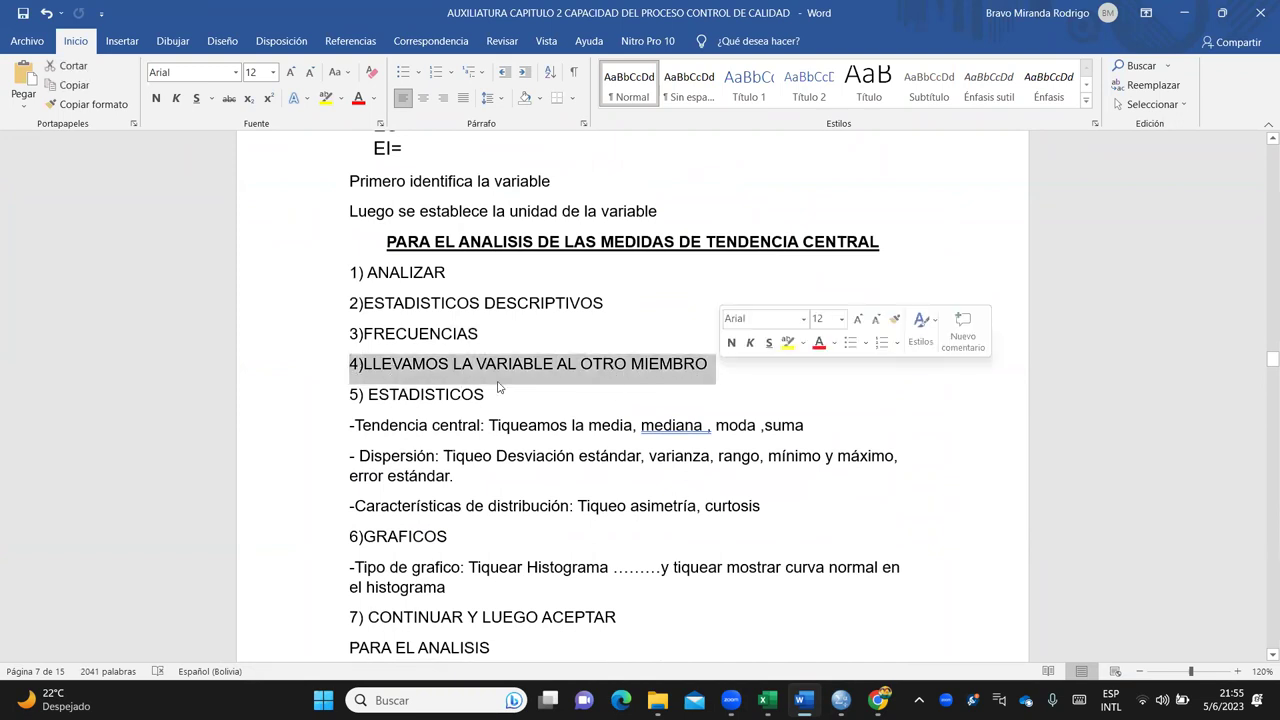
Step: Read guide steps 5 to 7, covering the statistics to include, the histogram with normal curve, and finishing the analysis
{"action": "left_click", "coordinate": [334, 406]}
{"action": "left_click_drag", "start_coordinate": [353, 425], "coordinate": [765, 508]}
{"action": "scroll", "coordinate": [354, 447], "scroll_direction": "down", "scroll_amount": 2}
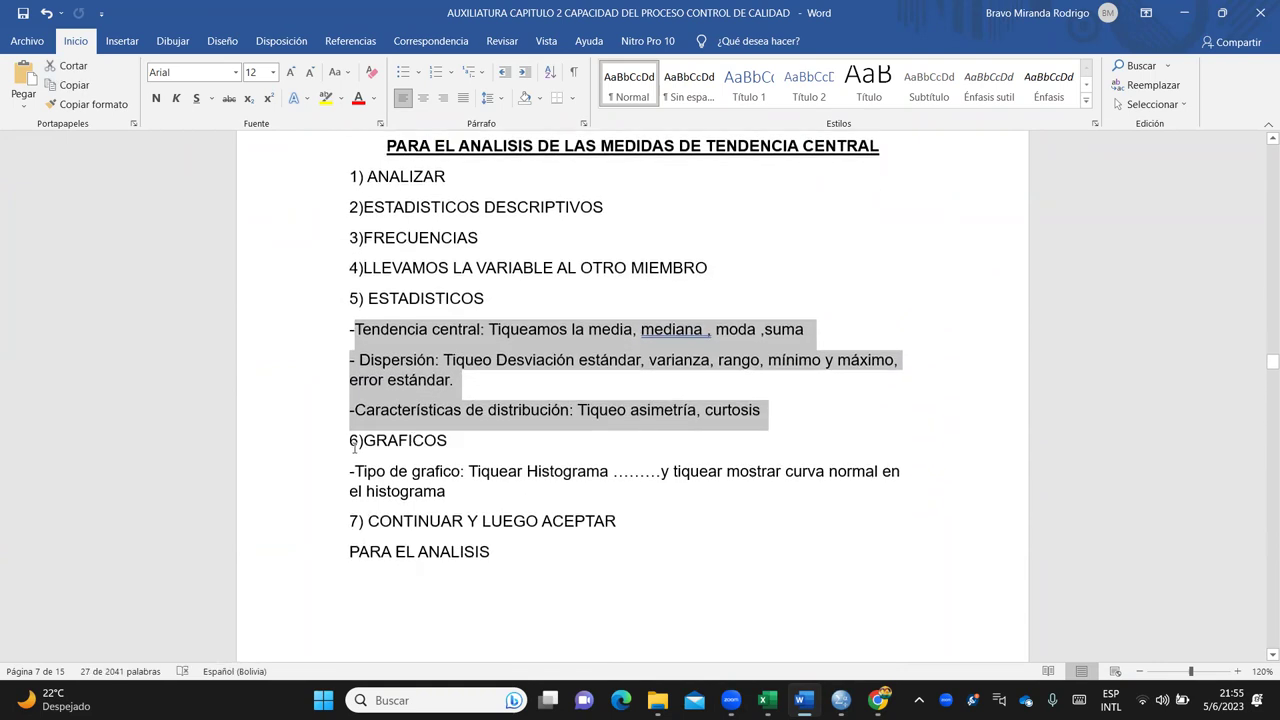
{"action": "left_click", "coordinate": [406, 446]}
{"action": "left_click", "coordinate": [424, 491]}
{"action": "left_click_drag", "start_coordinate": [357, 468], "coordinate": [922, 498]}
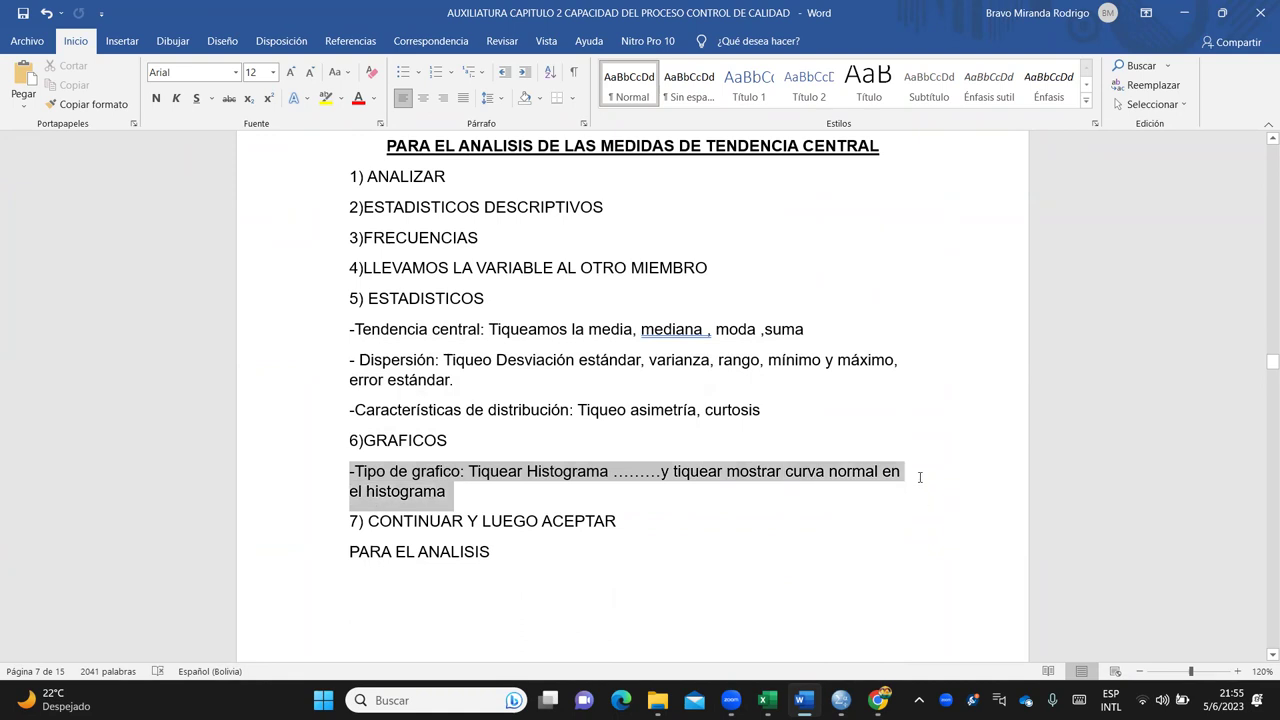
{"action": "left_click", "coordinate": [660, 521]}
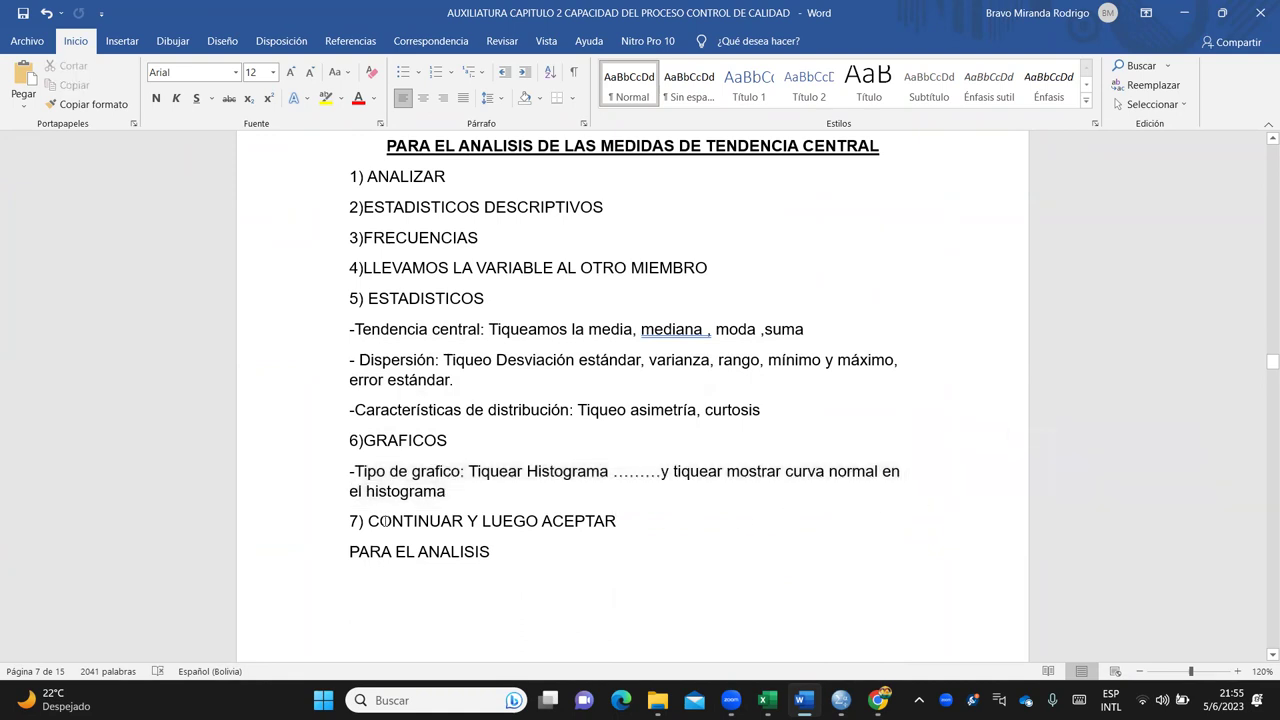
{"action": "left_click_drag", "start_coordinate": [359, 521], "coordinate": [578, 521]}
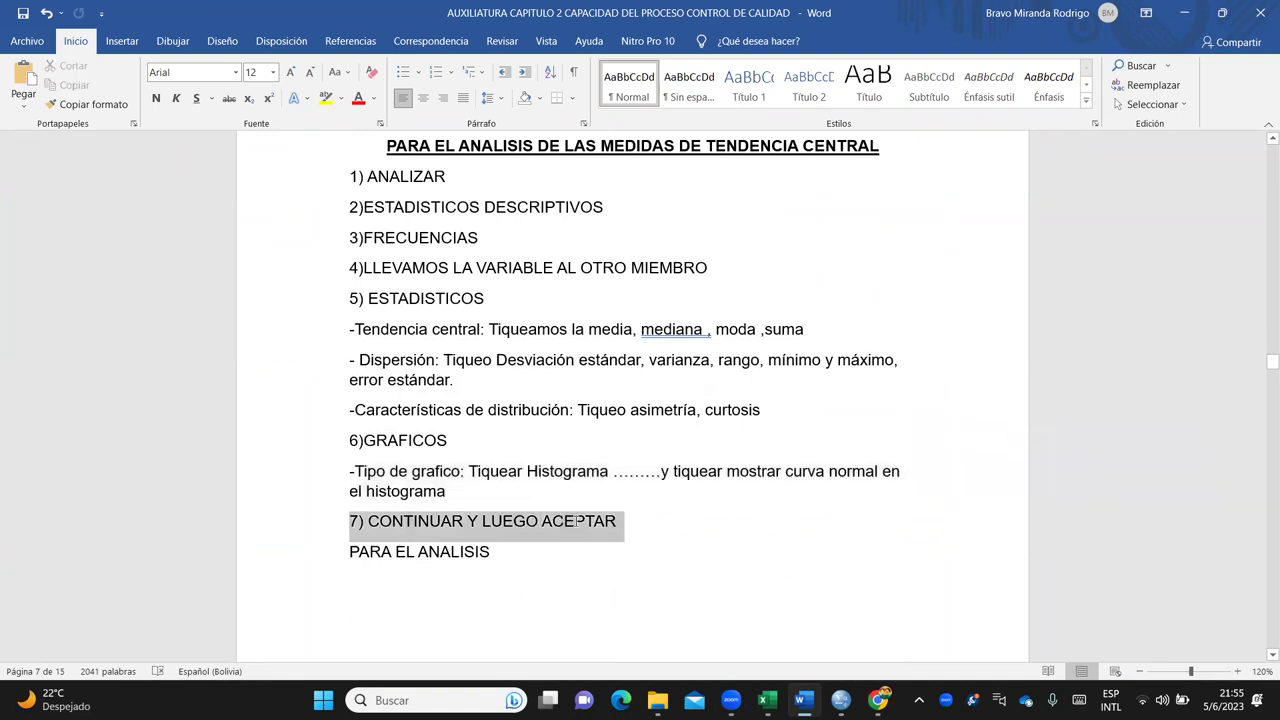
Step: Delete the leftover "PARA EL ANALISIS" line below step 7 of the guide
{"action": "left_click", "coordinate": [514, 556]}
{"action": "left_click_drag", "start_coordinate": [348, 552], "coordinate": [490, 556]}
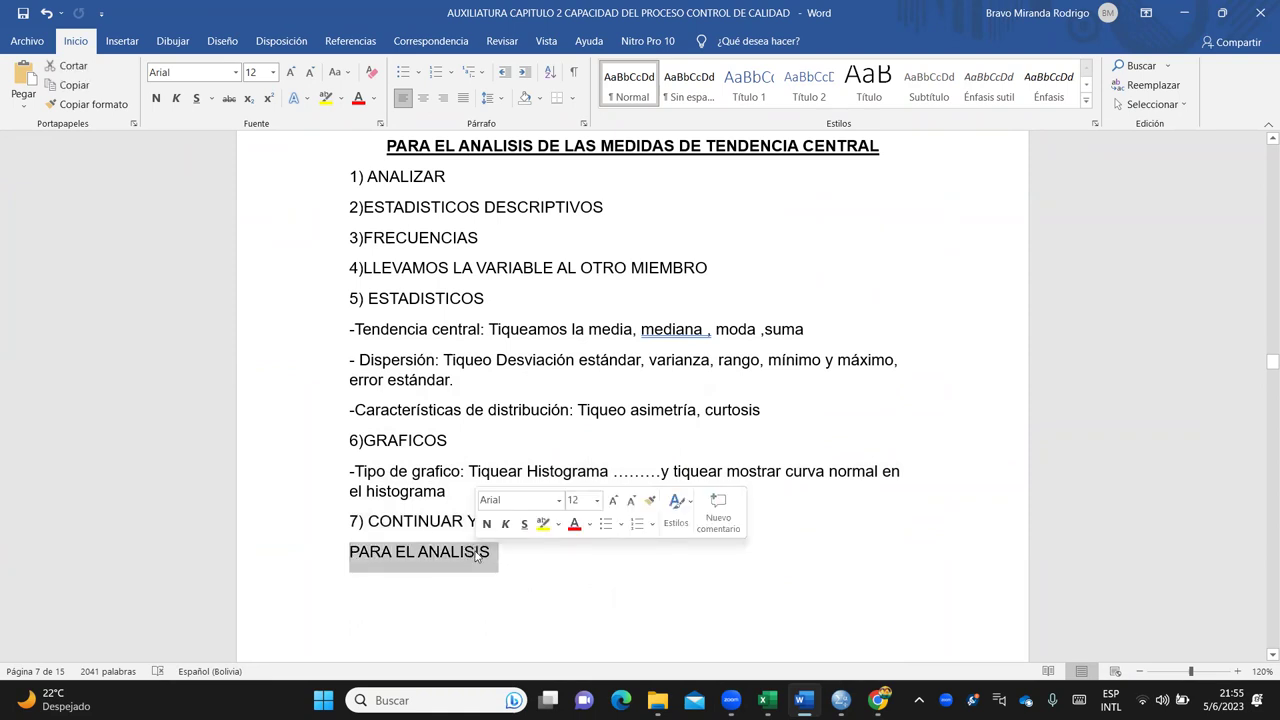
{"action": "key", "text": "Delete"}
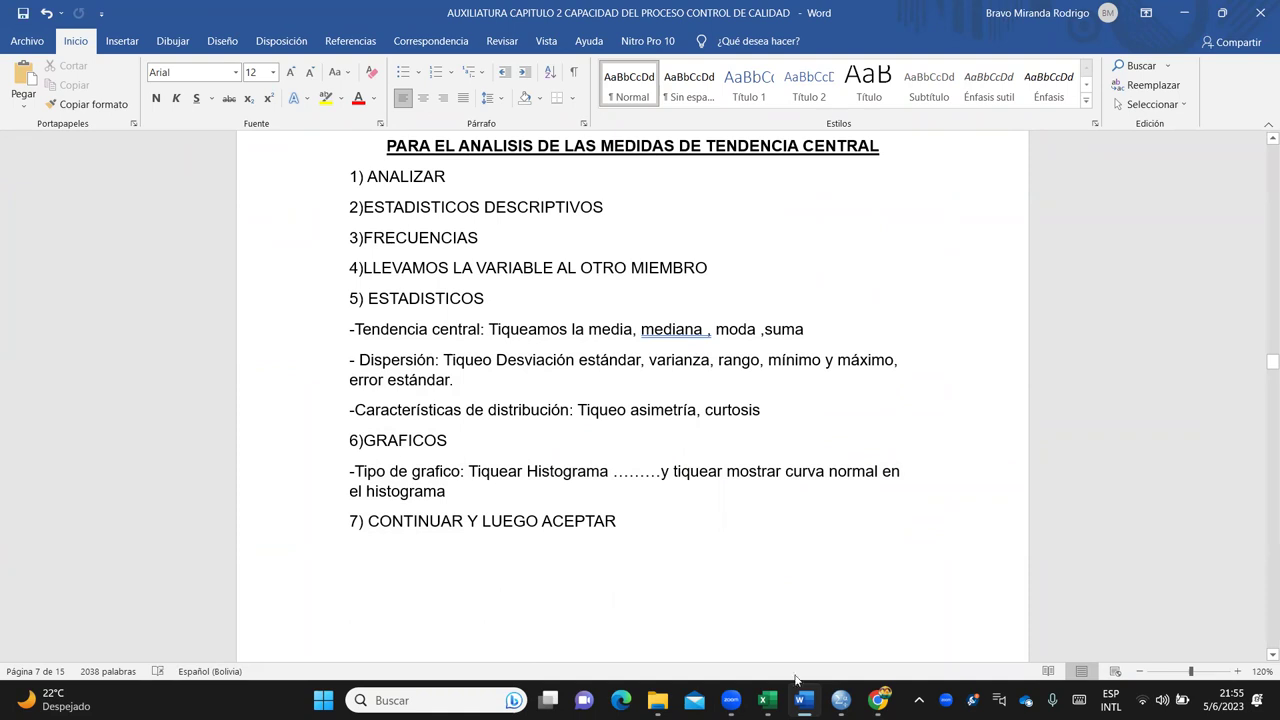
Step: Review the complete procedure under "PARA EL ANALISIS DE LAS MEDIDAS DE TENDENCIA CENTRAL"
{"action": "scroll", "coordinate": [750, 396], "scroll_direction": "up", "scroll_amount": 3}
{"action": "scroll", "coordinate": [750, 396], "scroll_direction": "down", "scroll_amount": 1}
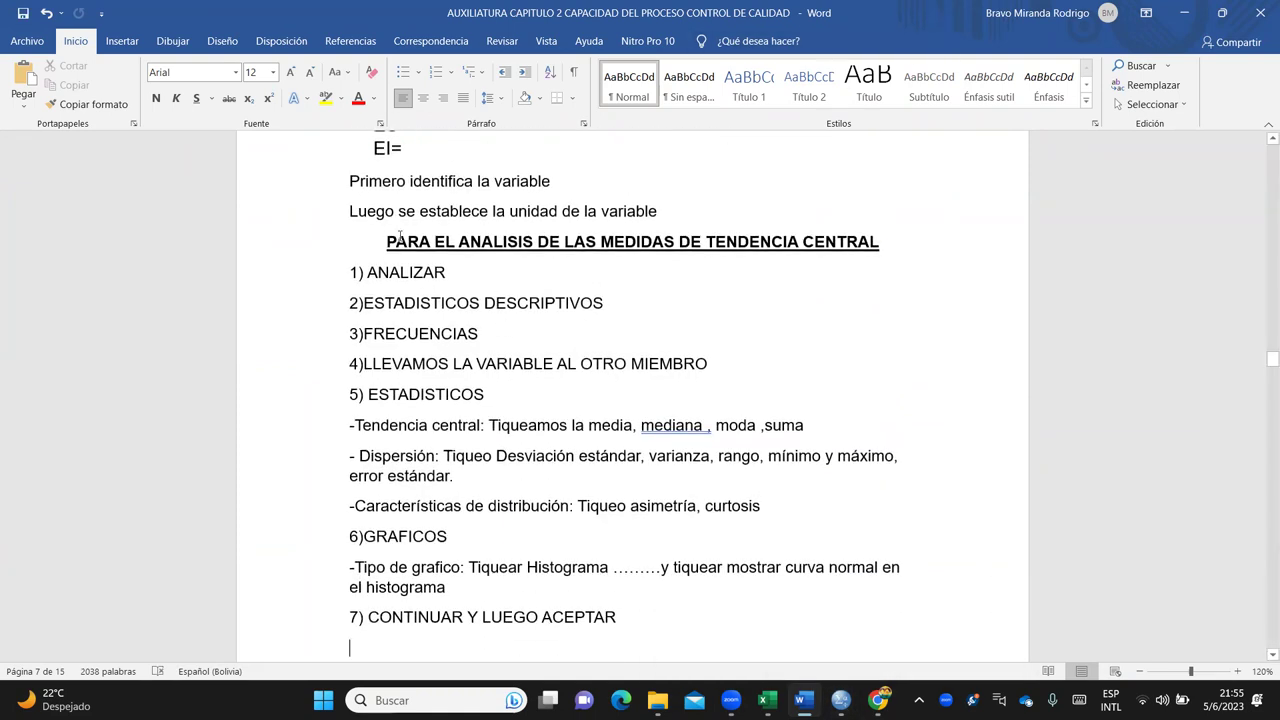
{"action": "left_click_drag", "start_coordinate": [380, 240], "coordinate": [800, 594]}
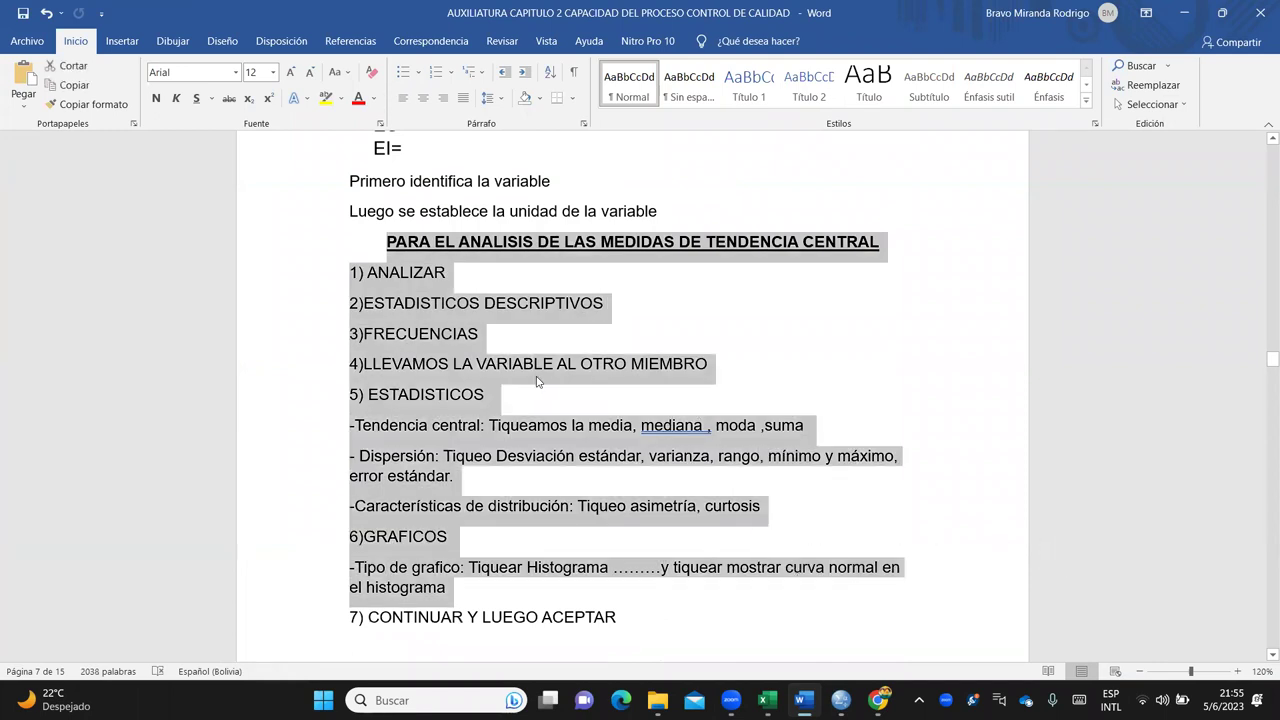
{"action": "left_click", "coordinate": [751, 560]}
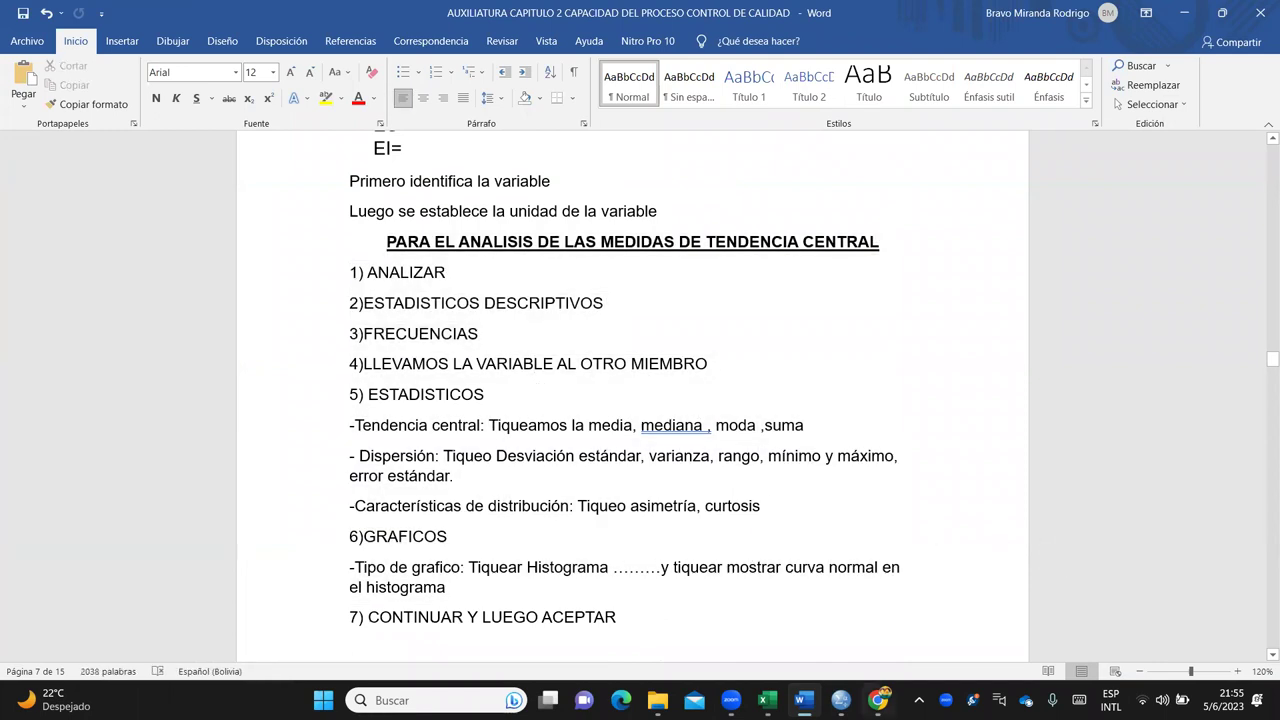
Step: Switch to the SPSS data editor, start a Frecuencias analysis and add the "Cantidad de arena en costales (Kg)" variable to it
{"action": "mouse_move", "coordinate": [841, 700]}
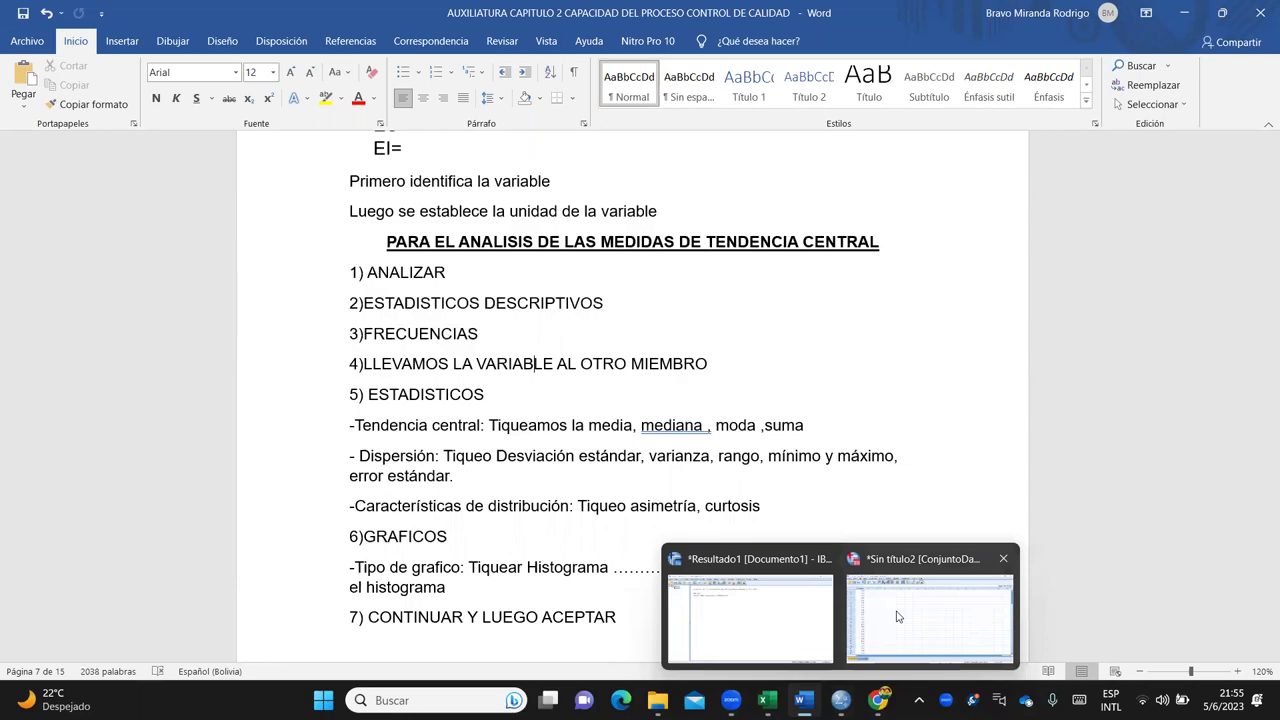
{"action": "key", "text": "alt+Tab"}
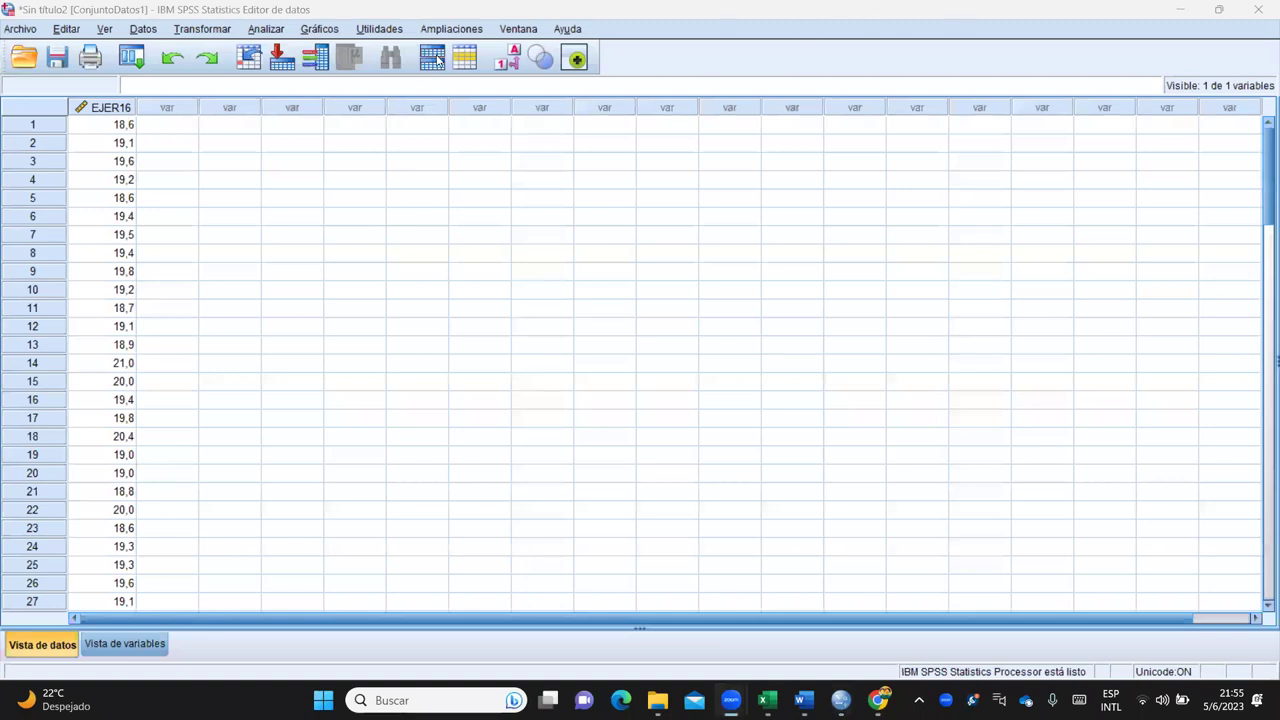
{"action": "left_click", "coordinate": [268, 30]}
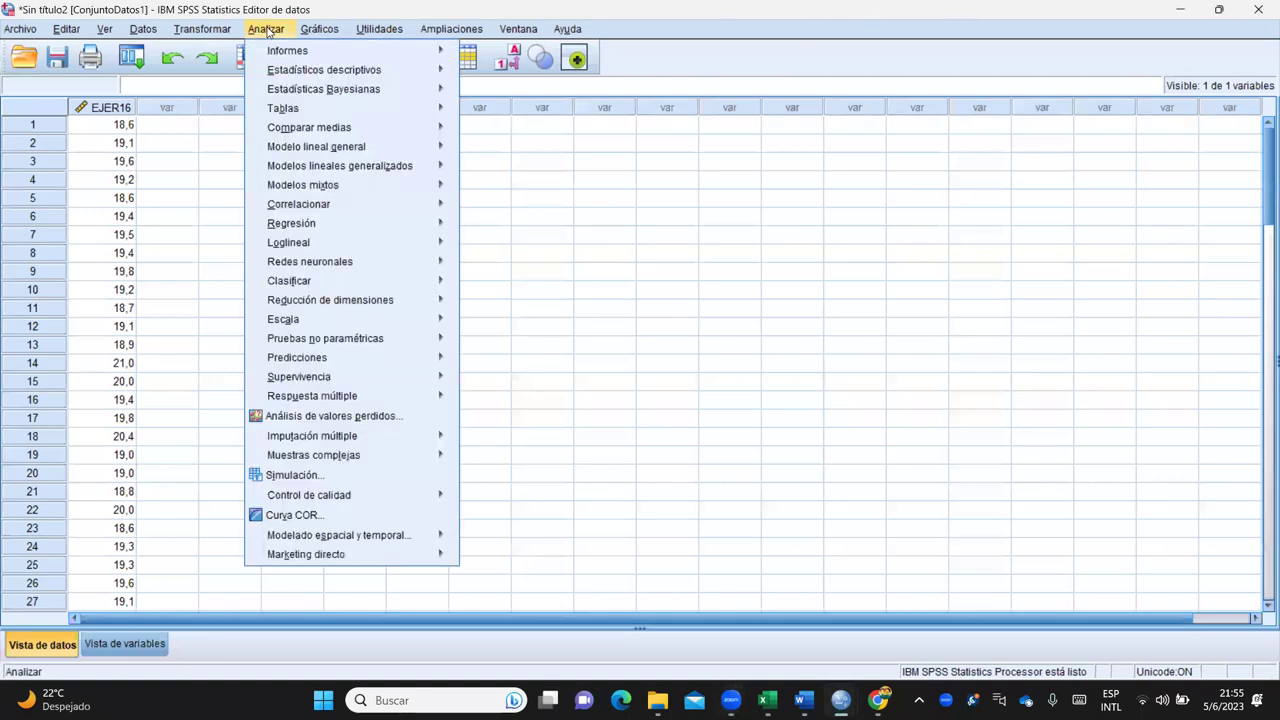
{"action": "mouse_move", "coordinate": [296, 74]}
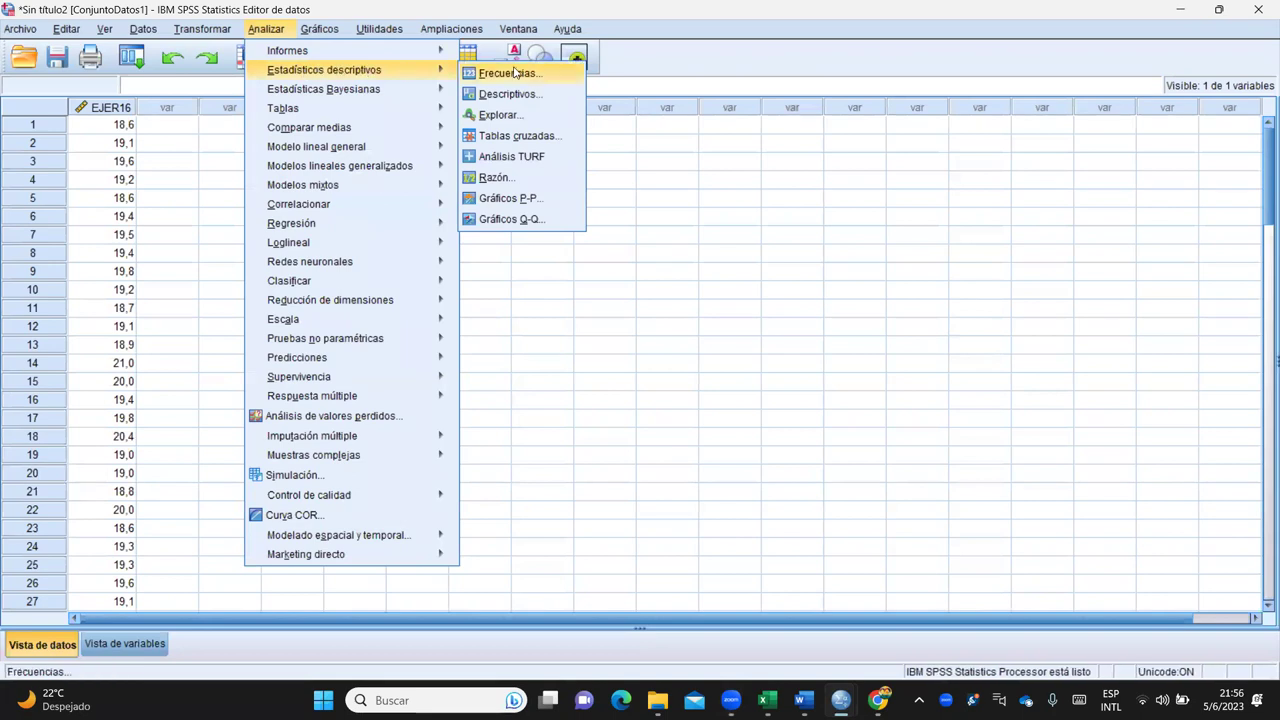
{"action": "left_click", "coordinate": [509, 73]}
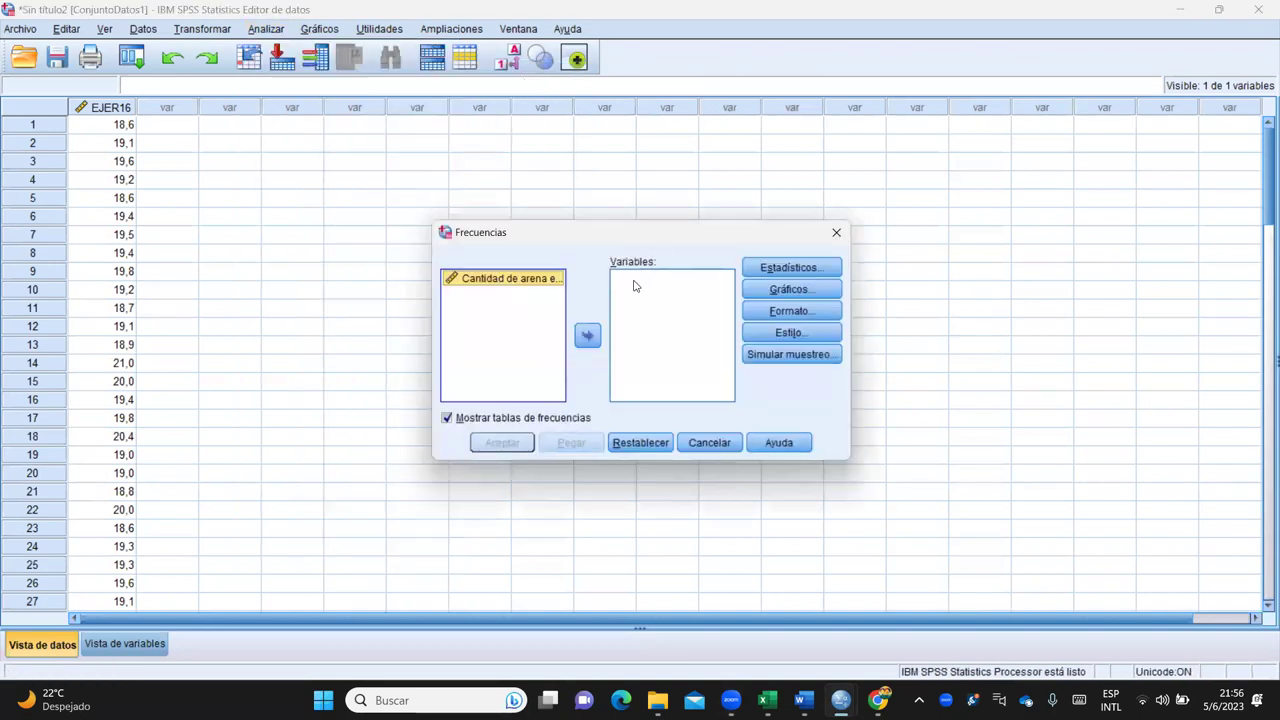
{"action": "left_click", "coordinate": [588, 336]}
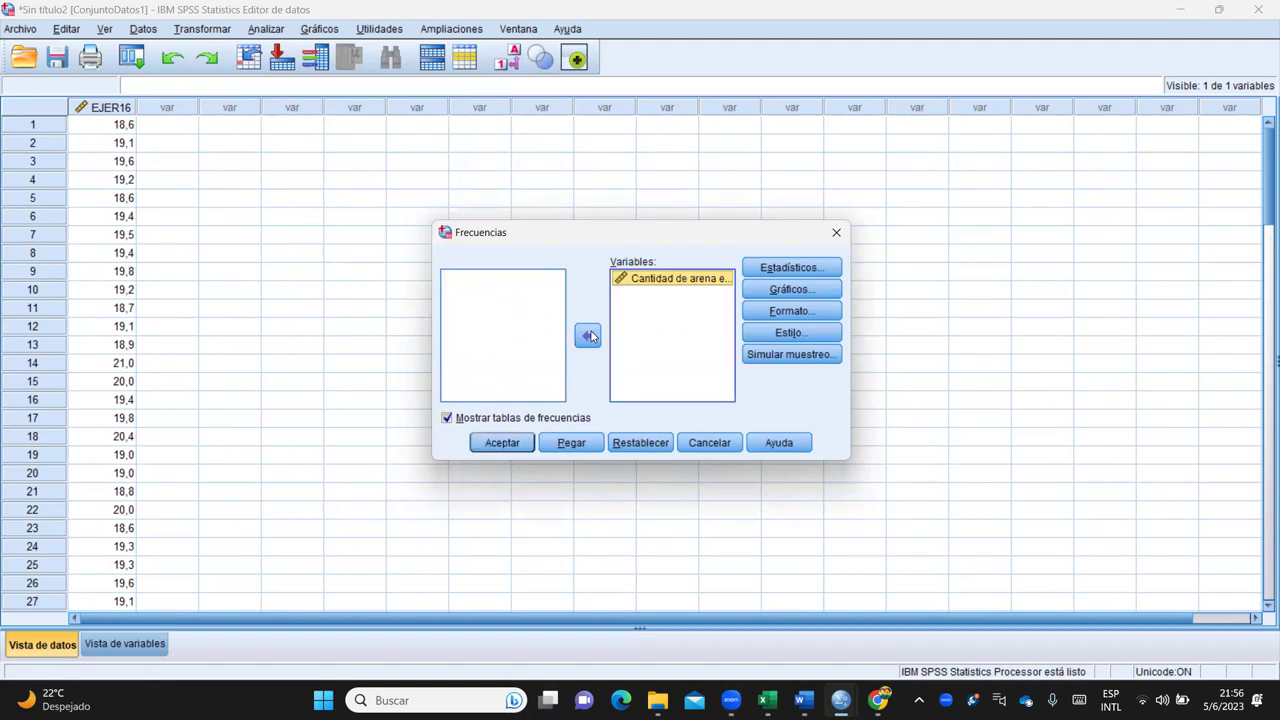
Step: Include Media, Mediana, Moda and Suma as the central tendency statistics of the Frecuencias analysis
{"action": "left_click", "coordinate": [792, 268]}
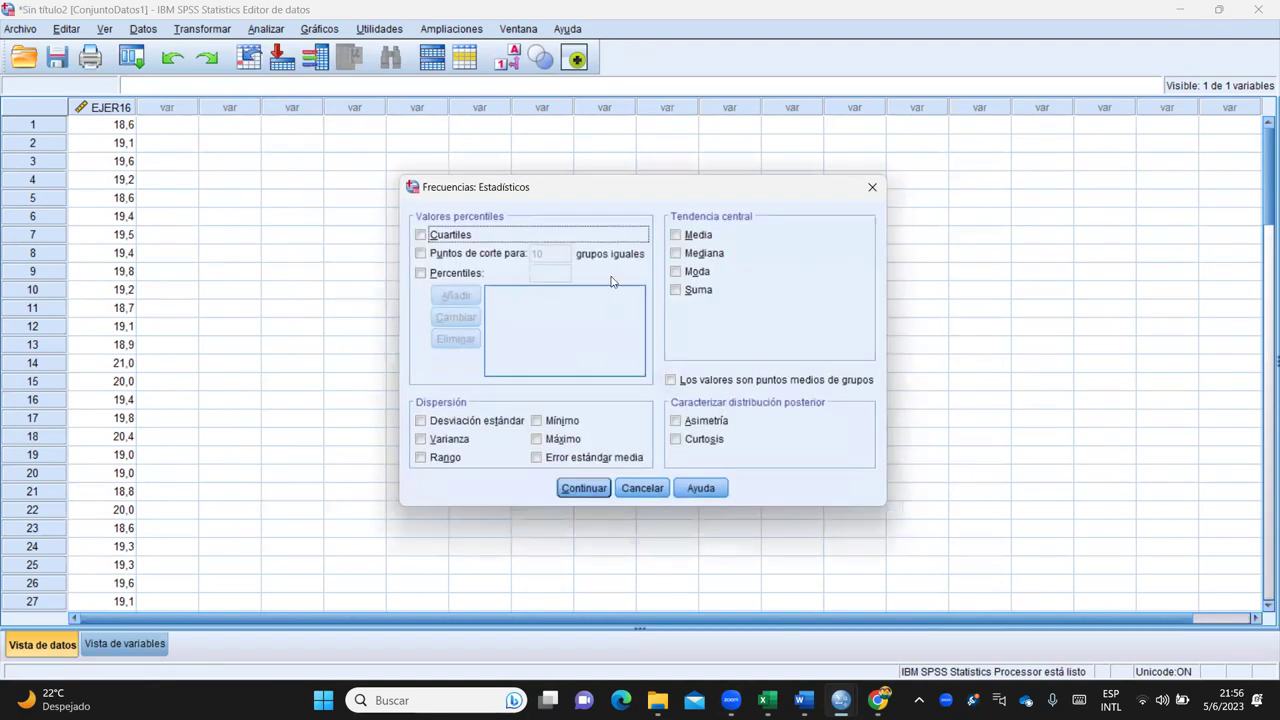
{"action": "left_click", "coordinate": [675, 235]}
{"action": "left_click", "coordinate": [676, 253]}
{"action": "left_click", "coordinate": [676, 271]}
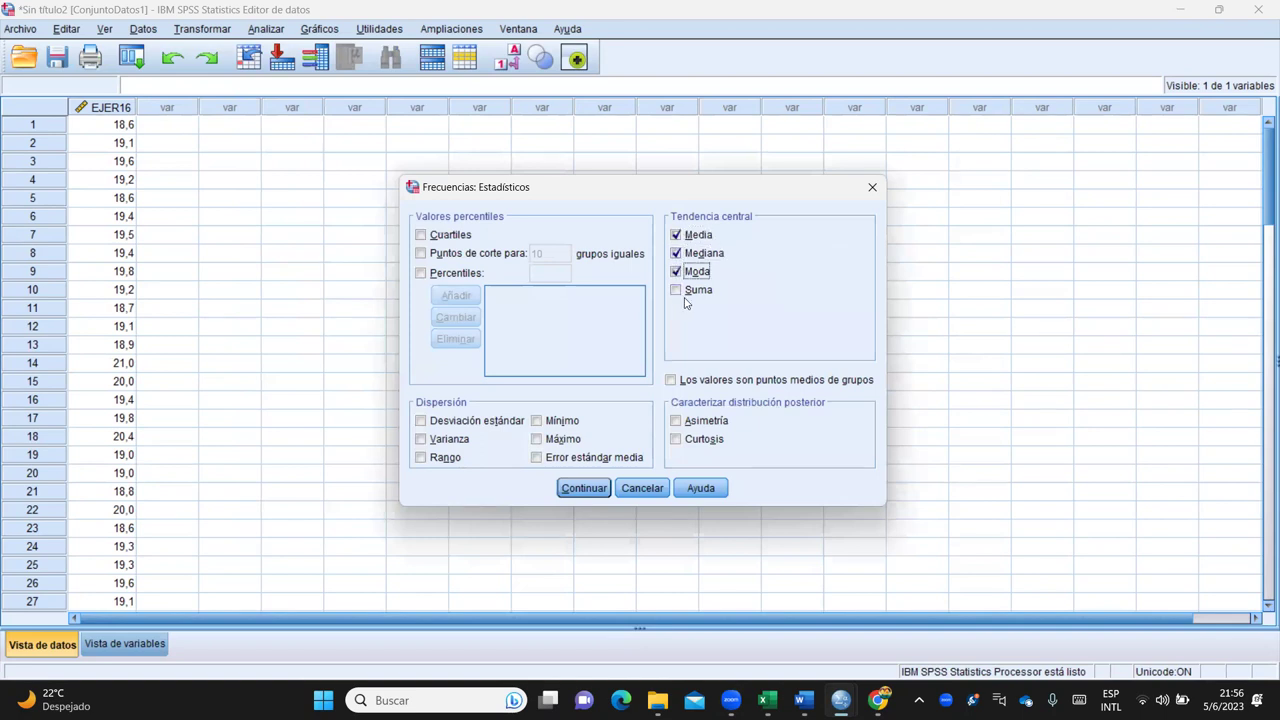
{"action": "left_click", "coordinate": [677, 291]}
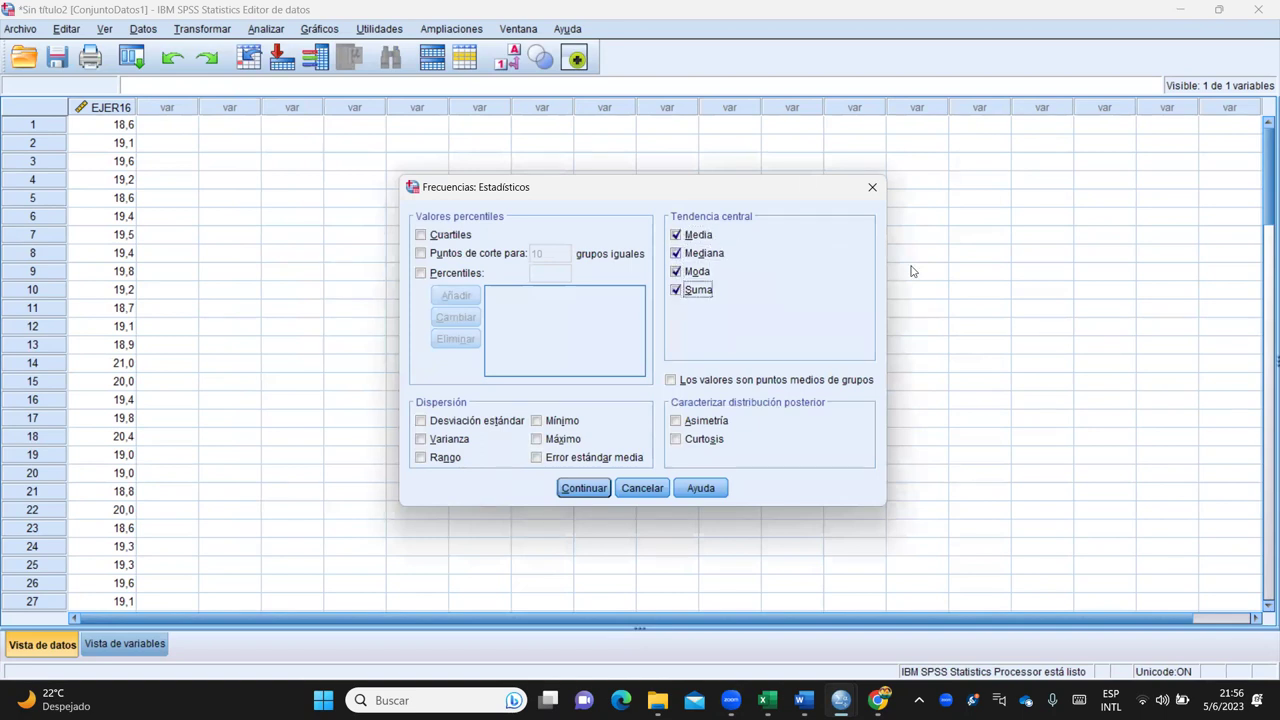
Step: Include Desviación estándar, Varianza, Rango, Mínimo and Máximo, plus Asimetría and Curtosis, in the statistics of the Frecuencias analysis
{"action": "left_click", "coordinate": [421, 421]}
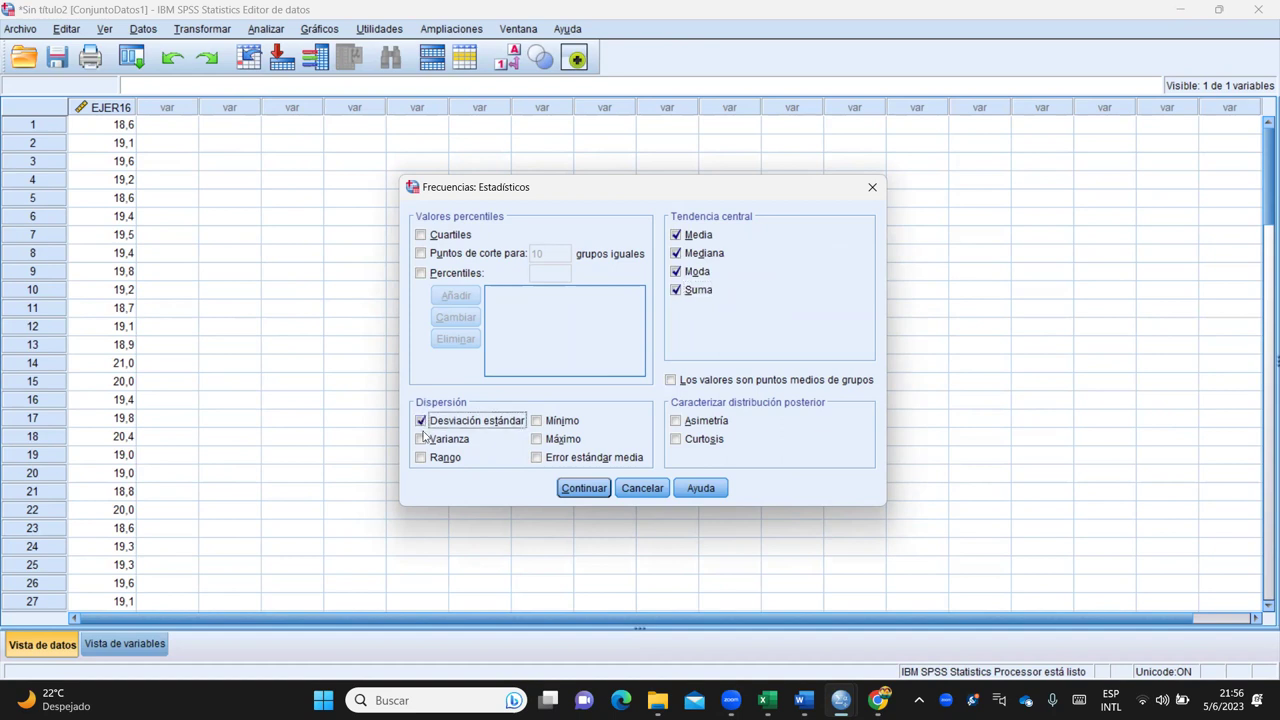
{"action": "left_click", "coordinate": [421, 439]}
{"action": "left_click", "coordinate": [421, 458]}
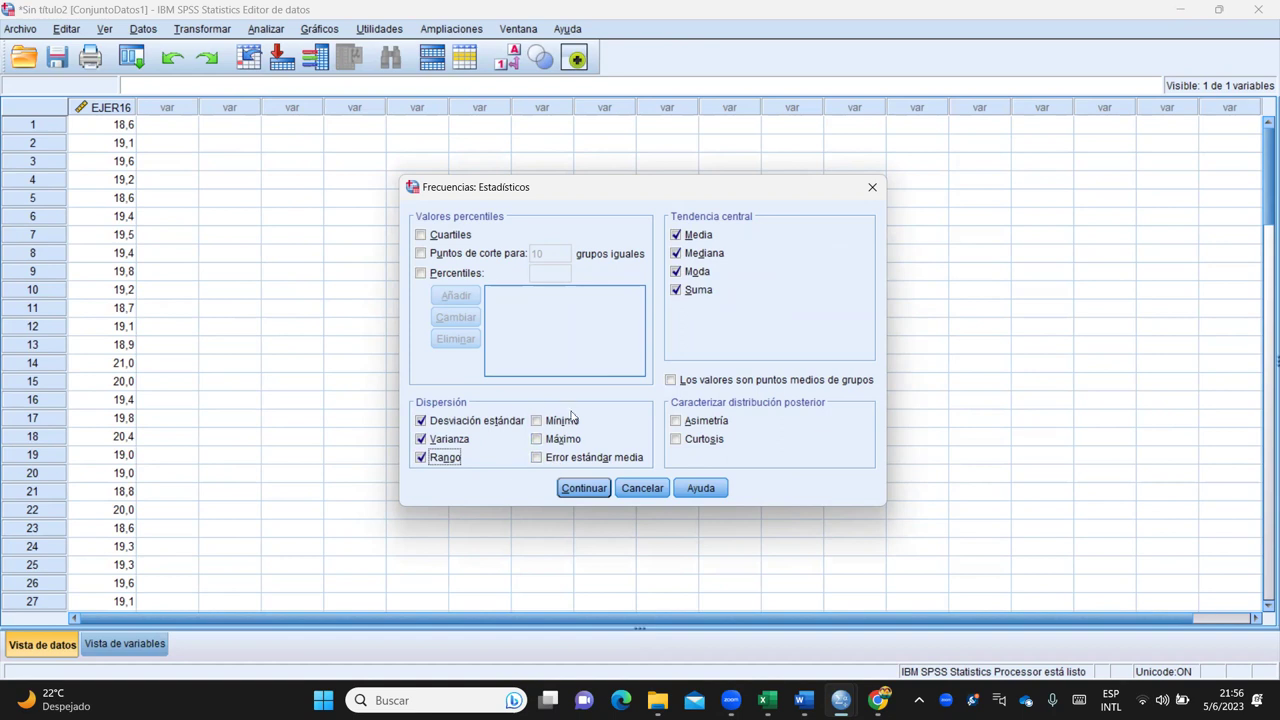
{"action": "left_click", "coordinate": [537, 421]}
{"action": "left_click", "coordinate": [537, 439]}
{"action": "left_click", "coordinate": [676, 421]}
{"action": "left_click", "coordinate": [677, 441]}
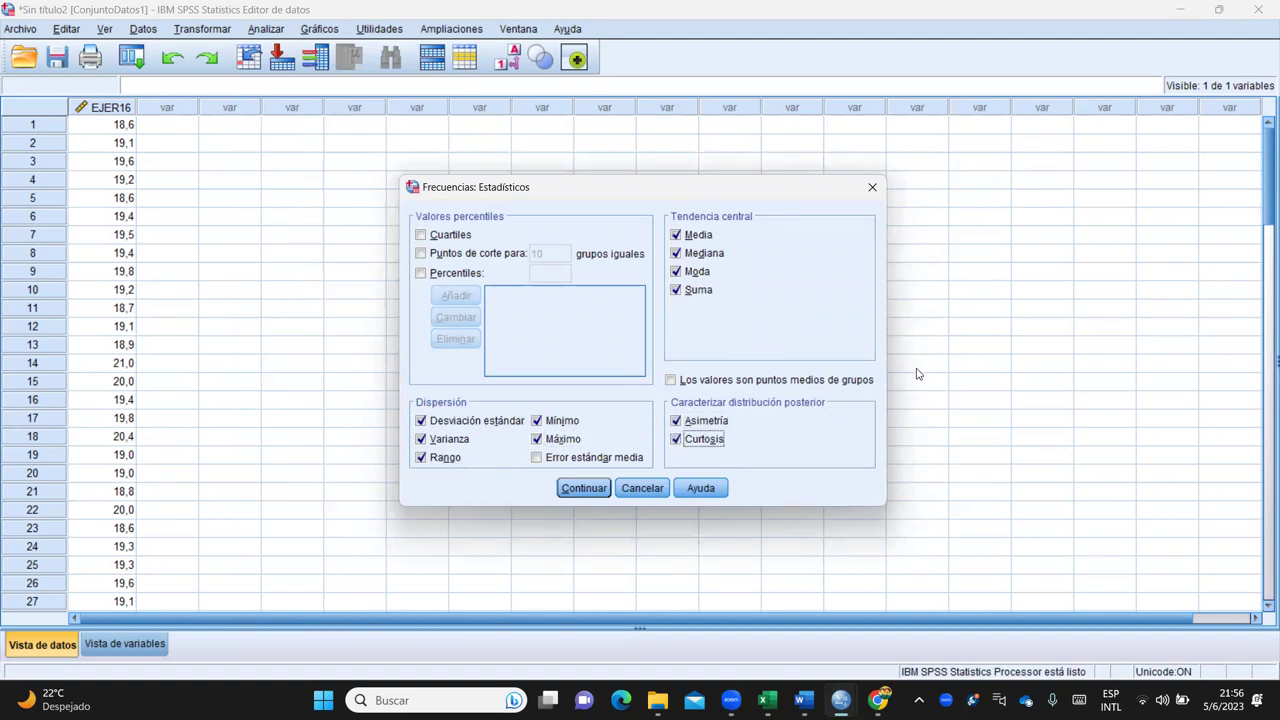
{"action": "left_click", "coordinate": [583, 488]}
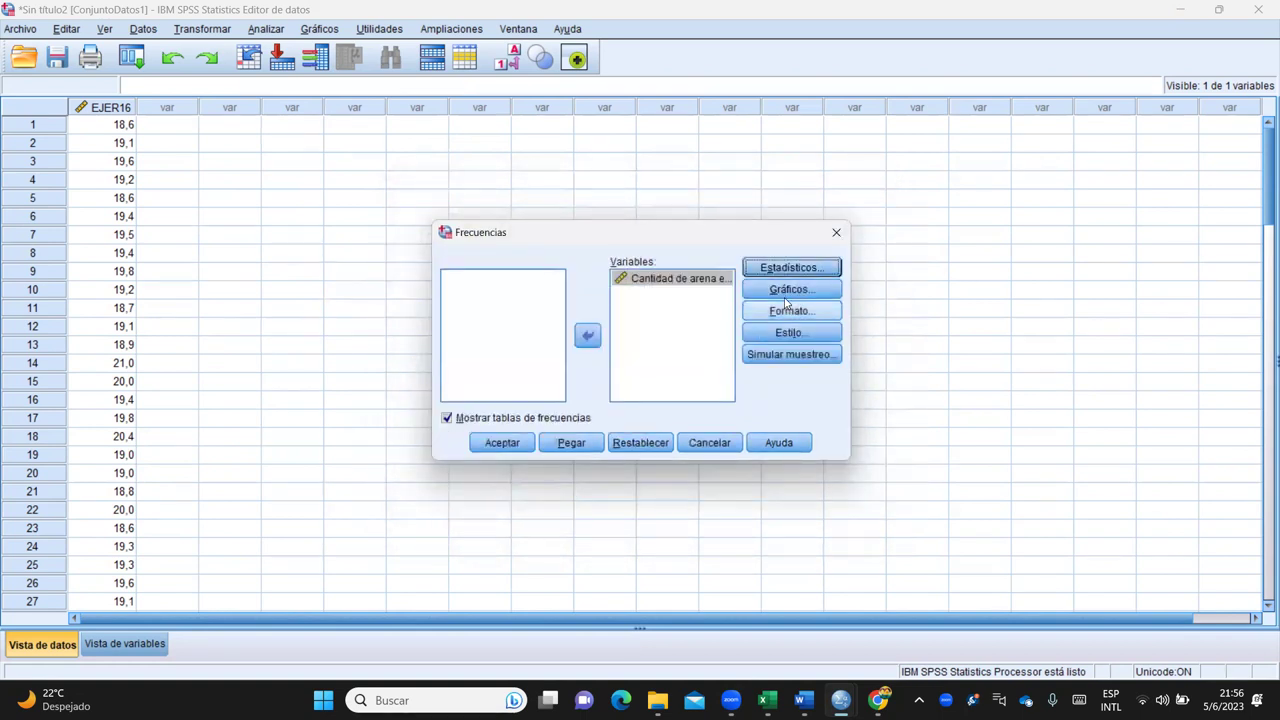
Step: Request a histogram with the normal curve shown and run the Frecuencias analysis
{"action": "left_click", "coordinate": [787, 291]}
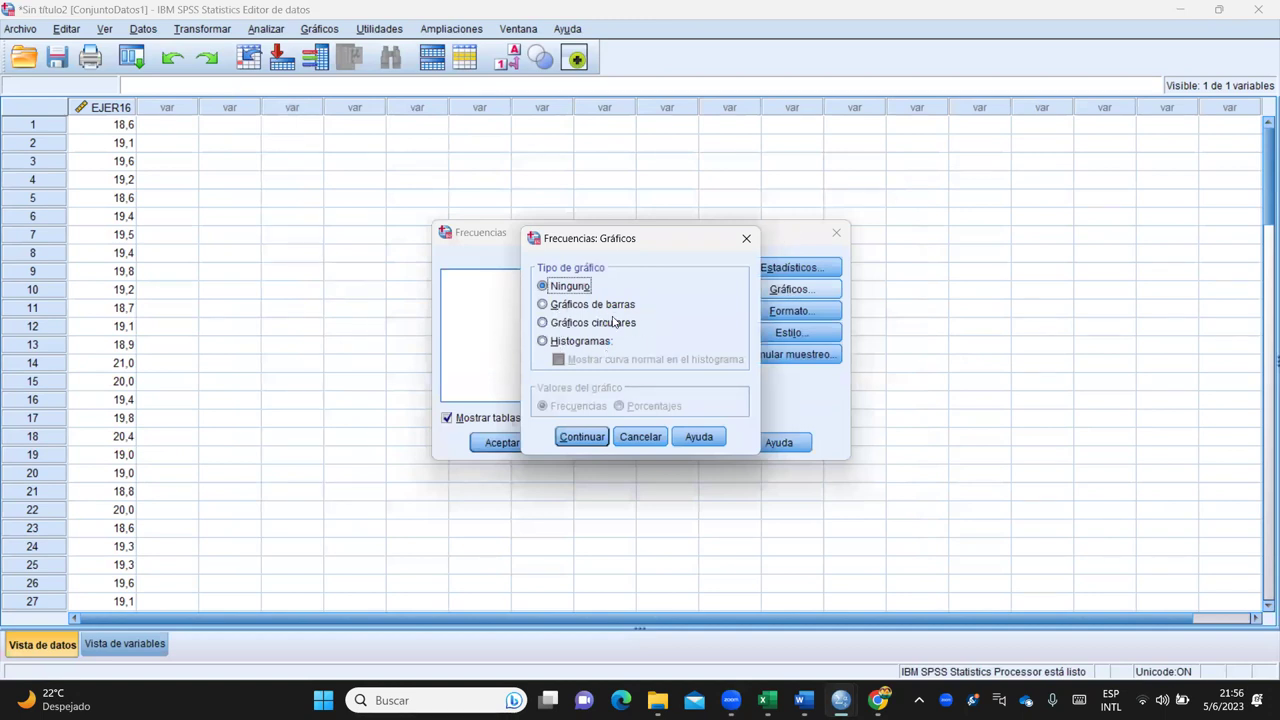
{"action": "left_click", "coordinate": [542, 341]}
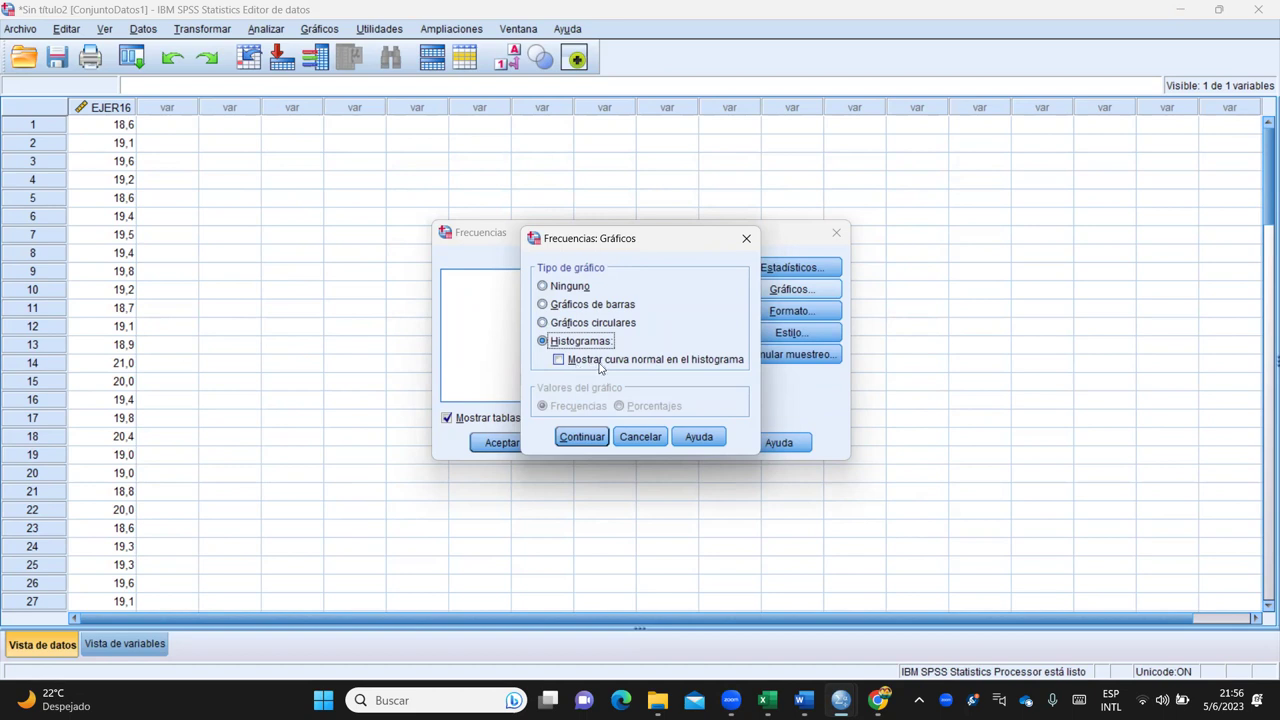
{"action": "left_click", "coordinate": [560, 361]}
{"action": "left_click", "coordinate": [583, 440]}
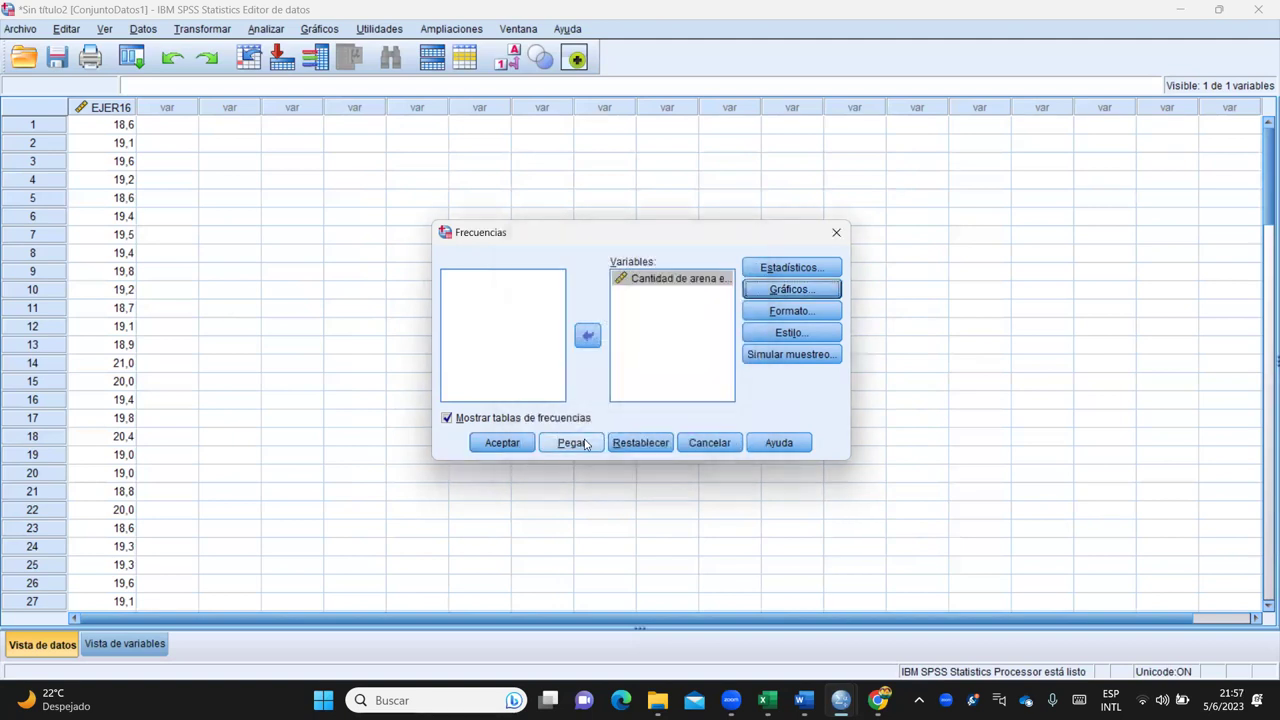
{"action": "left_click", "coordinate": [502, 443]}
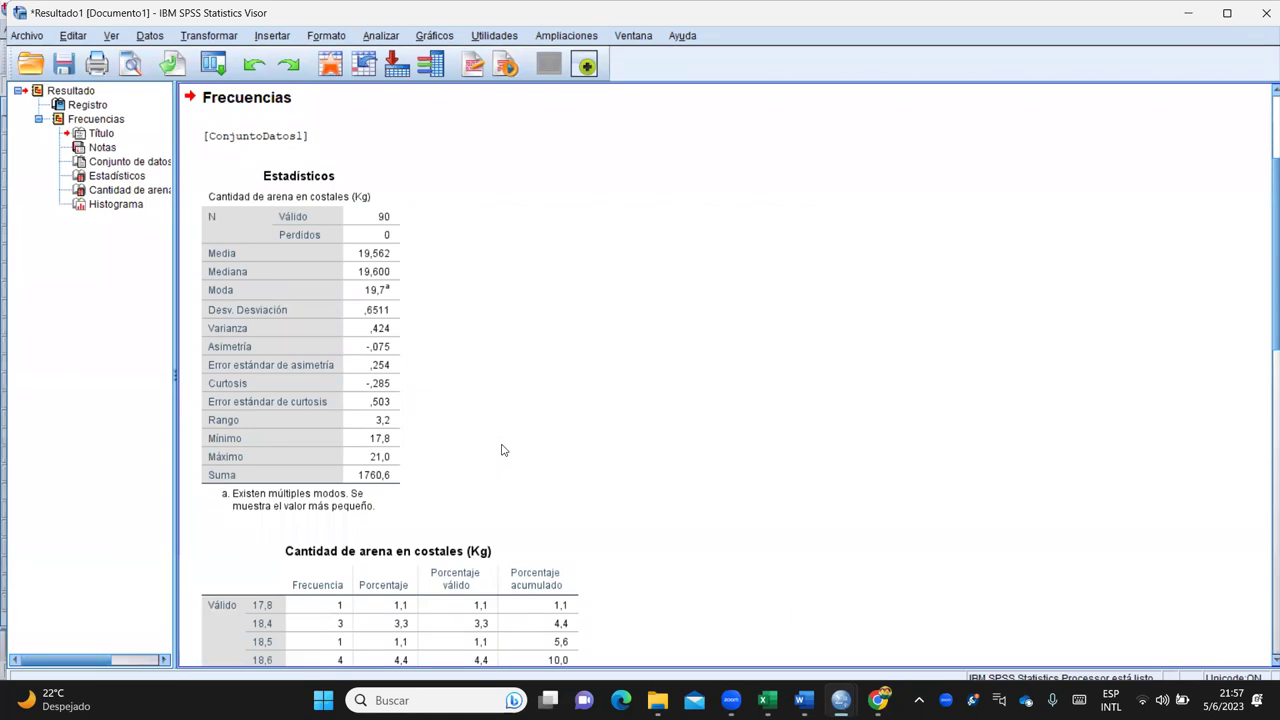
Step: Review the Frecuencias output, covering the Estadísticos table, the frequency table and the histogram
{"action": "scroll", "coordinate": [569, 334], "scroll_direction": "down", "scroll_amount": 10}
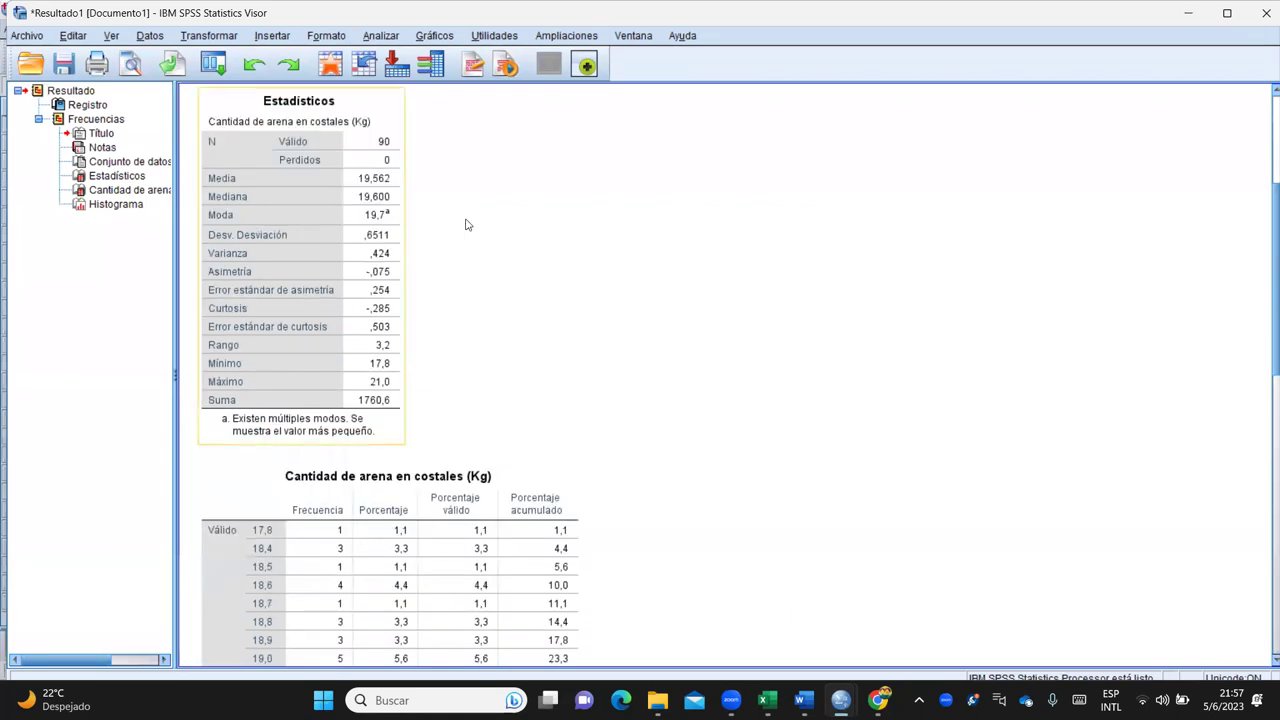
{"action": "scroll", "coordinate": [553, 293], "scroll_direction": "down", "scroll_amount": 3}
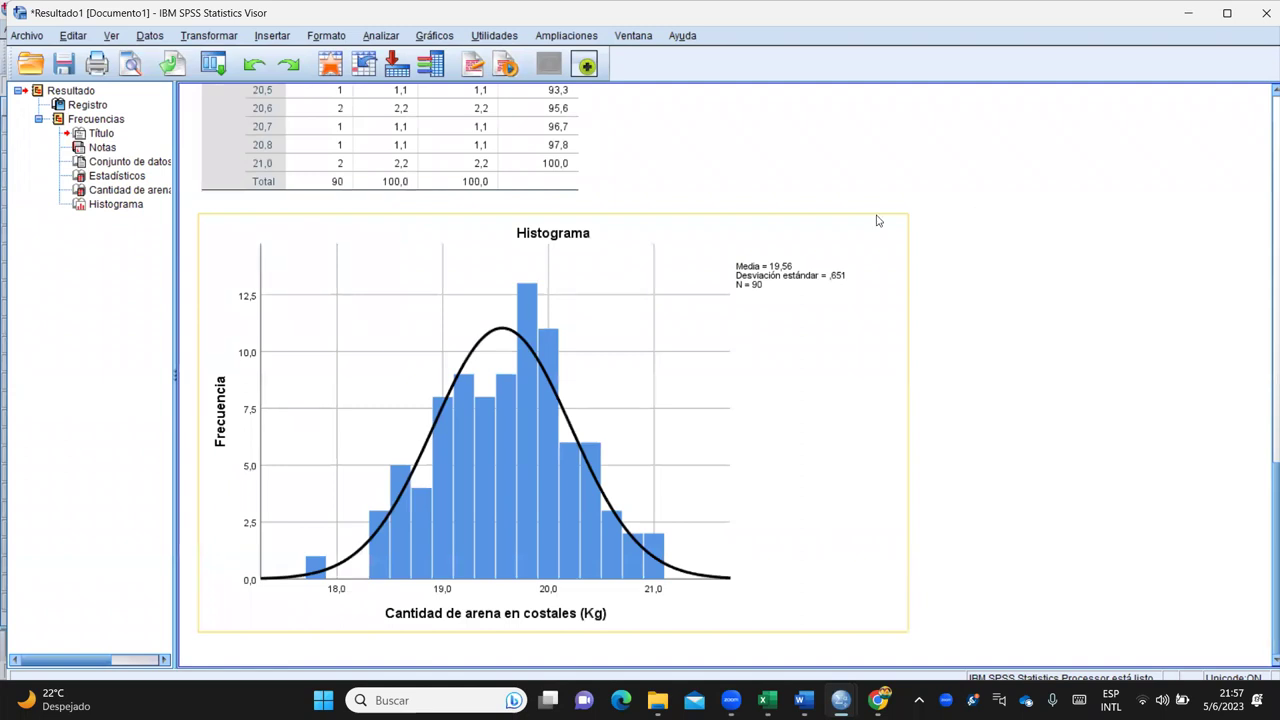
{"action": "scroll", "coordinate": [501, 278], "scroll_direction": "up", "scroll_amount": 15}
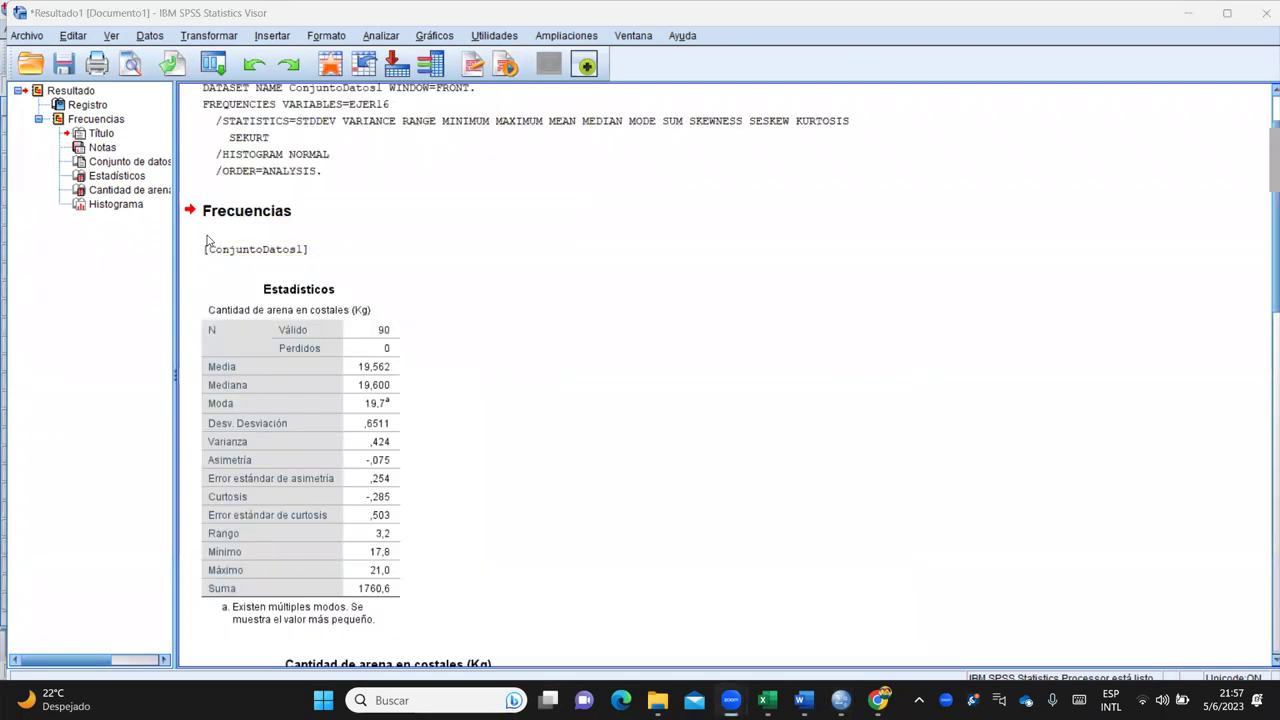
{"action": "scroll", "coordinate": [213, 238], "scroll_direction": "down", "scroll_amount": 1}
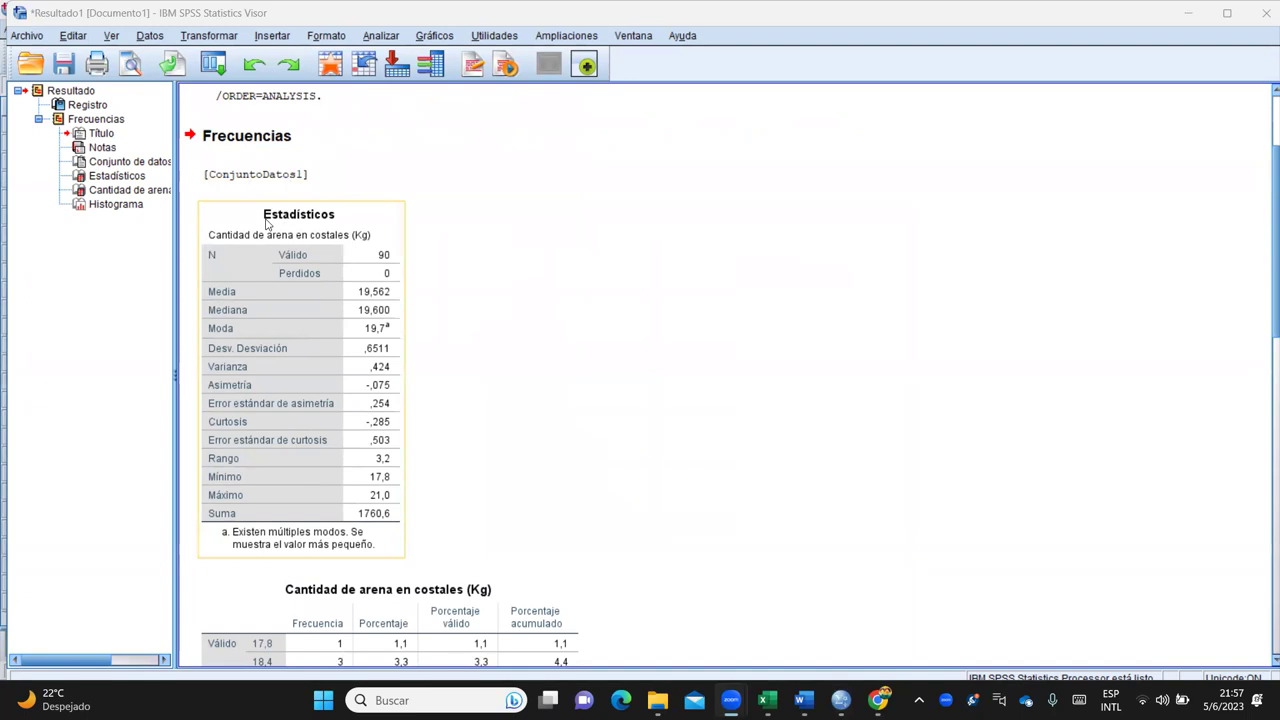
{"action": "scroll", "coordinate": [266, 285], "scroll_direction": "down", "scroll_amount": 1}
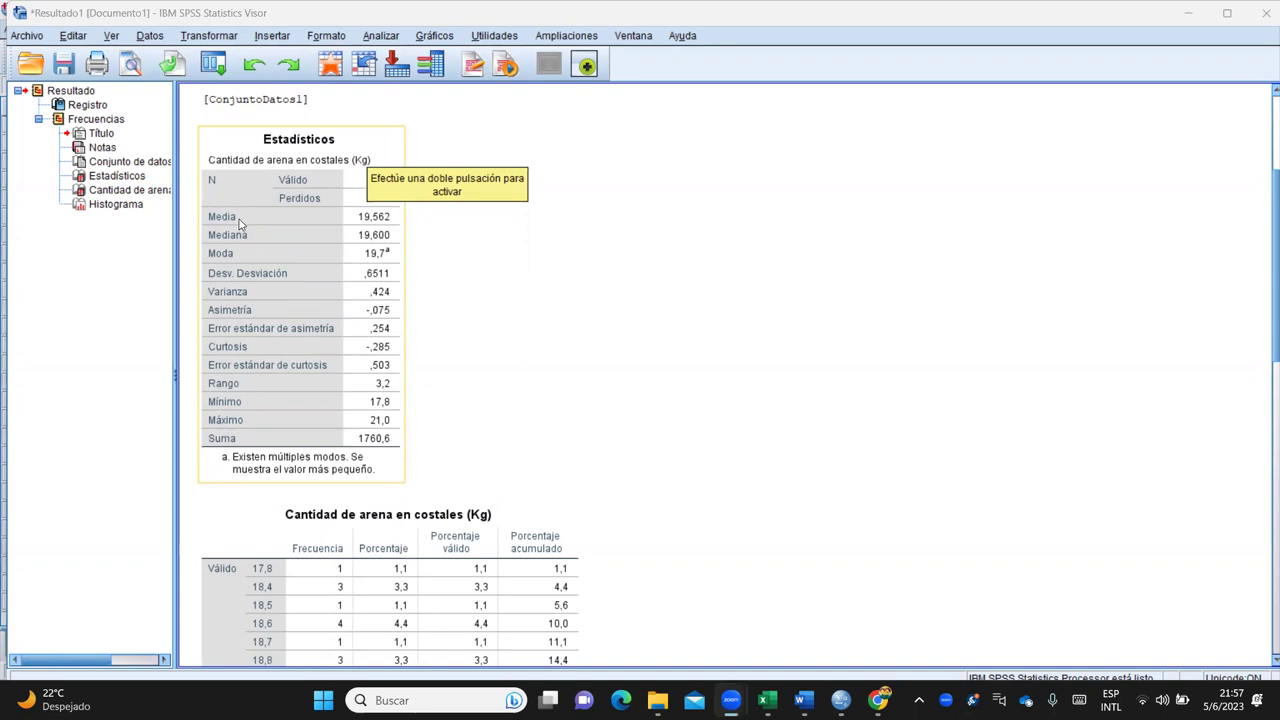
{"action": "scroll", "coordinate": [240, 225], "scroll_direction": "down", "scroll_amount": 1}
{"action": "scroll", "coordinate": [262, 290], "scroll_direction": "down", "scroll_amount": 3}
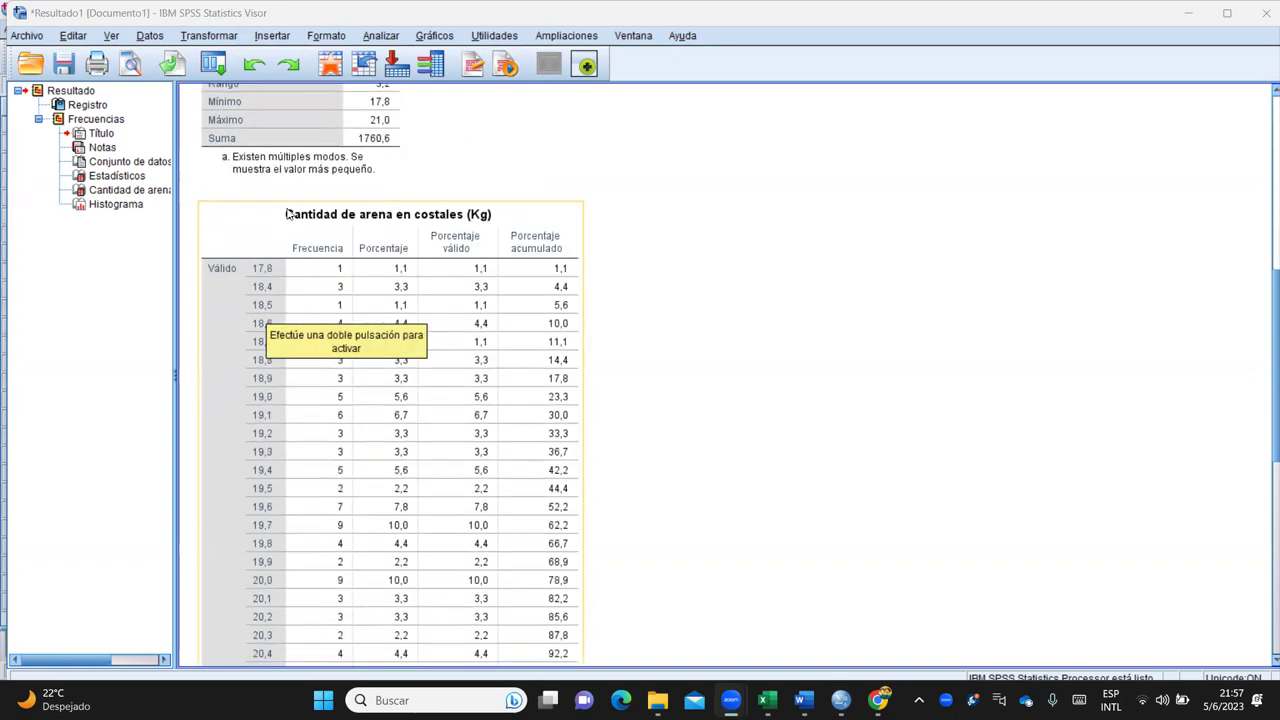
{"action": "scroll", "coordinate": [320, 230], "scroll_direction": "down", "scroll_amount": 2}
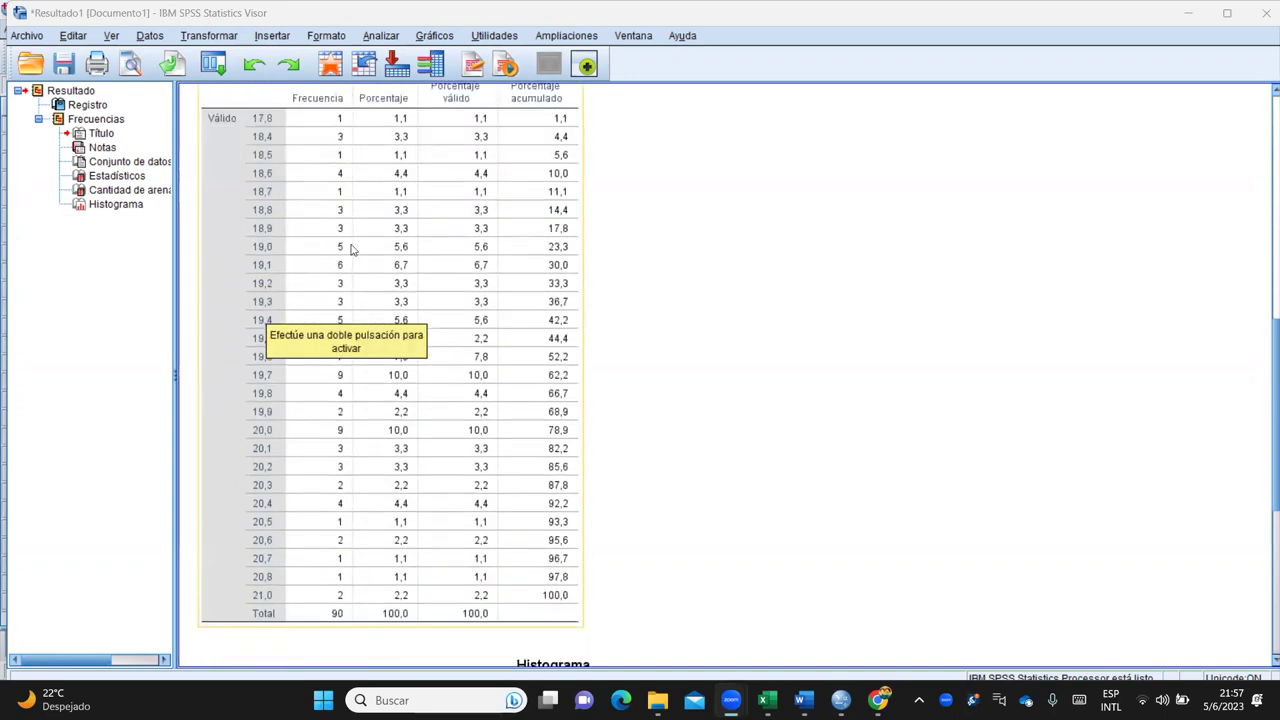
{"action": "scroll", "coordinate": [351, 249], "scroll_direction": "up", "scroll_amount": 1}
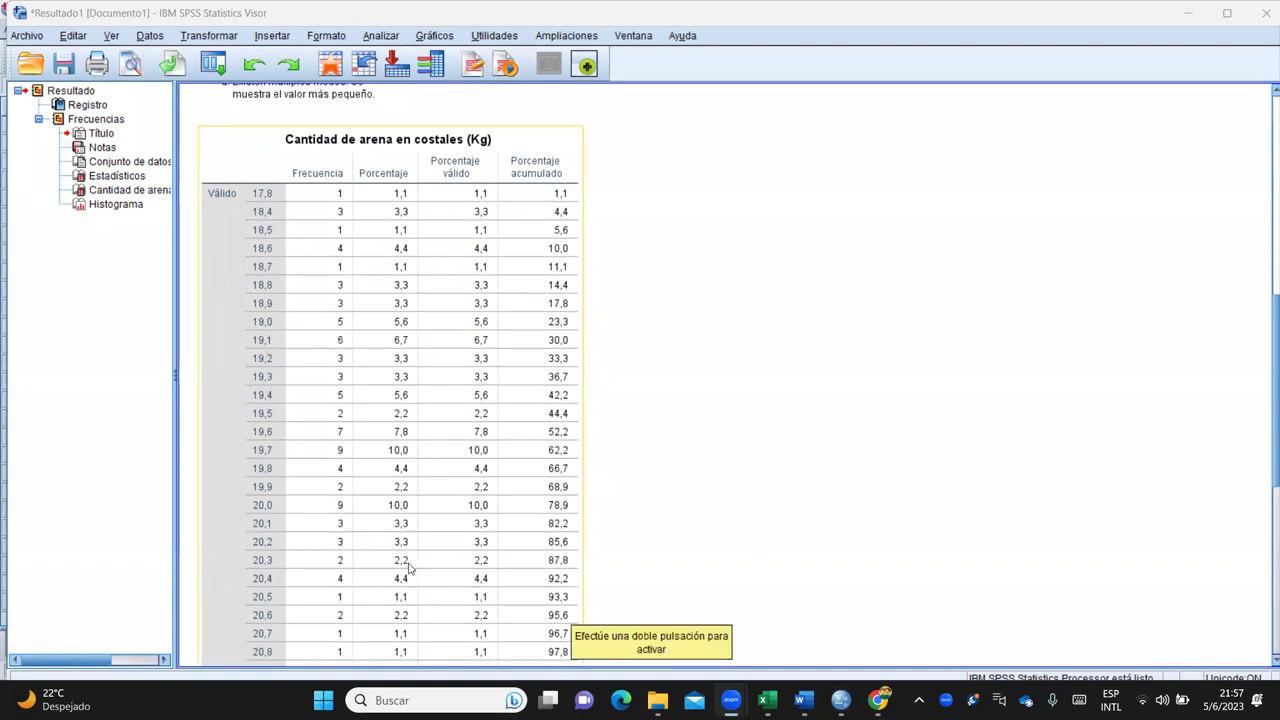
{"action": "scroll", "coordinate": [410, 401], "scroll_direction": "up", "scroll_amount": 5}
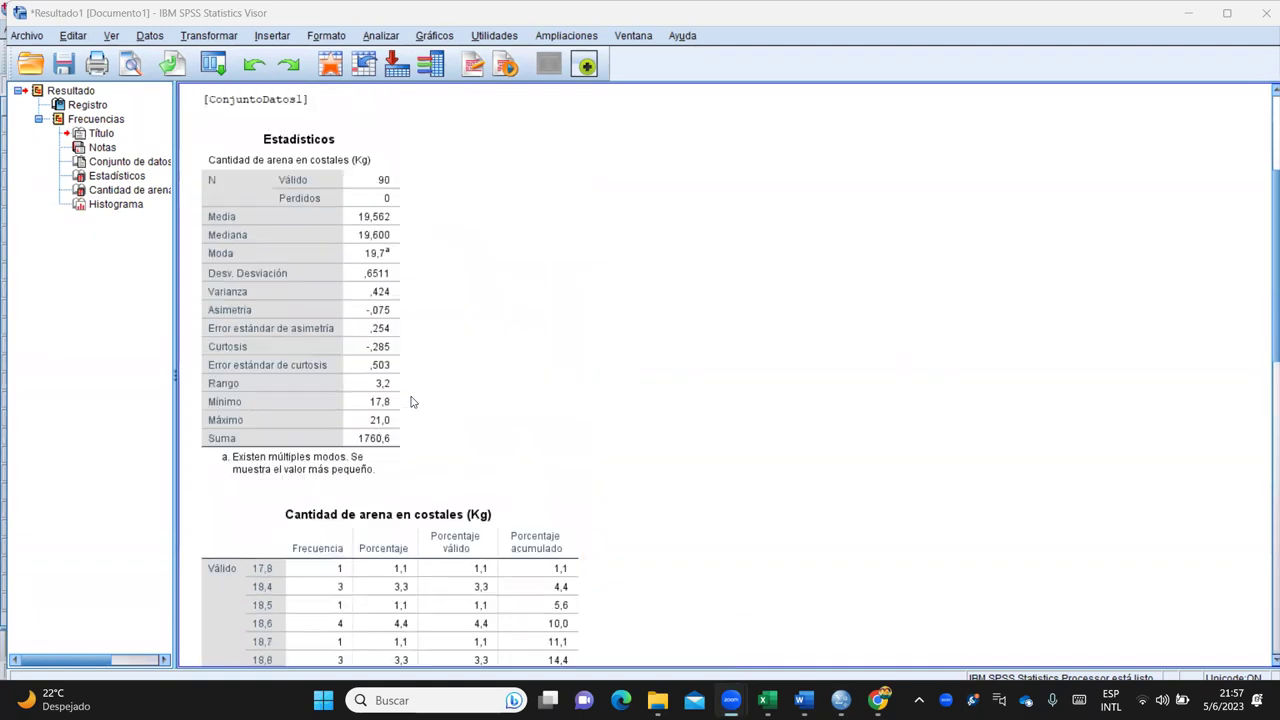
Step: Examine the Moda and its footnote in the Estadísticos table against the most frequent weights in the frequency table and the histogram
{"action": "scroll", "coordinate": [458, 350], "scroll_direction": "up", "scroll_amount": 2}
{"action": "scroll", "coordinate": [458, 355], "scroll_direction": "down", "scroll_amount": 1}
{"action": "left_click", "coordinate": [299, 355]}
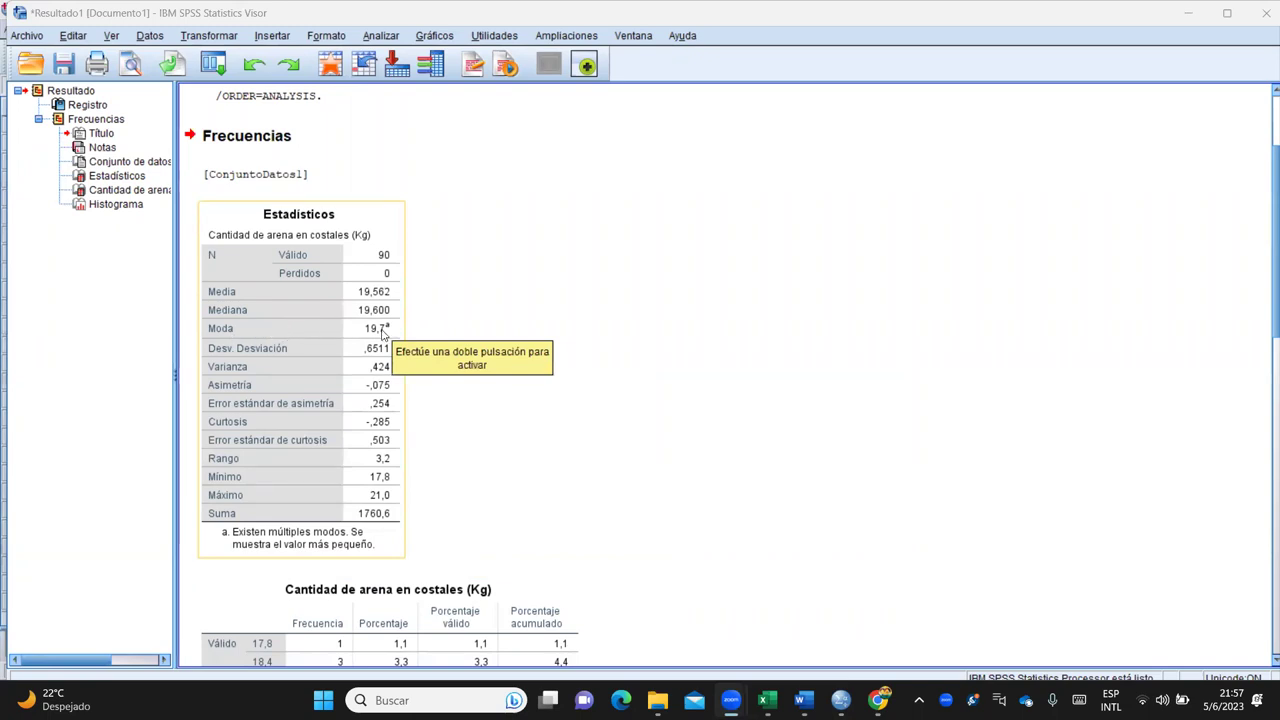
{"action": "scroll", "coordinate": [381, 333], "scroll_direction": "down", "scroll_amount": 6}
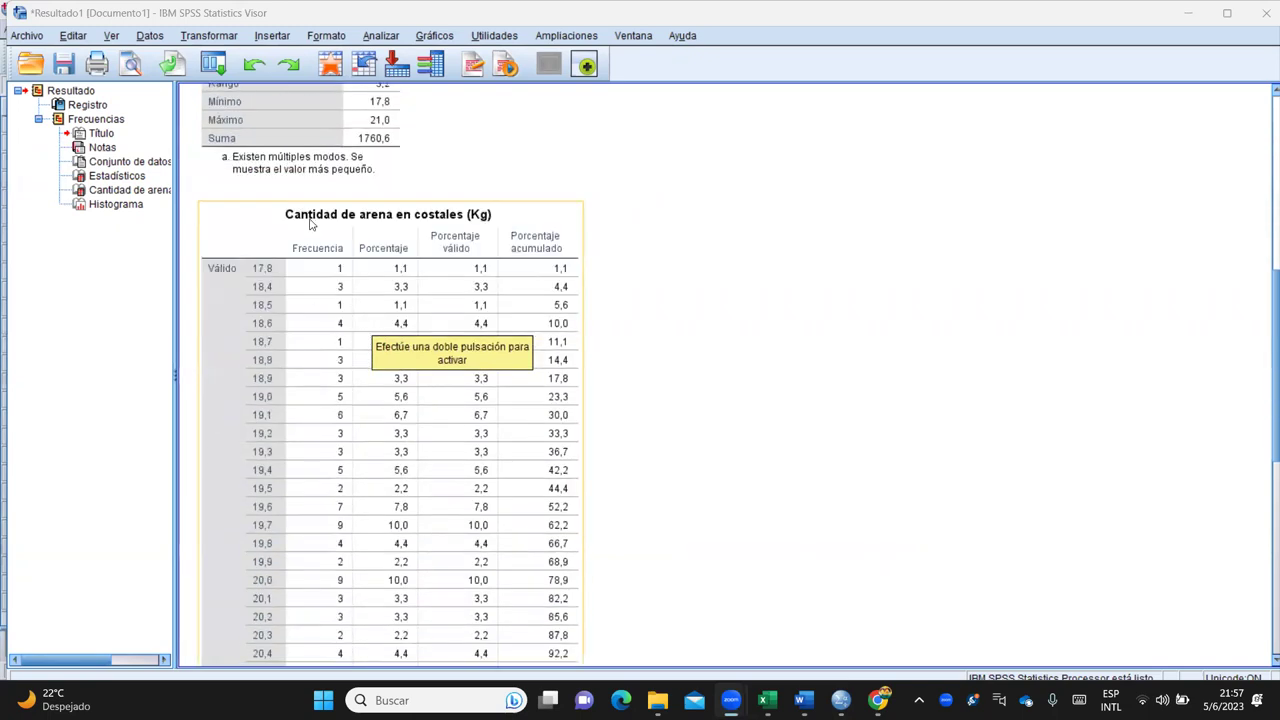
{"action": "scroll", "coordinate": [245, 420], "scroll_direction": "down", "scroll_amount": 1}
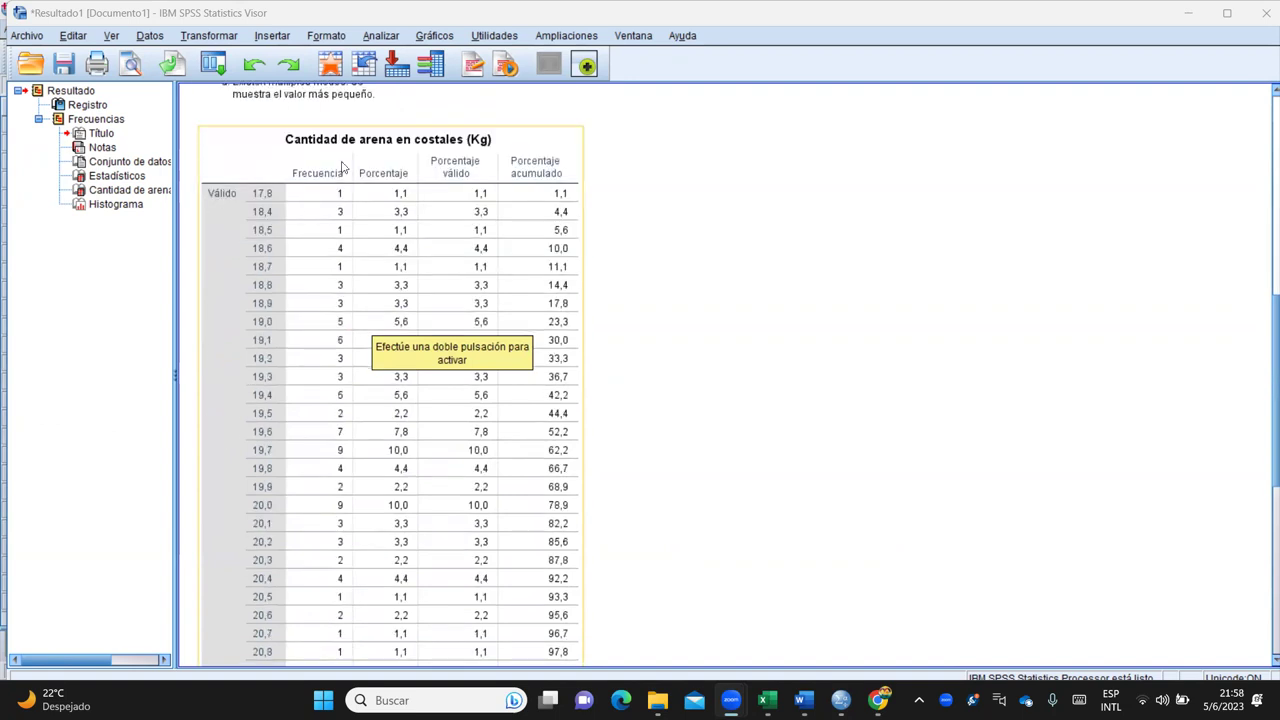
{"action": "scroll", "coordinate": [342, 175], "scroll_direction": "down", "scroll_amount": 1}
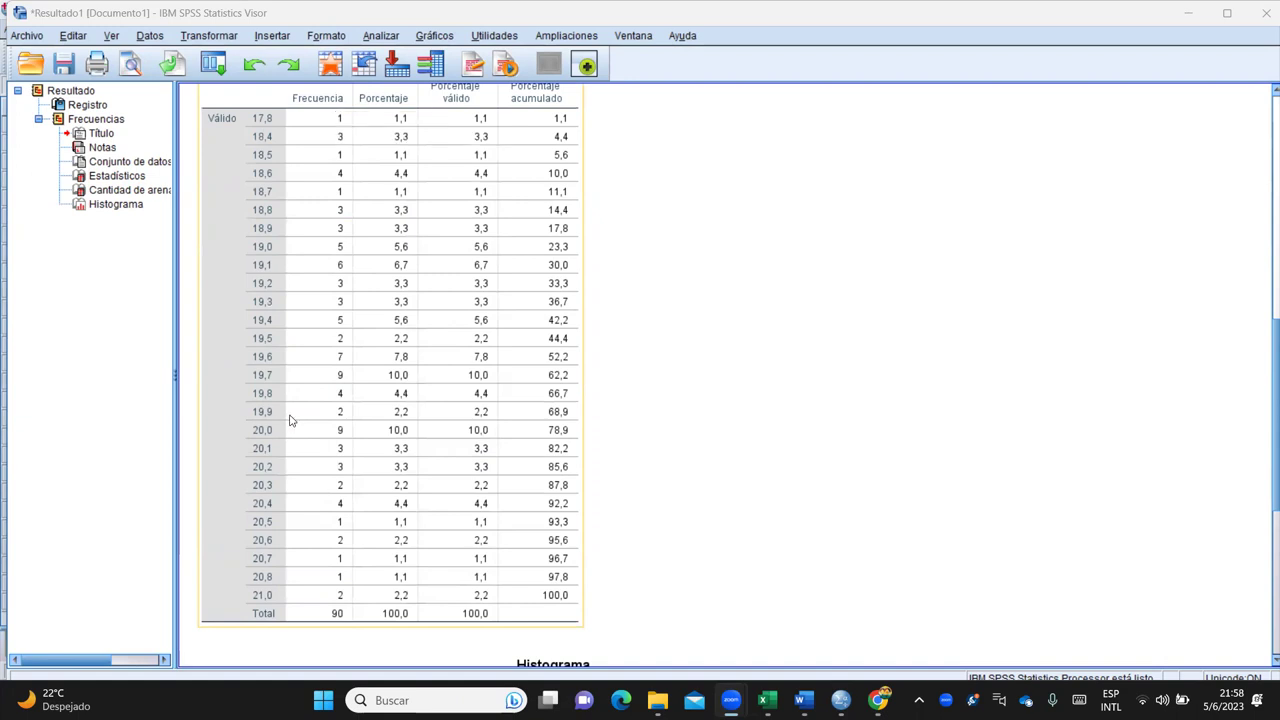
{"action": "scroll", "coordinate": [308, 430], "scroll_direction": "up", "scroll_amount": 8}
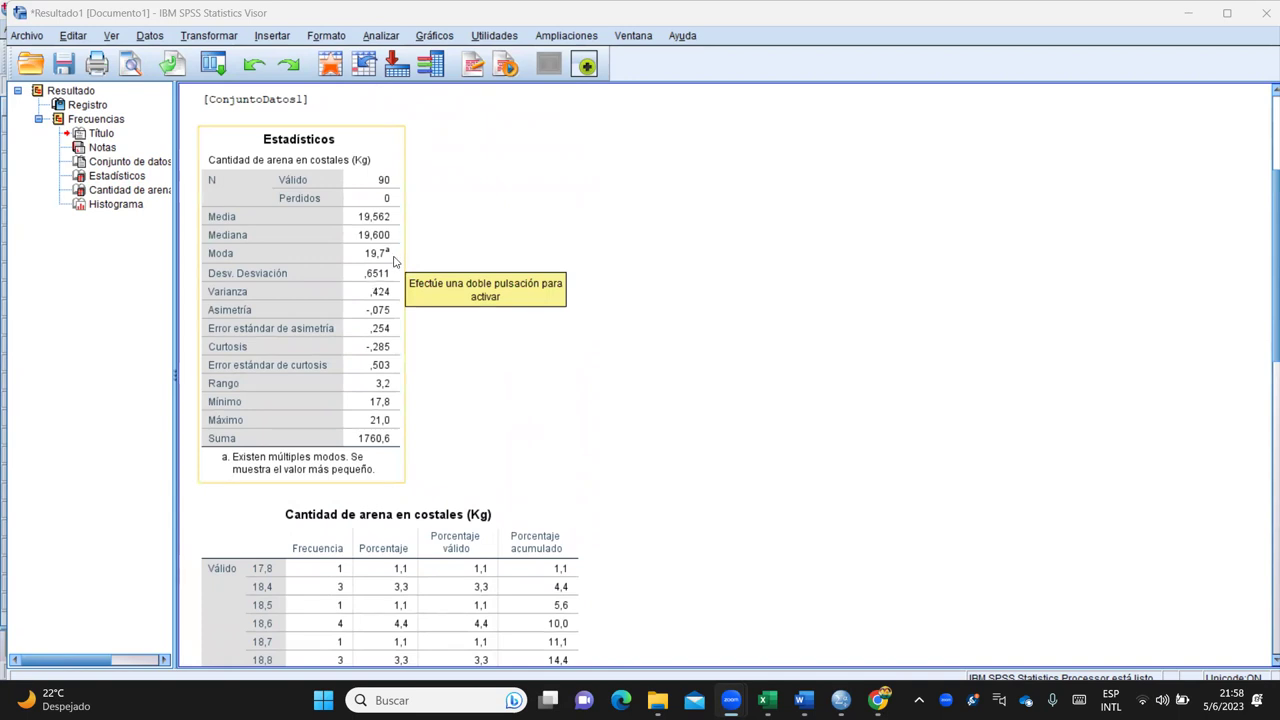
{"action": "scroll", "coordinate": [397, 265], "scroll_direction": "down", "scroll_amount": 6}
{"action": "scroll", "coordinate": [404, 292], "scroll_direction": "down", "scroll_amount": 8}
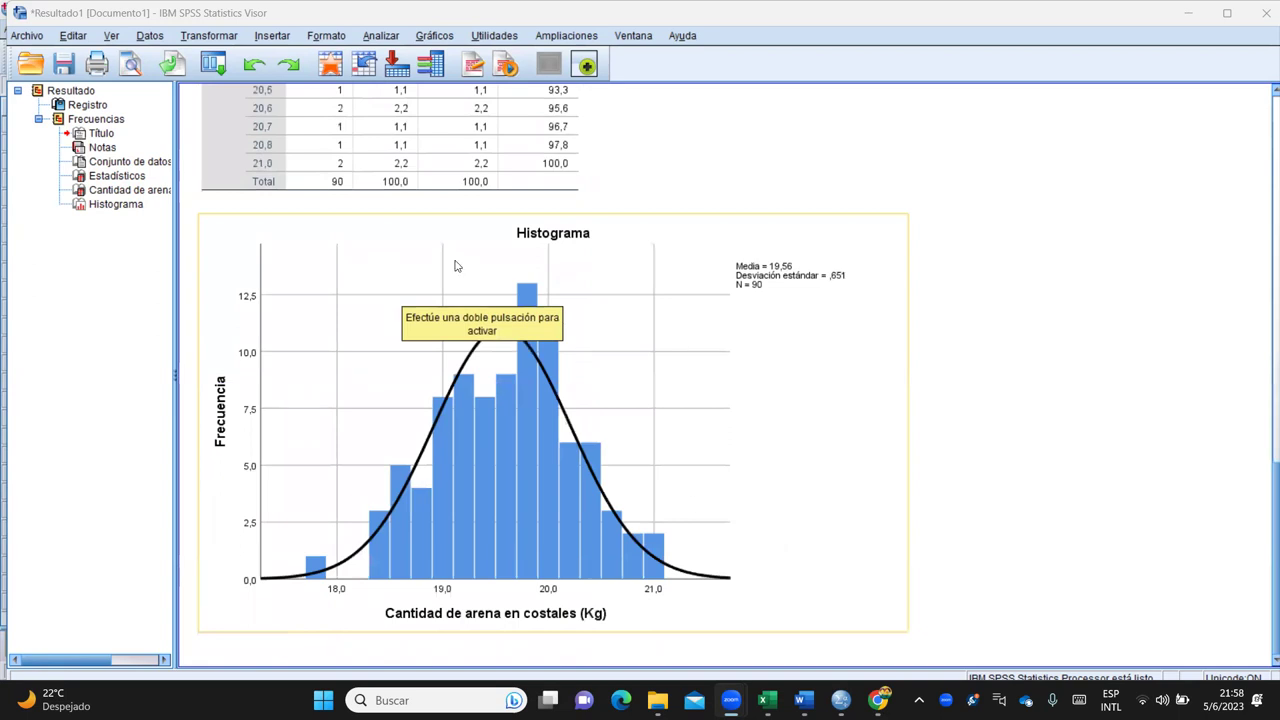
{"action": "scroll", "coordinate": [520, 440], "scroll_direction": "up", "scroll_amount": 5}
{"action": "scroll", "coordinate": [530, 446], "scroll_direction": "up", "scroll_amount": 10}
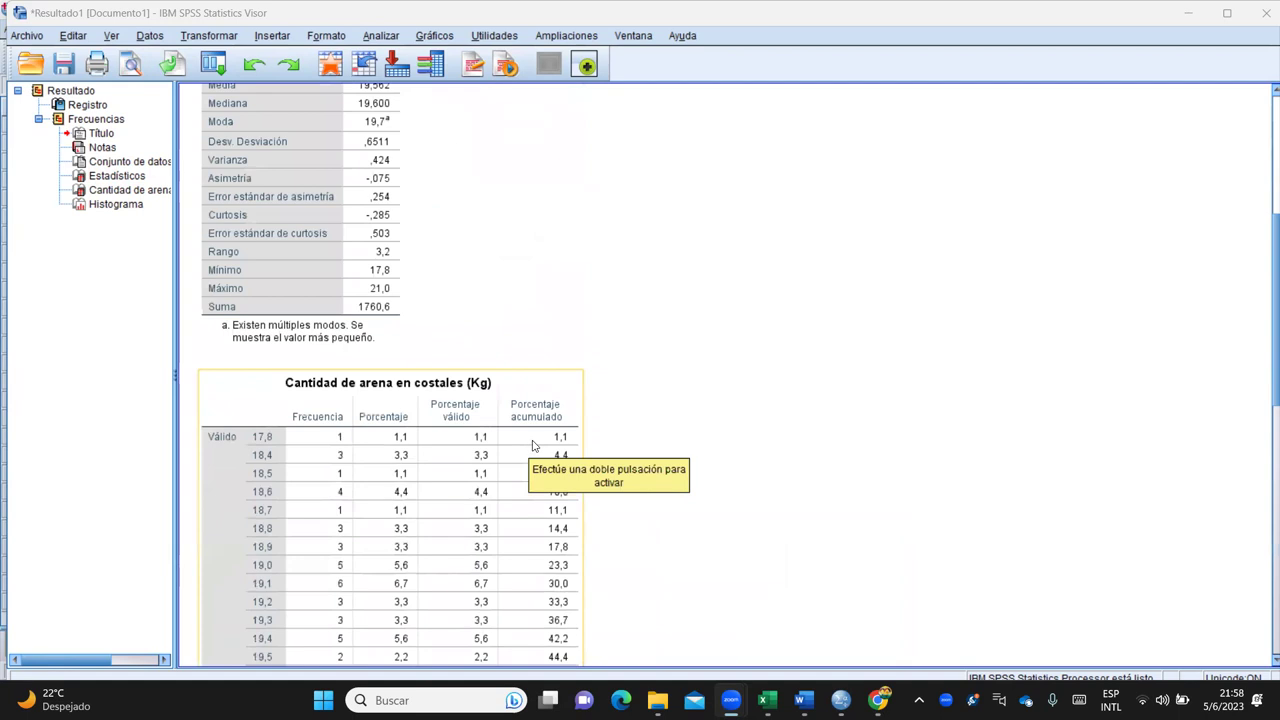
{"action": "scroll", "coordinate": [447, 397], "scroll_direction": "down", "scroll_amount": 3}
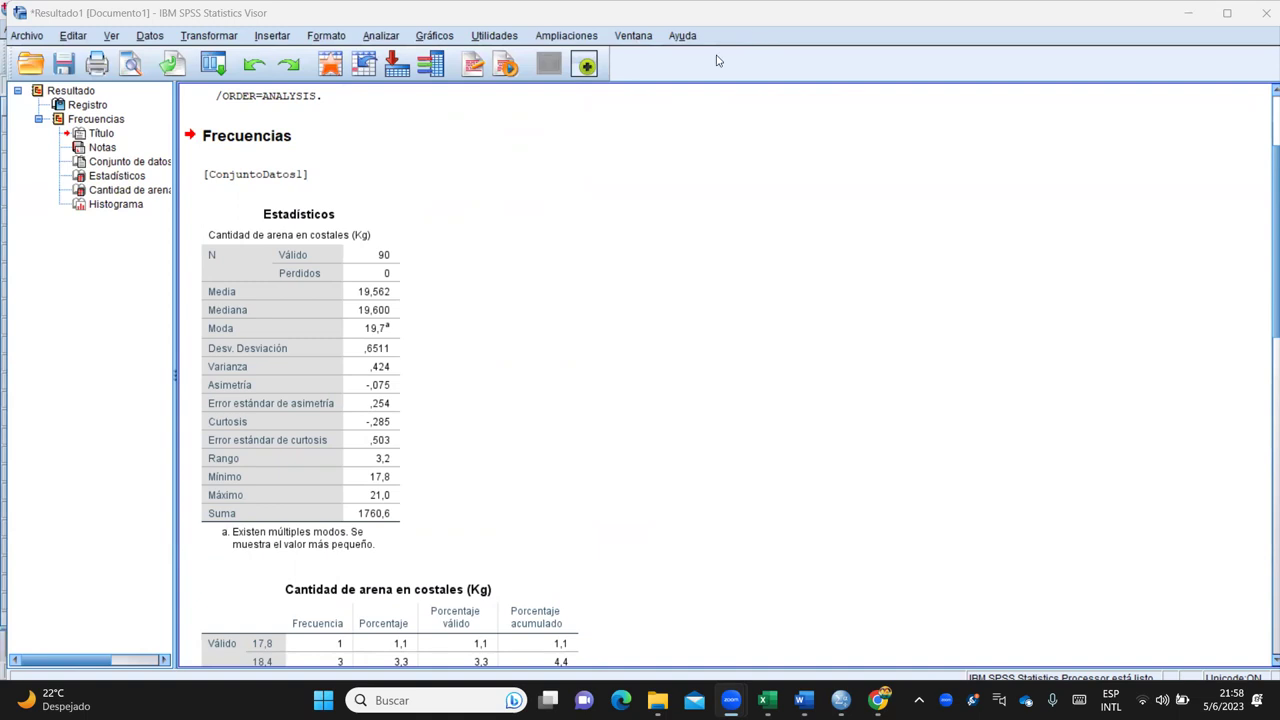
Step: Switch to the Word guide, review the central tendency procedure and go to question a) of EJERCICIO 16
{"action": "key", "text": "alt+Tab"}
{"action": "scroll", "coordinate": [534, 346], "scroll_direction": "down", "scroll_amount": 2}
{"action": "left_click_drag", "start_coordinate": [433, 195], "coordinate": [912, 557]}
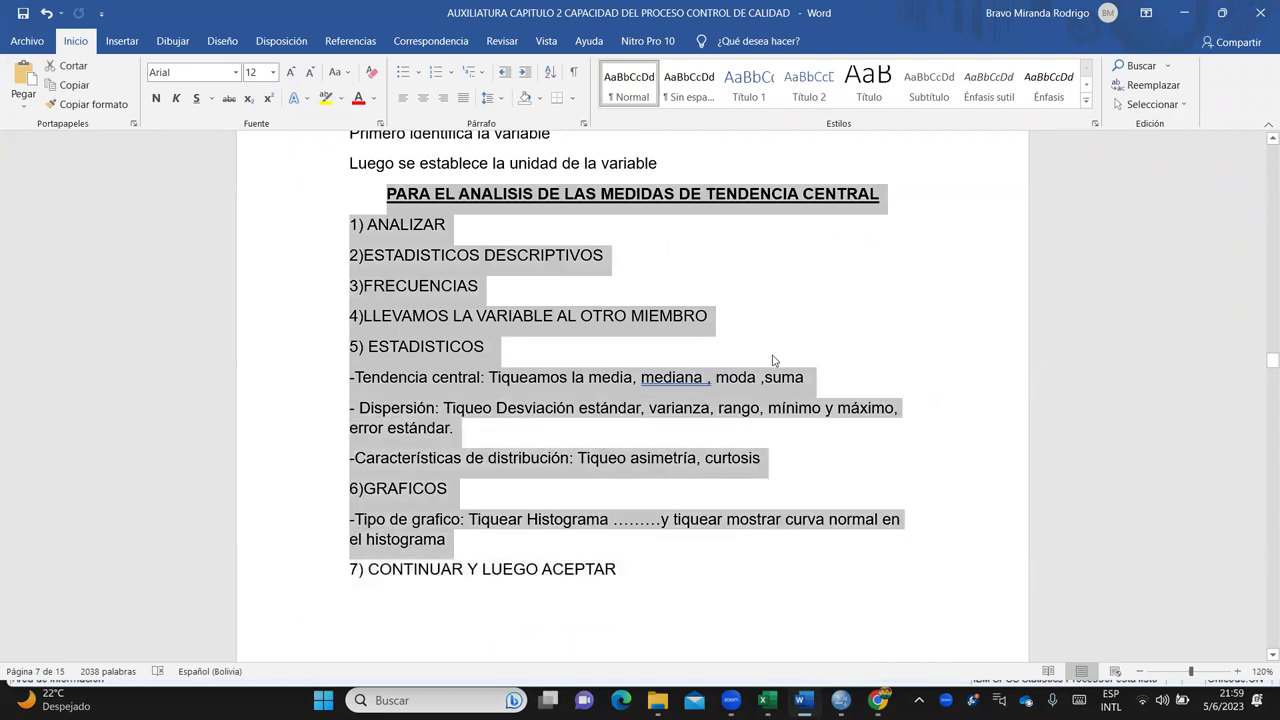
{"action": "left_click", "coordinate": [326, 163]}
{"action": "scroll", "coordinate": [624, 254], "scroll_direction": "down", "scroll_amount": 4}
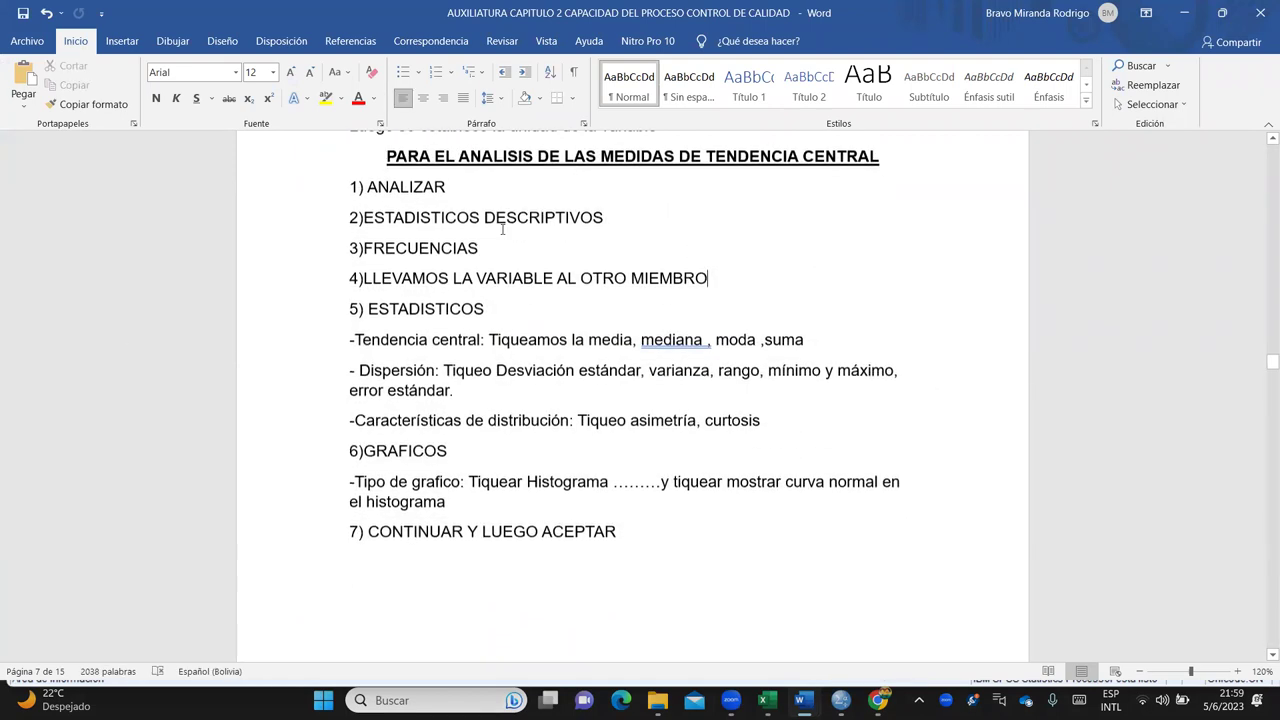
{"action": "scroll", "coordinate": [485, 251], "scroll_direction": "up", "scroll_amount": 4}
{"action": "scroll", "coordinate": [603, 266], "scroll_direction": "down", "scroll_amount": 10}
{"action": "scroll", "coordinate": [606, 265], "scroll_direction": "down", "scroll_amount": 12}
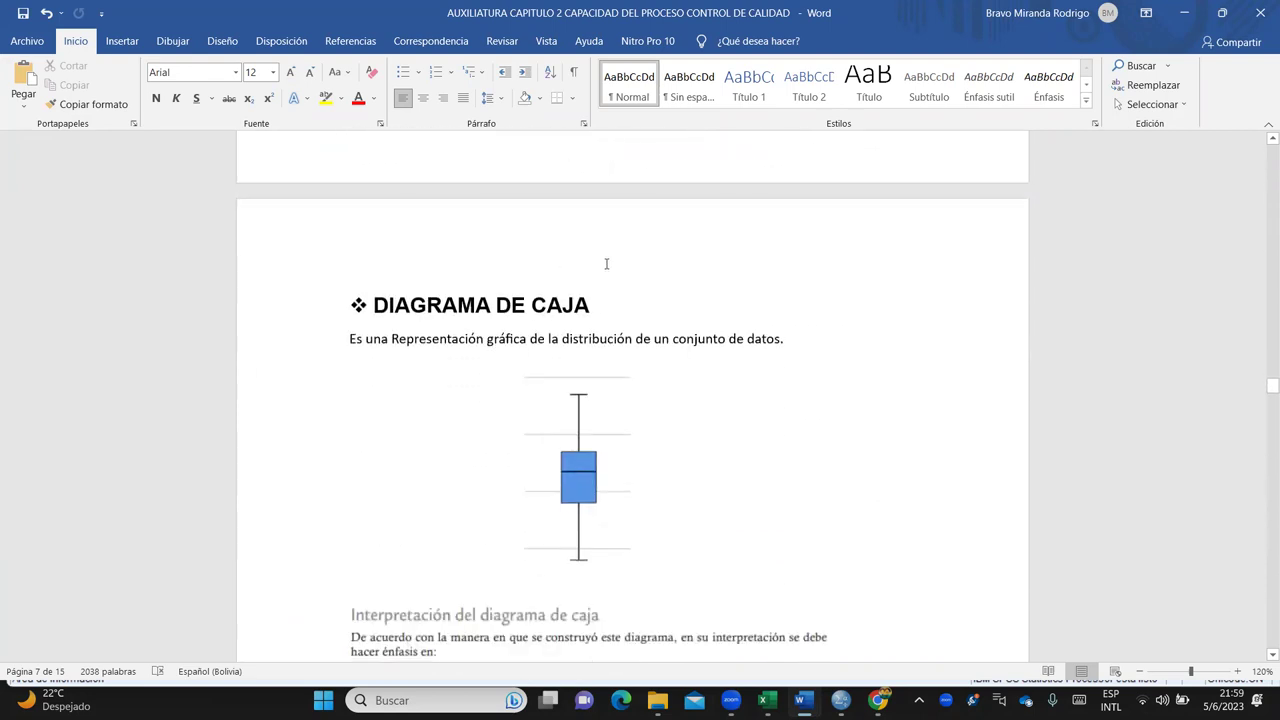
{"action": "scroll", "coordinate": [527, 420], "scroll_direction": "down", "scroll_amount": 9}
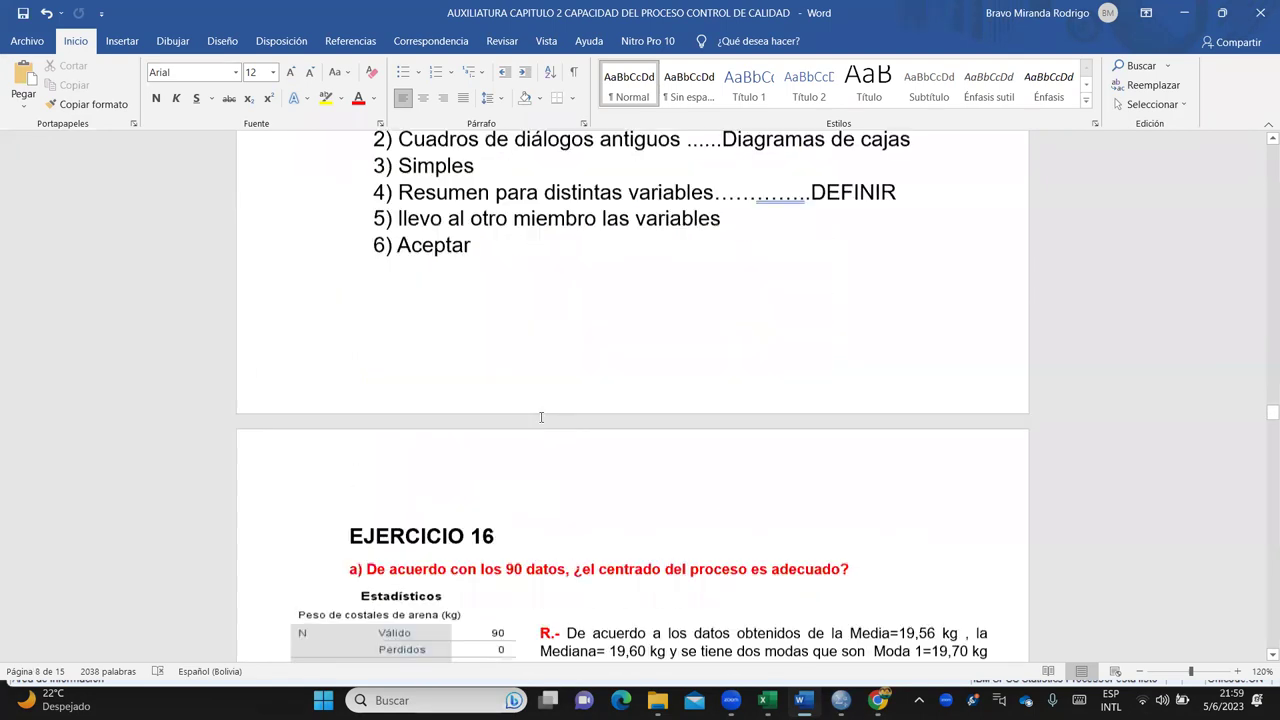
{"action": "scroll", "coordinate": [404, 335], "scroll_direction": "down", "scroll_amount": 3}
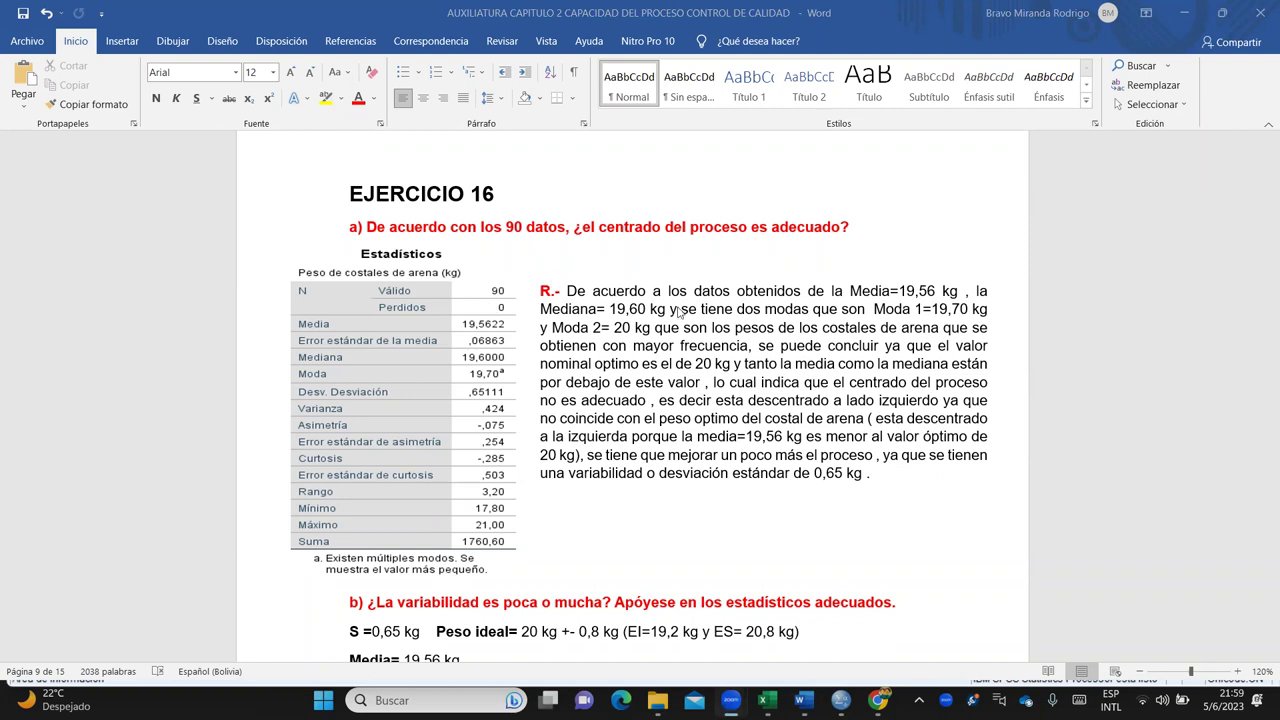
Step: Examine the Estadísticos table of question a) together with the mean, median and both modes cited in the written answer
{"action": "left_click", "coordinate": [412, 365]}
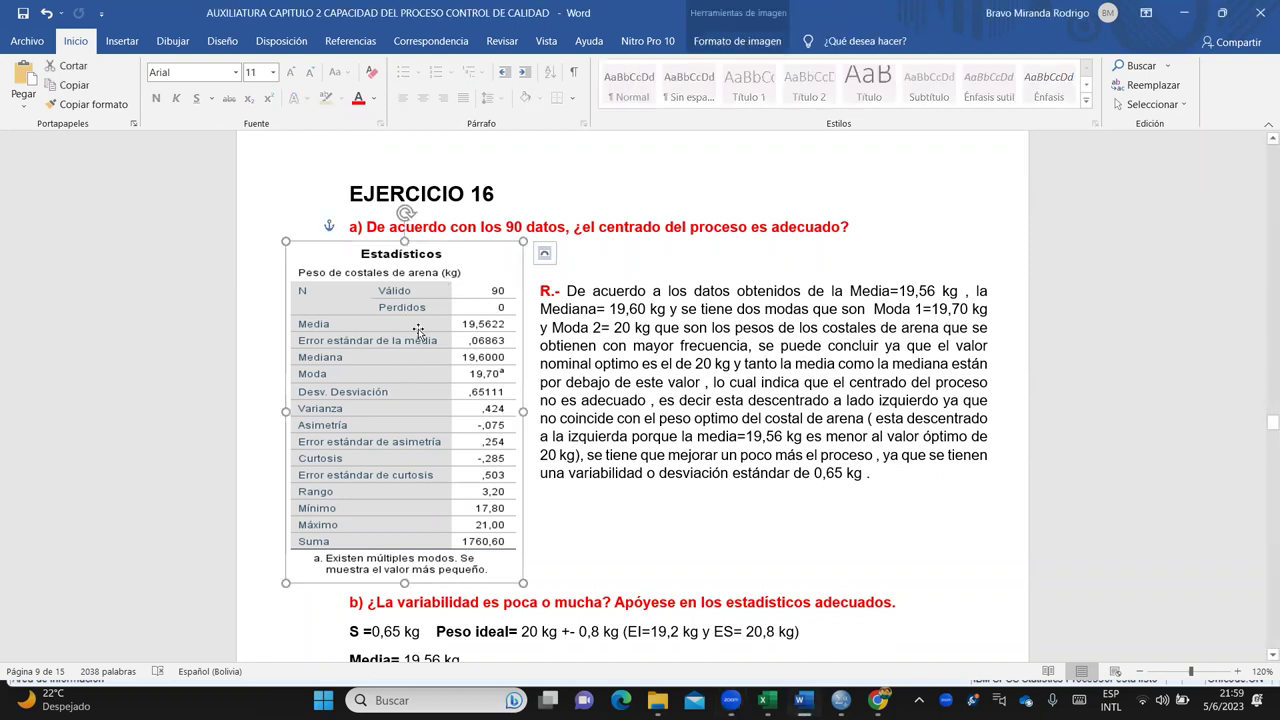
{"action": "left_click", "coordinate": [556, 473]}
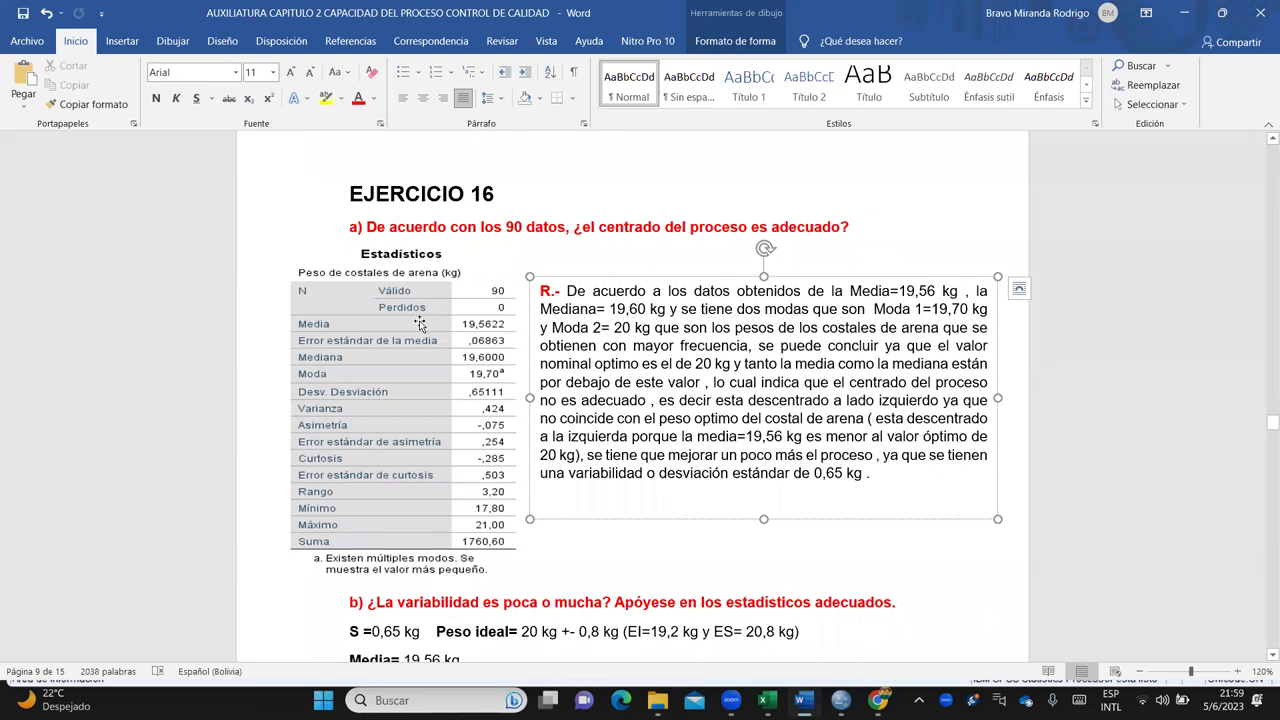
{"action": "left_click", "coordinate": [476, 495]}
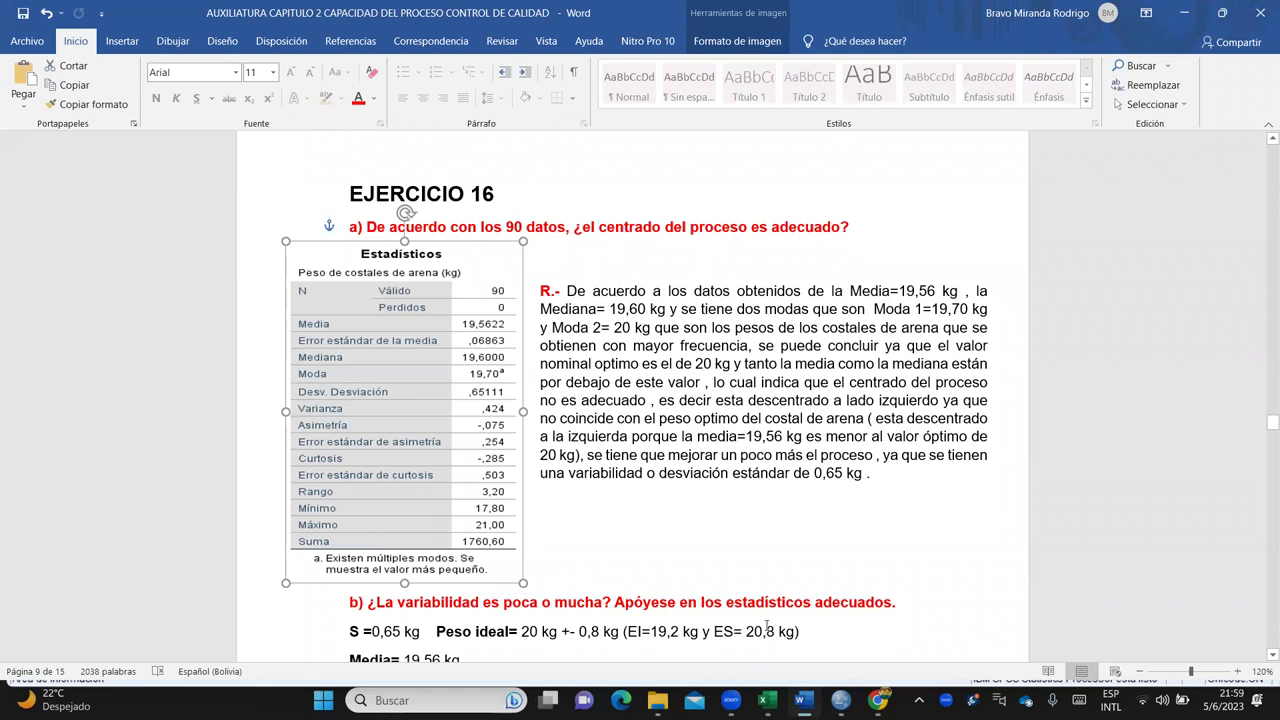
{"action": "left_click", "coordinate": [661, 289]}
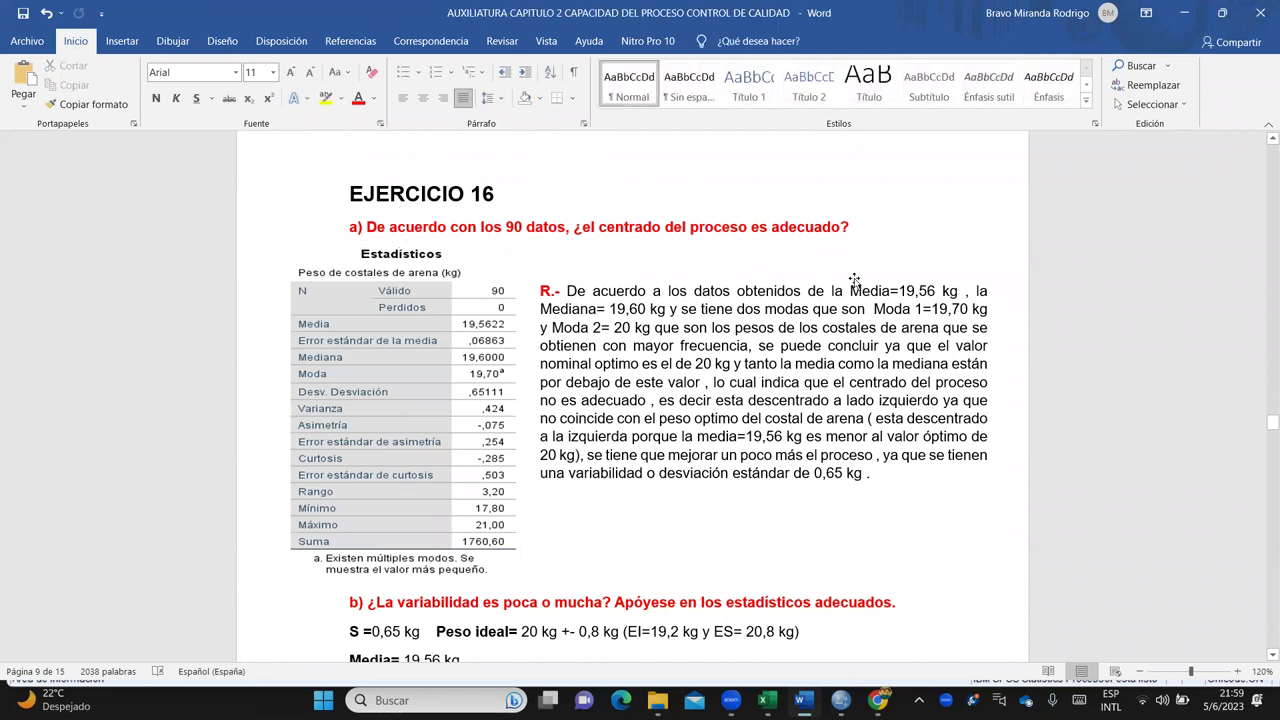
{"action": "left_click_drag", "start_coordinate": [850, 291], "coordinate": [938, 291]}
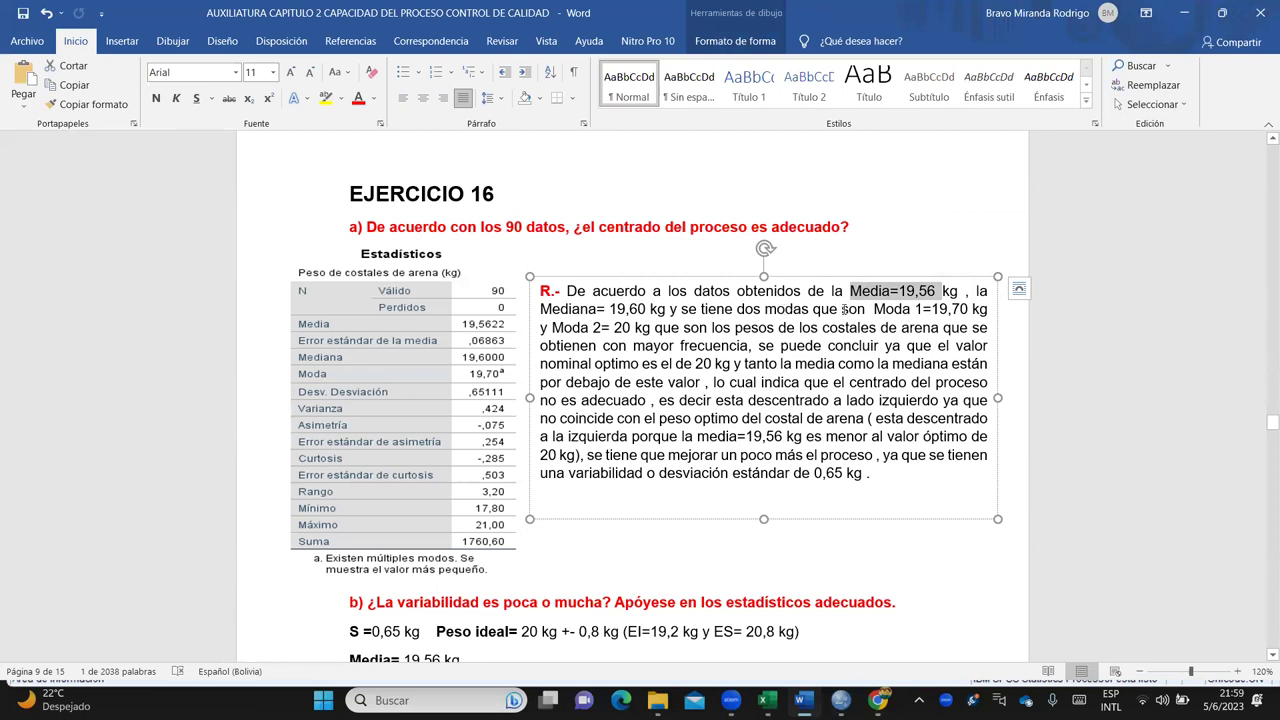
{"action": "left_click_drag", "start_coordinate": [879, 308], "coordinate": [942, 309]}
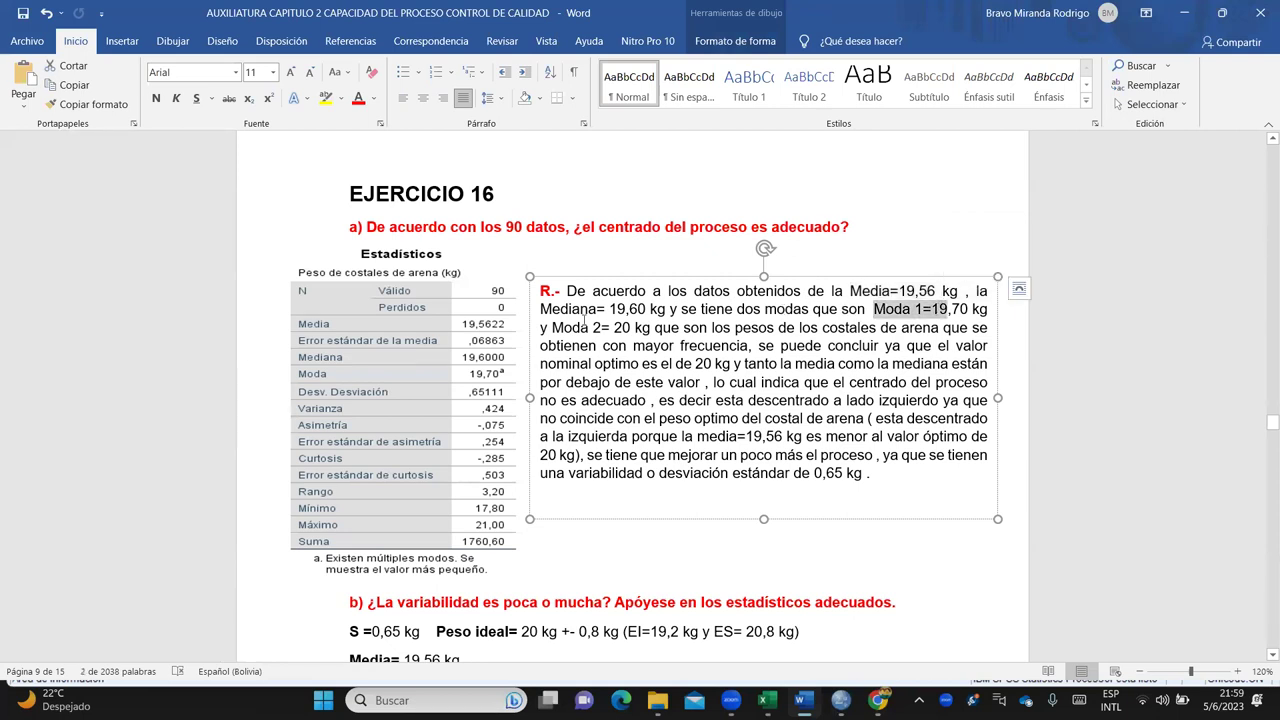
{"action": "left_click_drag", "start_coordinate": [540, 328], "coordinate": [642, 329]}
{"action": "left_click", "coordinate": [818, 328]}
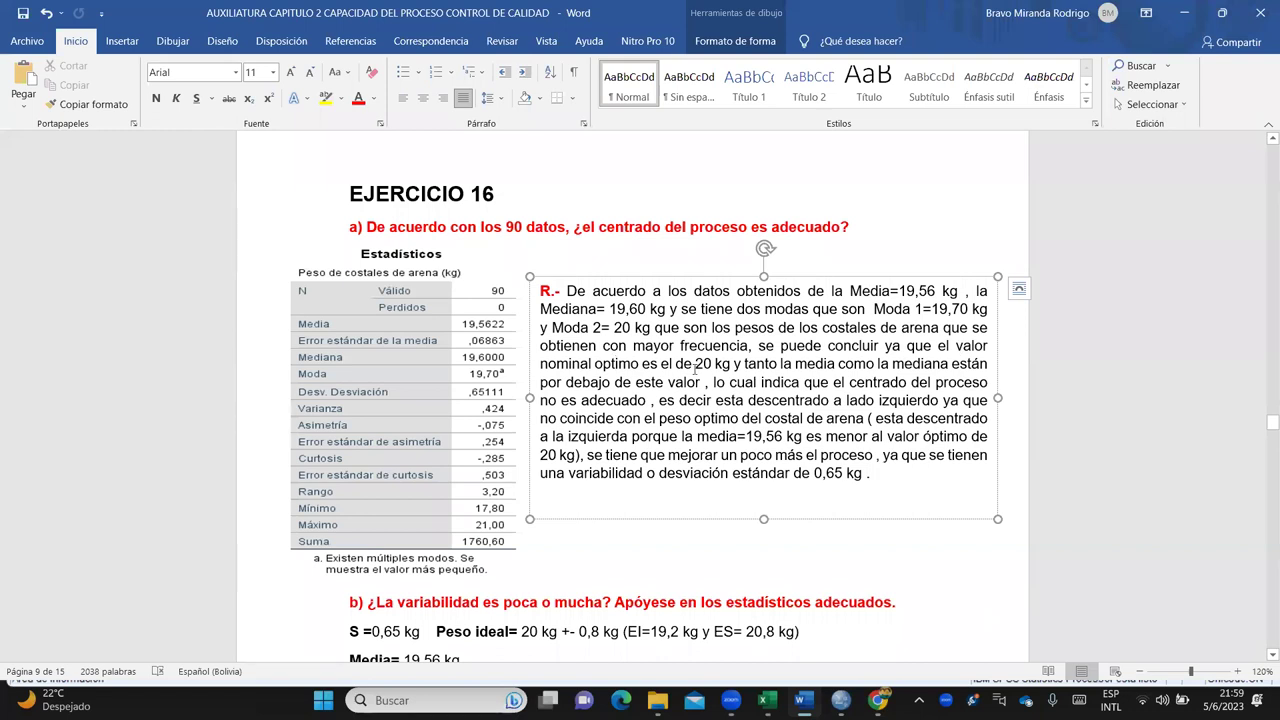
Step: Review the conclusion of answer a), from the comparison with the nominal weight to the cited standard deviation
{"action": "left_click_drag", "start_coordinate": [686, 365], "coordinate": [951, 364]}
{"action": "left_click_drag", "start_coordinate": [543, 382], "coordinate": [704, 383]}
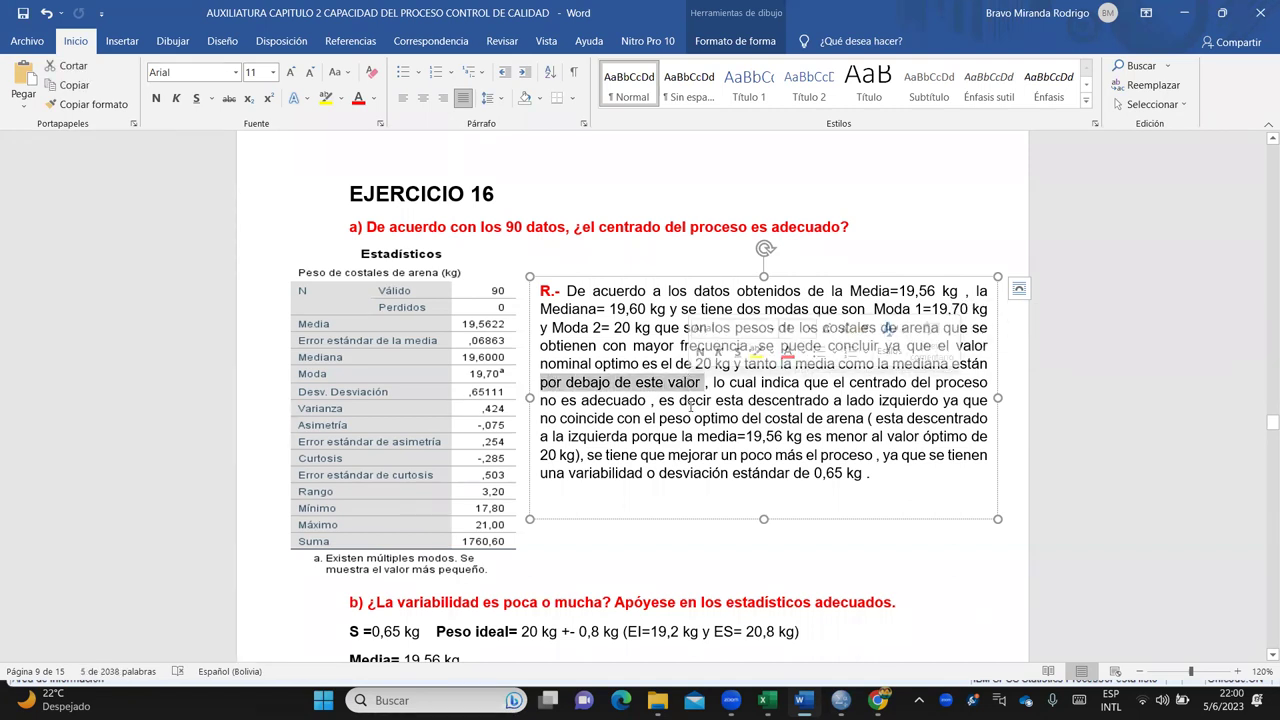
{"action": "left_click", "coordinate": [688, 402]}
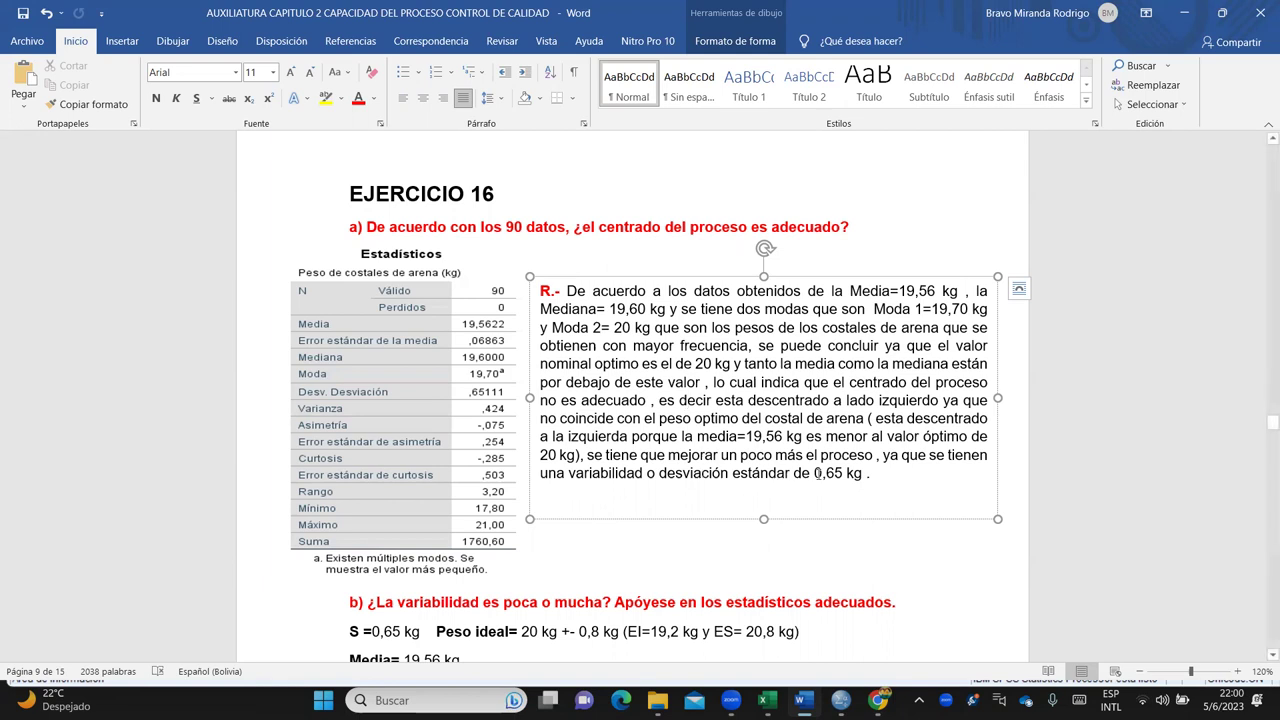
{"action": "left_click_drag", "start_coordinate": [814, 474], "coordinate": [864, 478]}
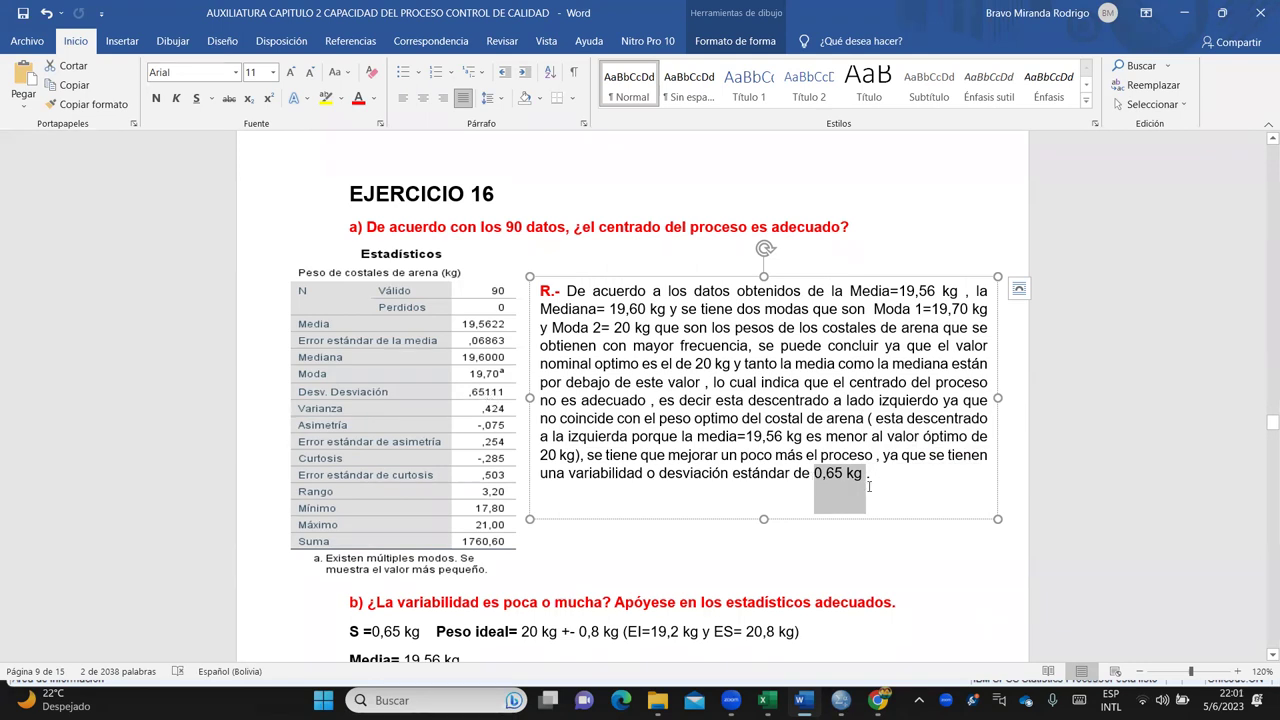
{"action": "left_click_drag", "start_coordinate": [872, 476], "coordinate": [851, 522]}
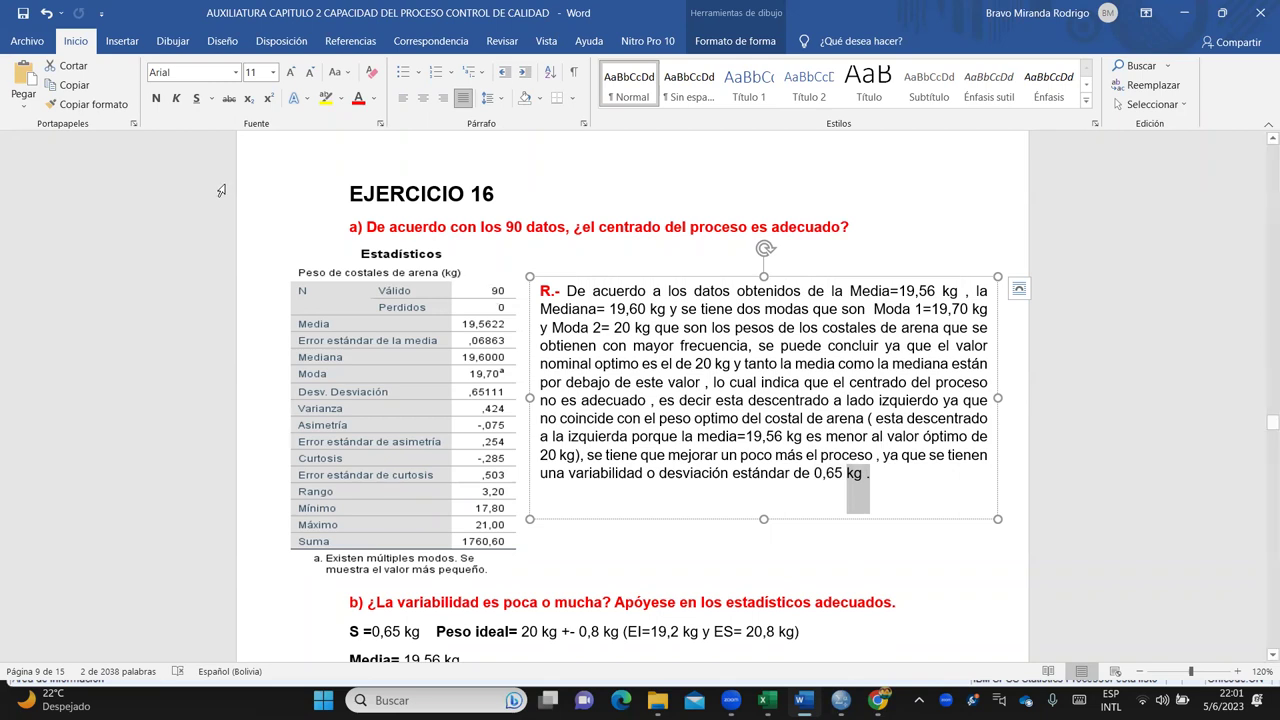
Step: Go to question b) on variability and check its S value against the Desv. Desviación in the Estadísticos table
{"action": "scroll", "coordinate": [492, 298], "scroll_direction": "down", "scroll_amount": 5}
{"action": "left_click", "coordinate": [484, 478]}
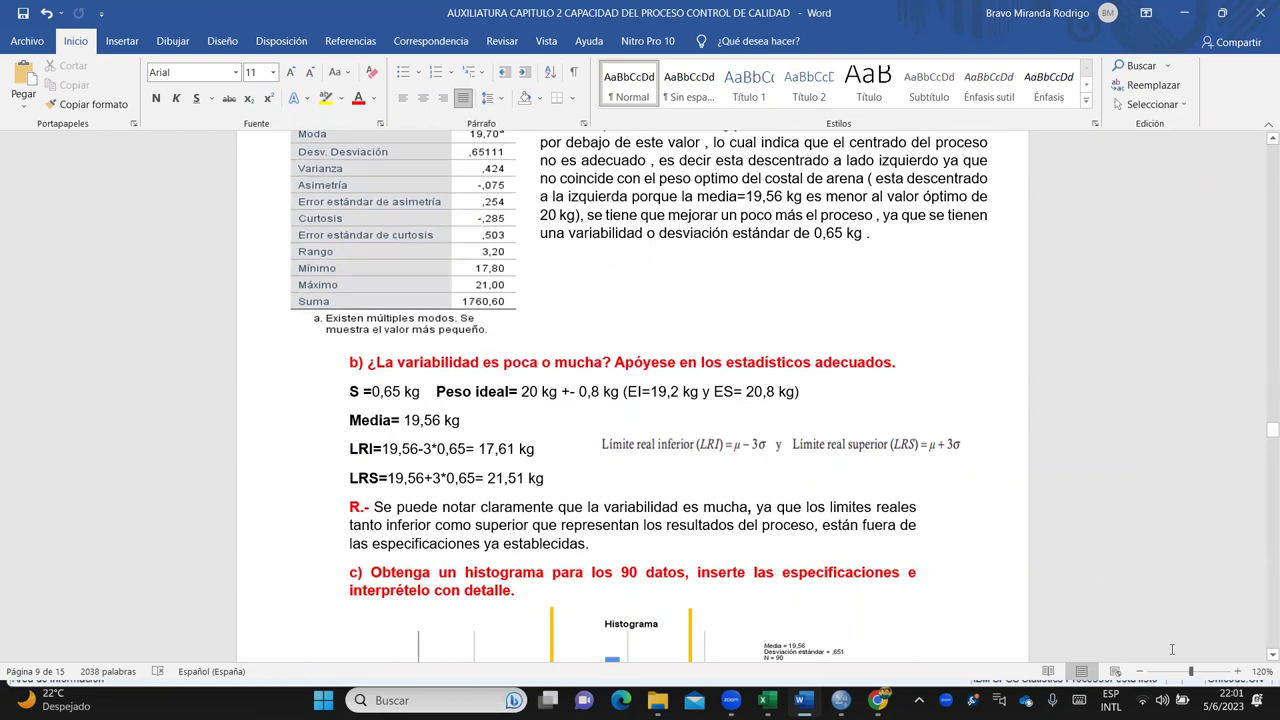
{"action": "left_click", "coordinate": [1238, 671]}
{"action": "left_click", "coordinate": [1238, 671]}
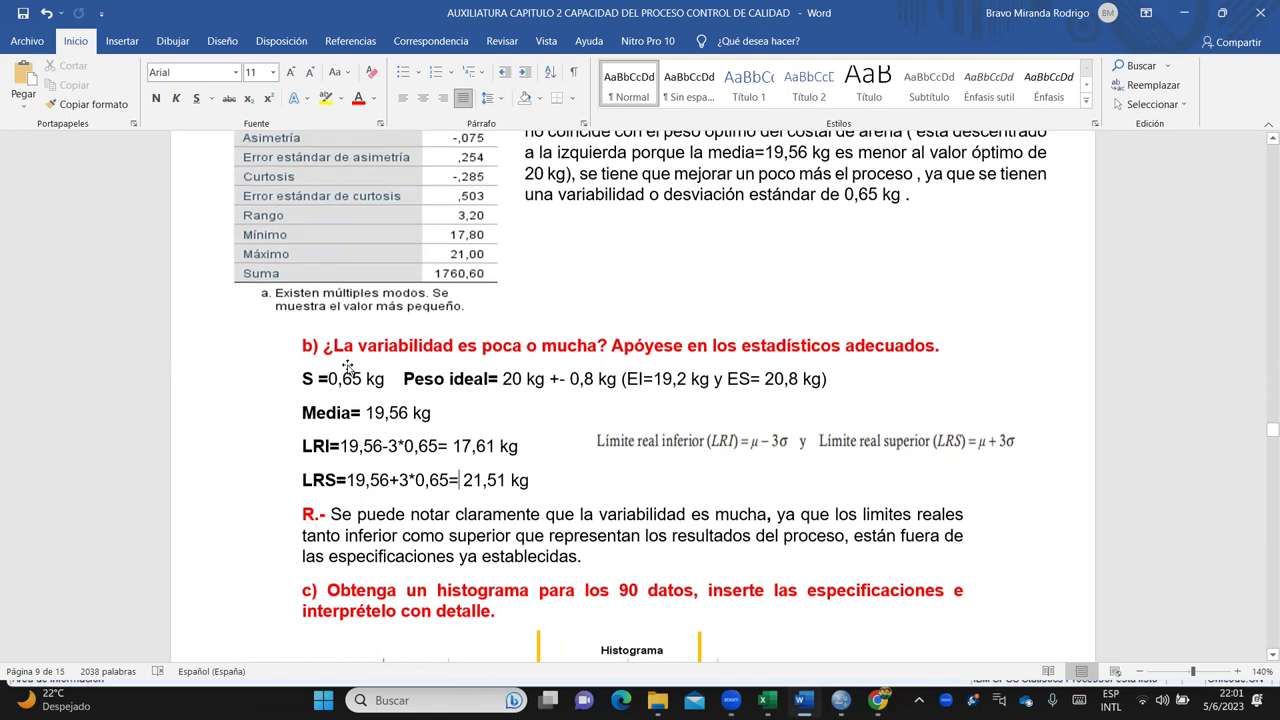
{"action": "scroll", "coordinate": [306, 382], "scroll_direction": "up", "scroll_amount": 1}
{"action": "left_click_drag", "start_coordinate": [302, 434], "coordinate": [403, 436]}
{"action": "scroll", "coordinate": [320, 197], "scroll_direction": "up", "scroll_amount": 1}
{"action": "scroll", "coordinate": [320, 197], "scroll_direction": "up", "scroll_amount": 1}
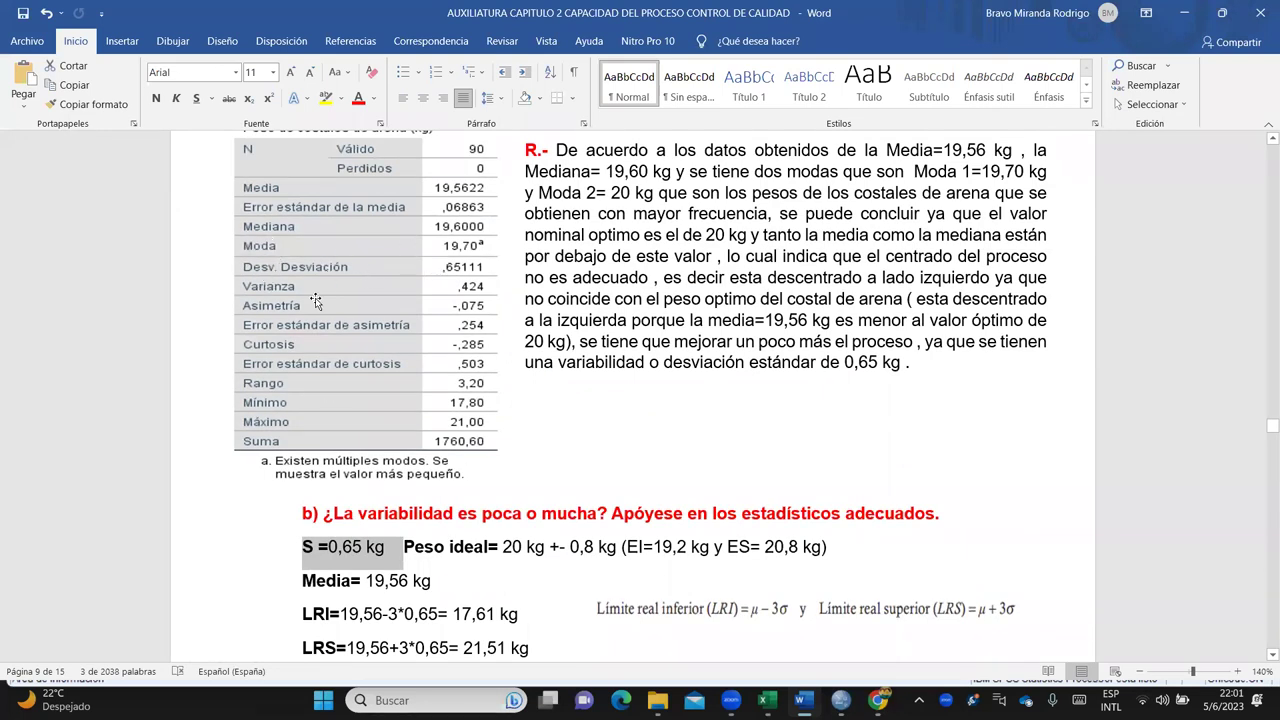
Step: Check the Peso ideal and tolerance in question b) against exercise 16's weight specification in the Chrome PDF textbook
{"action": "left_click", "coordinate": [505, 578]}
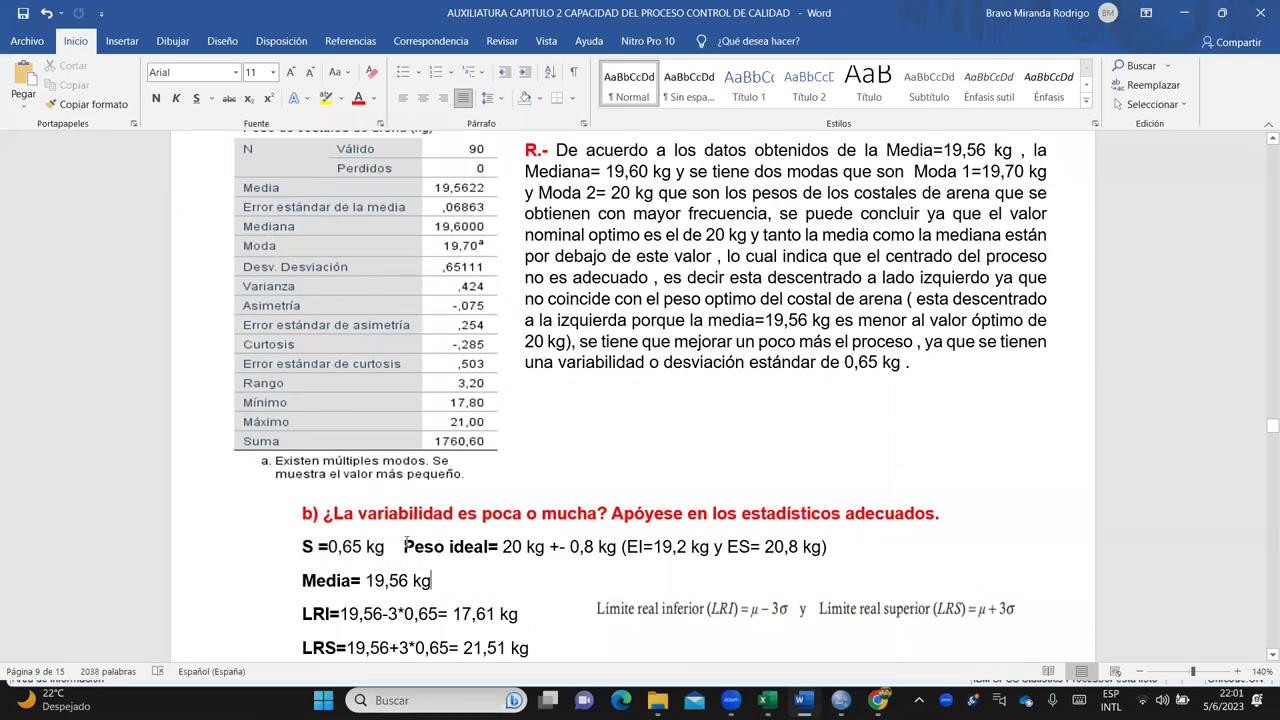
{"action": "left_click_drag", "start_coordinate": [405, 546], "coordinate": [550, 545]}
{"action": "scroll", "coordinate": [548, 543], "scroll_direction": "up", "scroll_amount": 2}
{"action": "scroll", "coordinate": [545, 537], "scroll_direction": "down", "scroll_amount": 1}
{"action": "scroll", "coordinate": [545, 537], "scroll_direction": "down", "scroll_amount": 2}
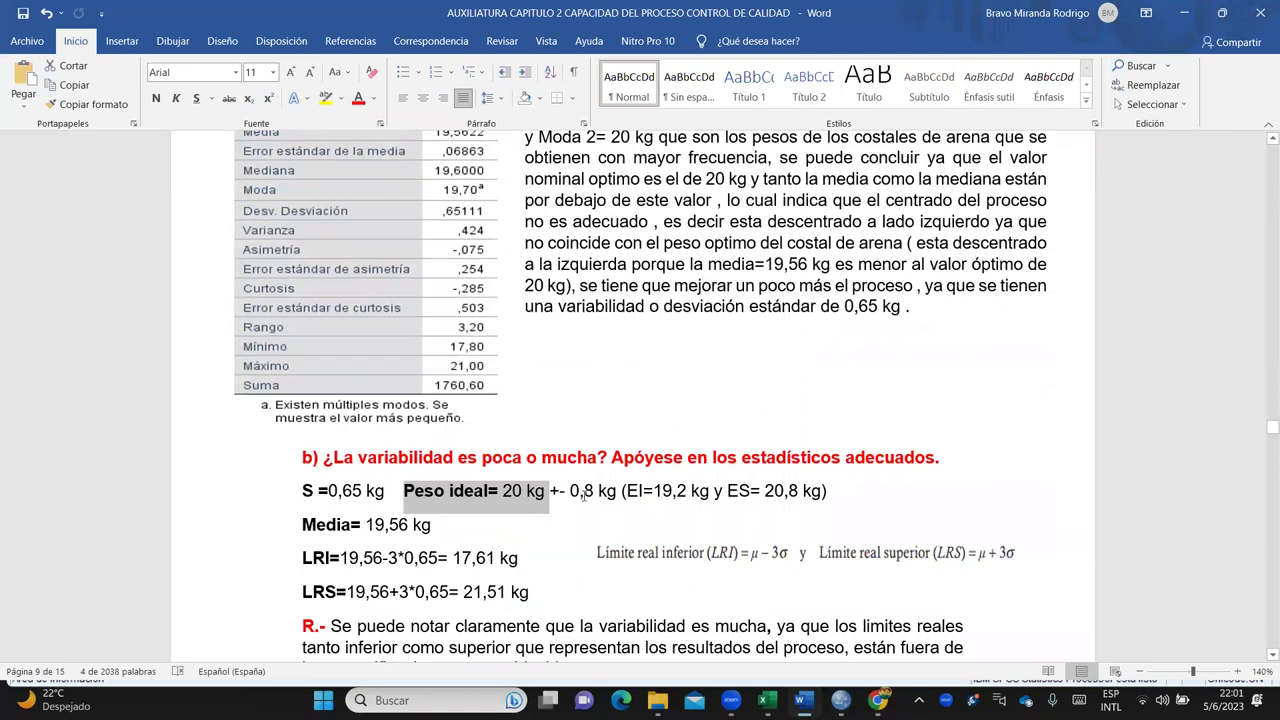
{"action": "mouse_move", "coordinate": [878, 700]}
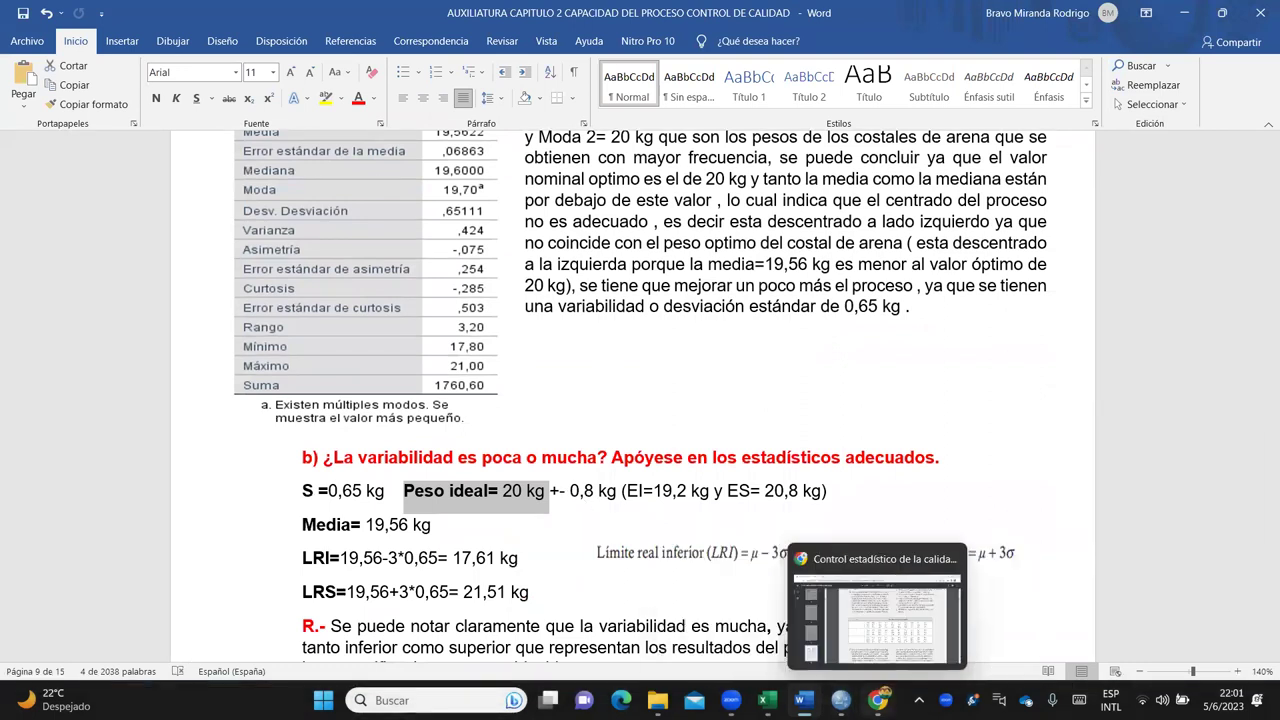
{"action": "left_click", "coordinate": [886, 627]}
{"action": "scroll", "coordinate": [897, 463], "scroll_direction": "up", "scroll_amount": 4}
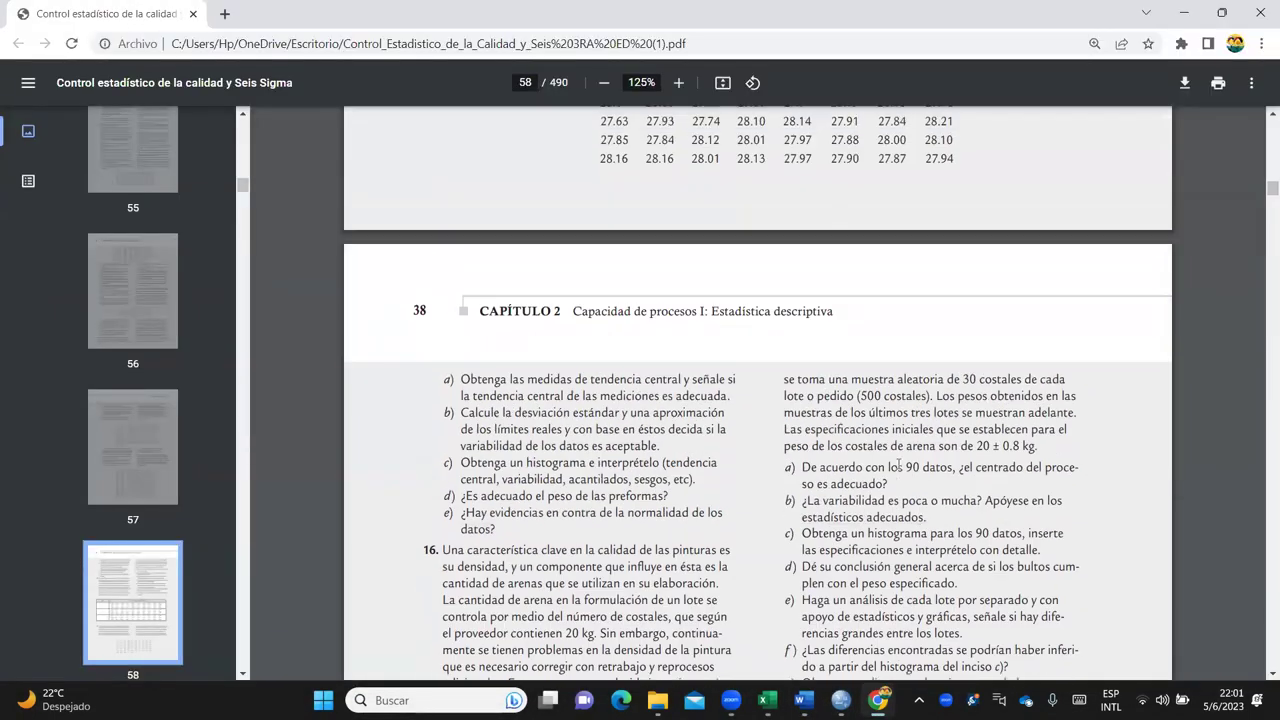
{"action": "scroll", "coordinate": [898, 463], "scroll_direction": "down", "scroll_amount": 3}
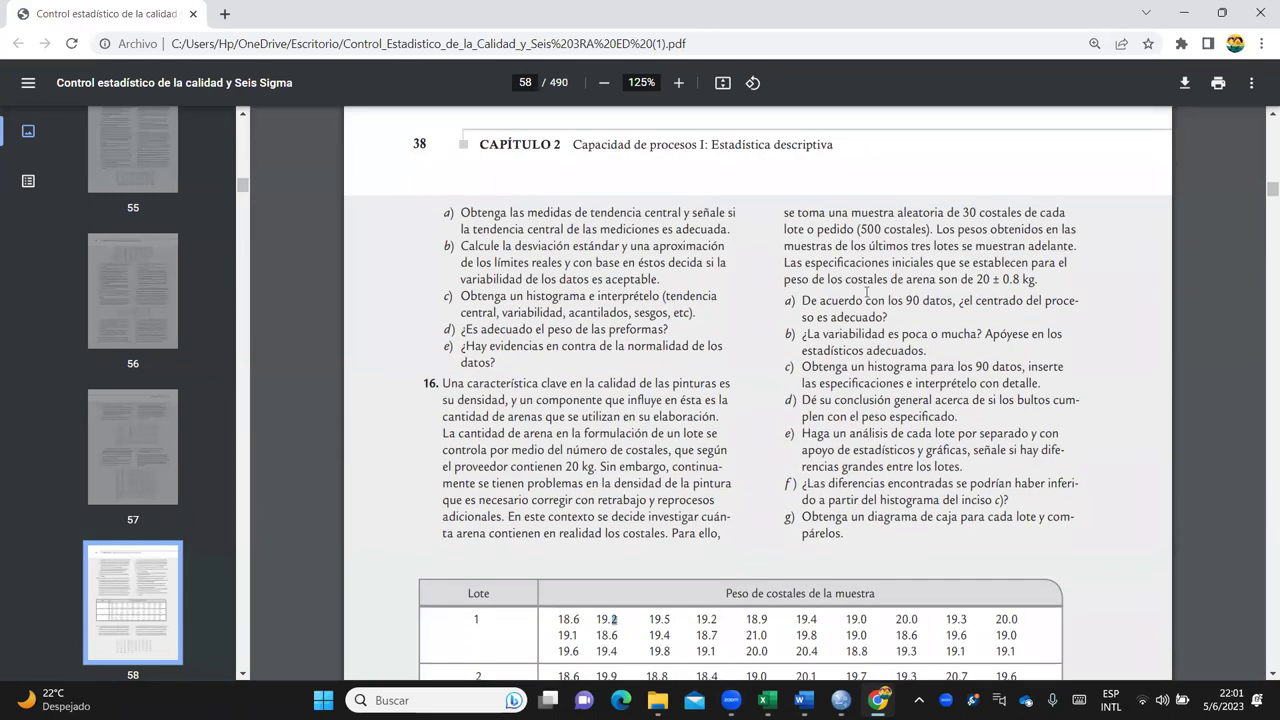
{"action": "left_click_drag", "start_coordinate": [980, 280], "coordinate": [1033, 262]}
{"action": "left_click", "coordinate": [1035, 279]}
Step: Return to the Word guide and examine how the tolerance gives the EI and ES specification limits in question b)
{"action": "mouse_move", "coordinate": [802, 700]}
{"action": "left_click", "coordinate": [930, 505]}
{"action": "scroll", "coordinate": [620, 528], "scroll_direction": "down", "scroll_amount": 1}
{"action": "scroll", "coordinate": [560, 450], "scroll_direction": "down", "scroll_amount": 1}
{"action": "left_click", "coordinate": [523, 408]}
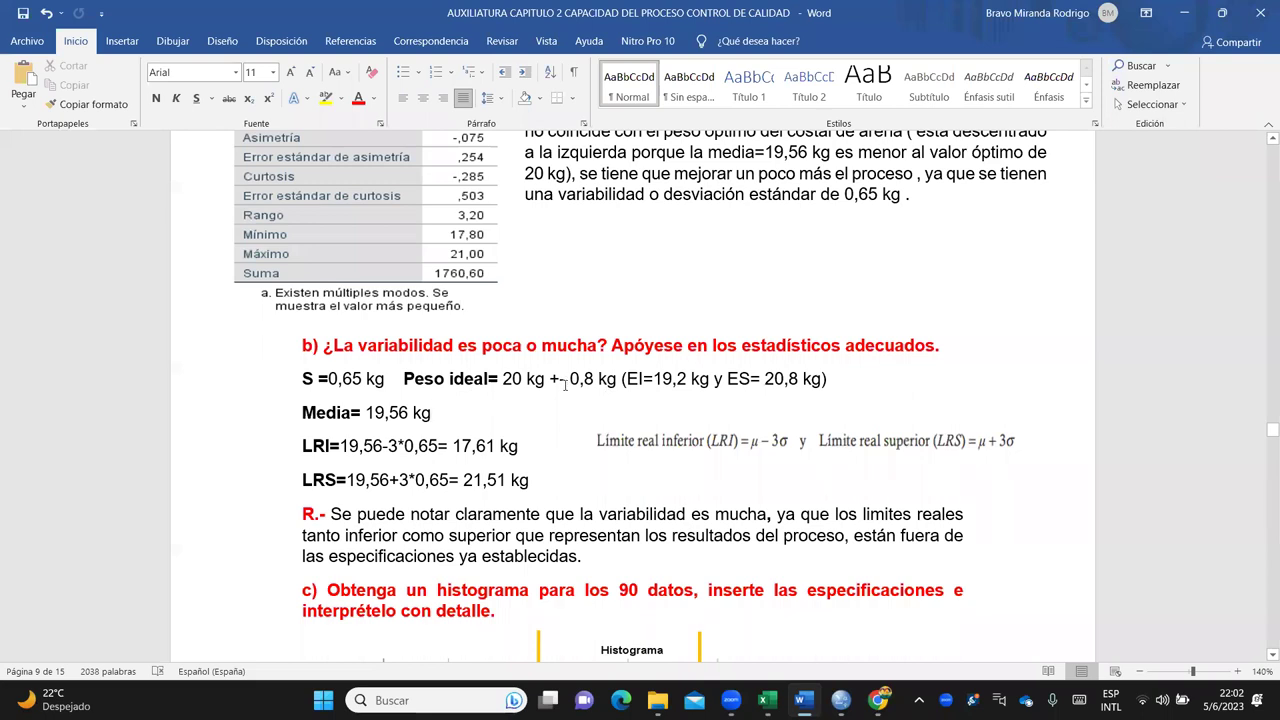
{"action": "double_click", "coordinate": [630, 378]}
{"action": "double_click", "coordinate": [736, 378]}
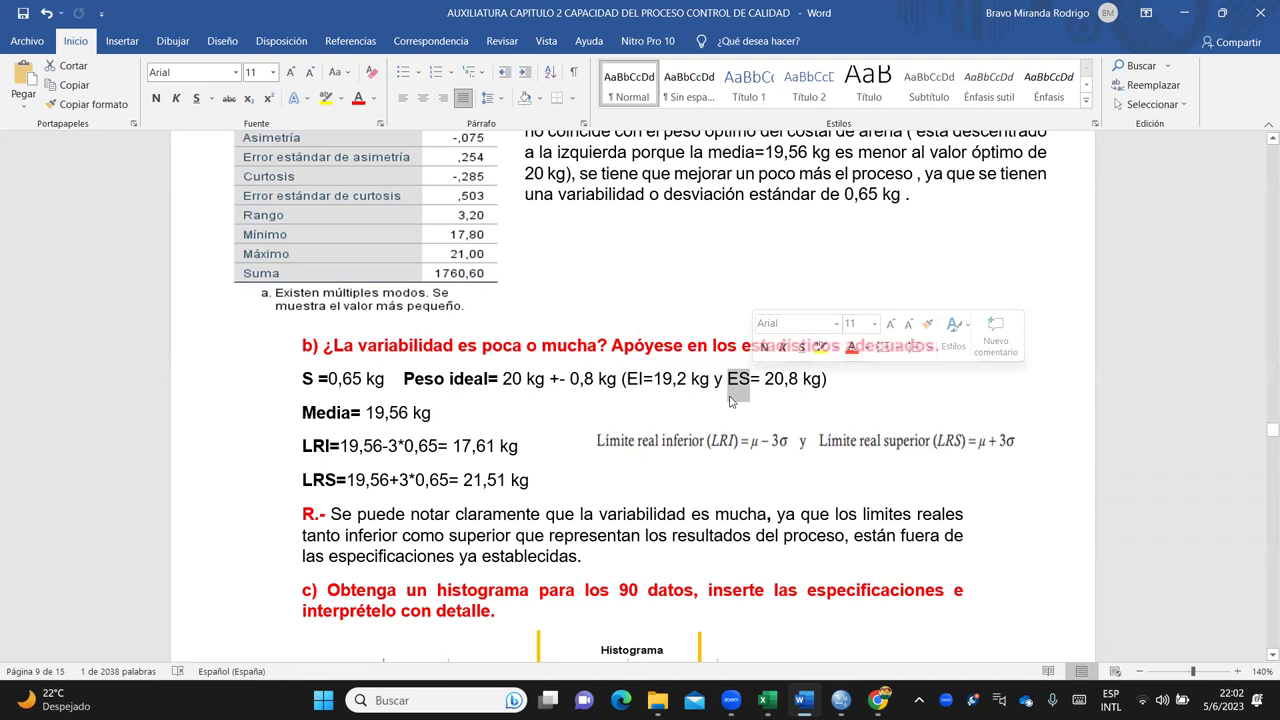
{"action": "left_click", "coordinate": [652, 378]}
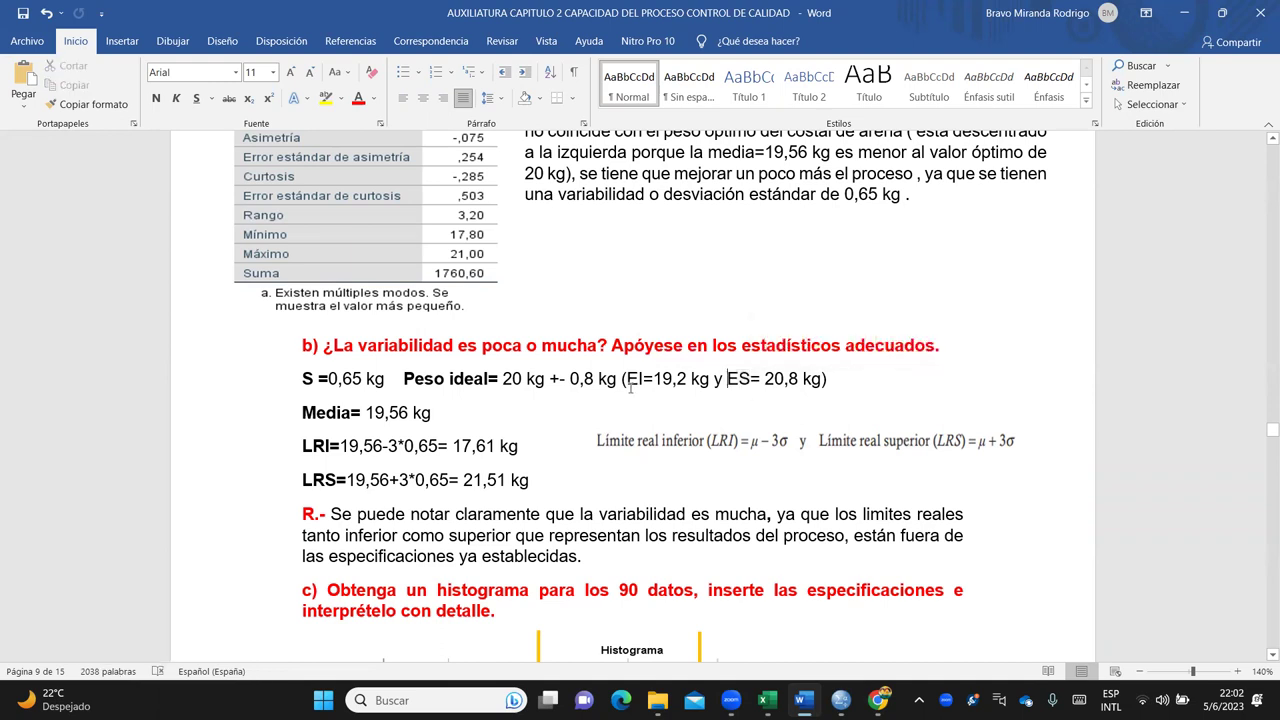
{"action": "left_click_drag", "start_coordinate": [570, 380], "coordinate": [607, 385]}
{"action": "left_click", "coordinate": [625, 379]}
{"action": "left_click_drag", "start_coordinate": [627, 379], "coordinate": [708, 382]}
{"action": "left_click", "coordinate": [703, 392]}
Step: Compare the Media listed in question b) with the Media in the Estadísticos table
{"action": "left_click_drag", "start_coordinate": [303, 413], "coordinate": [413, 418]}
{"action": "scroll", "coordinate": [413, 418], "scroll_direction": "up", "scroll_amount": 3}
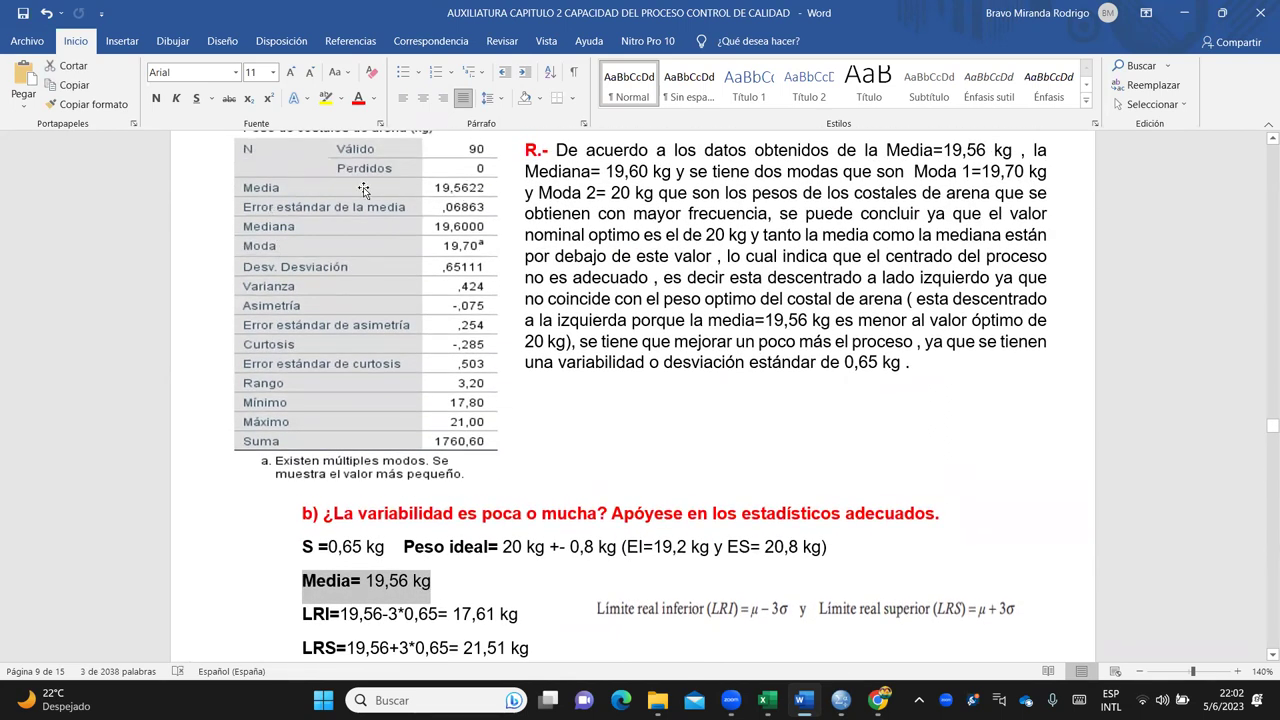
{"action": "scroll", "coordinate": [363, 187], "scroll_direction": "down", "scroll_amount": 3}
{"action": "left_click", "coordinate": [288, 343]}
{"action": "scroll", "coordinate": [288, 343], "scroll_direction": "down", "scroll_amount": 2}
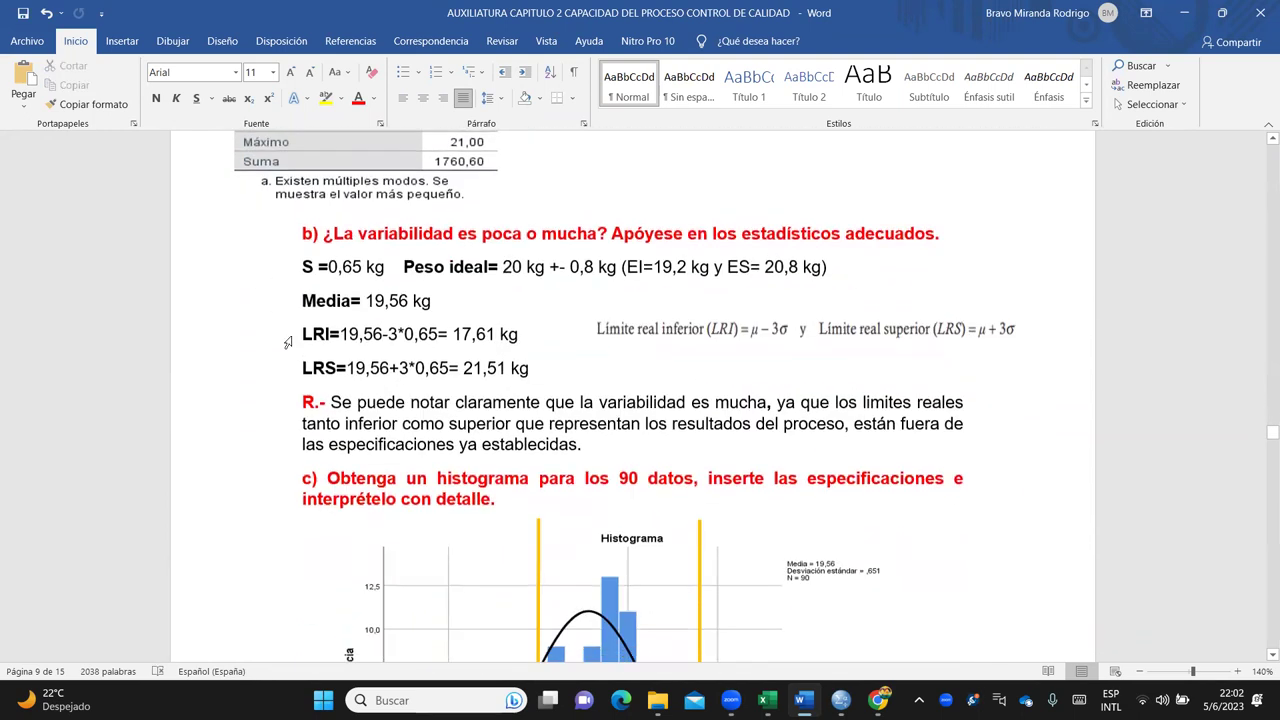
Step: Examine the LRI and LRS calculations against the real limit formulas and compare them with the EI and ES specifications
{"action": "left_click_drag", "start_coordinate": [301, 334], "coordinate": [572, 370]}
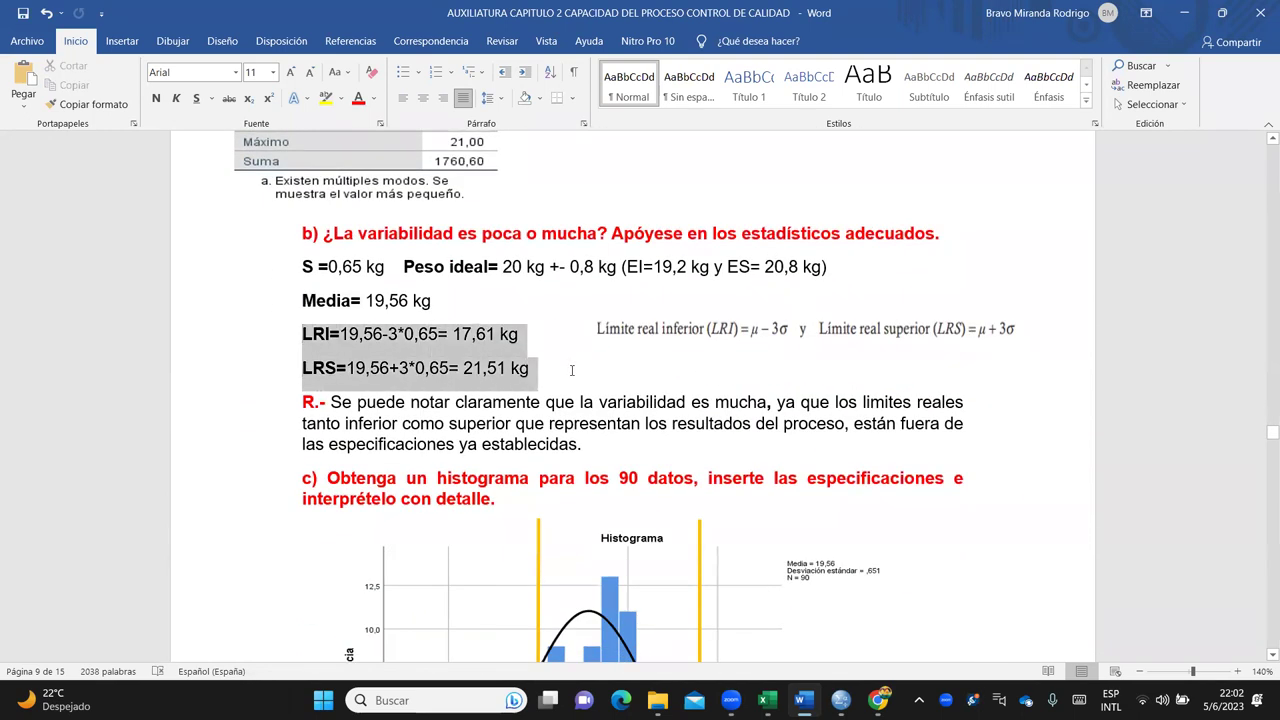
{"action": "left_click", "coordinate": [740, 350]}
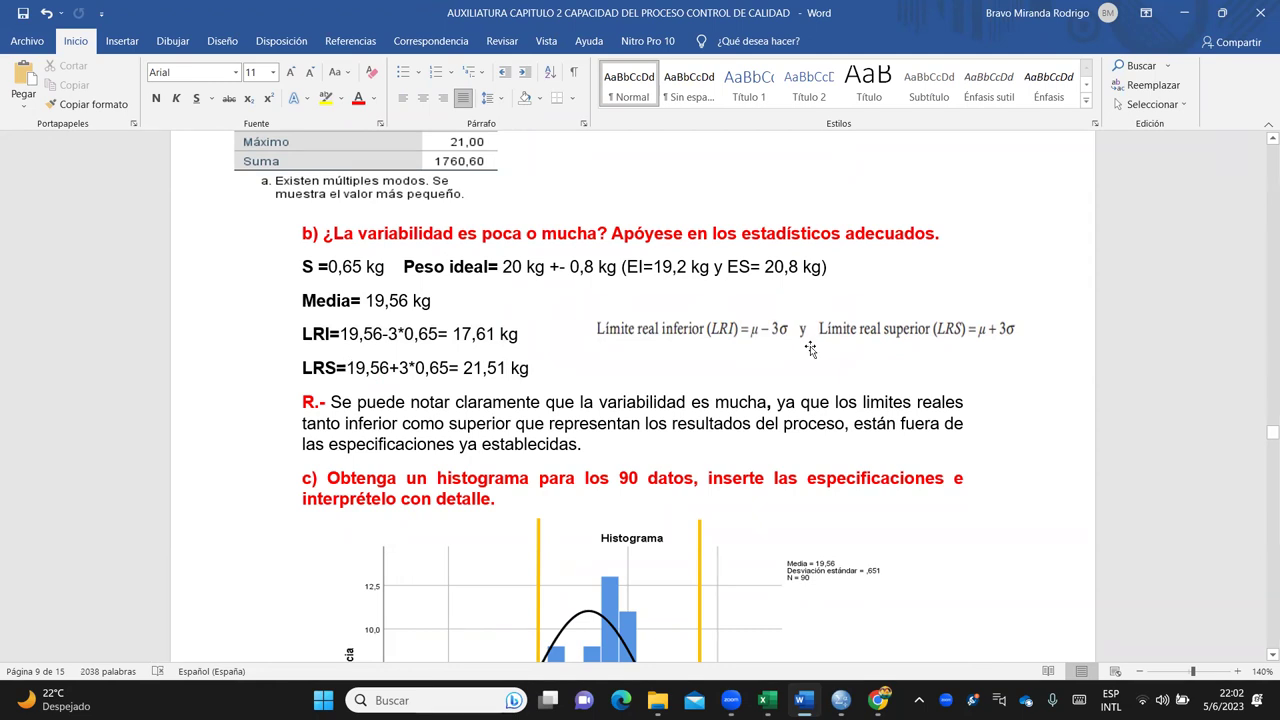
{"action": "left_click_drag", "start_coordinate": [345, 333], "coordinate": [437, 335]}
{"action": "left_click", "coordinate": [389, 334]}
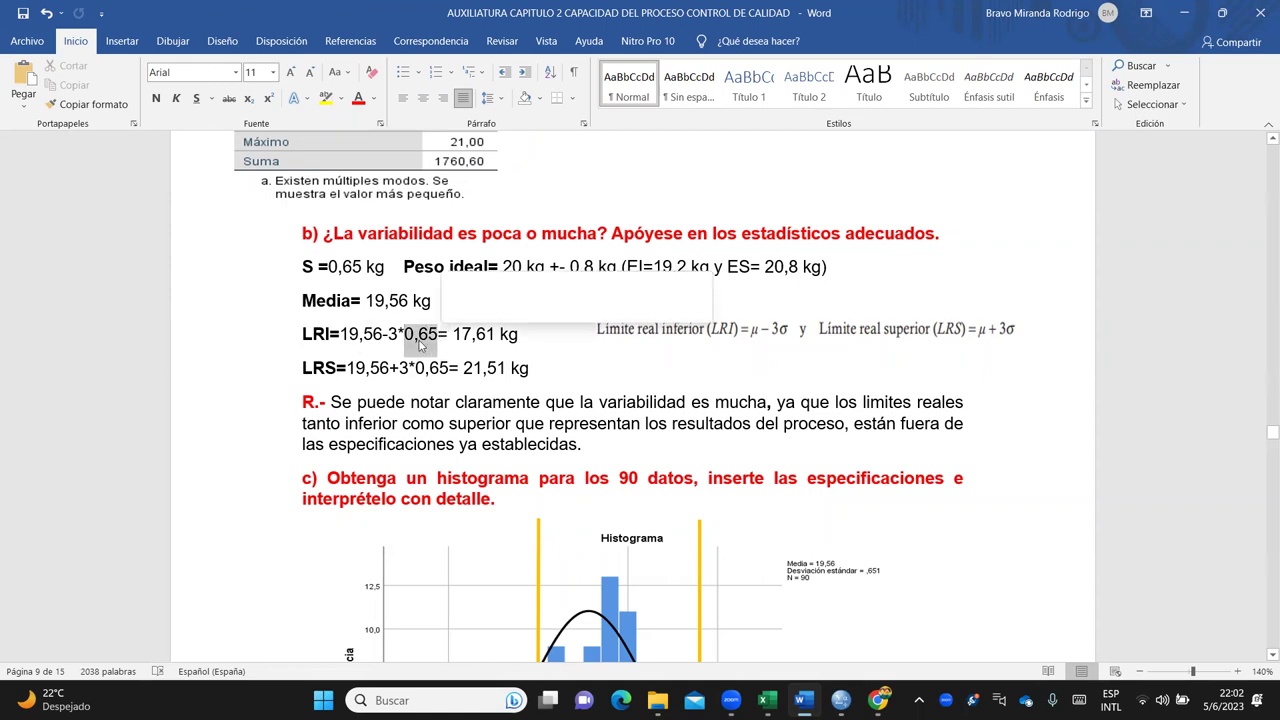
{"action": "left_click", "coordinate": [400, 368]}
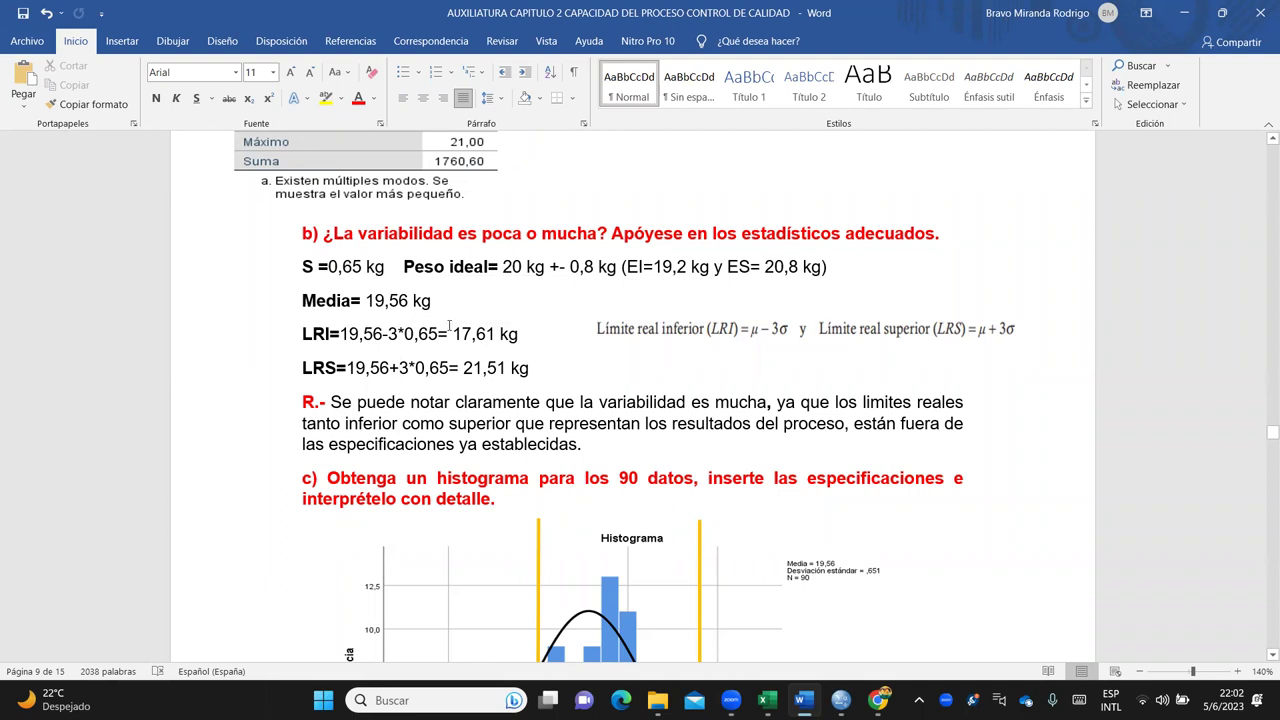
{"action": "left_click_drag", "start_coordinate": [437, 334], "coordinate": [533, 379]}
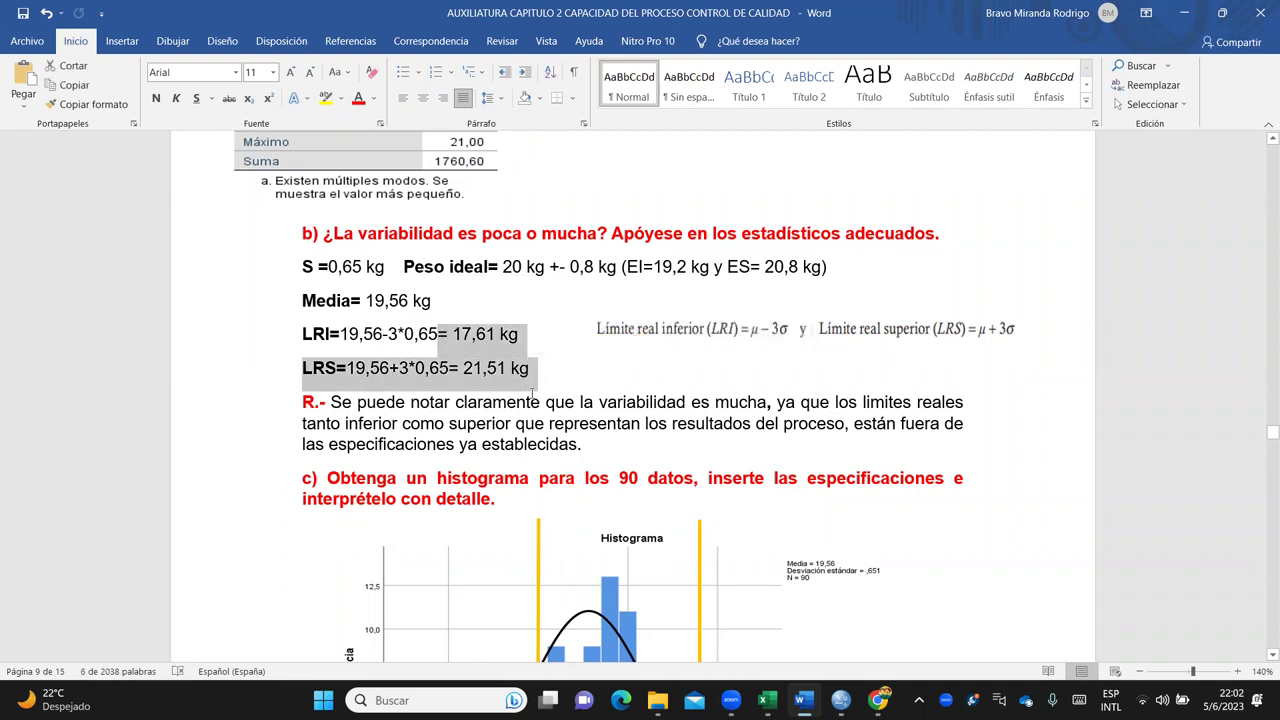
{"action": "left_click", "coordinate": [531, 401]}
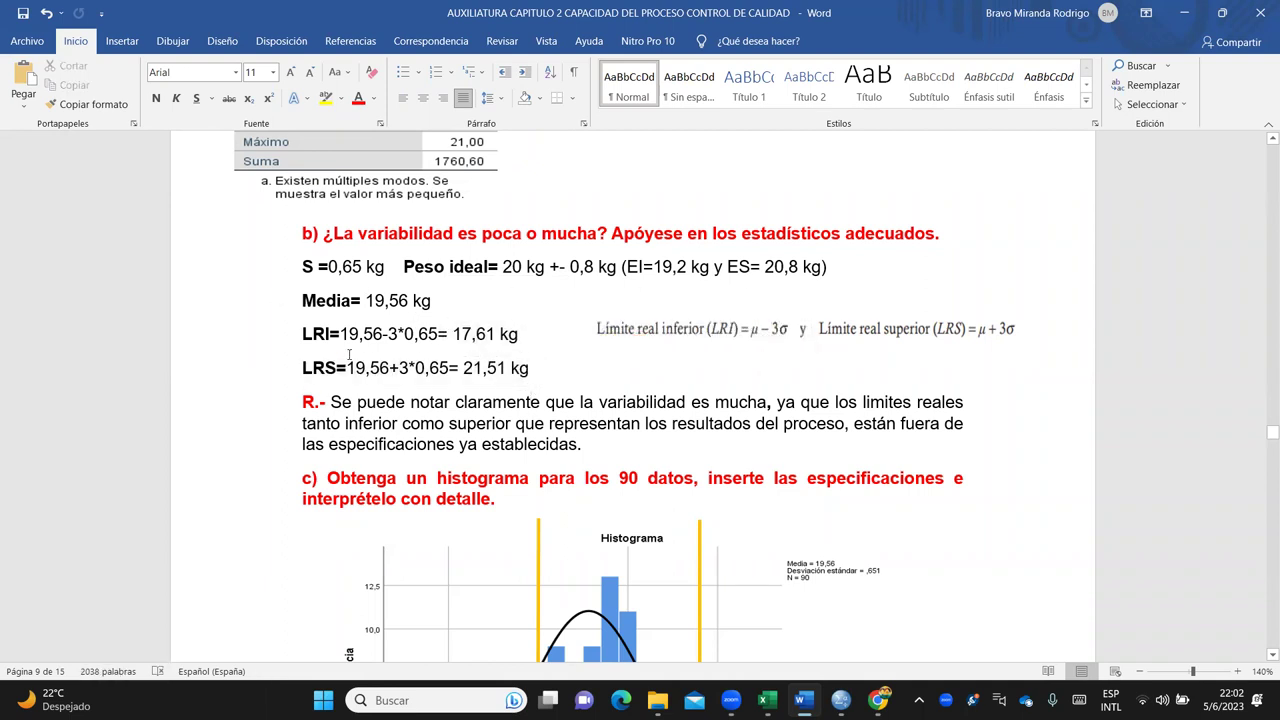
{"action": "left_click_drag", "start_coordinate": [298, 329], "coordinate": [561, 374]}
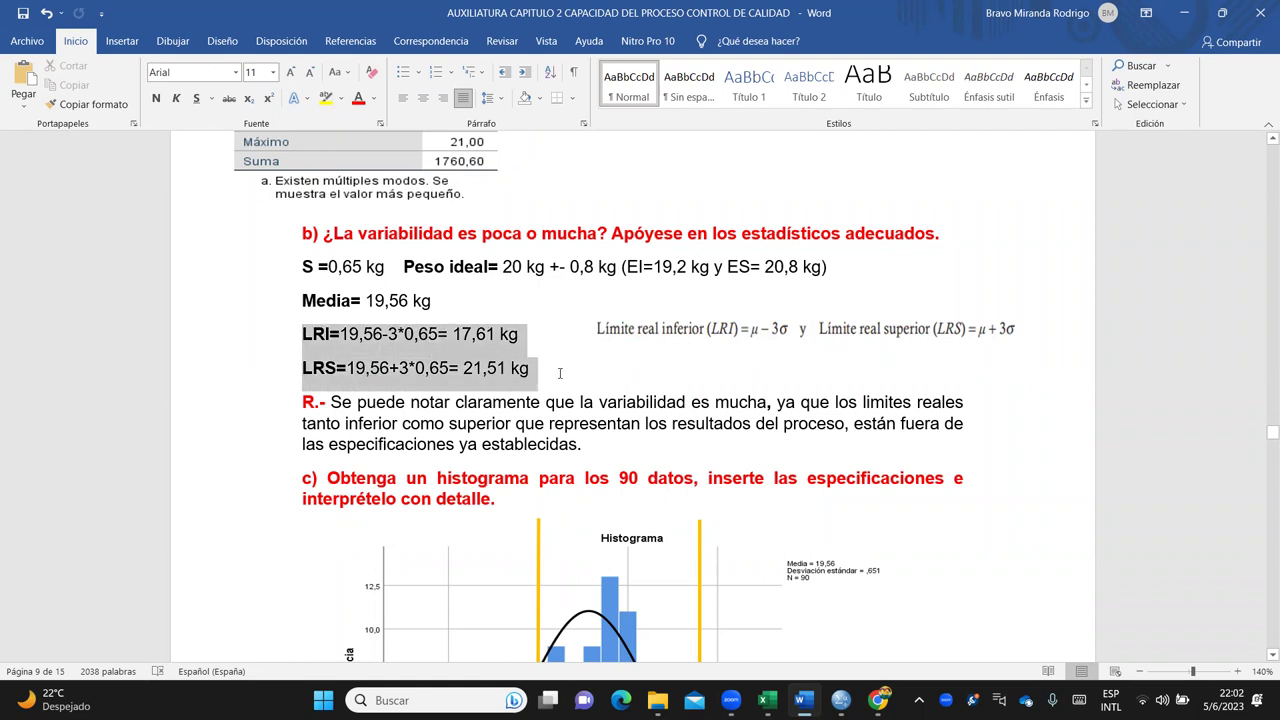
{"action": "left_click_drag", "start_coordinate": [627, 266], "coordinate": [836, 268]}
{"action": "left_click", "coordinate": [621, 367]}
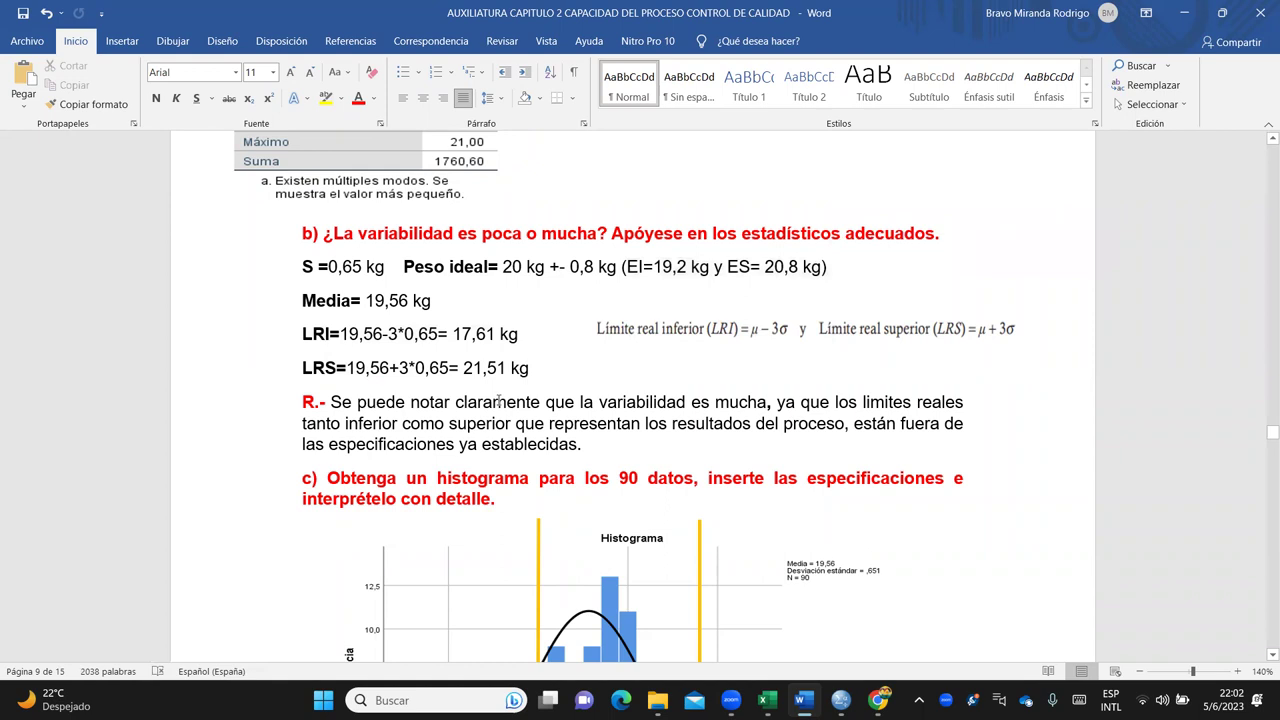
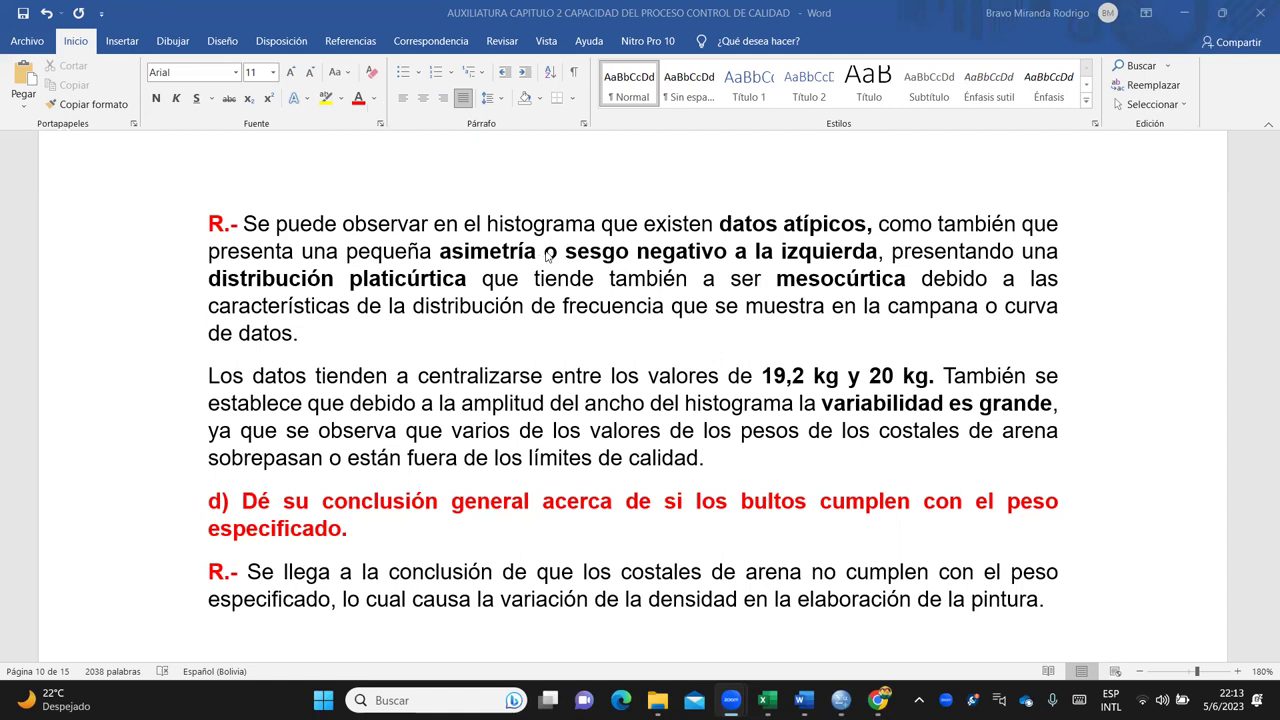
Step: Review the histogram interpretation and the general conclusion in answer d) on whether the sandbags meet the specified weight
{"action": "key", "text": "XF86AudioRaiseVolume"}
{"action": "scroll", "coordinate": [327, 491], "scroll_direction": "down", "scroll_amount": 1}
{"action": "scroll", "coordinate": [468, 418], "scroll_direction": "down", "scroll_amount": 1}
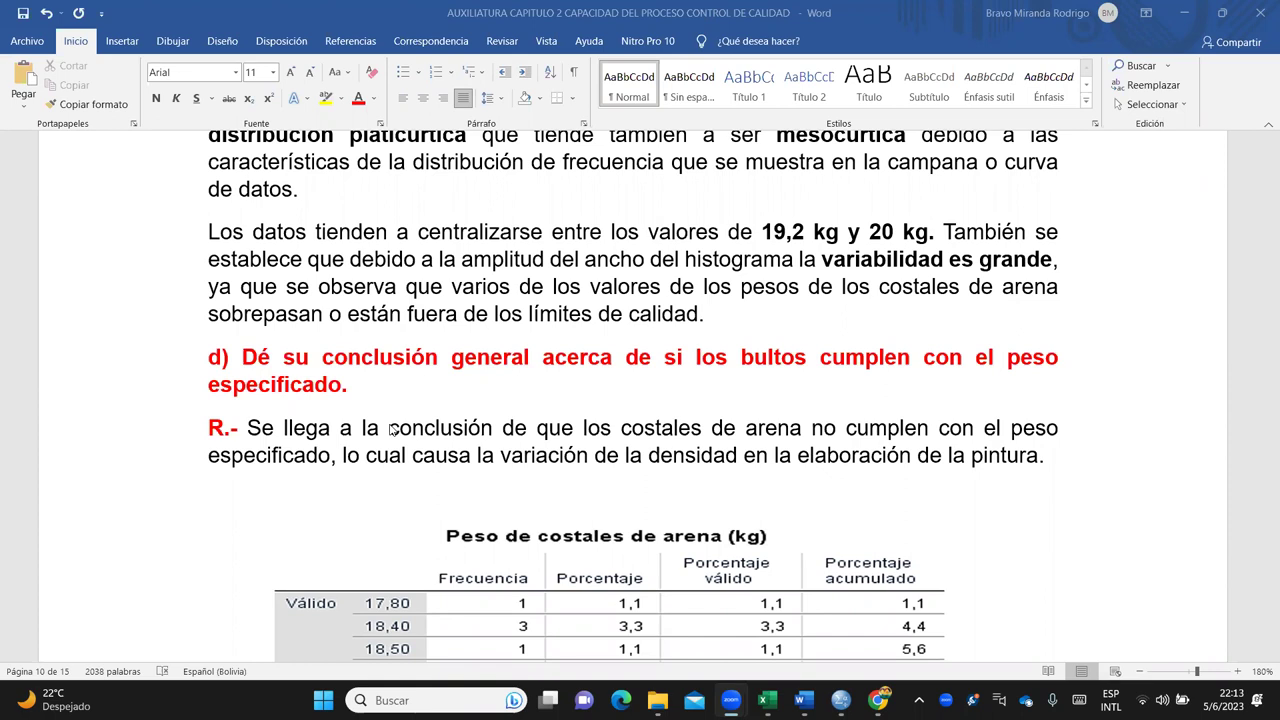
{"action": "scroll", "coordinate": [465, 399], "scroll_direction": "up", "scroll_amount": 4}
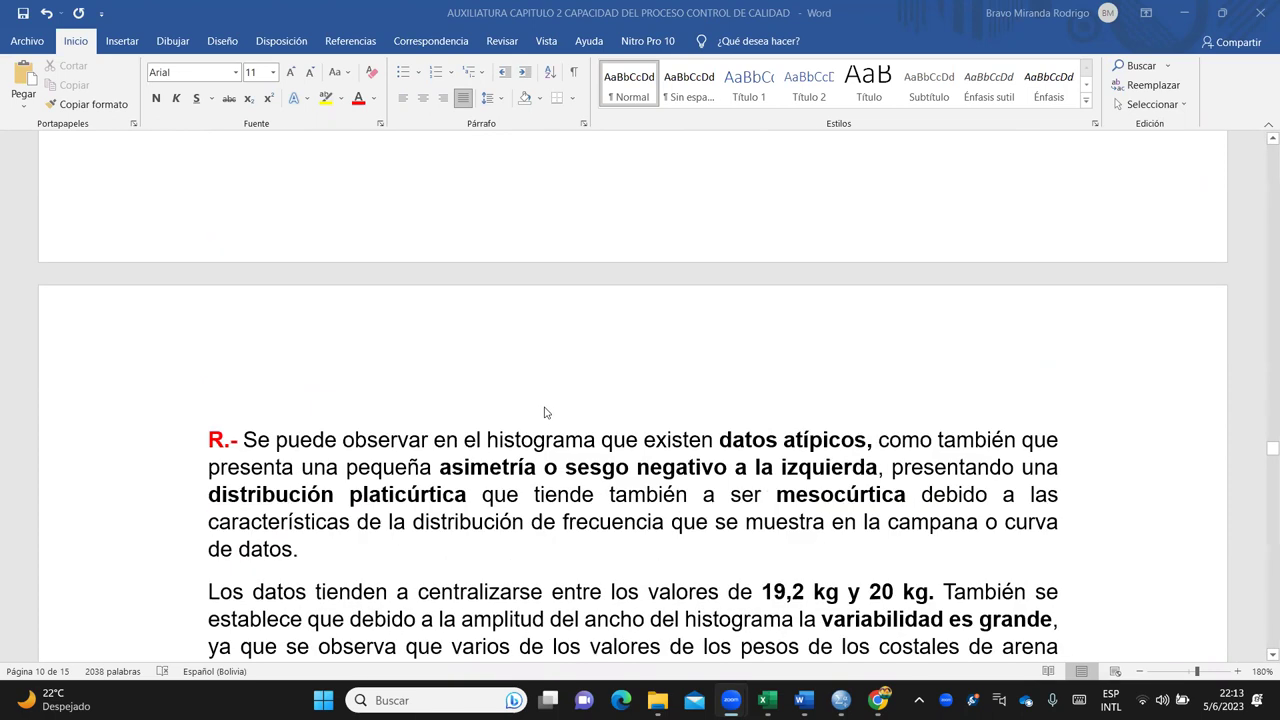
Step: Compare the histogram and its specification lines with the written interpretation and the conclusion in answer d)
{"action": "scroll", "coordinate": [548, 430], "scroll_direction": "down", "scroll_amount": 10}
{"action": "scroll", "coordinate": [548, 430], "scroll_direction": "up", "scroll_amount": 3}
{"action": "scroll", "coordinate": [544, 398], "scroll_direction": "down", "scroll_amount": 1}
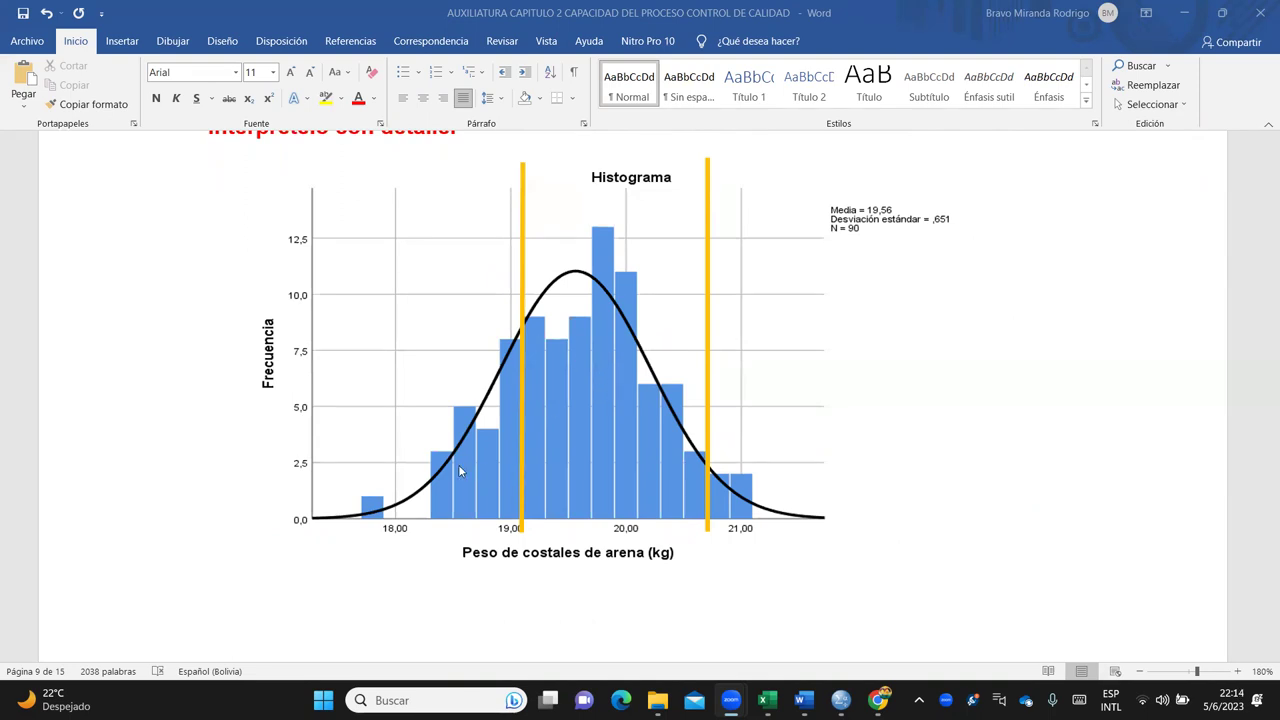
{"action": "scroll", "coordinate": [772, 326], "scroll_direction": "down", "scroll_amount": 10}
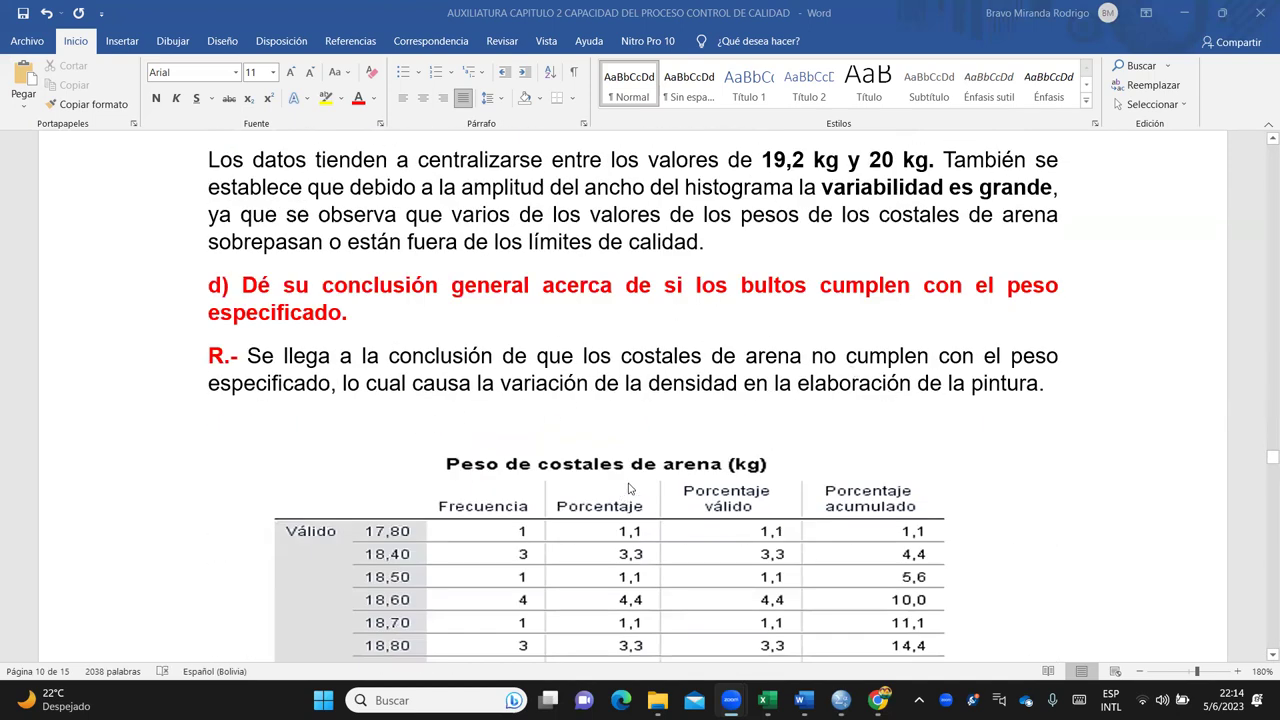
Step: Examine the frequency and percentage table of the sandbag weights below answer d)
{"action": "scroll", "coordinate": [634, 470], "scroll_direction": "down", "scroll_amount": 5}
{"action": "scroll", "coordinate": [636, 466], "scroll_direction": "down", "scroll_amount": 4}
{"action": "scroll", "coordinate": [636, 466], "scroll_direction": "up", "scroll_amount": 7}
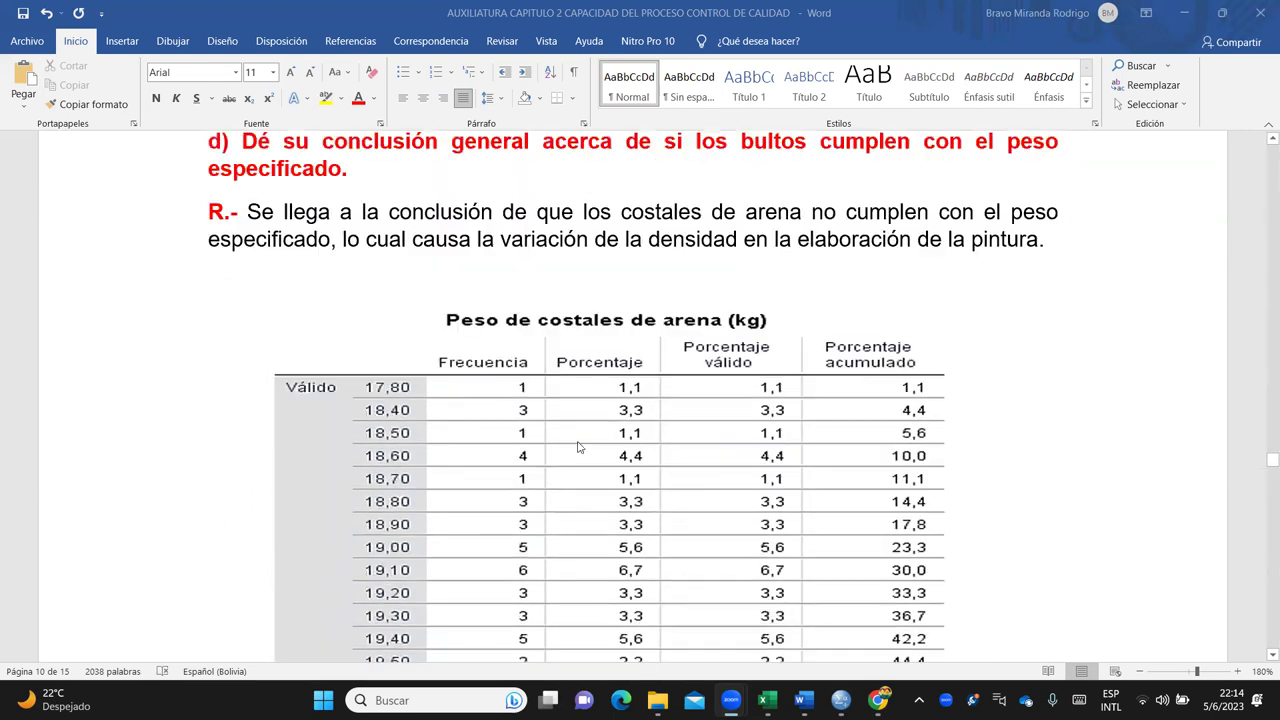
{"action": "left_click", "coordinate": [1139, 671]}
{"action": "left_click", "coordinate": [1139, 671]}
{"action": "left_click", "coordinate": [1139, 671]}
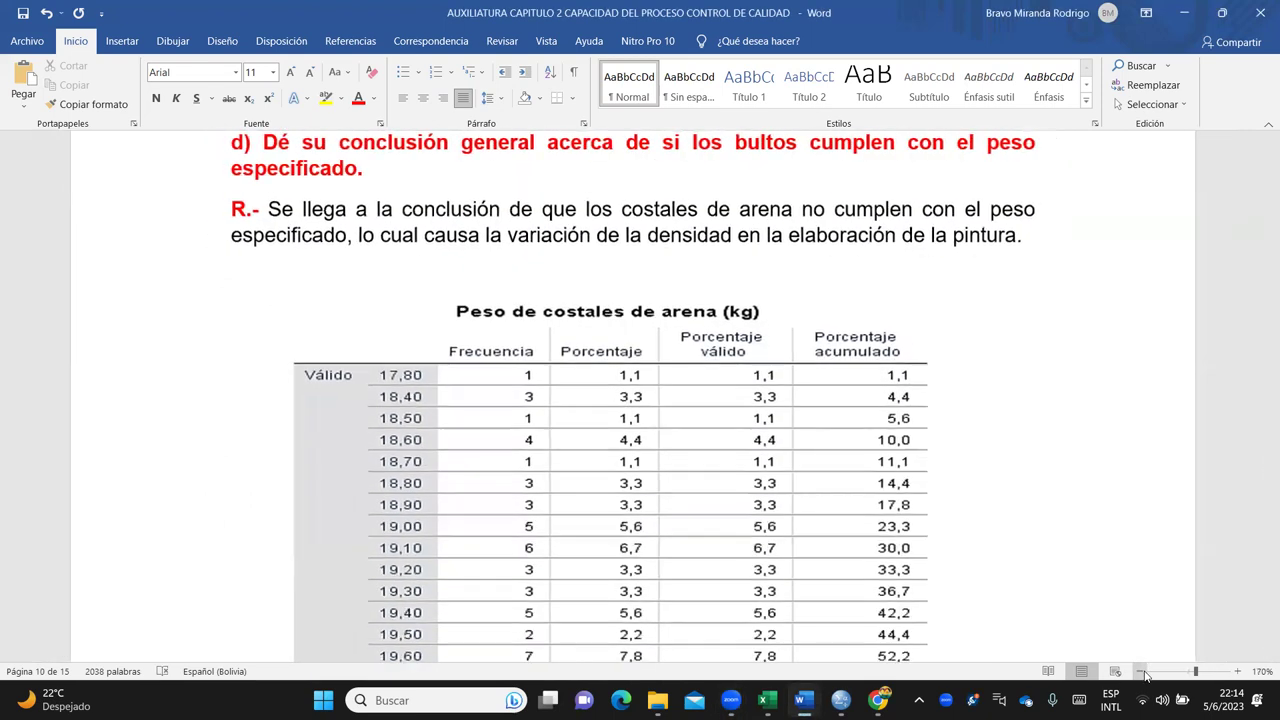
{"action": "scroll", "coordinate": [549, 355], "scroll_direction": "down", "scroll_amount": 3}
{"action": "scroll", "coordinate": [549, 355], "scroll_direction": "down", "scroll_amount": 1}
{"action": "scroll", "coordinate": [555, 380], "scroll_direction": "up", "scroll_amount": 5}
{"action": "scroll", "coordinate": [558, 395], "scroll_direction": "down", "scroll_amount": 6}
{"action": "scroll", "coordinate": [561, 400], "scroll_direction": "down", "scroll_amount": 1}
{"action": "scroll", "coordinate": [557, 410], "scroll_direction": "up", "scroll_amount": 5}
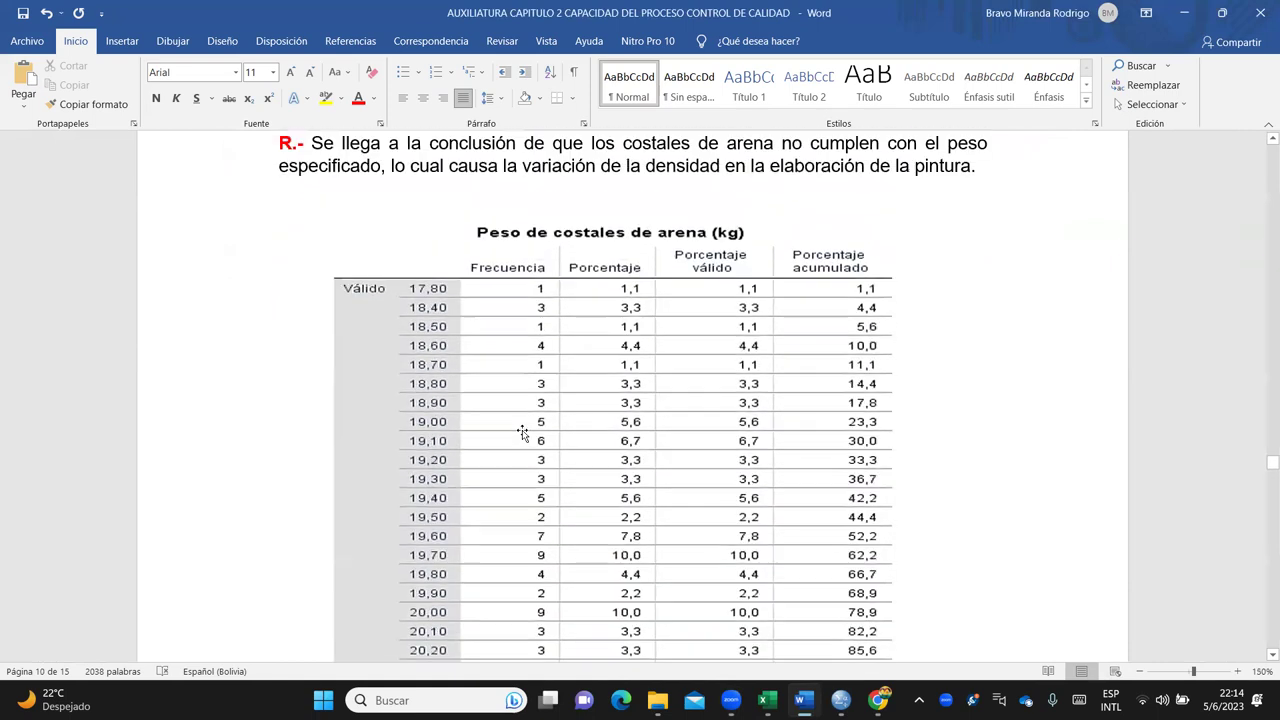
{"action": "left_click", "coordinate": [590, 350]}
{"action": "scroll", "coordinate": [657, 388], "scroll_direction": "down", "scroll_amount": 5}
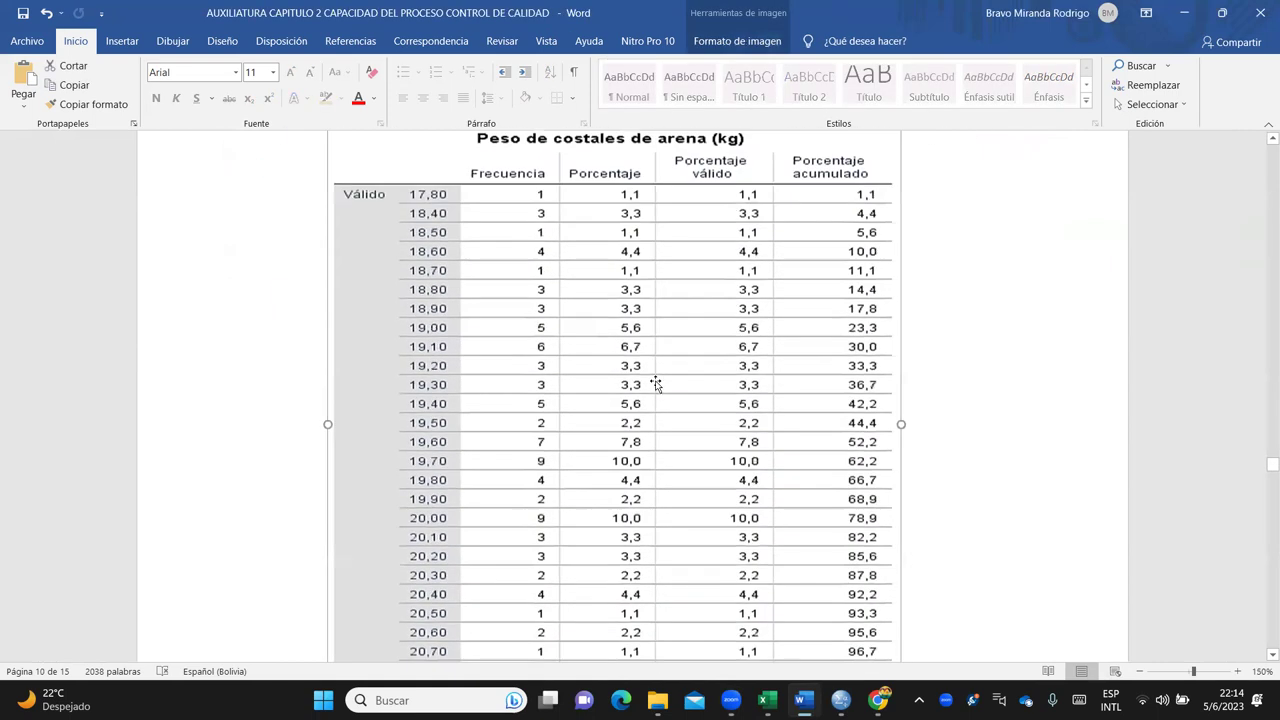
Step: Read question e) on analysing each lot separately and review its Estadísticos table for the three lots
{"action": "scroll", "coordinate": [589, 316], "scroll_direction": "down", "scroll_amount": 10}
{"action": "scroll", "coordinate": [414, 240], "scroll_direction": "up", "scroll_amount": 3}
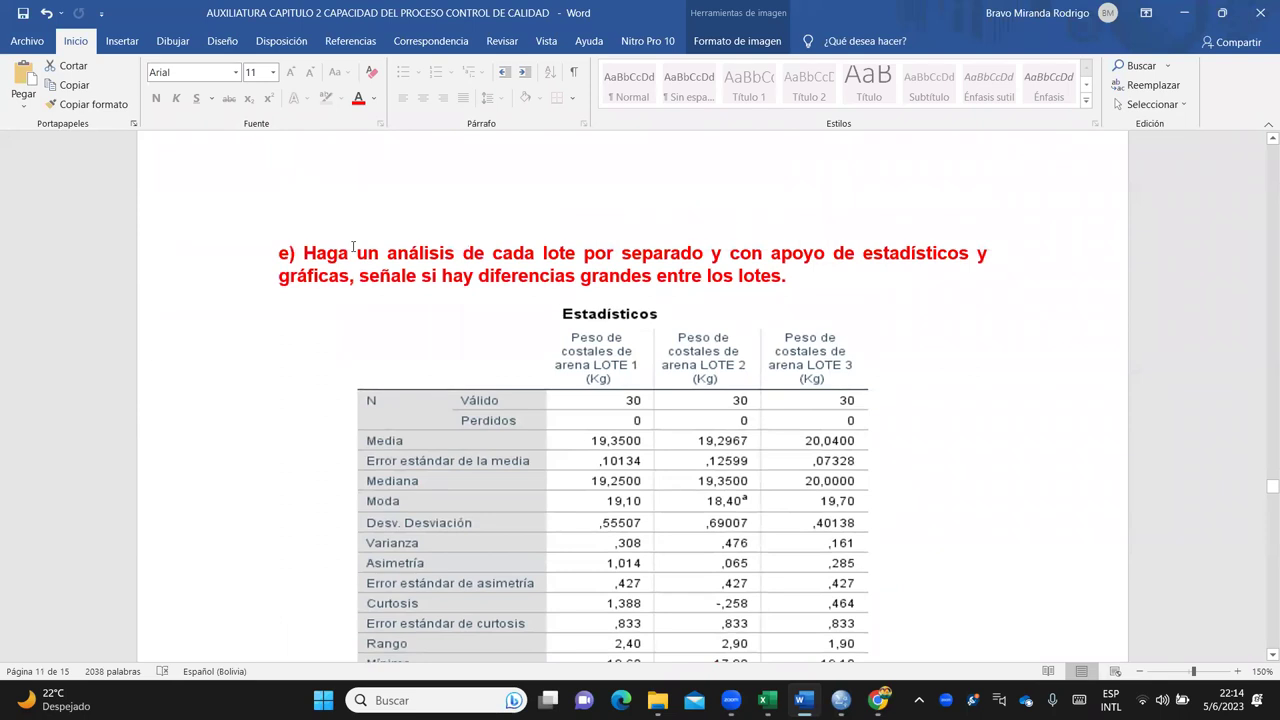
{"action": "scroll", "coordinate": [529, 257], "scroll_direction": "up", "scroll_amount": 2}
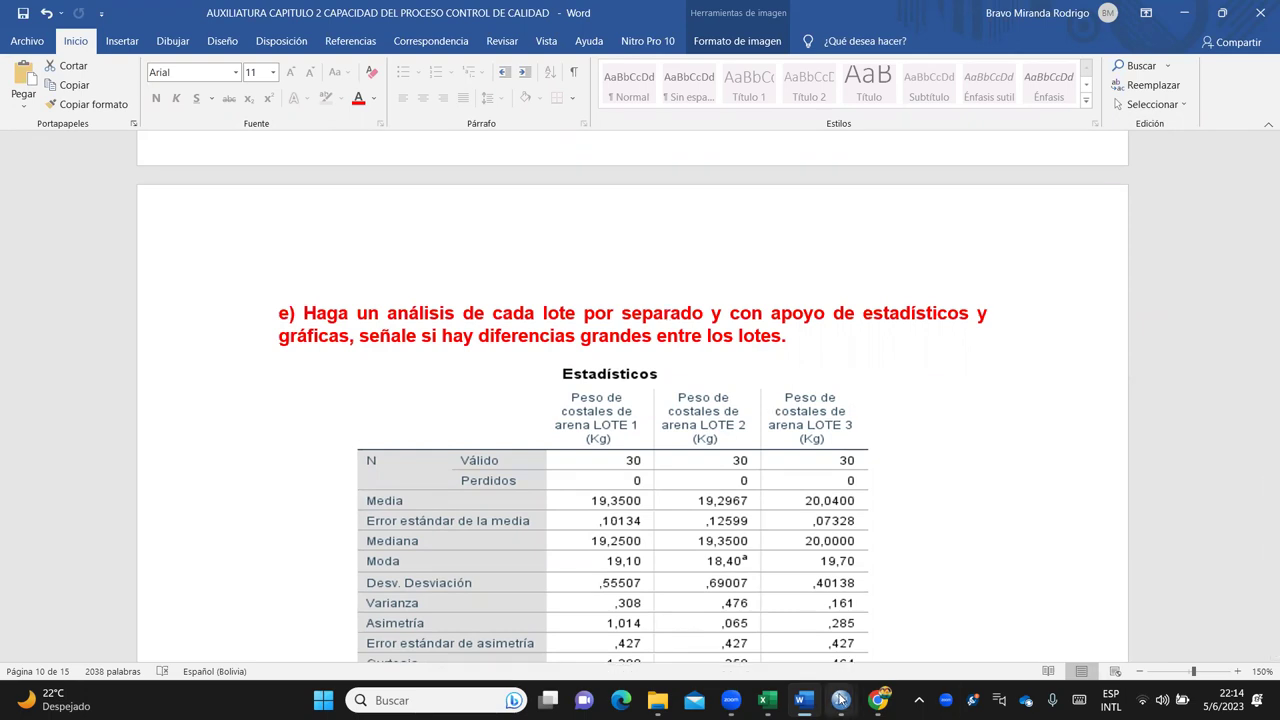
Step: Switch to the SPSS output viewer and close Resultado1 without saving it
{"action": "mouse_move", "coordinate": [841, 700]}
{"action": "left_click", "coordinate": [800, 570]}
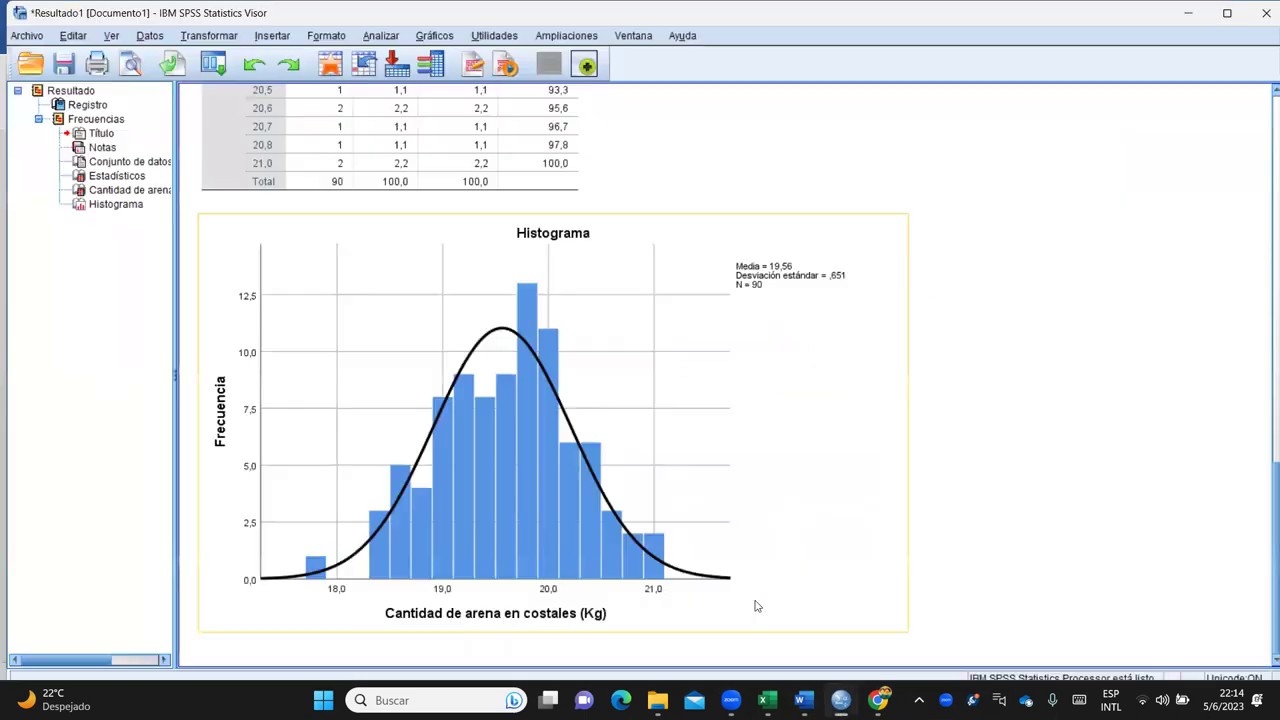
{"action": "left_click", "coordinate": [1262, 20]}
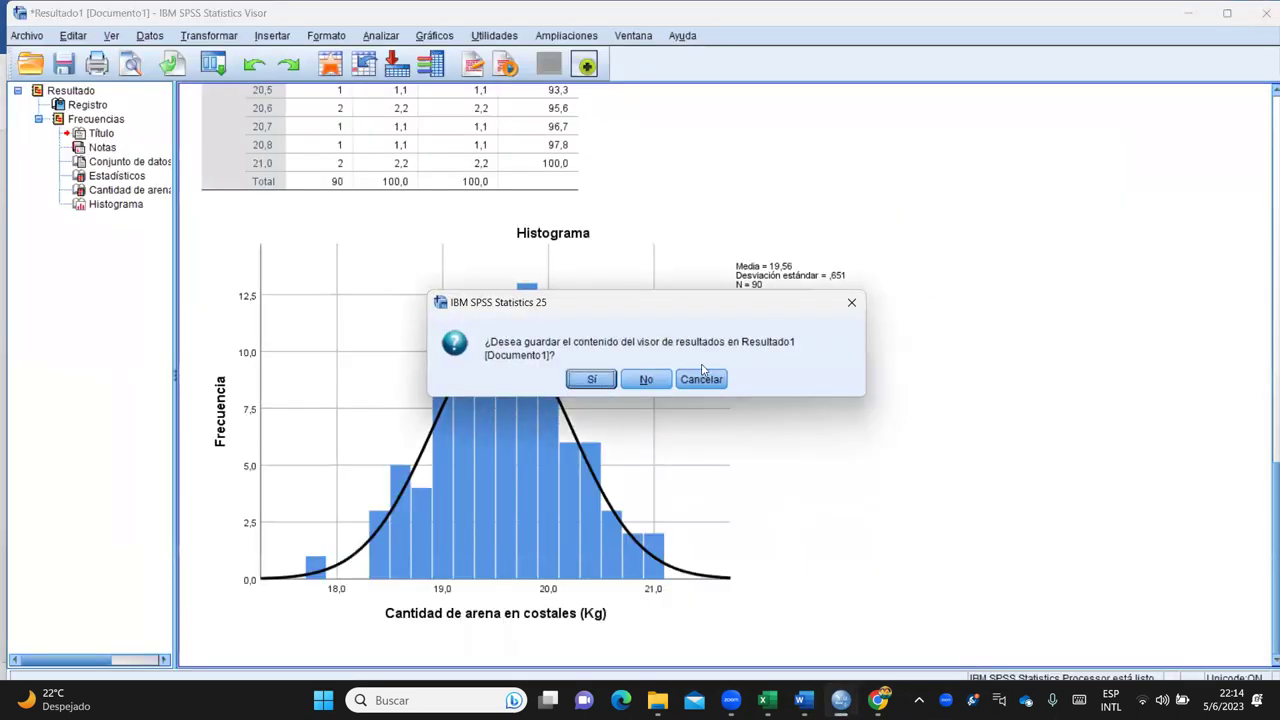
{"action": "left_click", "coordinate": [641, 379]}
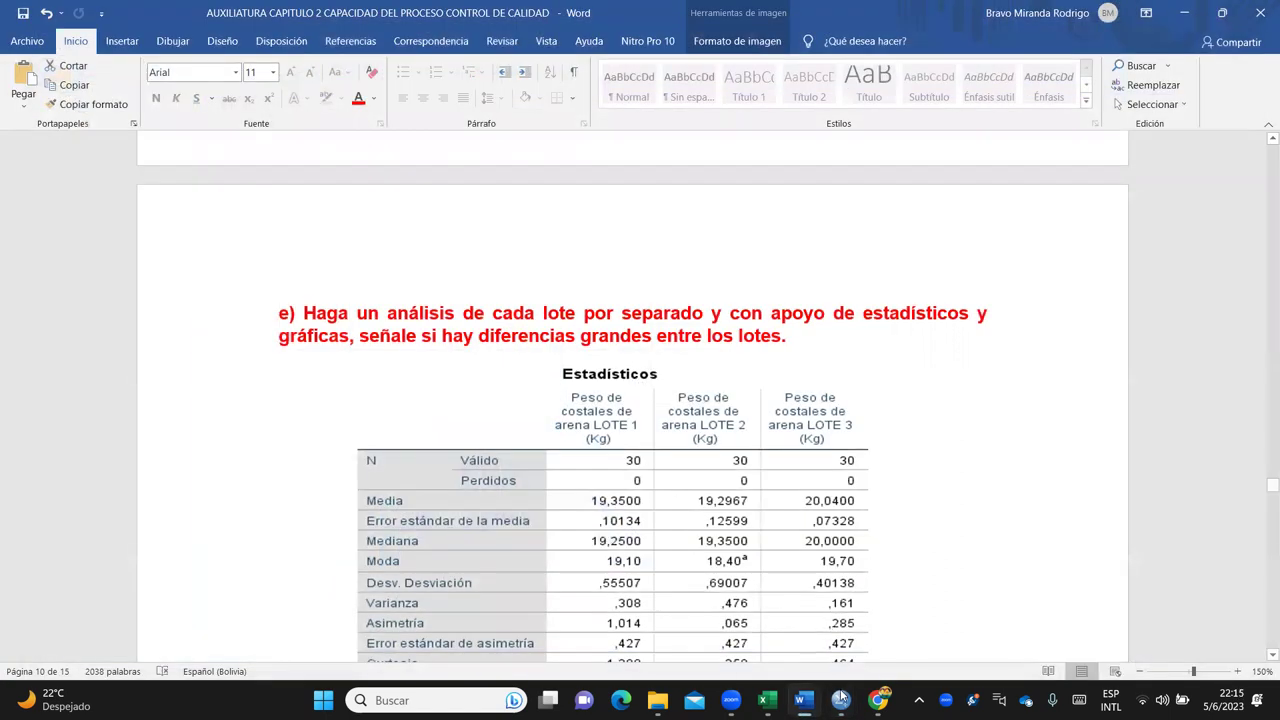
Step: In the SPSS data editor, delete all the values of the EJER16 variable
{"action": "left_click", "coordinate": [840, 700]}
{"action": "left_click_drag", "start_coordinate": [112, 128], "coordinate": [130, 440]}
{"action": "key", "text": "Delete"}
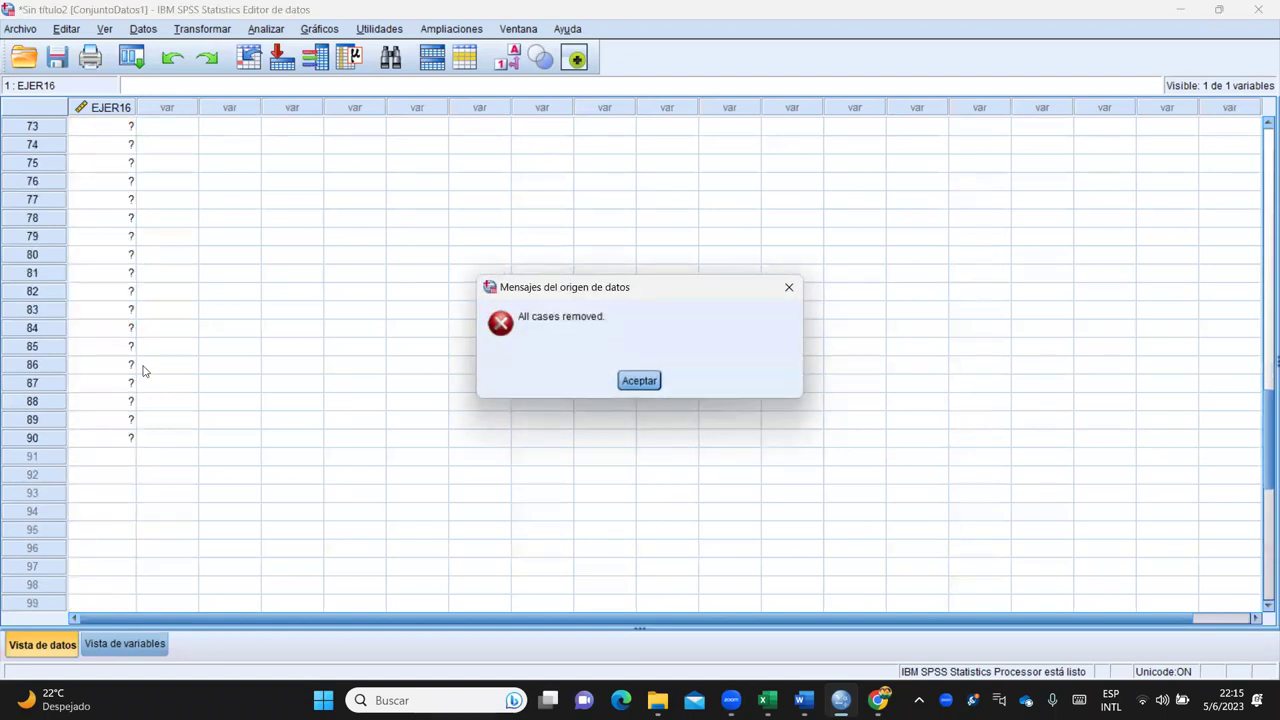
{"action": "left_click", "coordinate": [787, 290]}
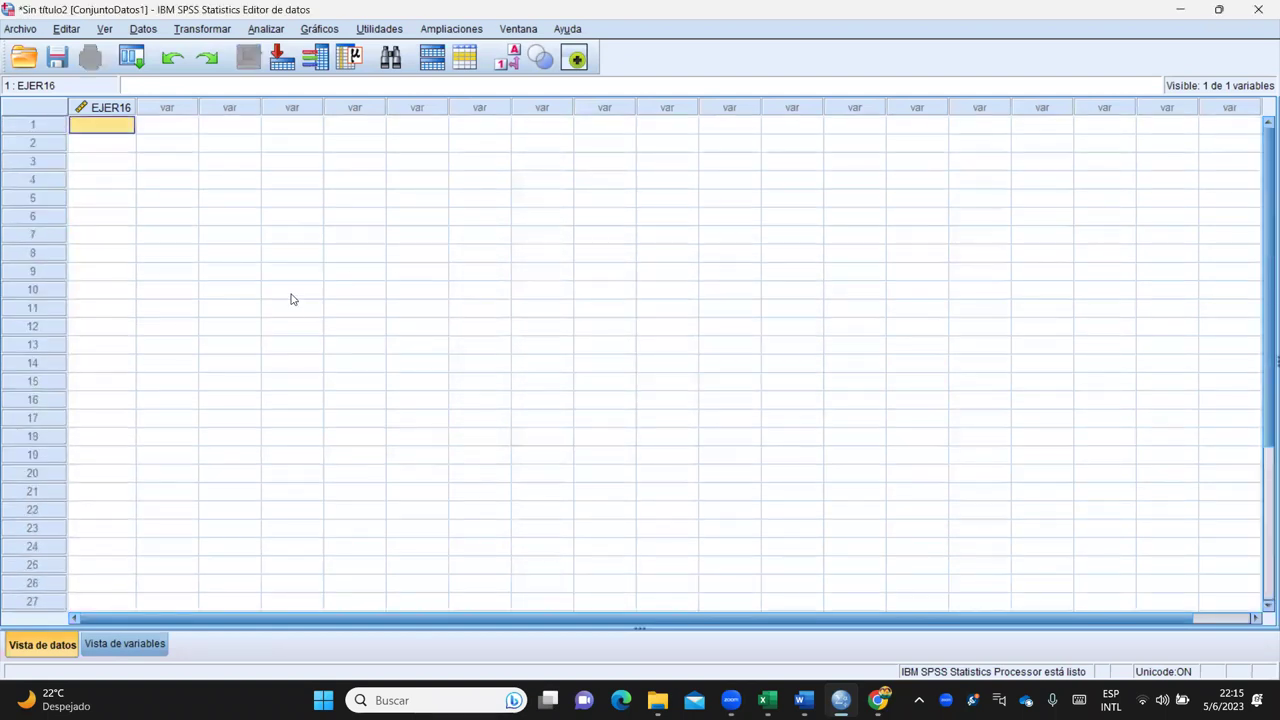
Step: Rename the variable EJER16 as EJER16L1 in the variable definitions
{"action": "left_click", "coordinate": [122, 644]}
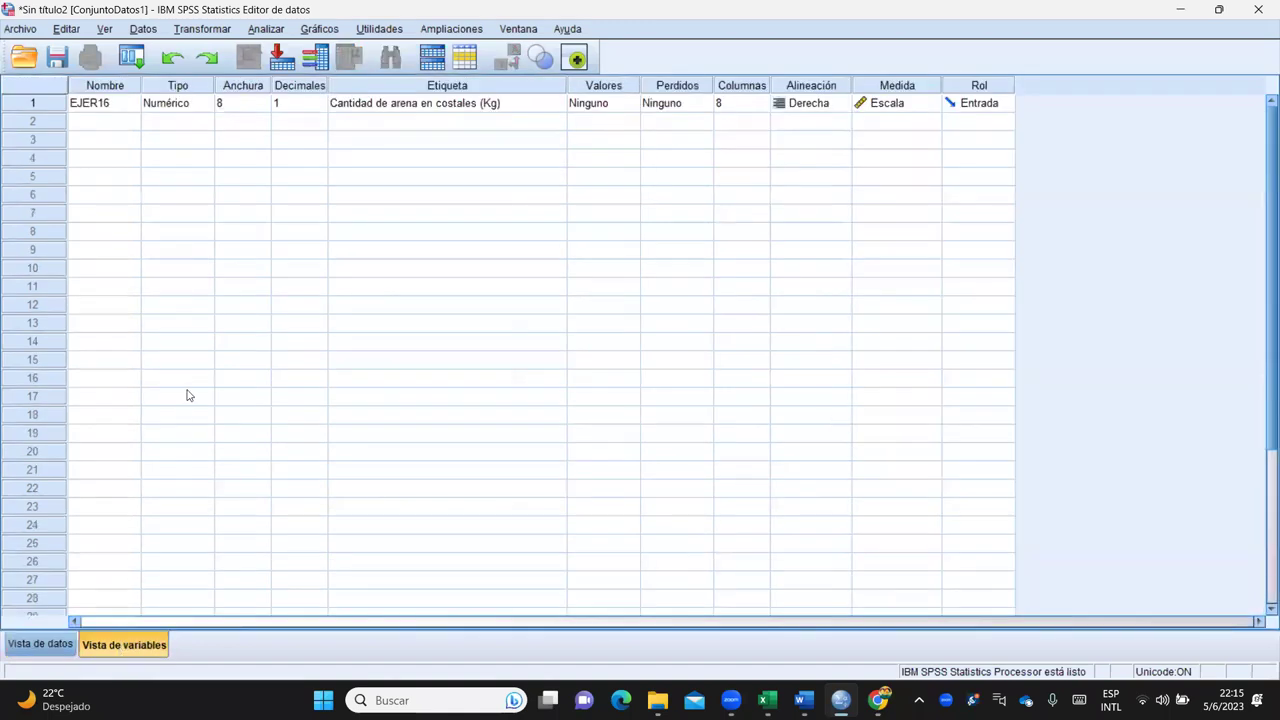
{"action": "left_click", "coordinate": [113, 107]}
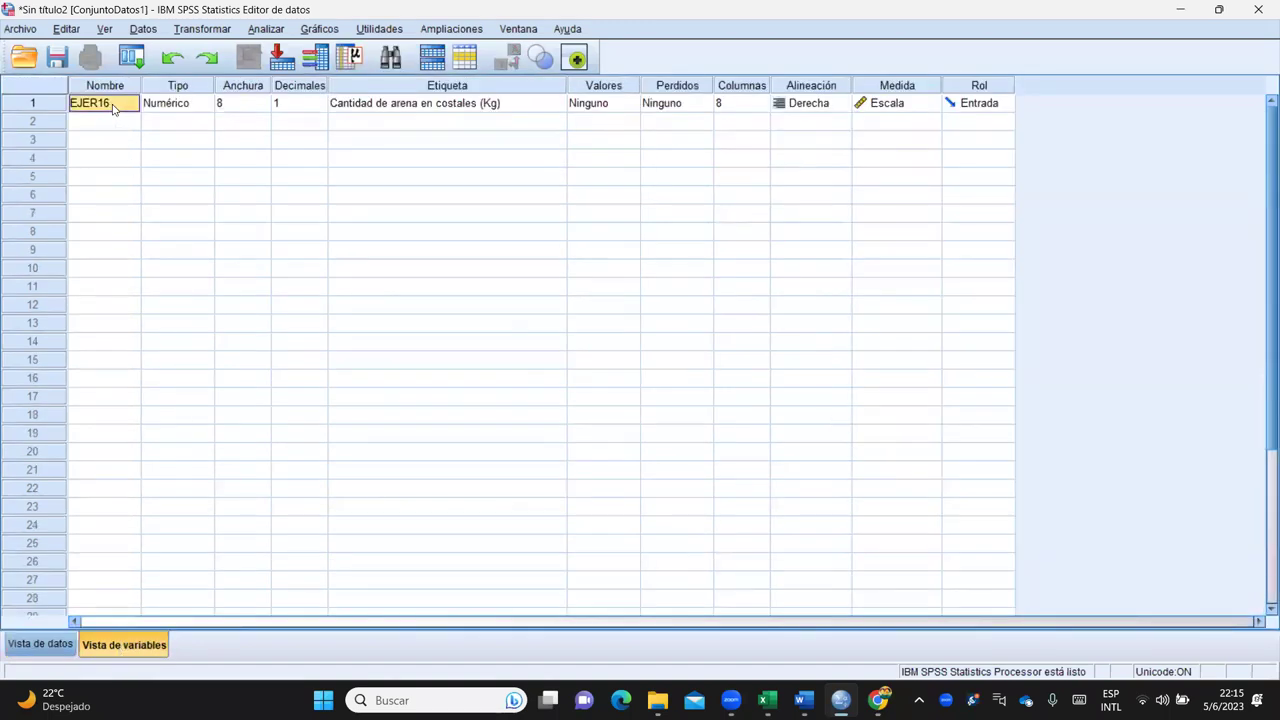
{"action": "left_click", "coordinate": [111, 126]}
{"action": "left_click", "coordinate": [120, 104]}
{"action": "key", "text": "Down"}
{"action": "left_click", "coordinate": [116, 107]}
{"action": "left_click", "coordinate": [126, 101]}
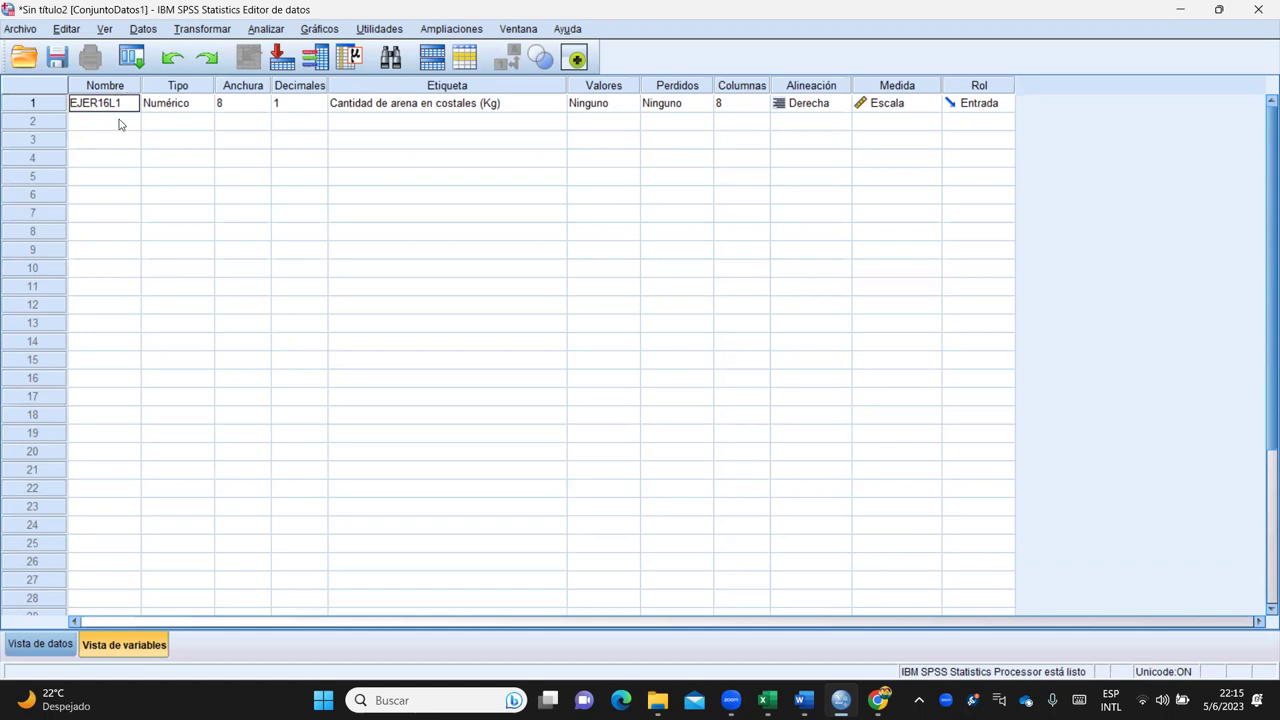
Step: Add the variables EJER16L2 and EJER16L3 and set both to 1 decimal
{"action": "left_click", "coordinate": [124, 122]}
{"action": "type", "text": "EJER16L2"}
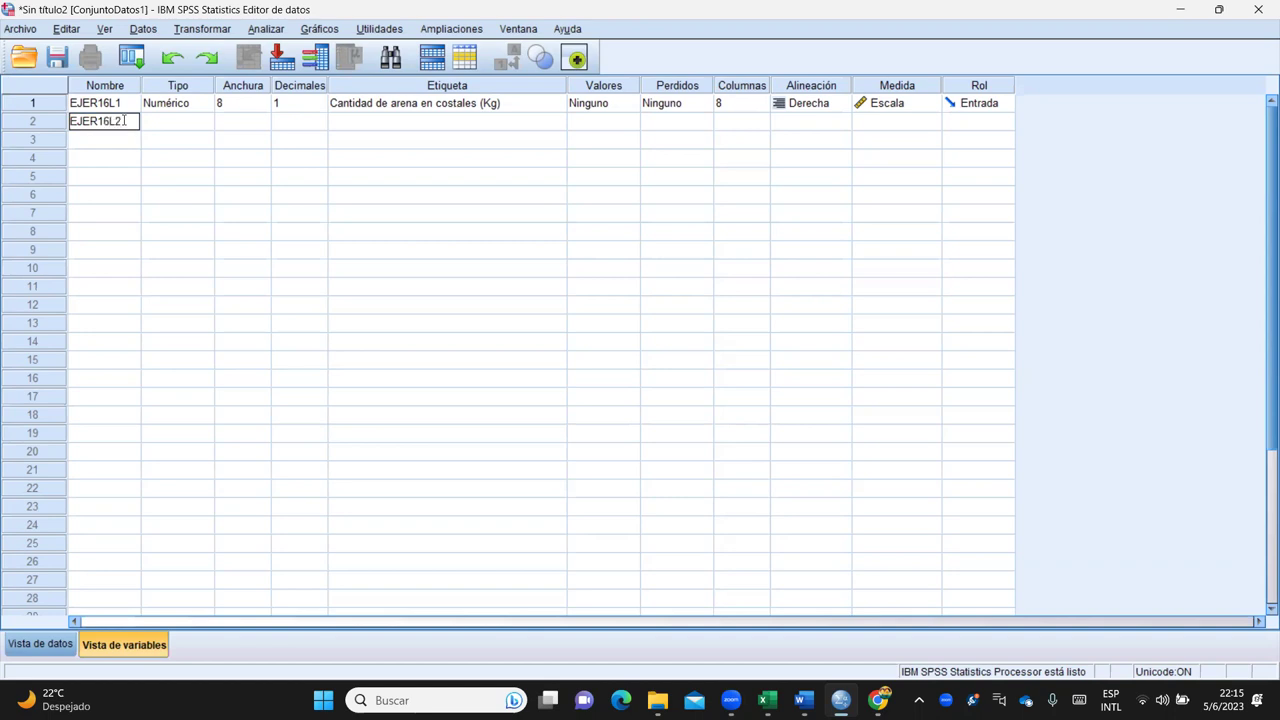
{"action": "left_click", "coordinate": [97, 141]}
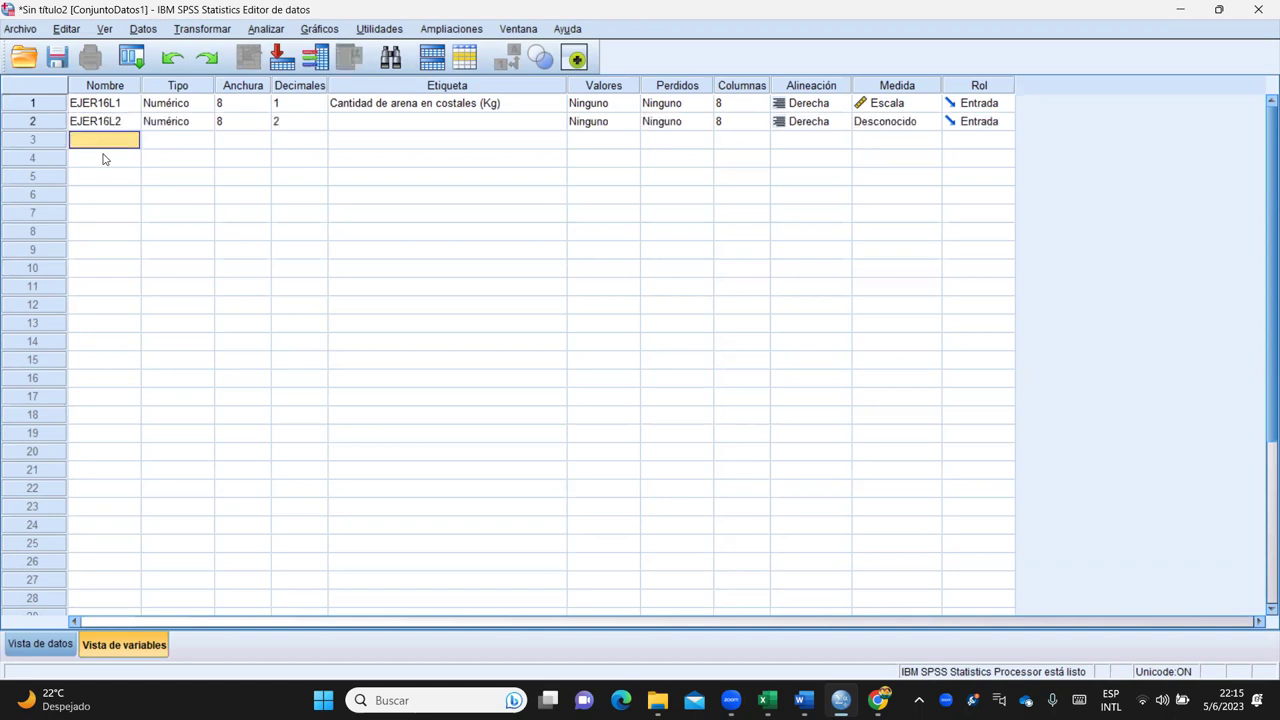
{"action": "type", "text": "EJER16L3"}
{"action": "left_click", "coordinate": [172, 146]}
{"action": "left_click", "coordinate": [298, 122]}
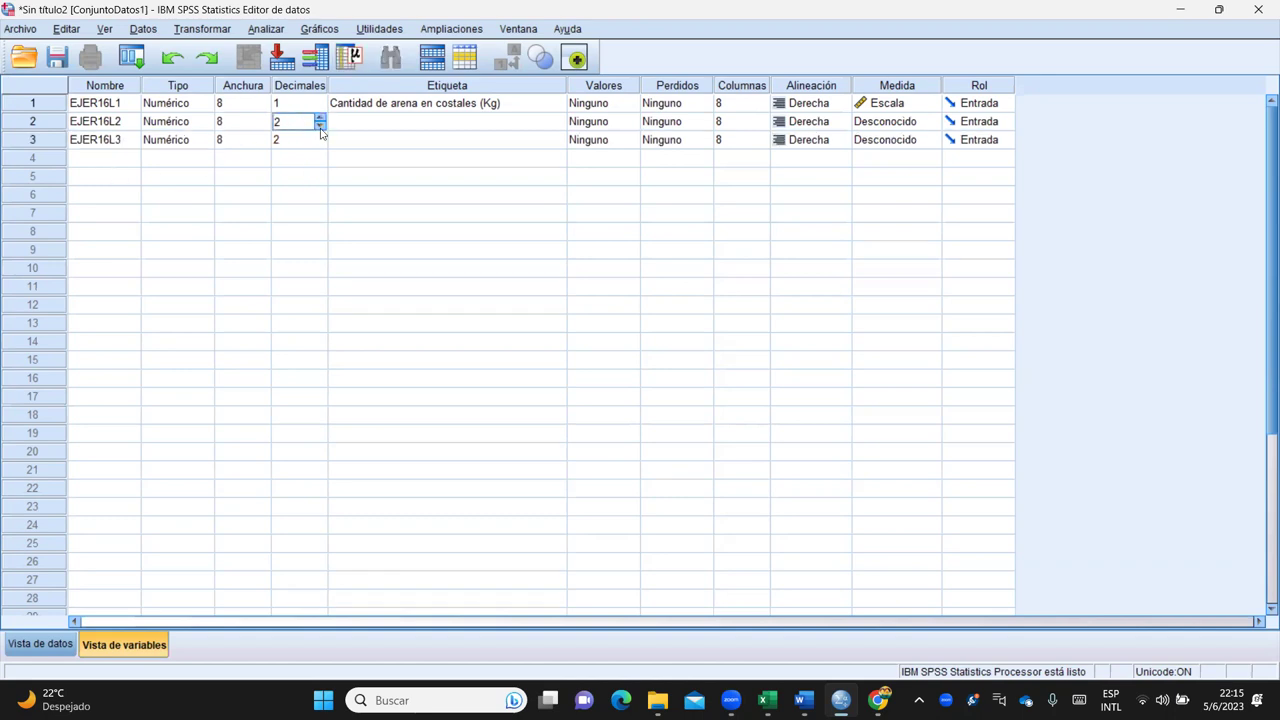
{"action": "left_click", "coordinate": [311, 141]}
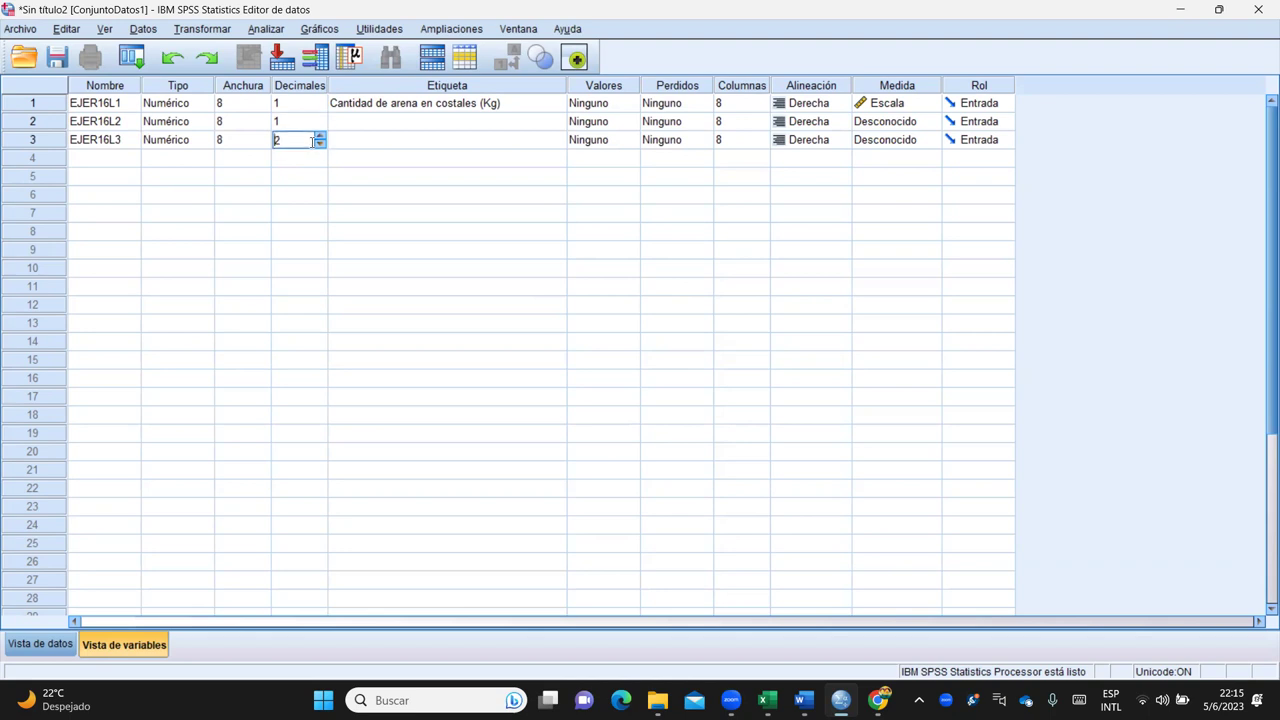
Step: Insert "LOTE 1" before the unit in the label of EJER16L1
{"action": "left_click", "coordinate": [370, 106]}
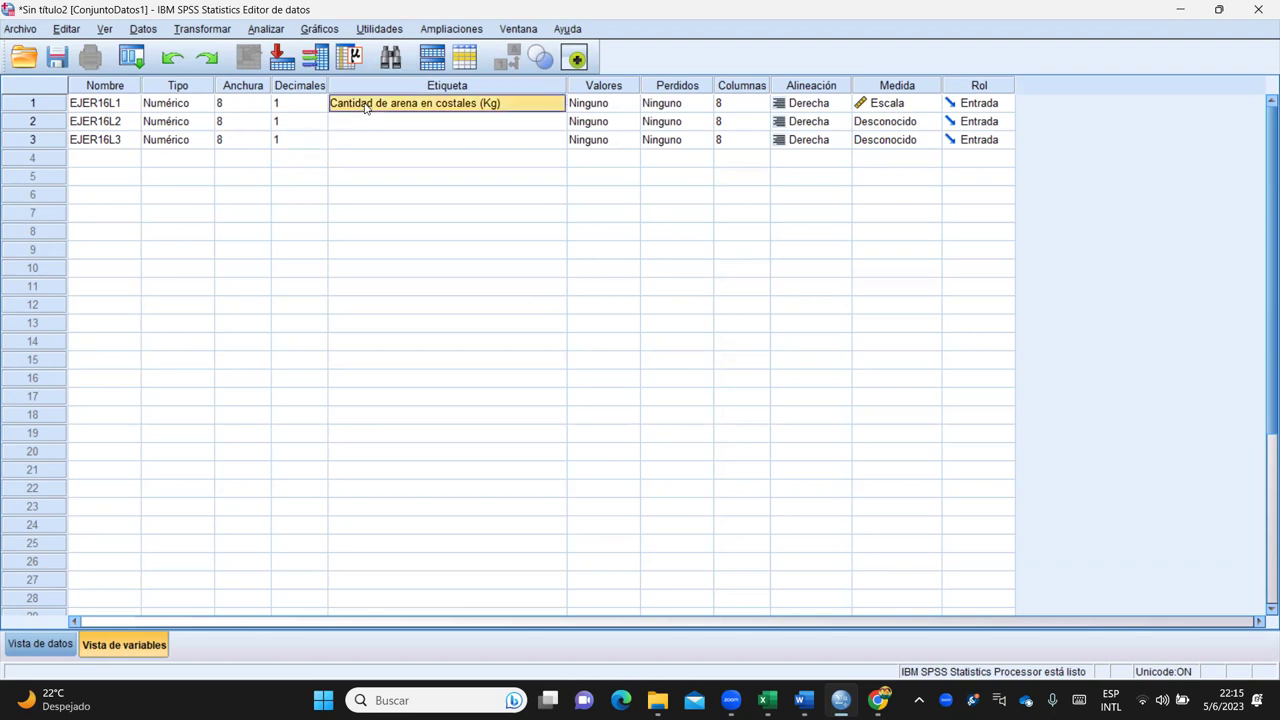
{"action": "left_click", "coordinate": [479, 104]}
{"action": "type", "text": "LOTE 1"}
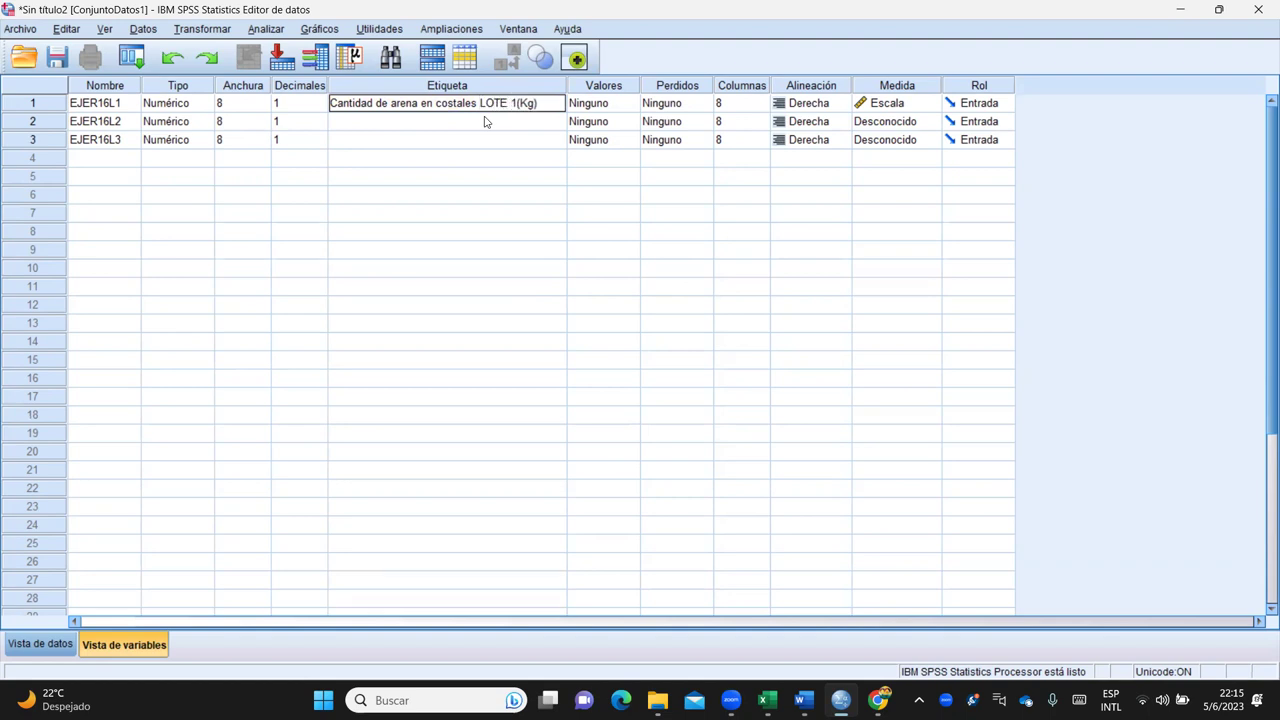
{"action": "left_click", "coordinate": [487, 122]}
Step: Copy the EJER16L1 label to EJER16L2 and change its lot to LOTE 2
{"action": "left_click", "coordinate": [485, 107]}
{"action": "right_click", "coordinate": [484, 105]}
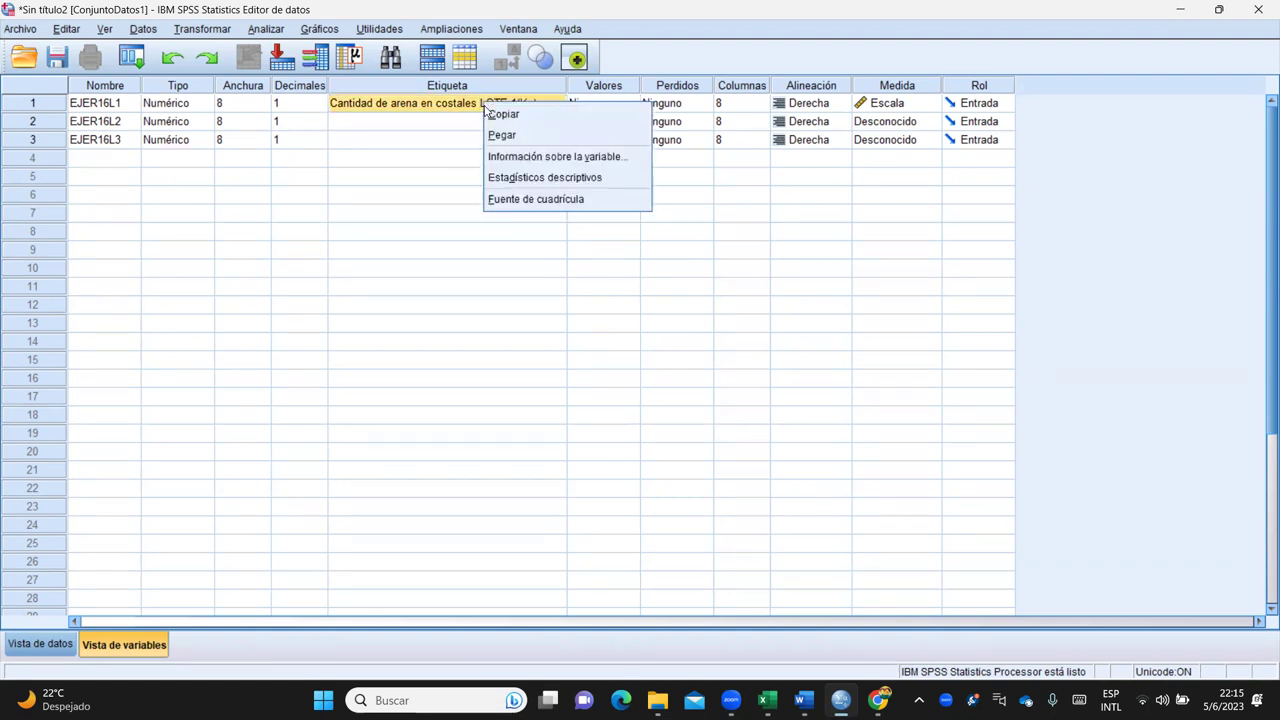
{"action": "left_click", "coordinate": [504, 117]}
{"action": "left_click", "coordinate": [440, 124]}
{"action": "right_click", "coordinate": [443, 125]}
{"action": "left_click", "coordinate": [465, 155]}
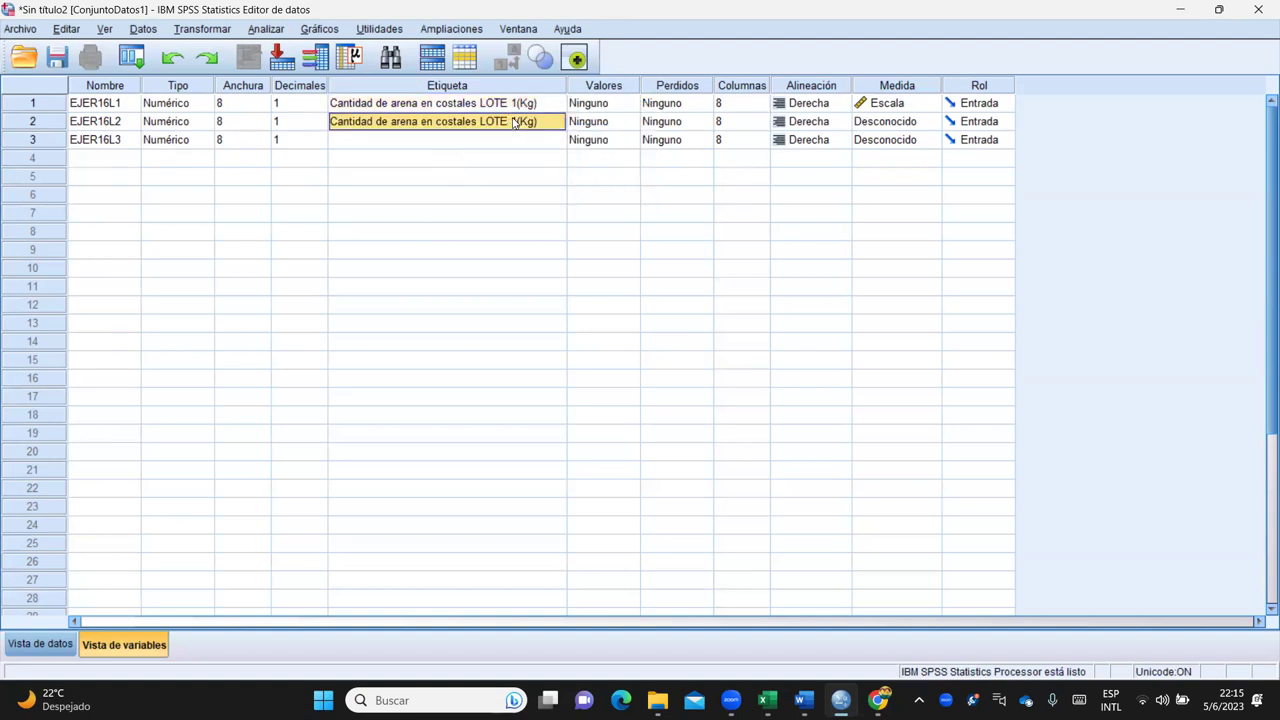
{"action": "left_click", "coordinate": [528, 194]}
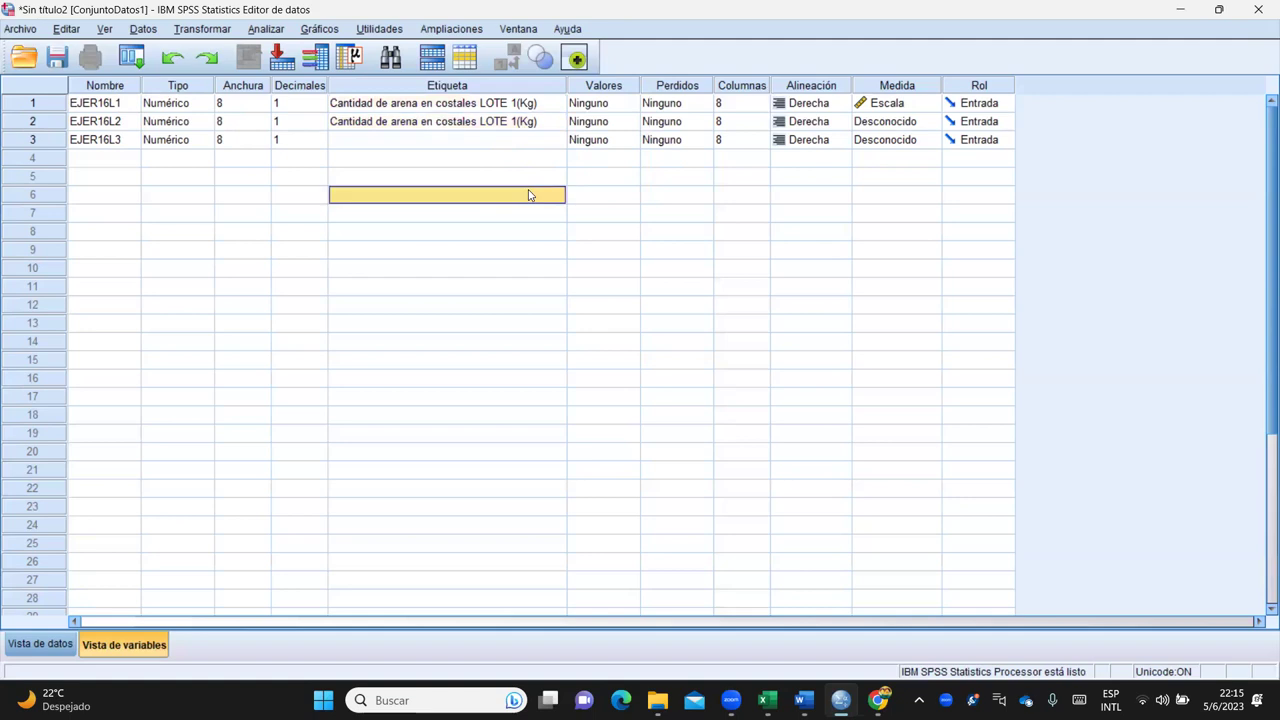
{"action": "double_click", "coordinate": [519, 121]}
{"action": "key", "text": "BackSpace"}
{"action": "type", "text": "2"}
{"action": "key", "text": "Return"}
Step: Copy the EJER16L2 label to EJER16L3 and change its lot to LOTE 3
{"action": "left_click", "coordinate": [489, 124]}
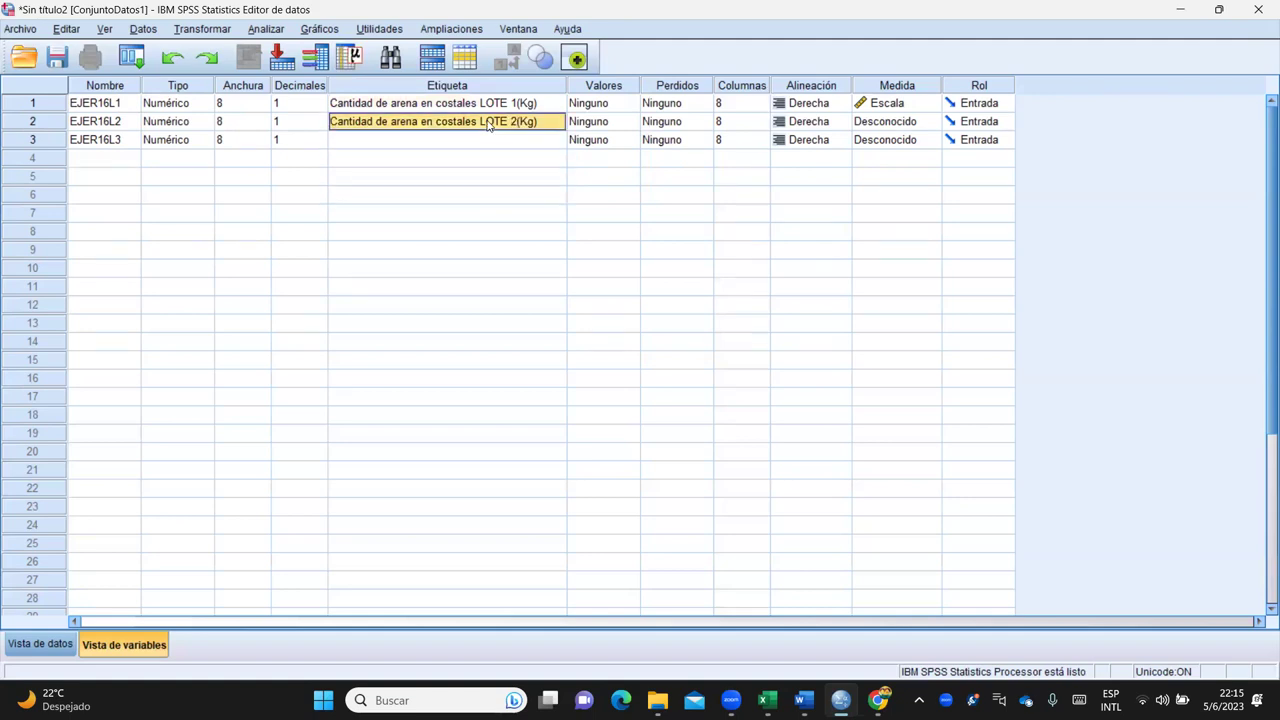
{"action": "right_click", "coordinate": [489, 124]}
{"action": "left_click", "coordinate": [500, 134]}
{"action": "left_click", "coordinate": [435, 143]}
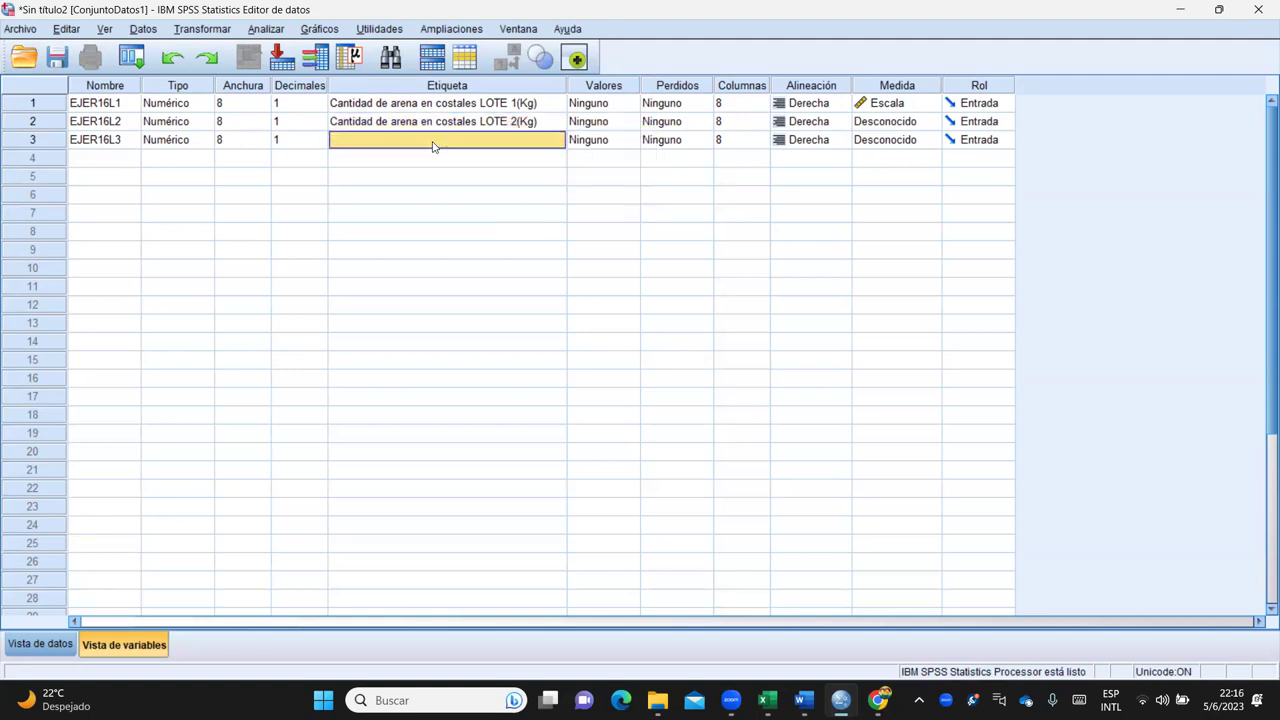
{"action": "right_click", "coordinate": [435, 143]}
{"action": "left_click", "coordinate": [458, 179]}
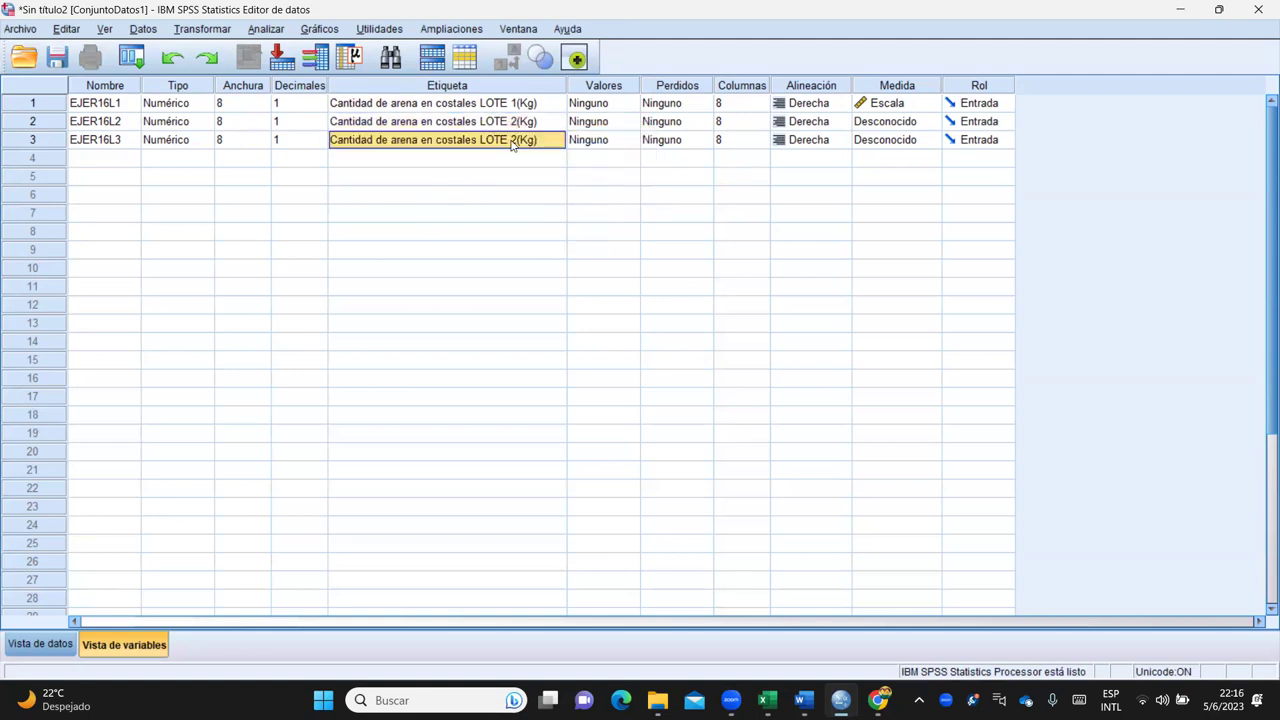
{"action": "double_click", "coordinate": [512, 141]}
{"action": "type", "text": "3"}
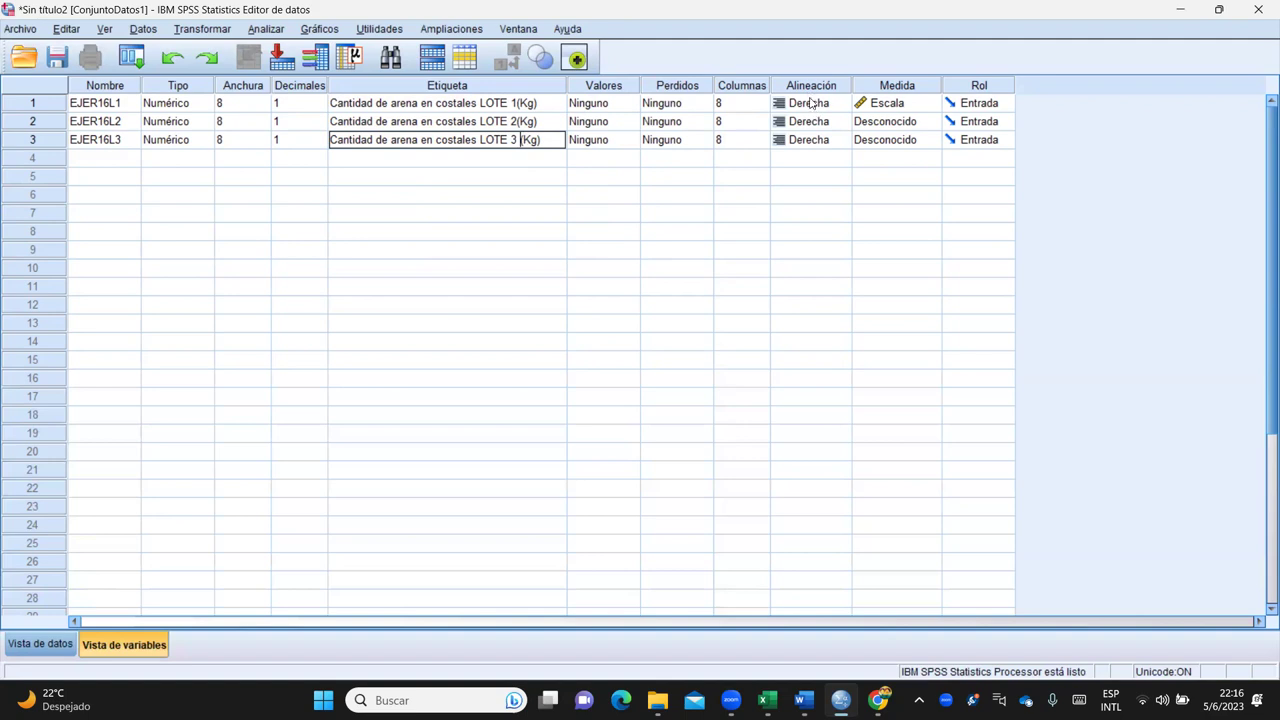
Step: Set the measurement level of EJER16L2 and EJER16L3 to Escala
{"action": "left_click", "coordinate": [881, 120]}
{"action": "left_click", "coordinate": [887, 140]}
{"action": "left_click", "coordinate": [886, 142]}
{"action": "left_click", "coordinate": [893, 161]}
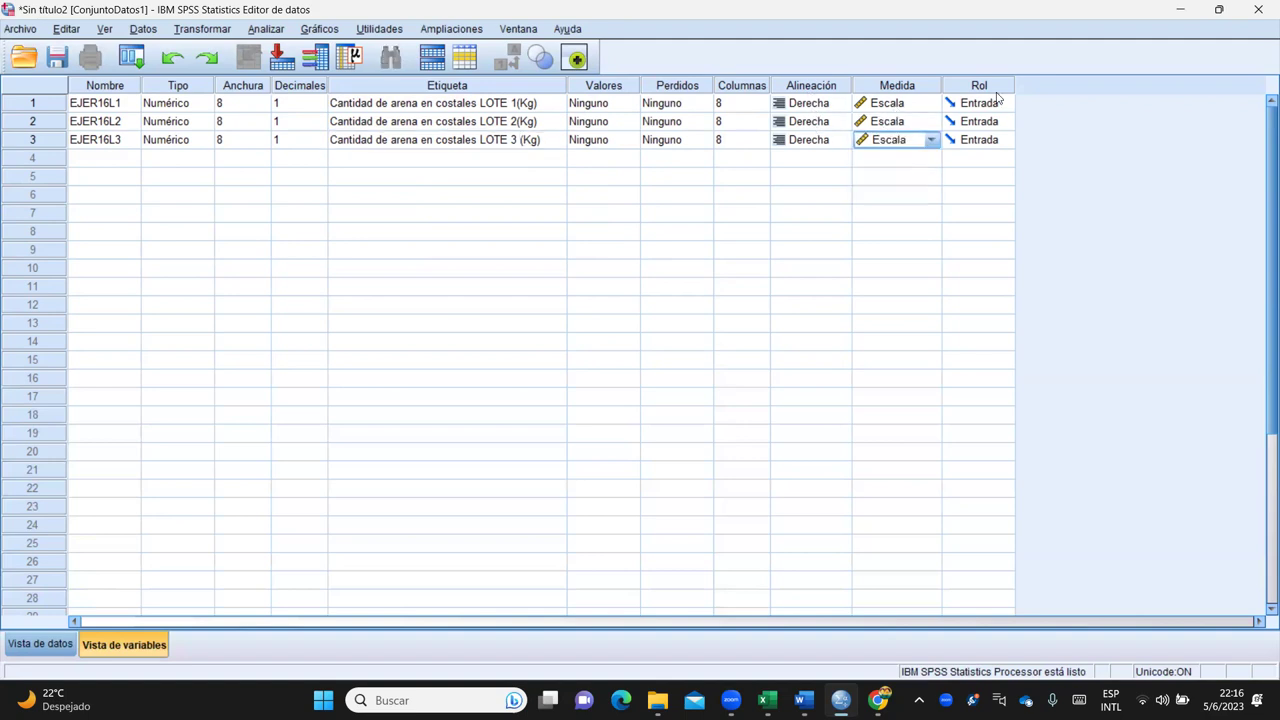
{"action": "left_click", "coordinate": [907, 232]}
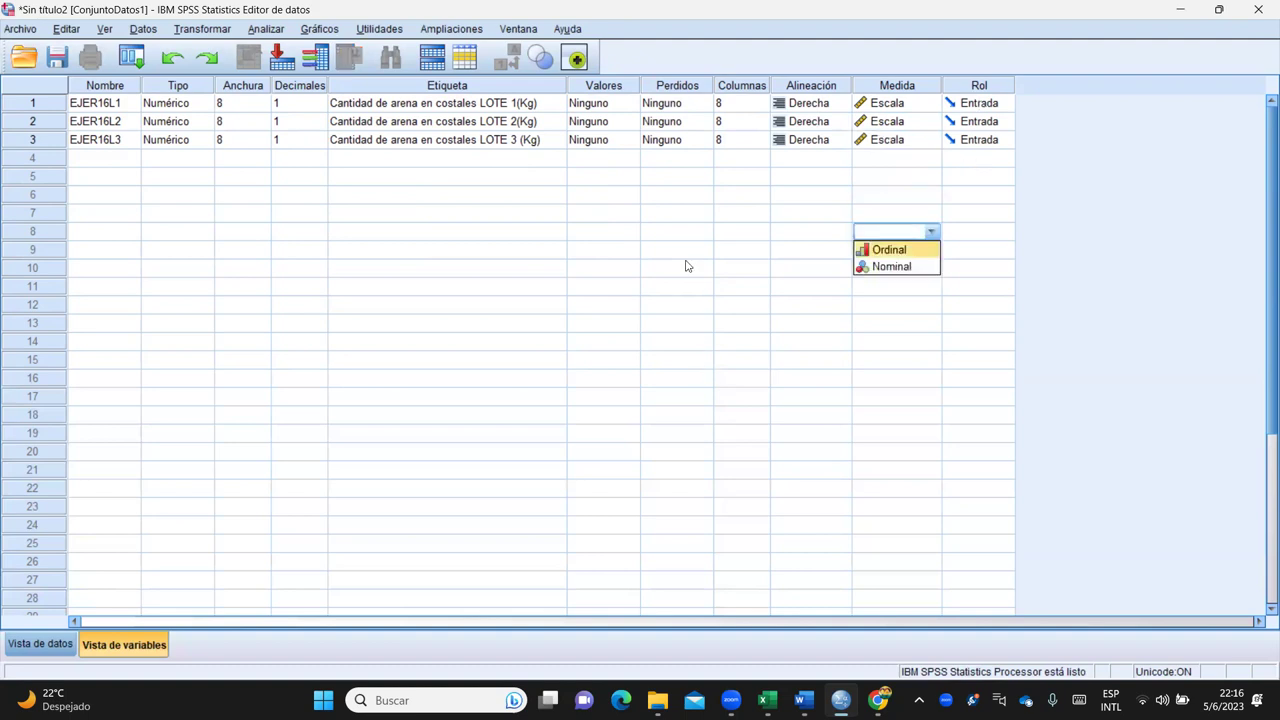
{"action": "left_click", "coordinate": [790, 141]}
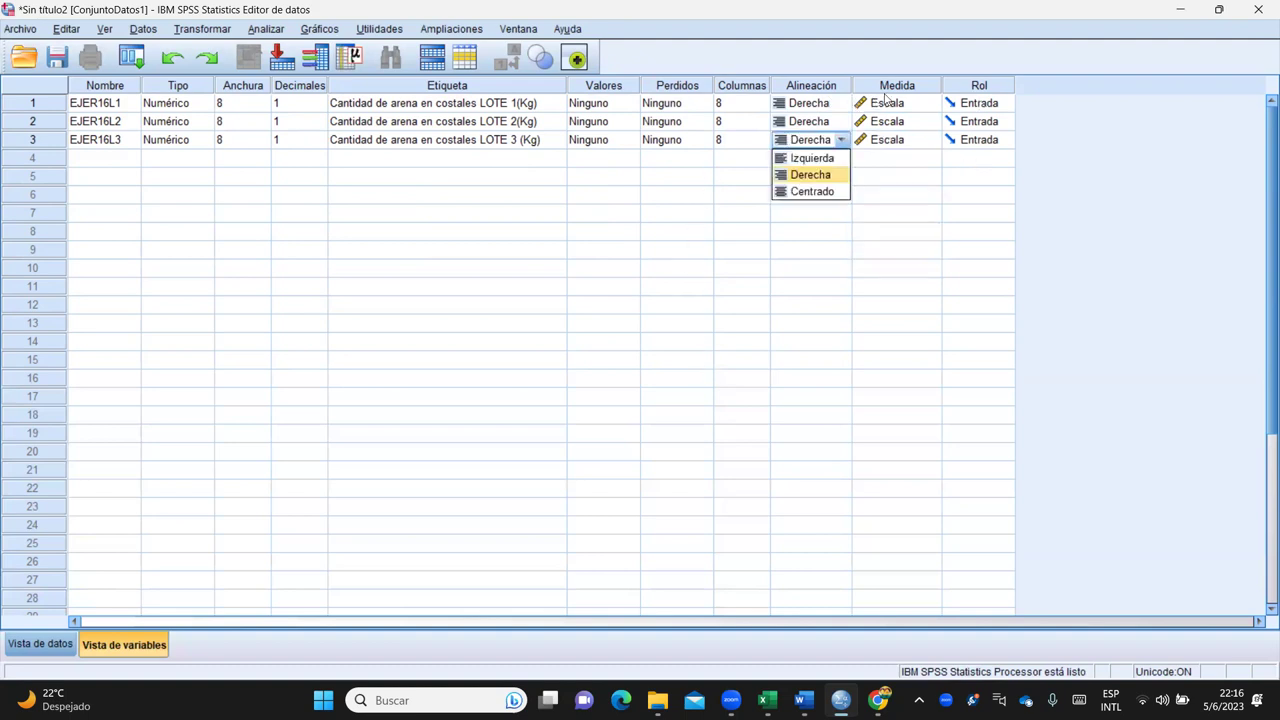
{"action": "left_click", "coordinate": [886, 102]}
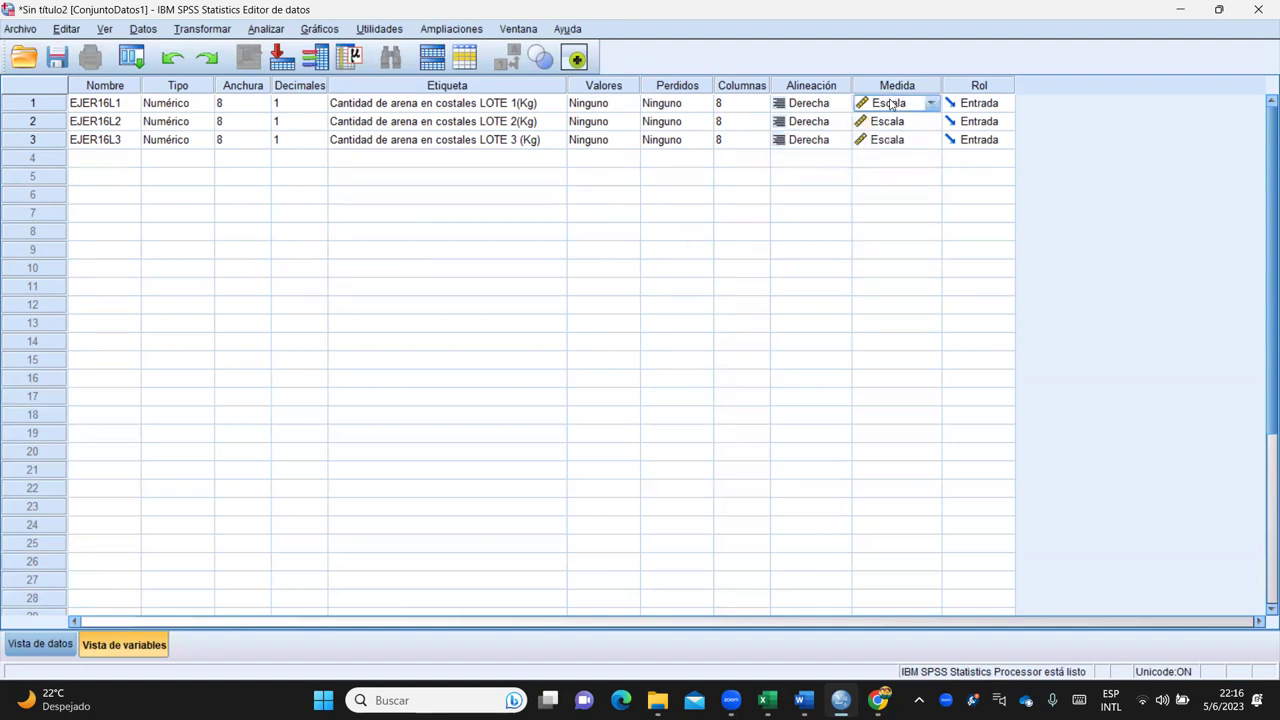
Step: Show the data sheet in SPSS, and in the Excel sheet EJ 16 copy the LOTE 1 values in L2:L31
{"action": "left_click", "coordinate": [37, 646]}
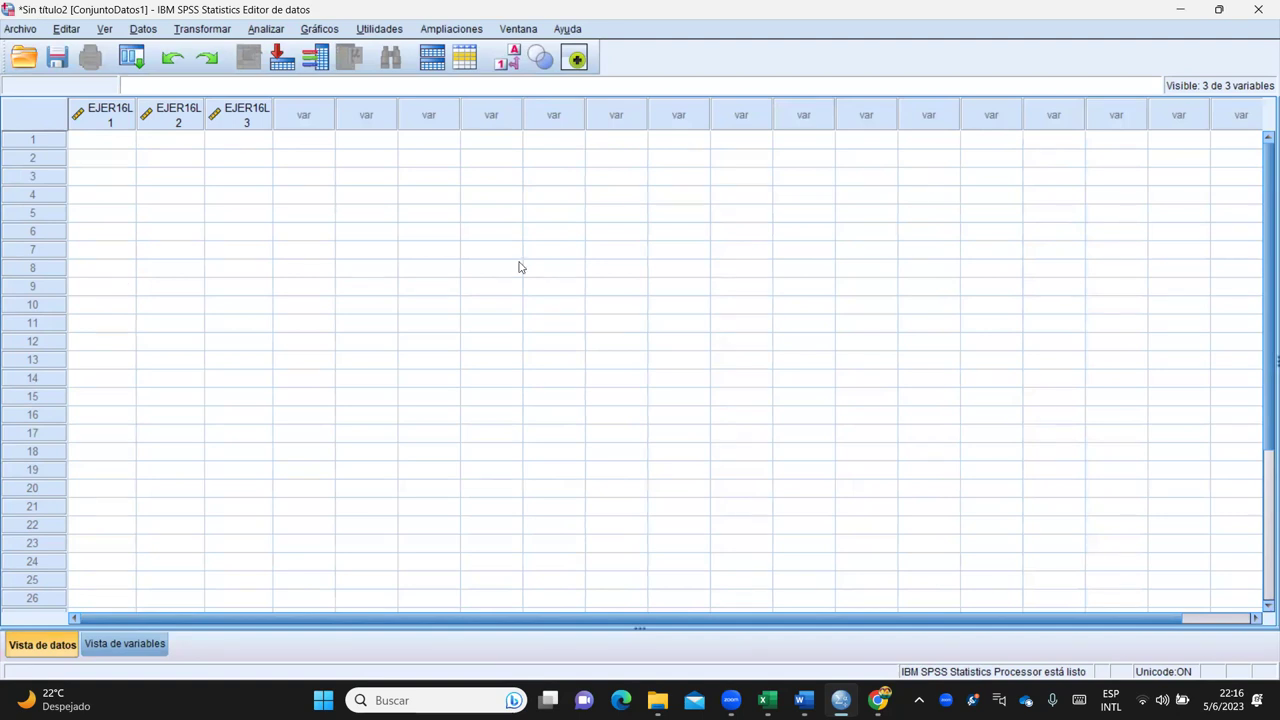
{"action": "left_click", "coordinate": [768, 700]}
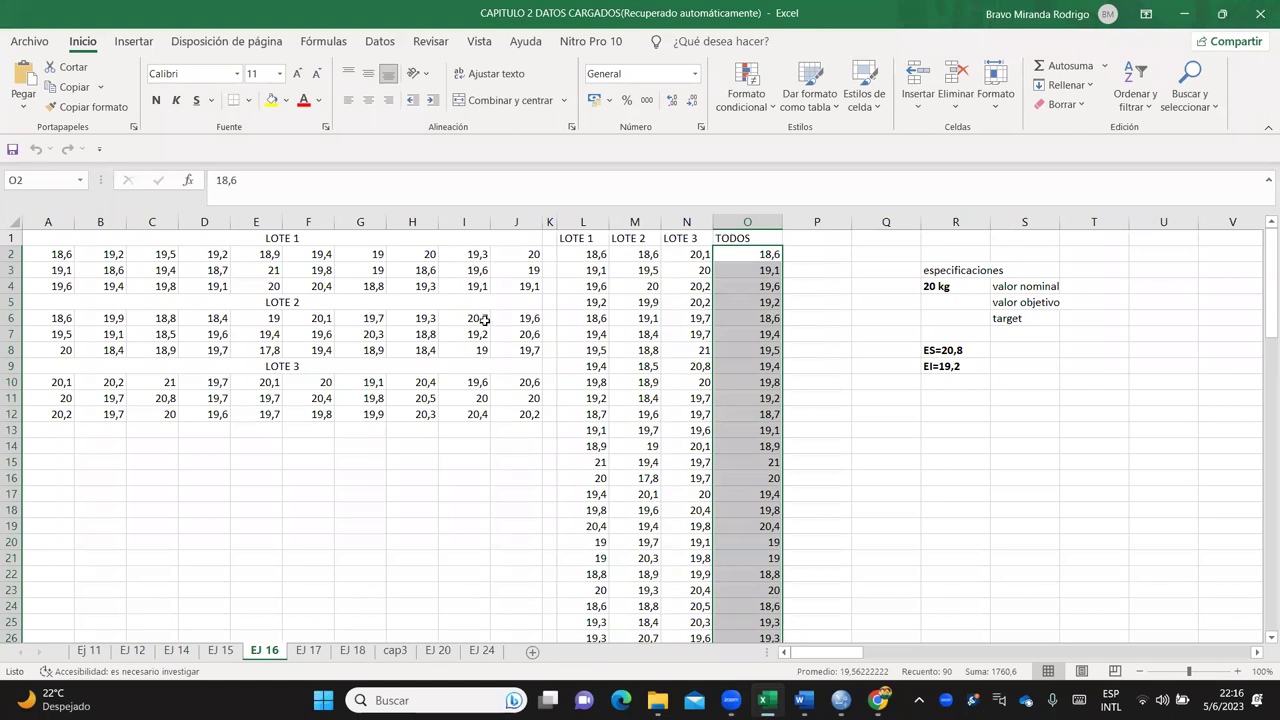
{"action": "left_click", "coordinate": [571, 347]}
{"action": "left_click_drag", "start_coordinate": [591, 254], "coordinate": [605, 398]}
{"action": "right_click", "coordinate": [605, 398]}
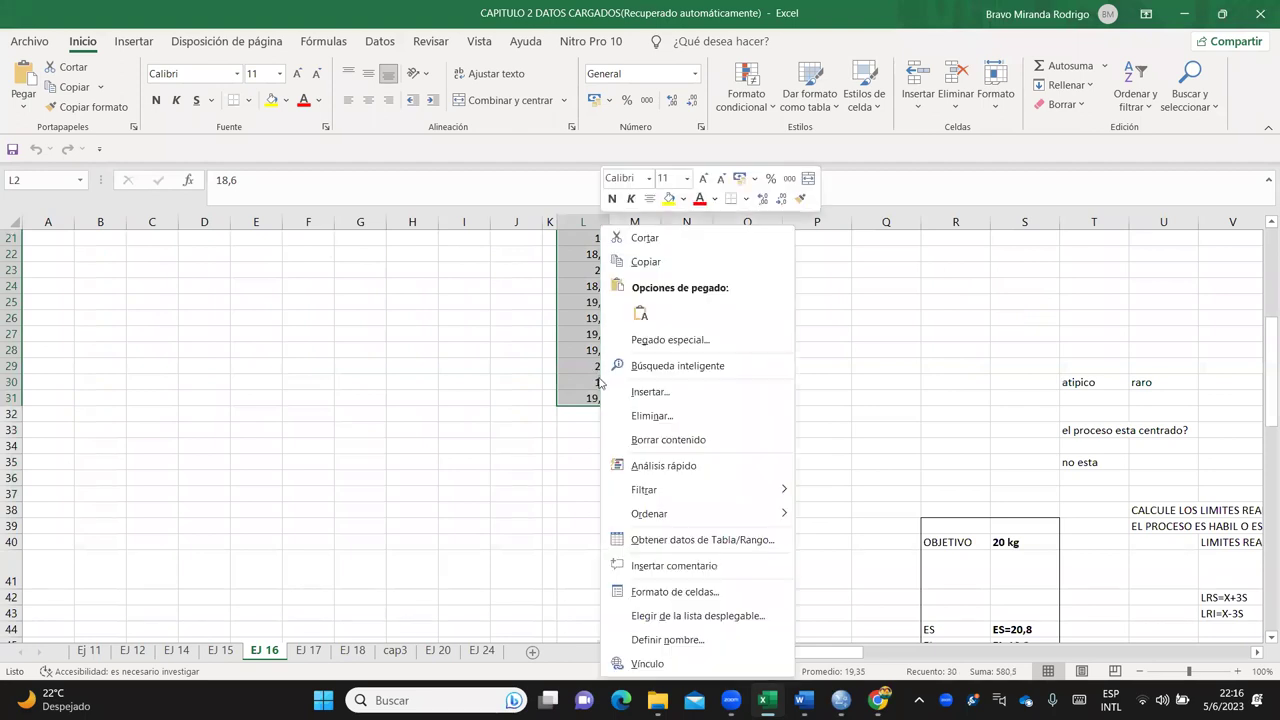
{"action": "left_click", "coordinate": [640, 263]}
{"action": "scroll", "coordinate": [685, 287], "scroll_direction": "up", "scroll_amount": 5}
{"action": "scroll", "coordinate": [685, 287], "scroll_direction": "up", "scroll_amount": 2}
Step: Switch back to SPSS and paste the LOTE 1 values into EJER16L1 from the first row
{"action": "mouse_move", "coordinate": [840, 700]}
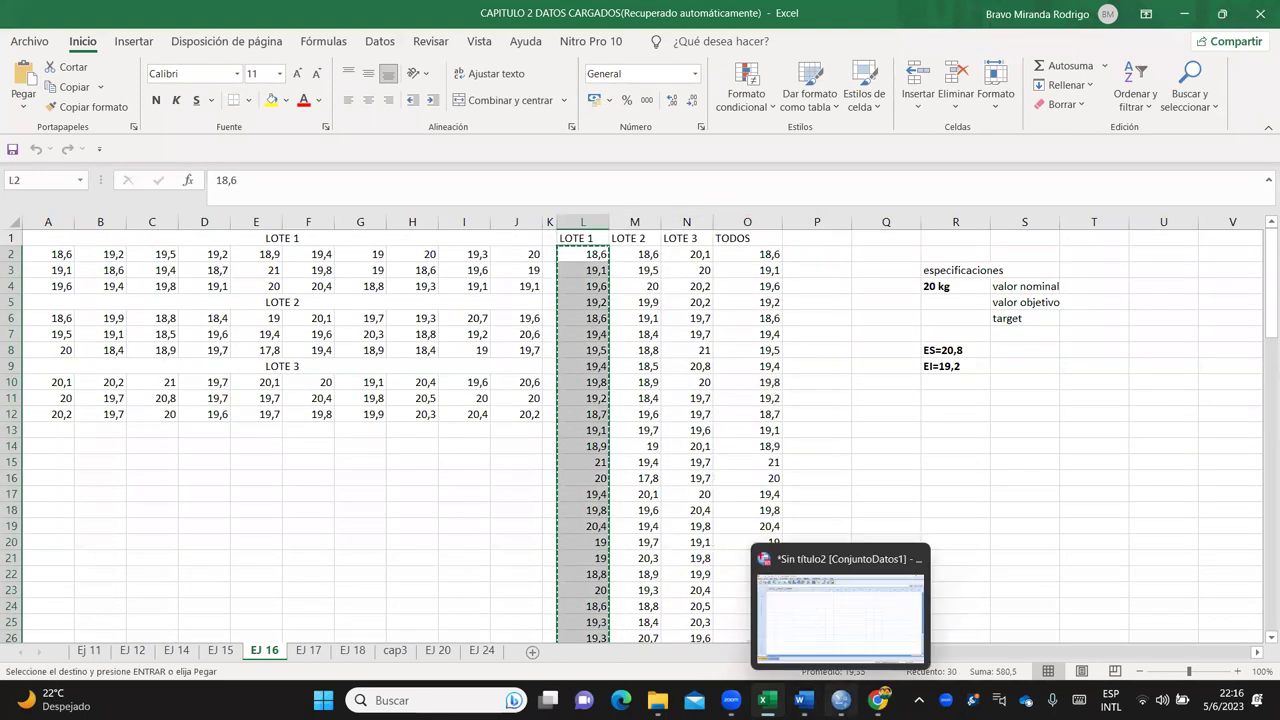
{"action": "left_click", "coordinate": [833, 617]}
{"action": "left_click", "coordinate": [98, 143]}
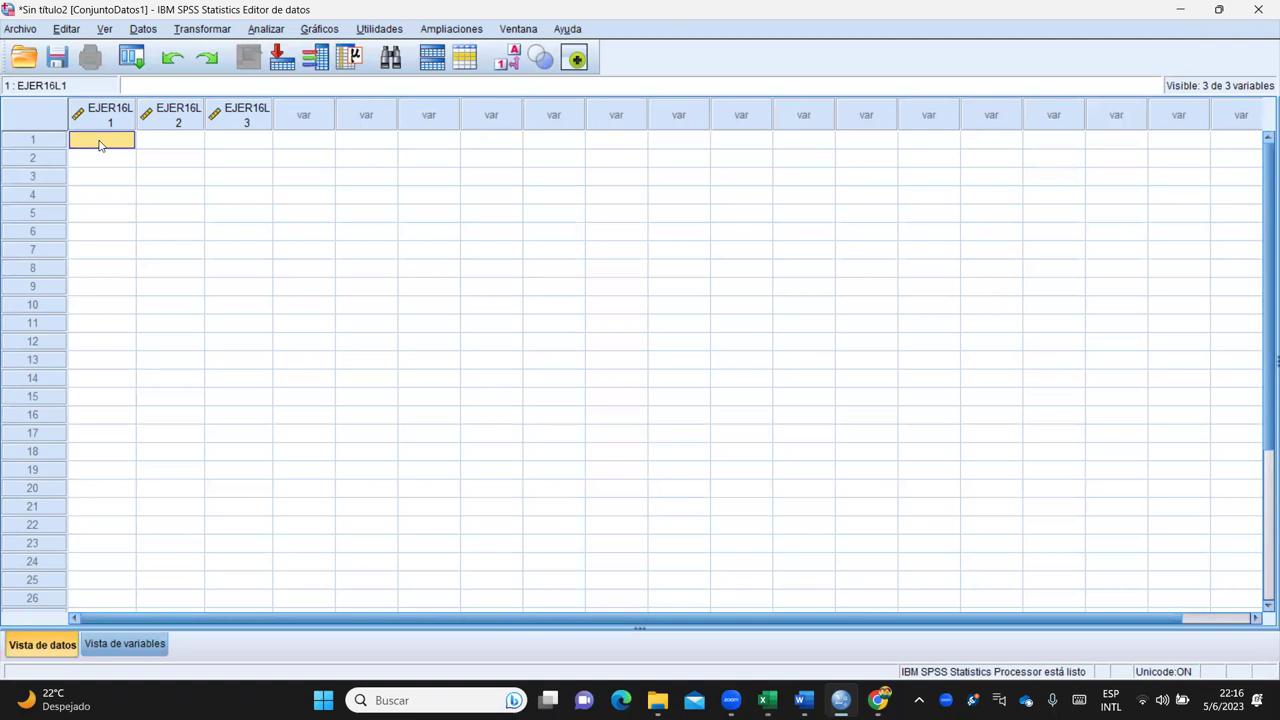
{"action": "right_click", "coordinate": [100, 143]}
{"action": "left_click", "coordinate": [135, 235]}
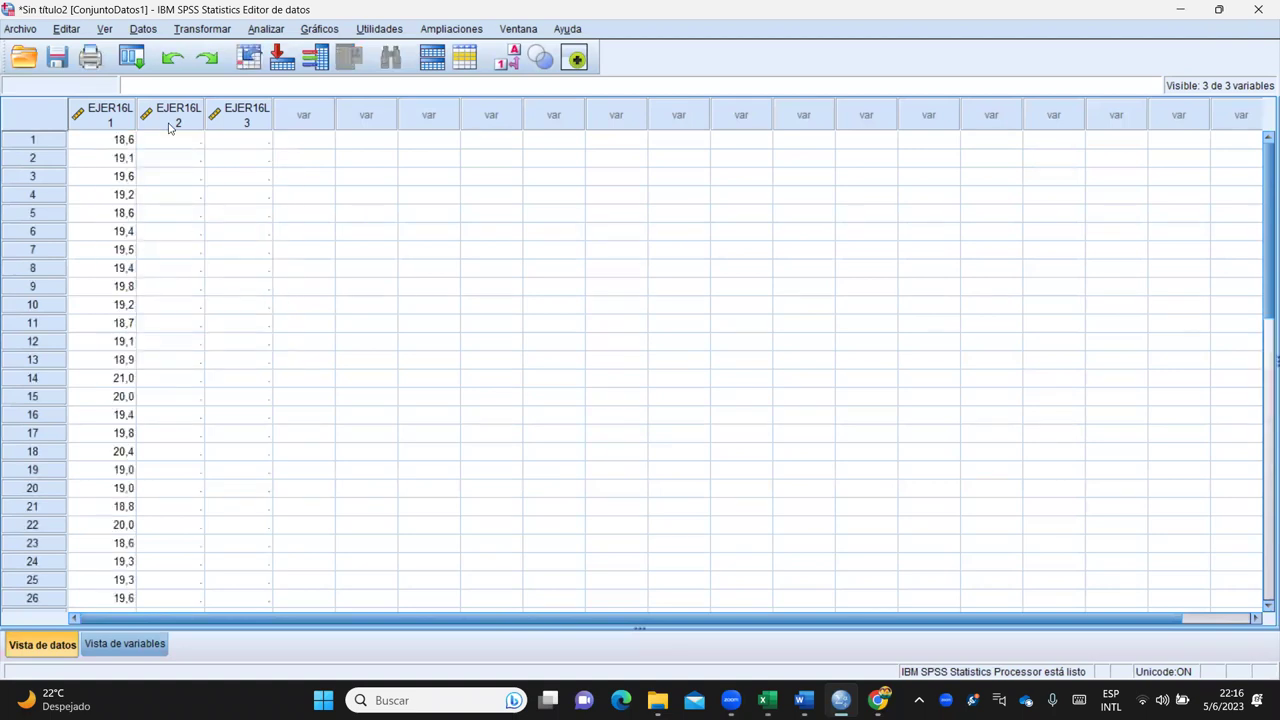
{"action": "scroll", "coordinate": [180, 266], "scroll_direction": "down", "scroll_amount": 3}
{"action": "scroll", "coordinate": [150, 440], "scroll_direction": "up", "scroll_amount": 3}
Step: Switch to Excel and copy the LOTE 2 values in M2:M31
{"action": "mouse_move", "coordinate": [803, 700]}
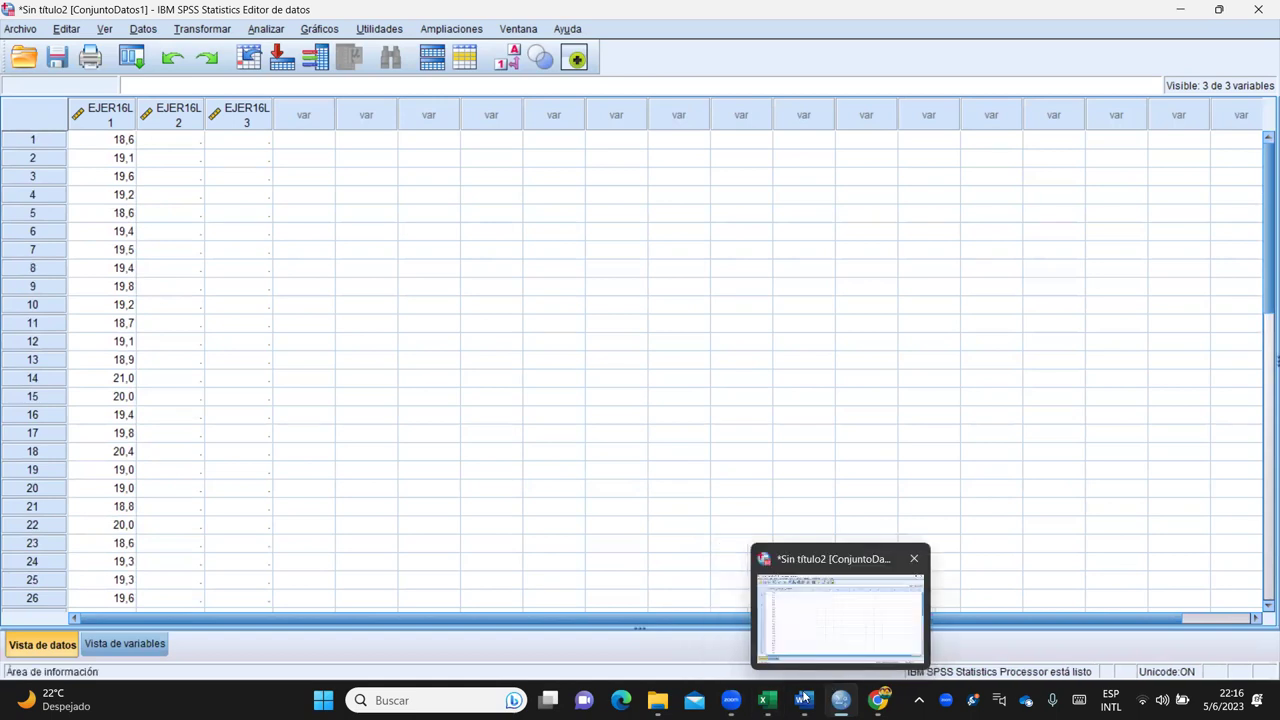
{"action": "left_click", "coordinate": [771, 628]}
{"action": "left_click_drag", "start_coordinate": [645, 256], "coordinate": [646, 574]}
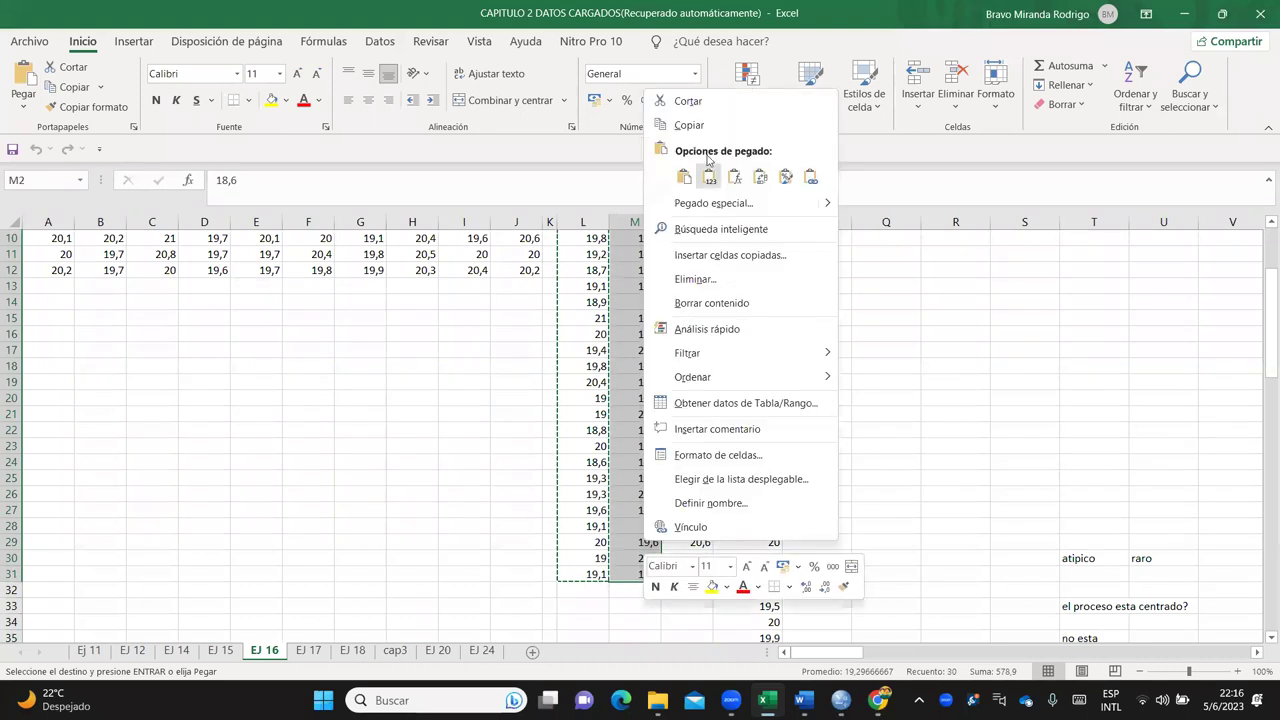
{"action": "left_click", "coordinate": [690, 127]}
Step: Switch back to SPSS and paste the LOTE 2 values into EJER16L2 from the first row
{"action": "mouse_move", "coordinate": [850, 705]}
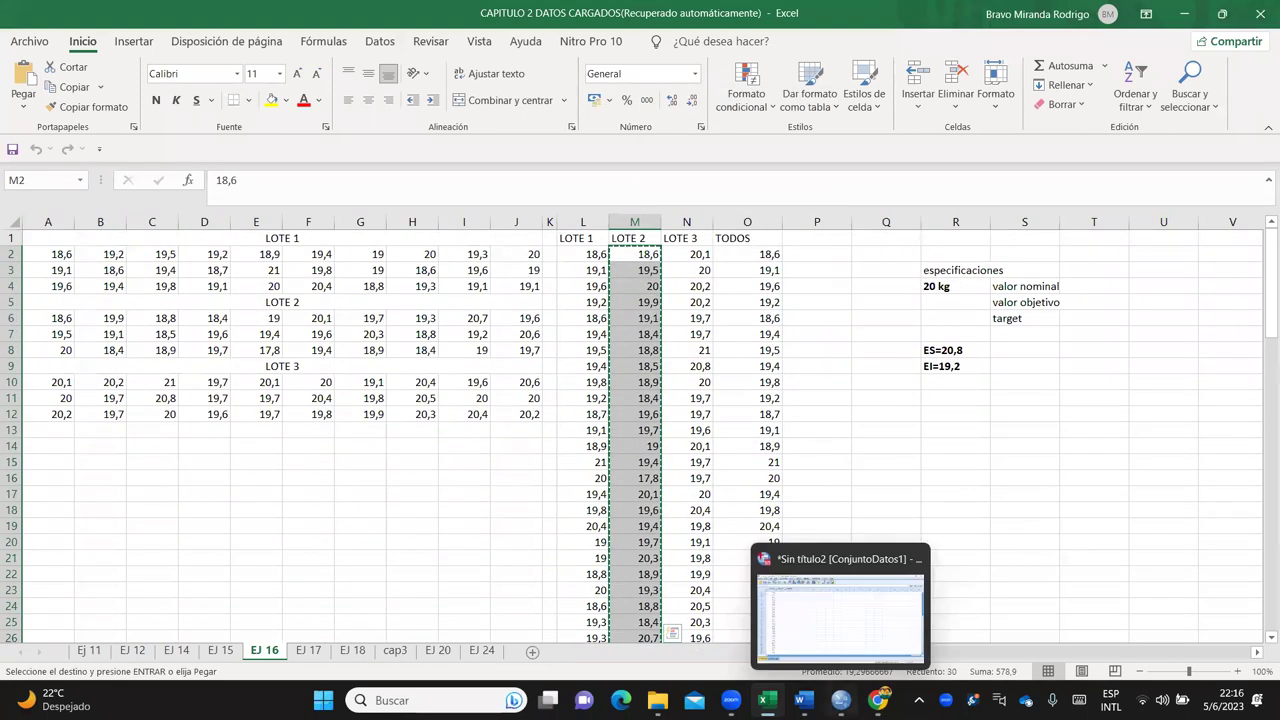
{"action": "left_click", "coordinate": [840, 612]}
{"action": "left_click", "coordinate": [180, 143]}
{"action": "right_click", "coordinate": [180, 145]}
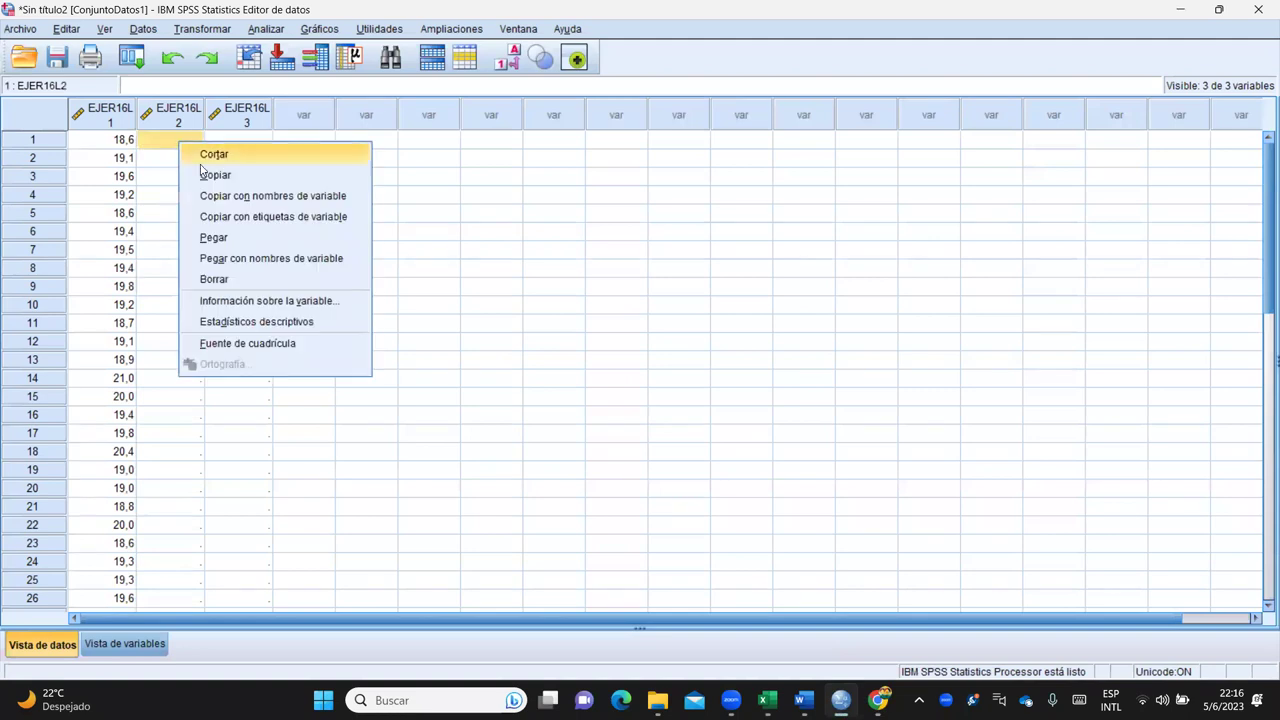
{"action": "left_click", "coordinate": [214, 237]}
Step: Switch to Excel and copy the LOTE 3 values in N2:N31
{"action": "mouse_move", "coordinate": [803, 703]}
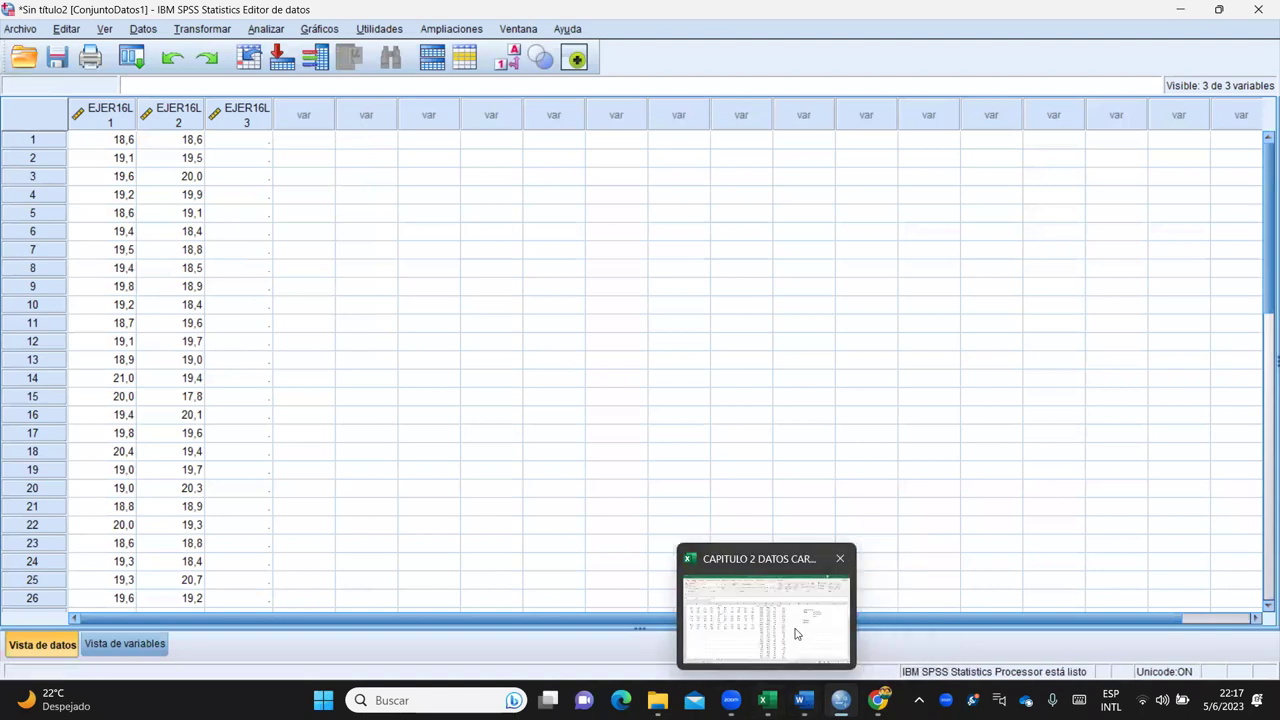
{"action": "left_click", "coordinate": [766, 612]}
{"action": "left_click_drag", "start_coordinate": [703, 256], "coordinate": [703, 433]}
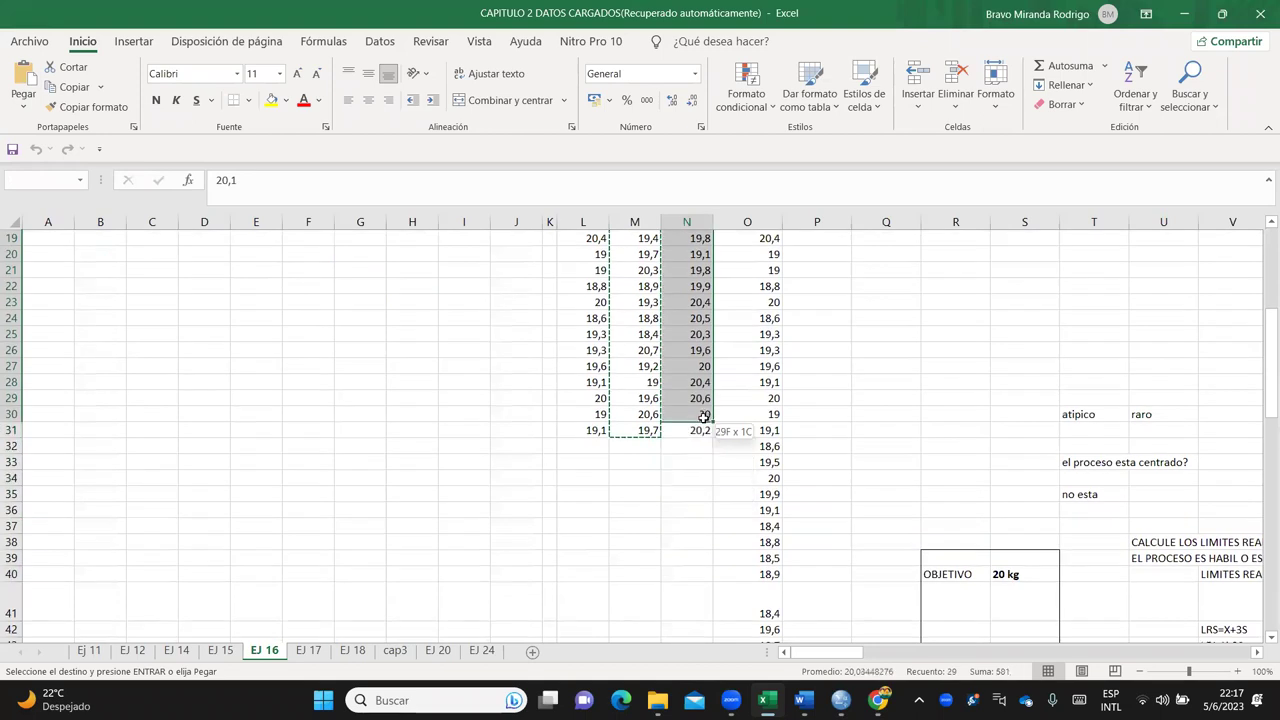
{"action": "right_click", "coordinate": [701, 424]}
{"action": "left_click", "coordinate": [745, 261]}
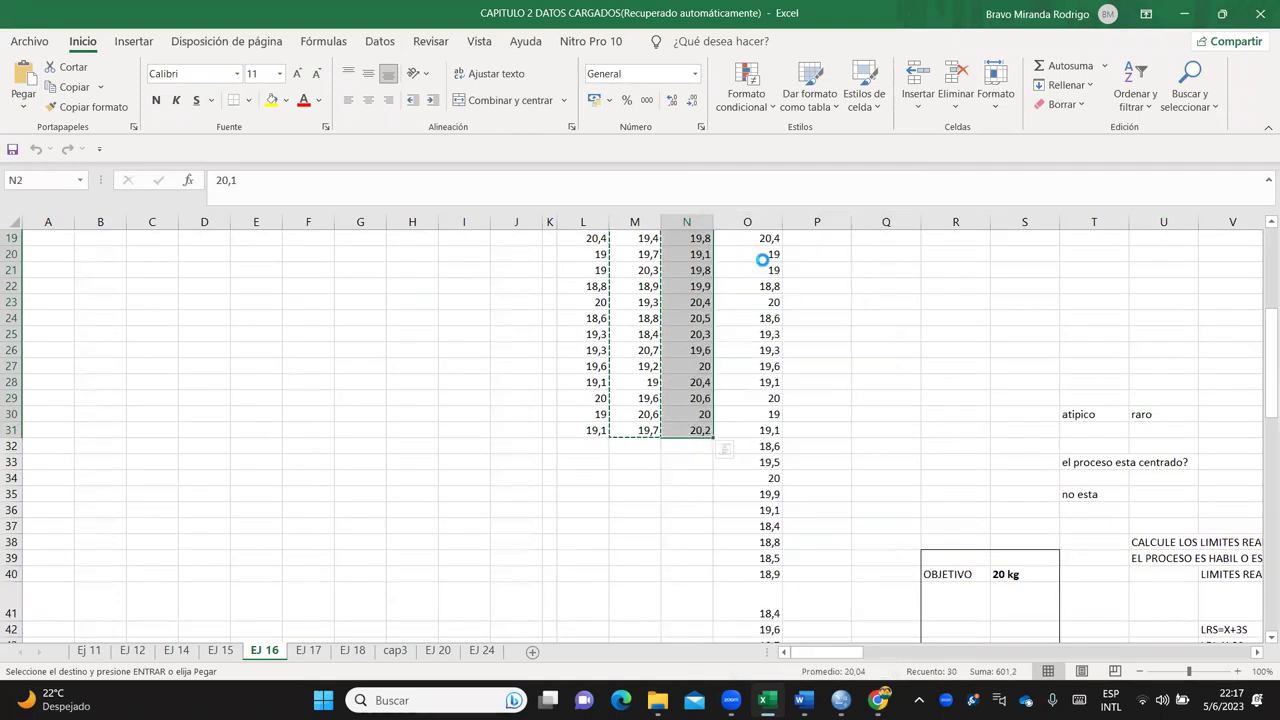
{"action": "scroll", "coordinate": [800, 450], "scroll_direction": "up", "scroll_amount": 6}
Step: Switch back to SPSS and paste the LOTE 3 values into EJER16L3 from the first row
{"action": "mouse_move", "coordinate": [840, 700]}
{"action": "left_click", "coordinate": [823, 646]}
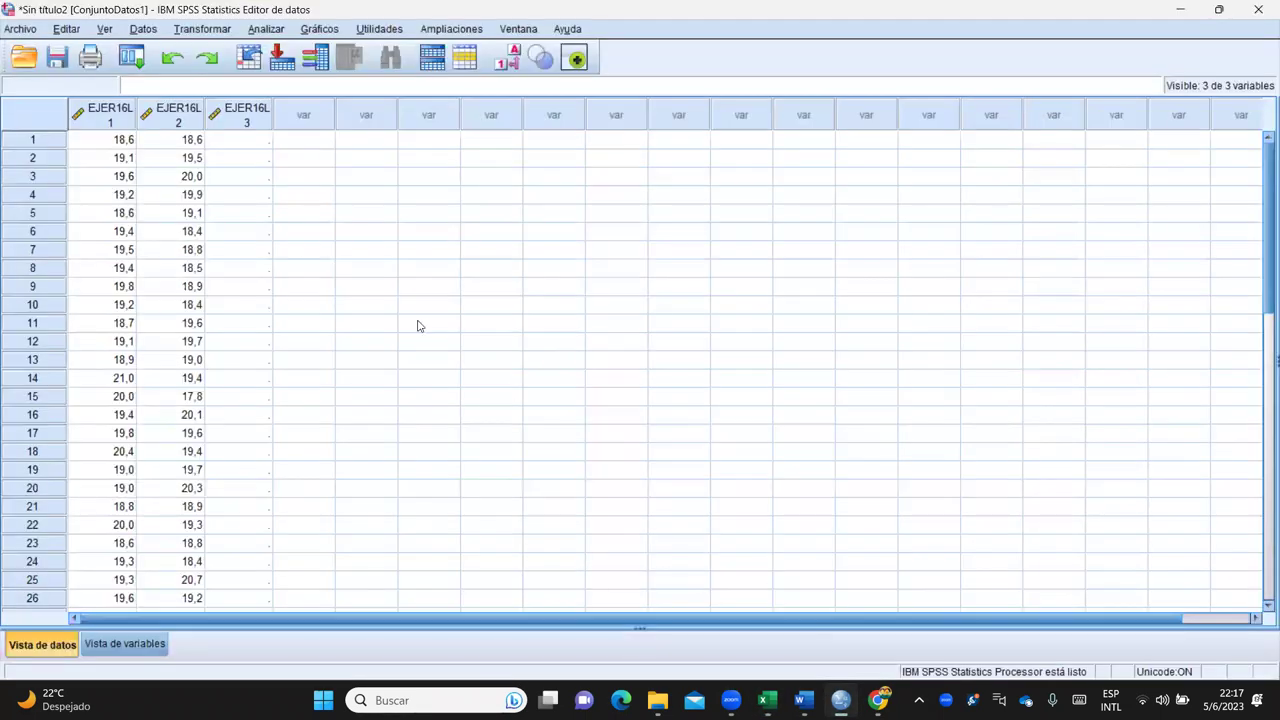
{"action": "left_click", "coordinate": [250, 140]}
{"action": "right_click", "coordinate": [247, 138]}
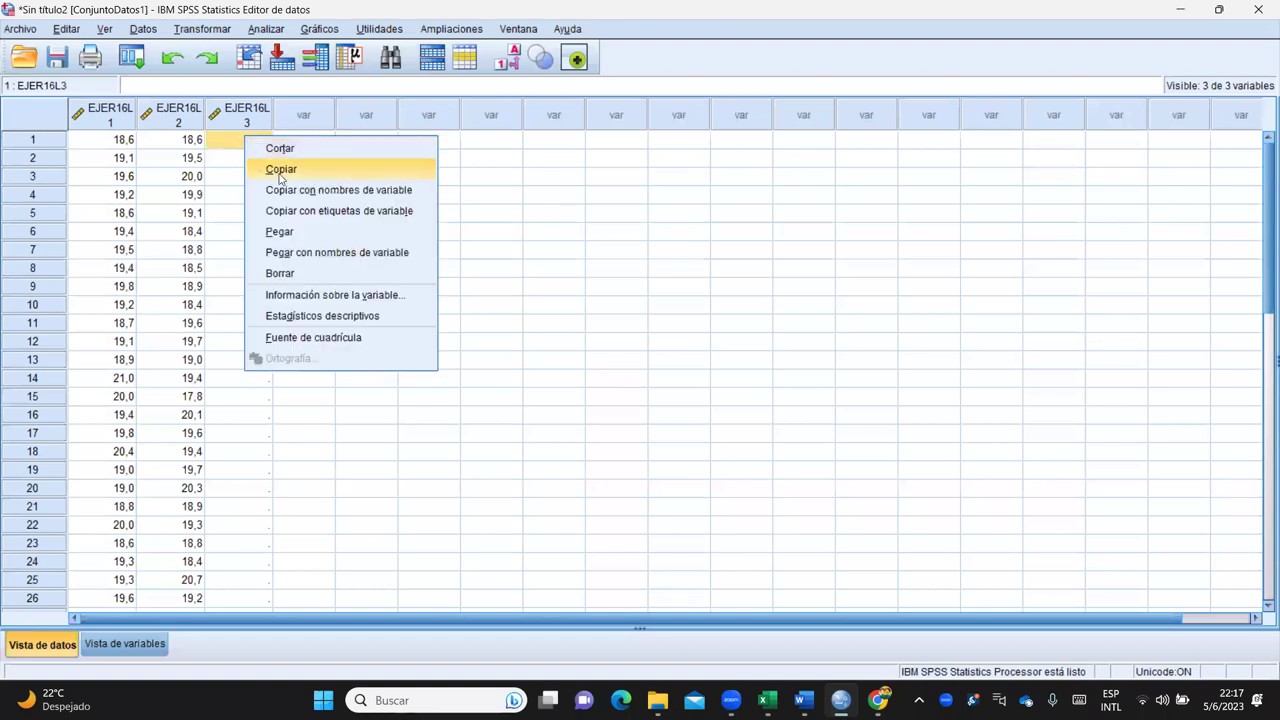
{"action": "left_click", "coordinate": [279, 232]}
{"action": "scroll", "coordinate": [286, 329], "scroll_direction": "down", "scroll_amount": 4}
{"action": "scroll", "coordinate": [303, 366], "scroll_direction": "up", "scroll_amount": 4}
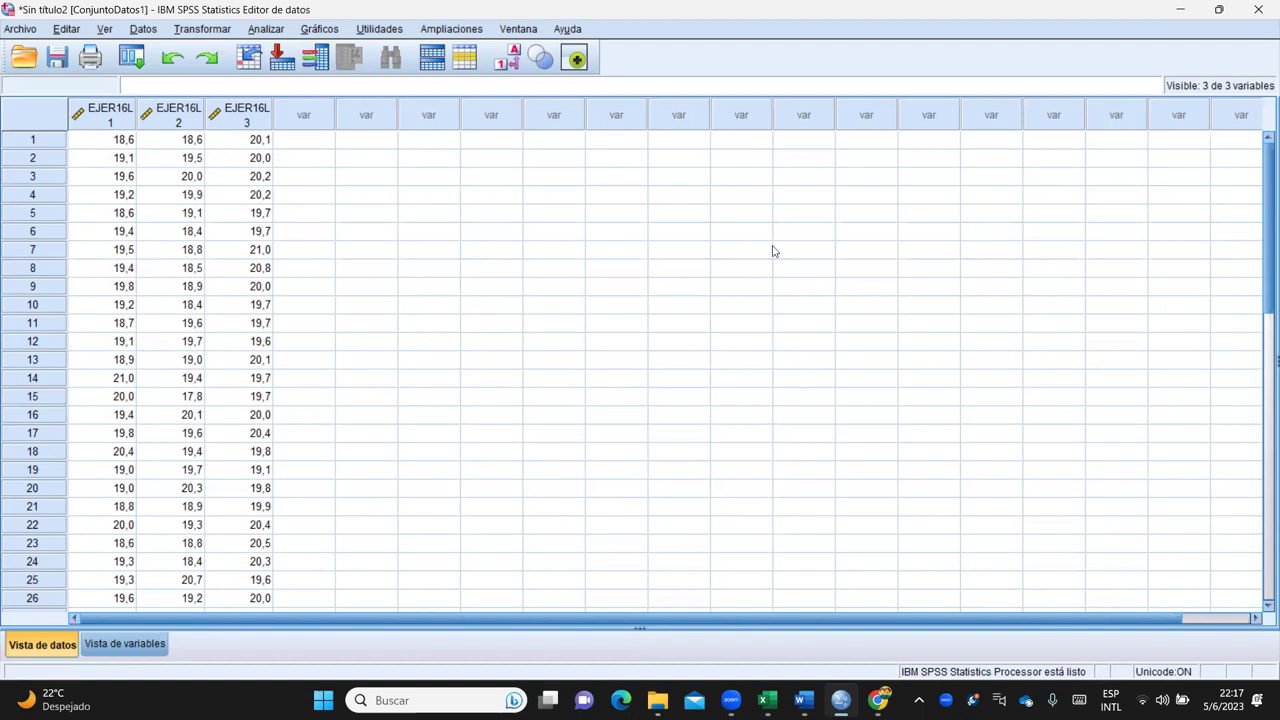
Step: Set up a Frecuencias analysis that includes the sand quantity variables of all three lots
{"action": "left_click", "coordinate": [265, 30]}
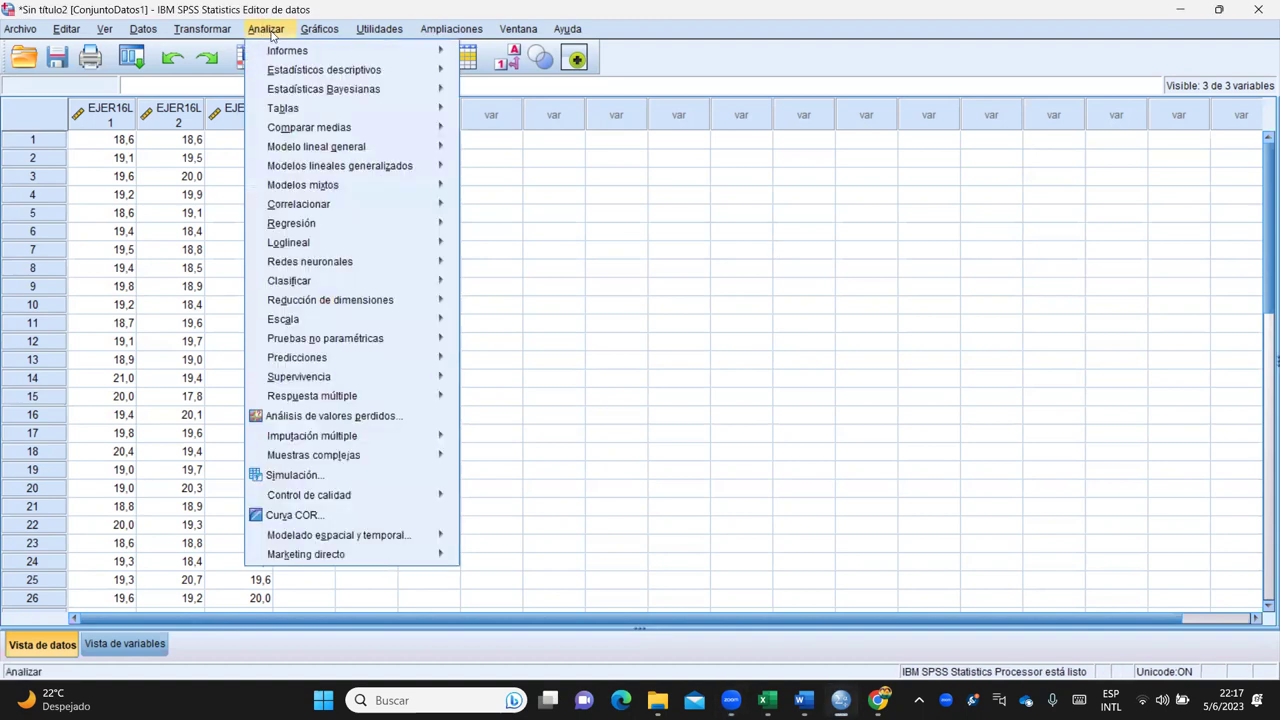
{"action": "mouse_move", "coordinate": [338, 78]}
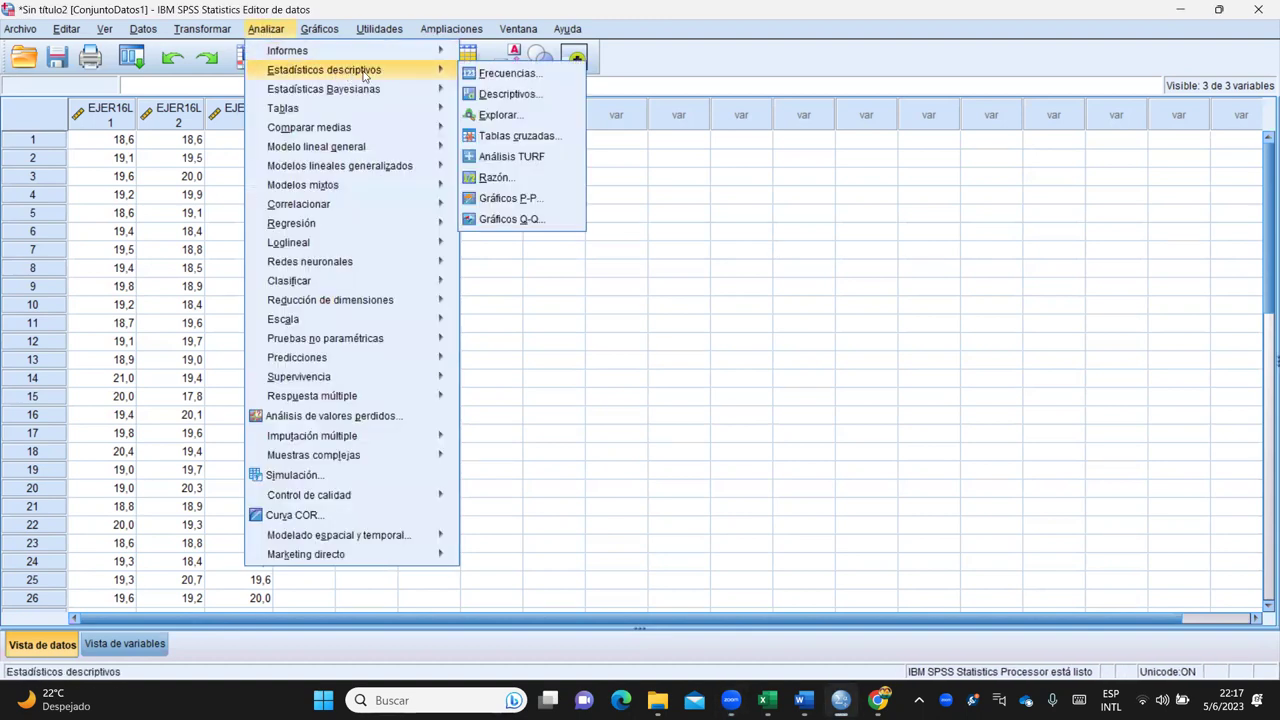
{"action": "left_click", "coordinate": [530, 76]}
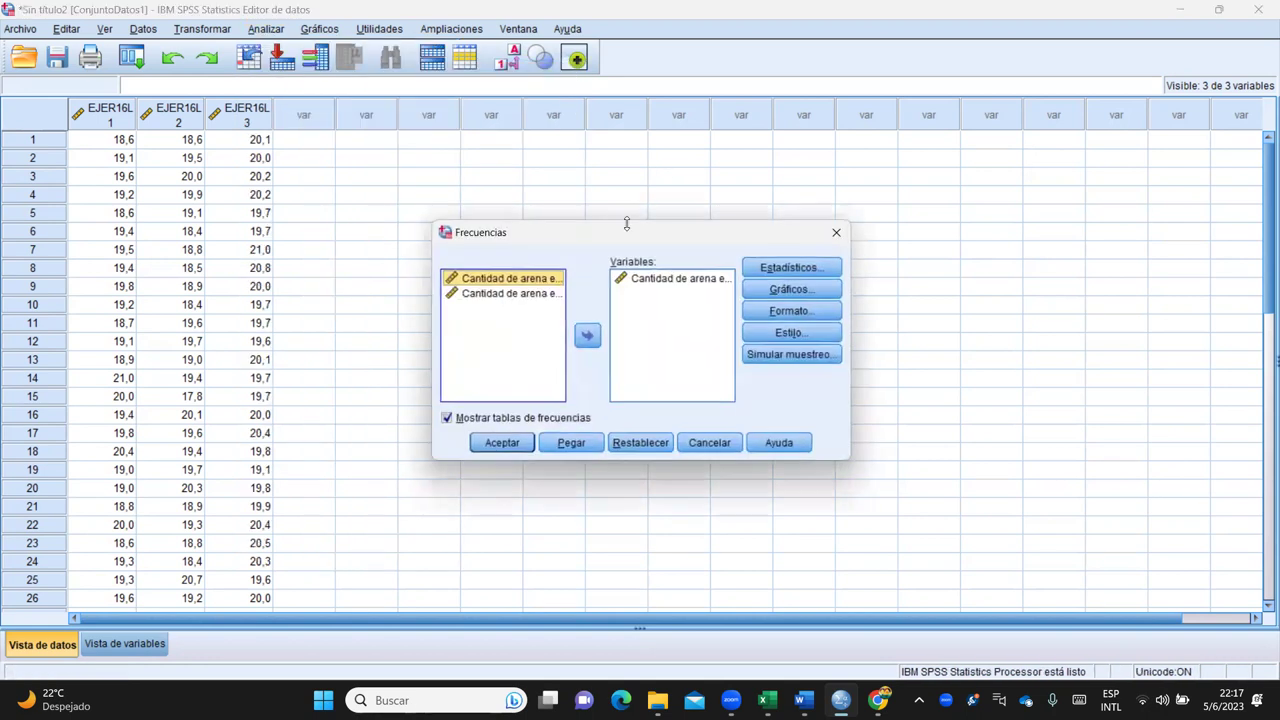
{"action": "left_click", "coordinate": [661, 280]}
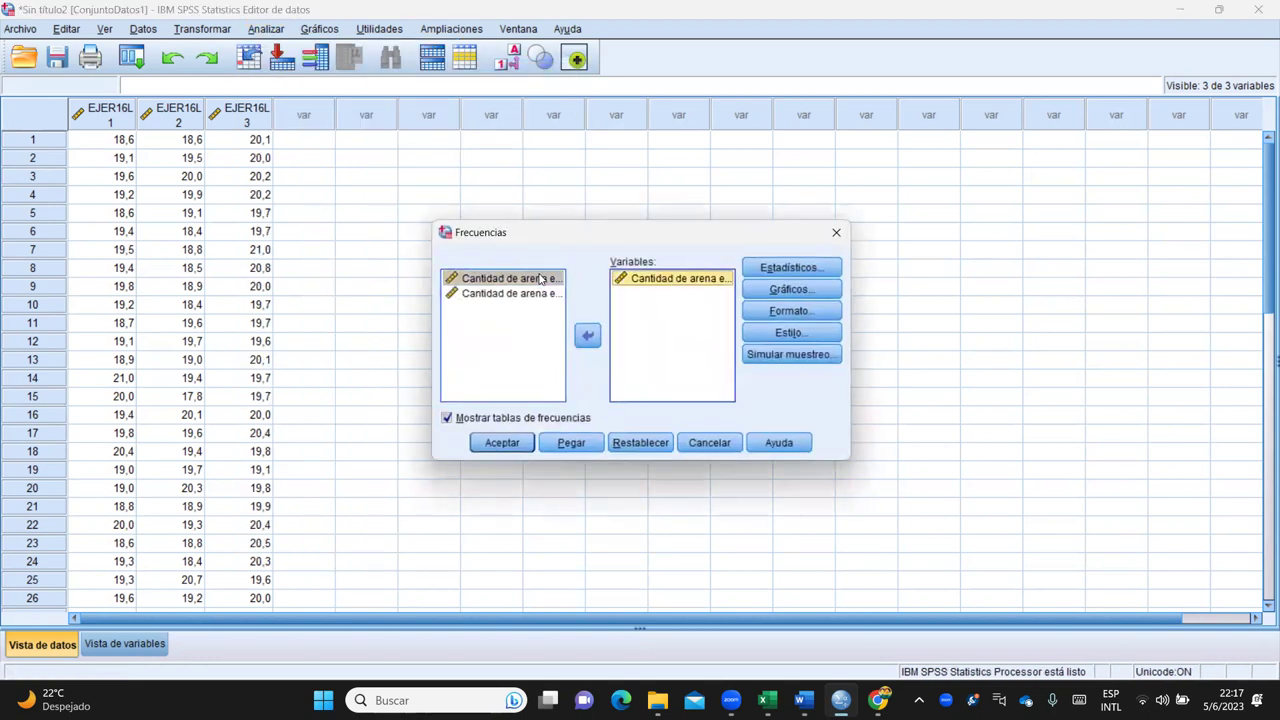
{"action": "left_click", "coordinate": [540, 279]}
{"action": "left_click", "coordinate": [588, 338]}
{"action": "left_click", "coordinate": [522, 279]}
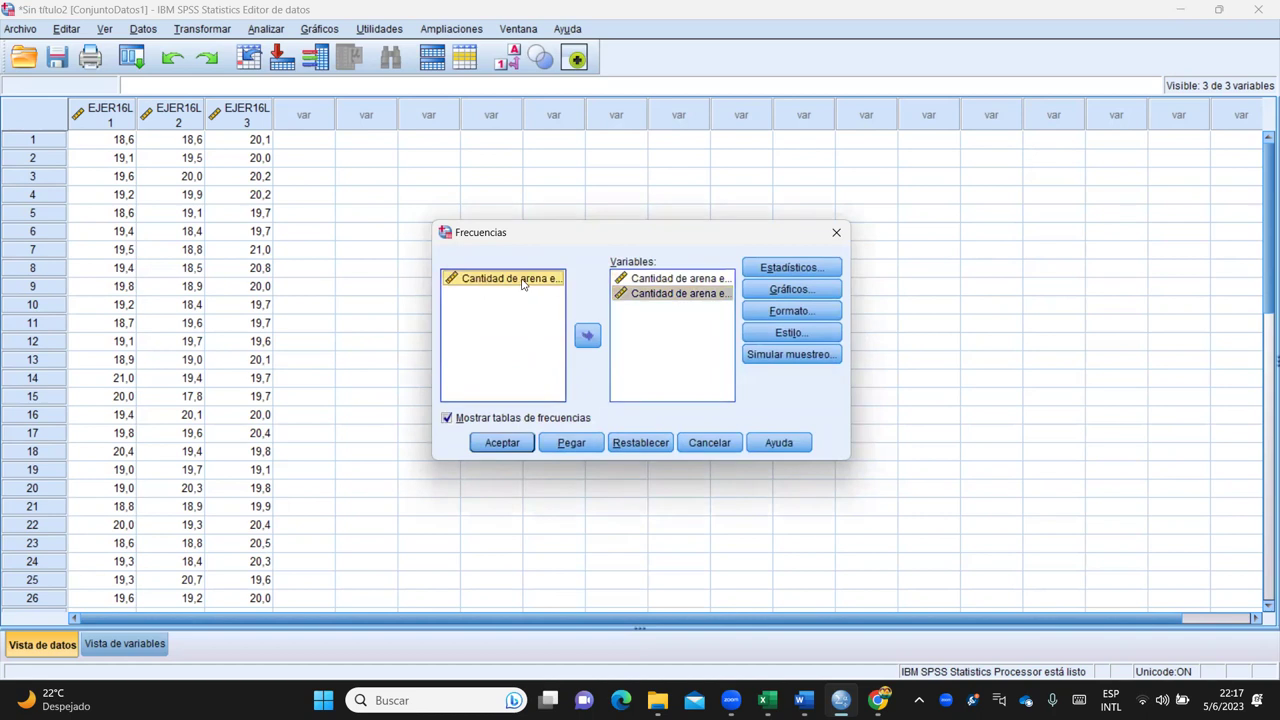
{"action": "left_click", "coordinate": [587, 336]}
Step: Run the frequency analysis with the central tendency, dispersion, skewness and kurtosis statistics and histograms with a normal curve
{"action": "left_click", "coordinate": [790, 268]}
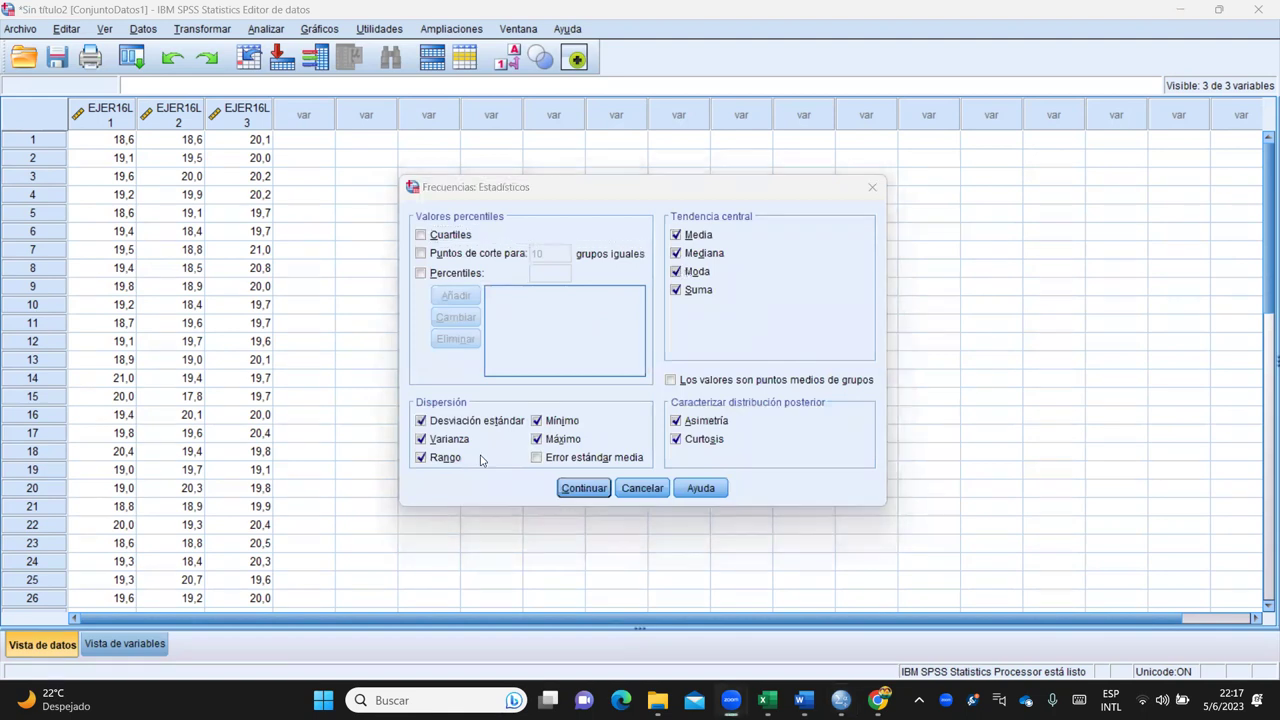
{"action": "left_click", "coordinate": [576, 494]}
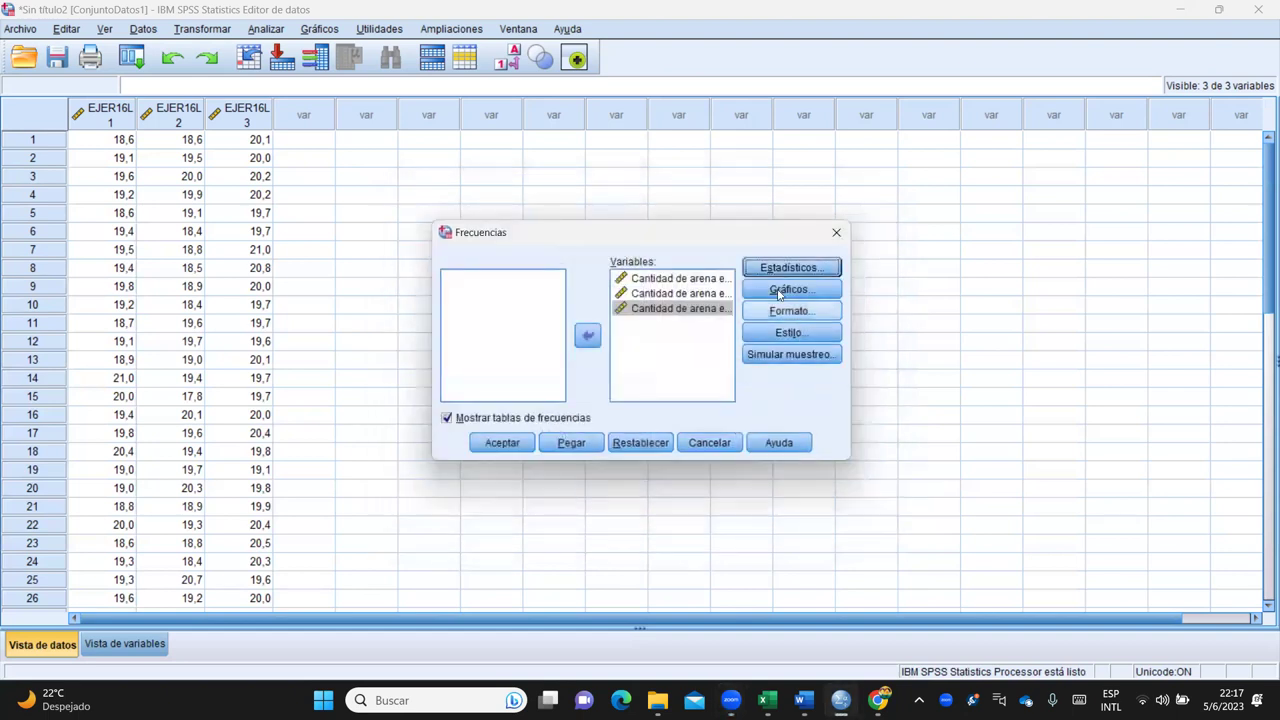
{"action": "left_click", "coordinate": [790, 289]}
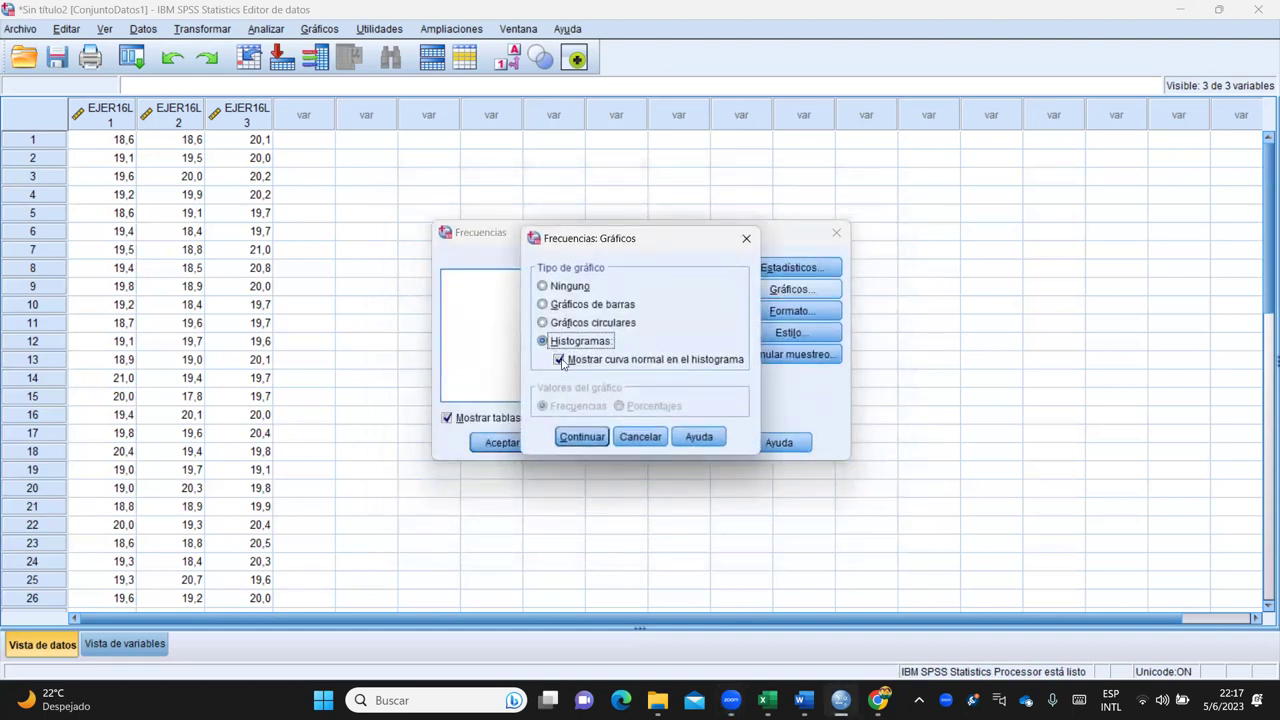
{"action": "left_click", "coordinate": [581, 436]}
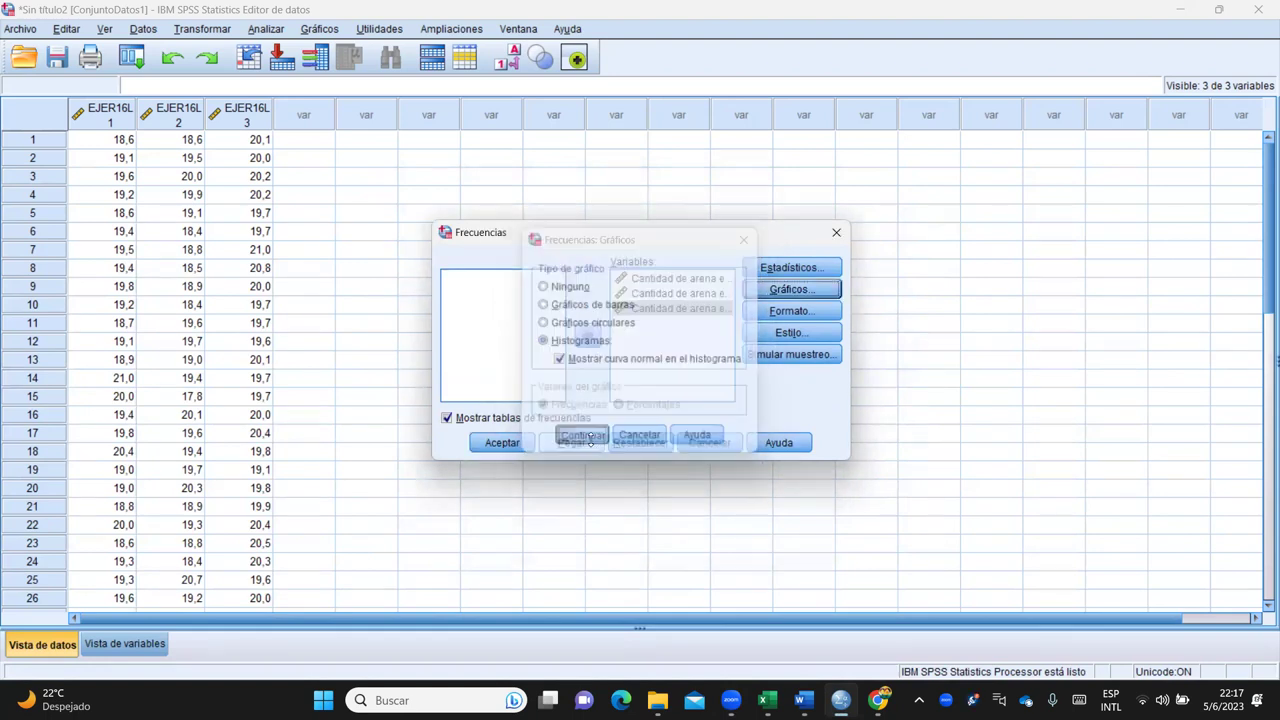
{"action": "left_click", "coordinate": [501, 443]}
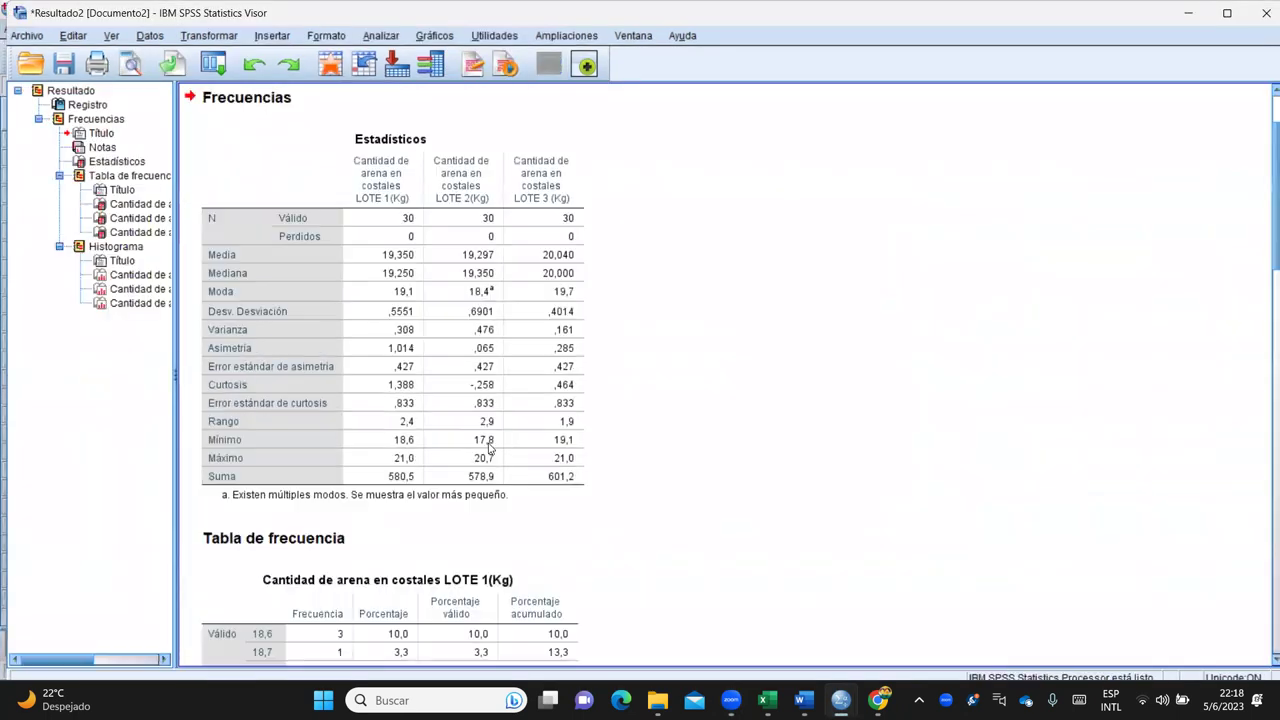
Step: Examine the statistics table, frequency tables and histograms of the three lots in the output
{"action": "scroll", "coordinate": [480, 362], "scroll_direction": "up", "scroll_amount": 20}
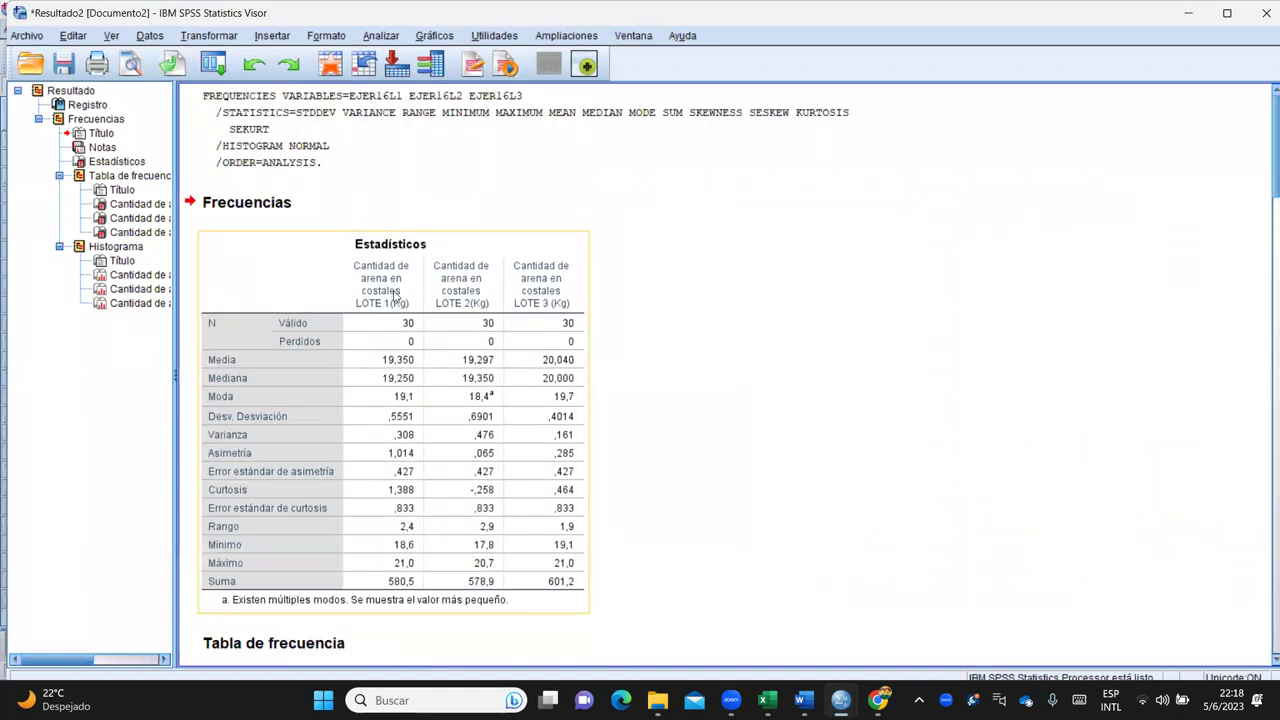
{"action": "scroll", "coordinate": [330, 334], "scroll_direction": "down", "scroll_amount": 1}
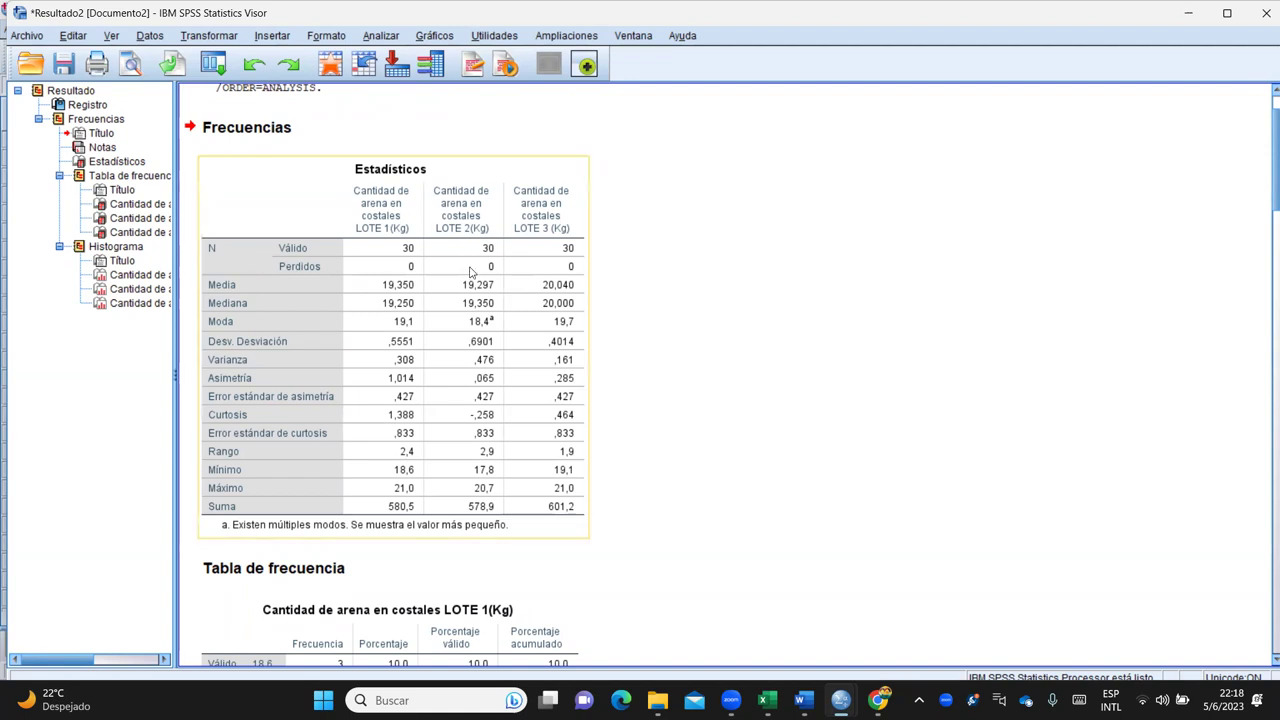
{"action": "scroll", "coordinate": [414, 312], "scroll_direction": "down", "scroll_amount": 5}
{"action": "scroll", "coordinate": [326, 390], "scroll_direction": "down", "scroll_amount": 9}
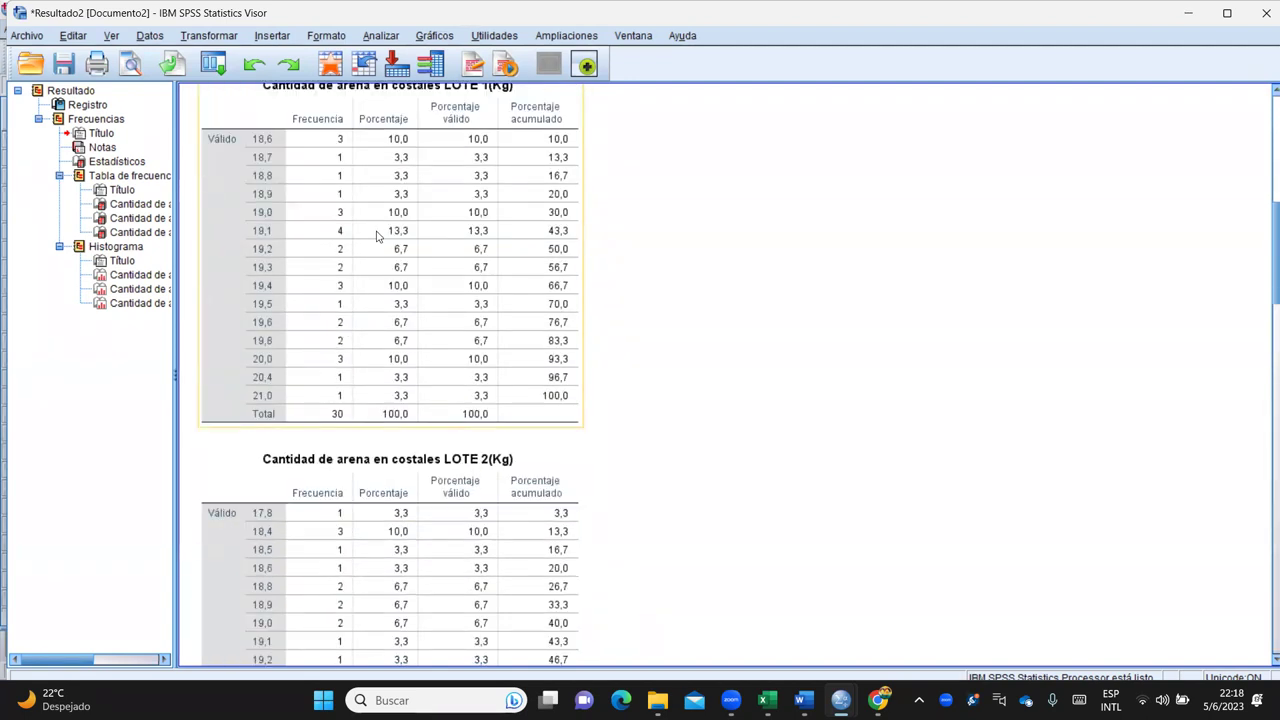
{"action": "scroll", "coordinate": [385, 350], "scroll_direction": "up", "scroll_amount": 5}
{"action": "scroll", "coordinate": [378, 420], "scroll_direction": "down", "scroll_amount": 18}
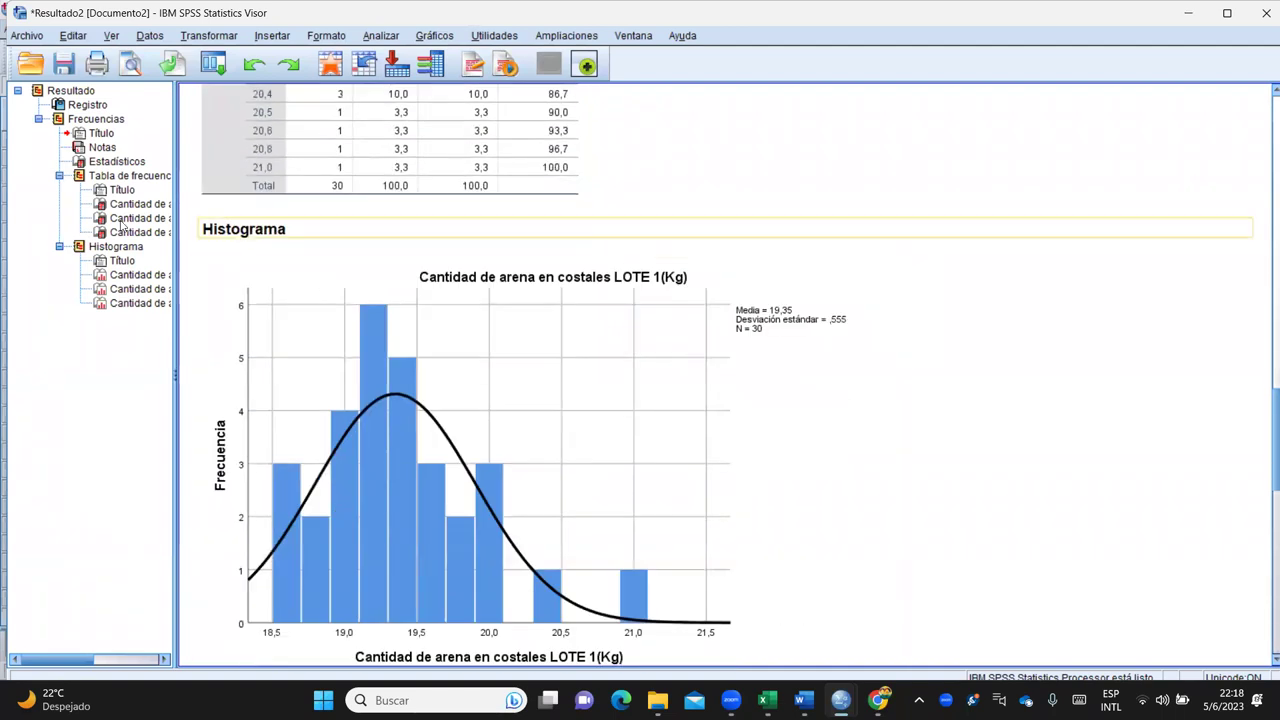
{"action": "scroll", "coordinate": [390, 285], "scroll_direction": "down", "scroll_amount": 5}
{"action": "scroll", "coordinate": [432, 320], "scroll_direction": "up", "scroll_amount": 5}
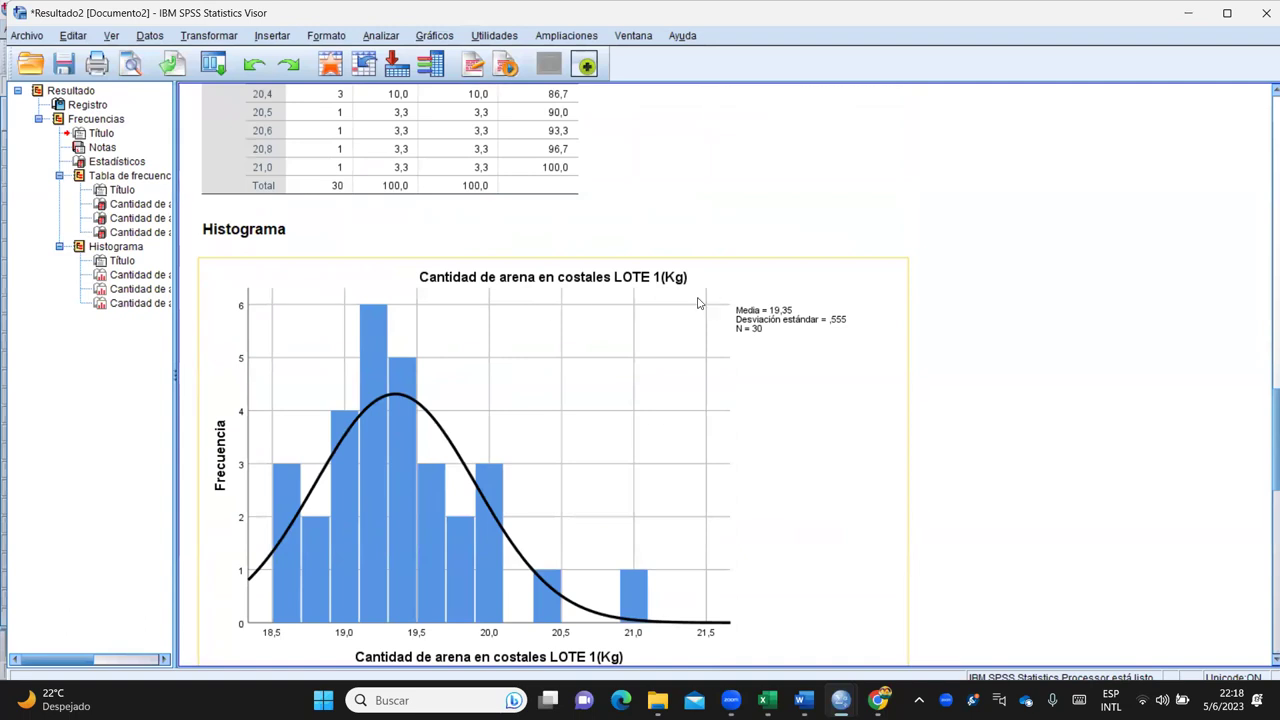
{"action": "scroll", "coordinate": [600, 355], "scroll_direction": "down", "scroll_amount": 12}
{"action": "scroll", "coordinate": [600, 345], "scroll_direction": "down", "scroll_amount": 5}
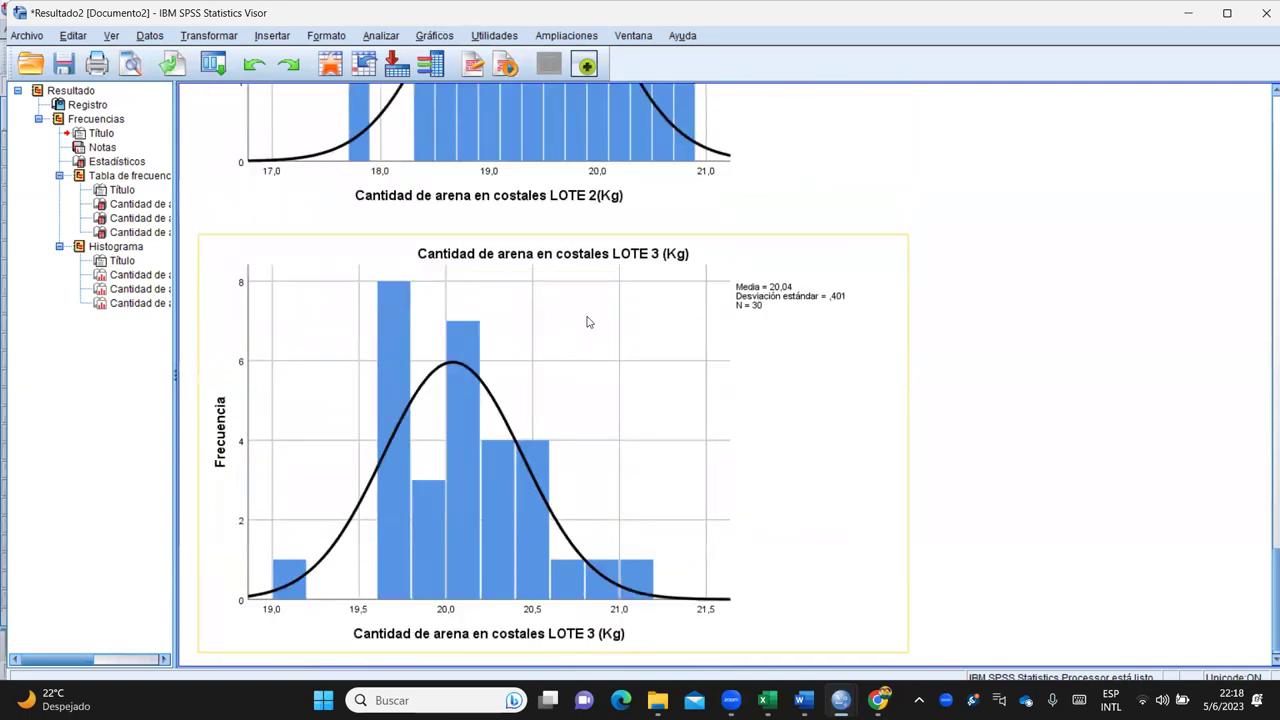
{"action": "scroll", "coordinate": [660, 551], "scroll_direction": "up", "scroll_amount": 6}
{"action": "scroll", "coordinate": [670, 525], "scroll_direction": "up", "scroll_amount": 15}
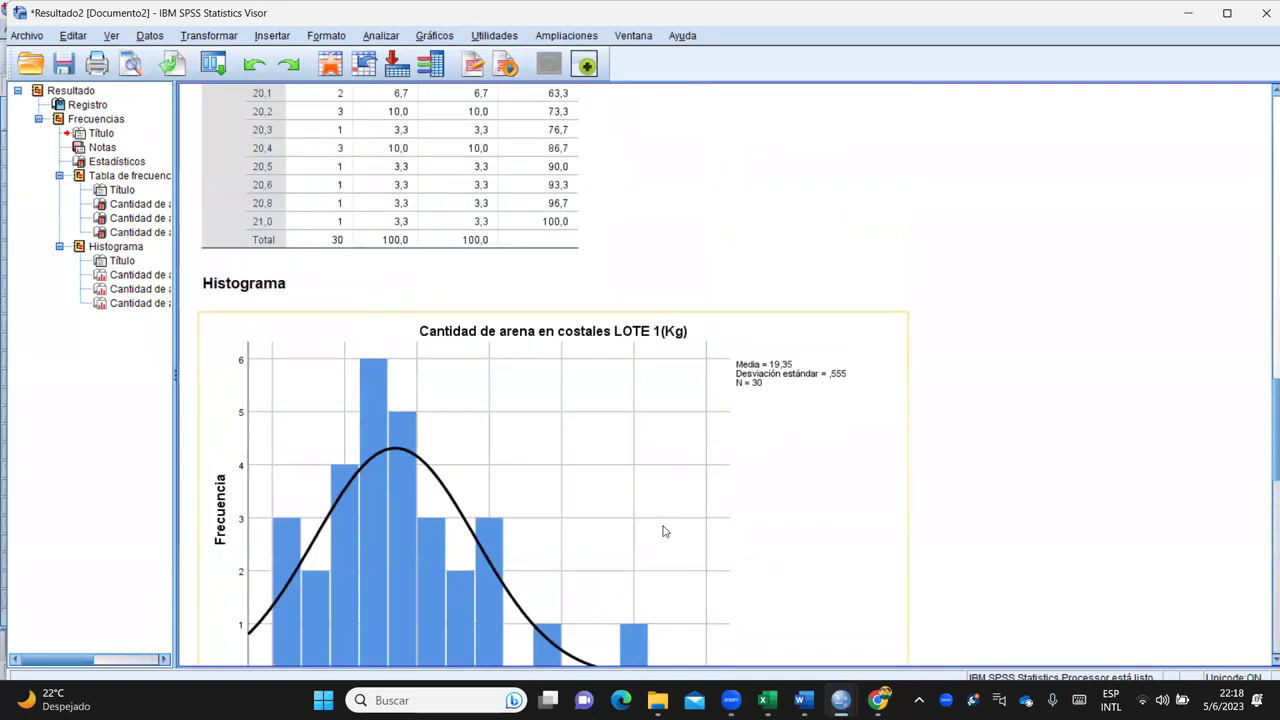
Step: Switch to the Word guide to review the separate lot analysis under question e)
{"action": "mouse_move", "coordinate": [804, 700]}
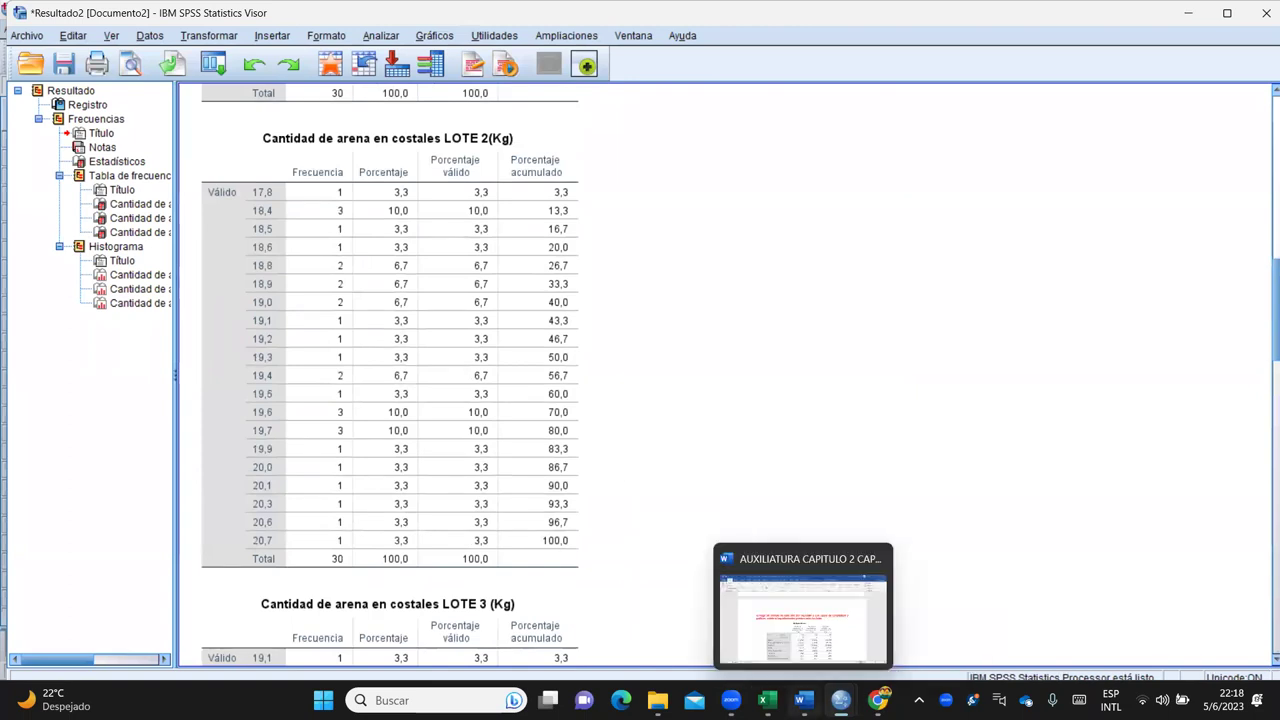
{"action": "left_click", "coordinate": [815, 650]}
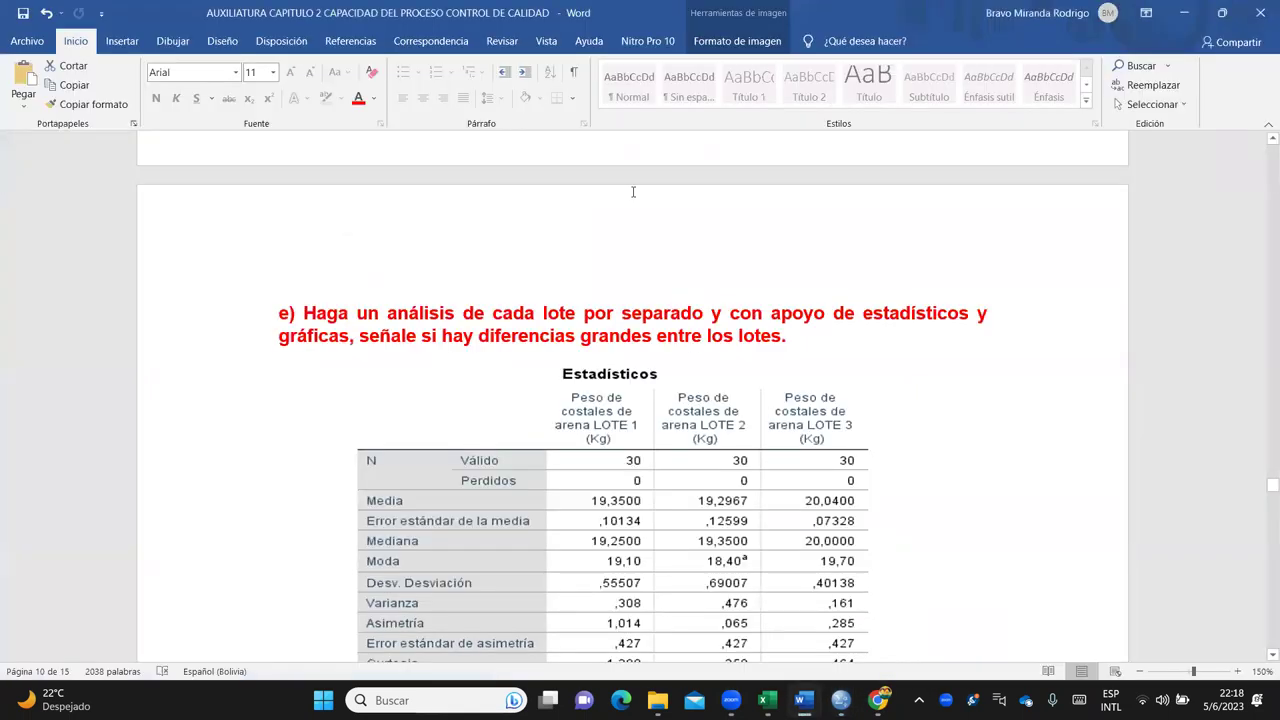